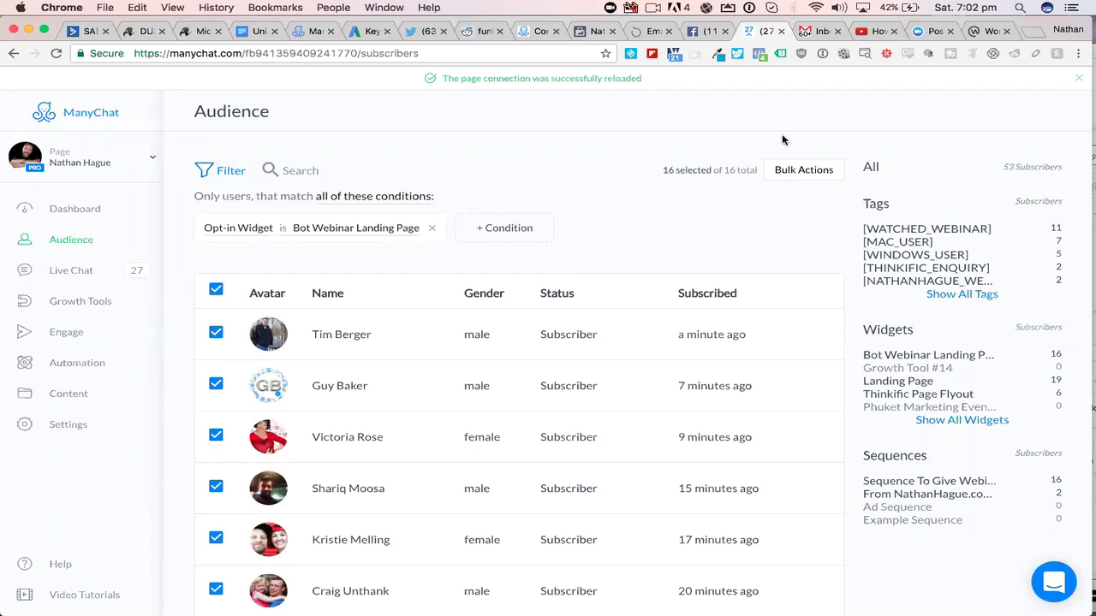
- Reload the Audience page and filter the subscribers to those whose Opt-in Widget is Bot Webinar Landing Page
left_click(55, 54)
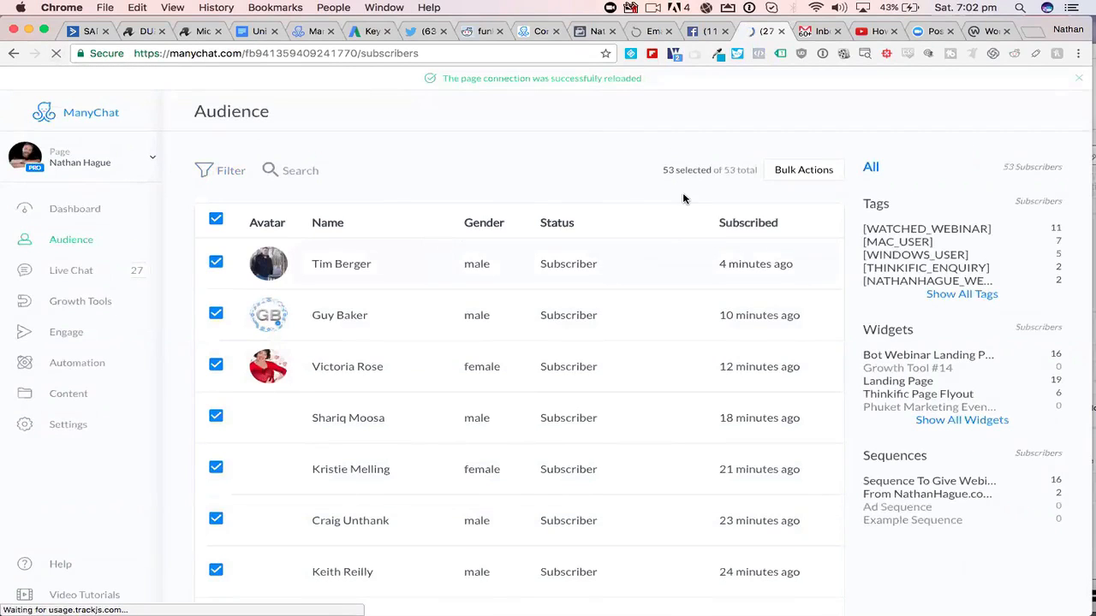
left_click(228, 172)
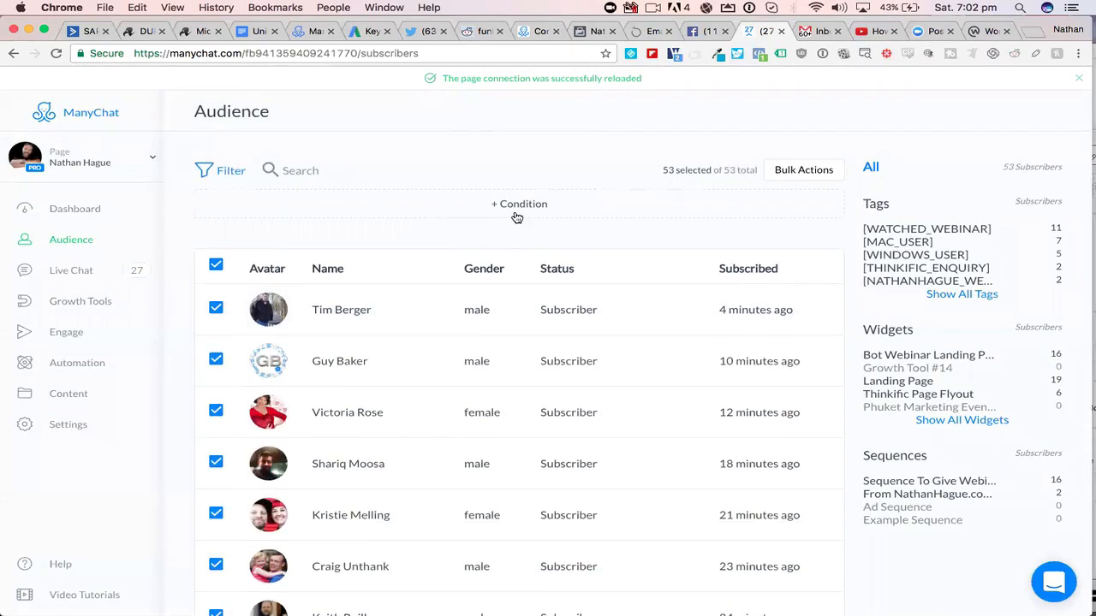
left_click(493, 204)
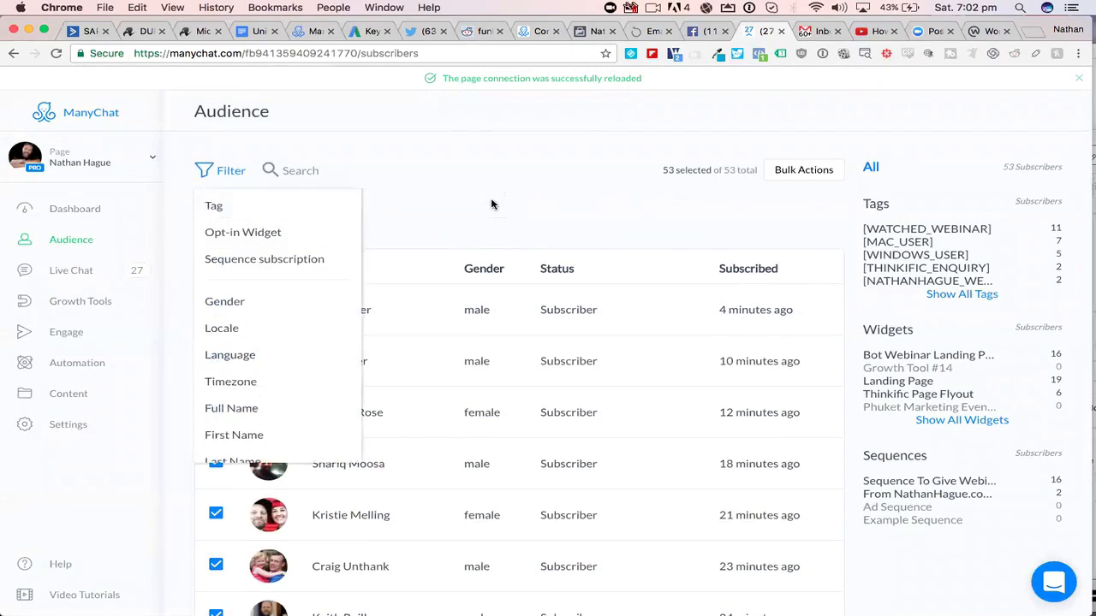
left_click(238, 233)
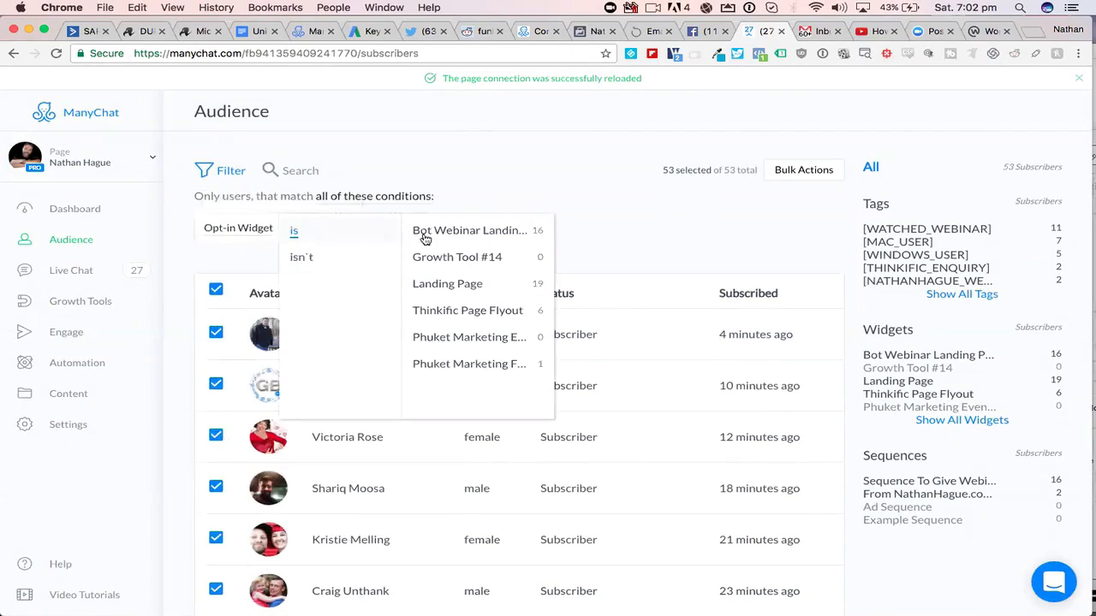
left_click(484, 238)
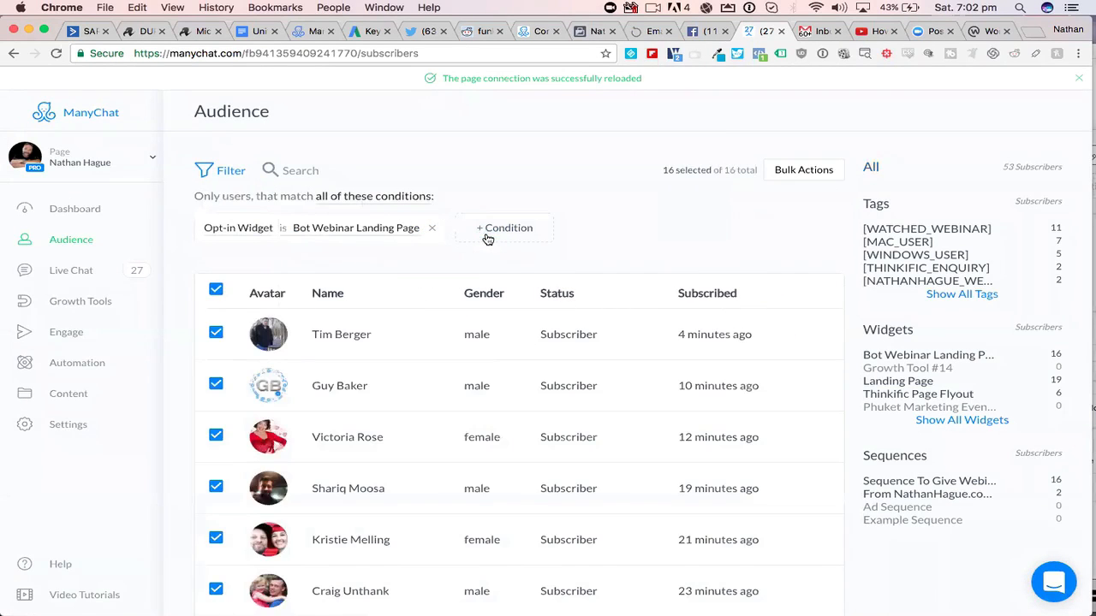
- Look through the filtered subscriber list and review the bulk actions available for the selected subscribers
scroll(599, 161, "down", 10)
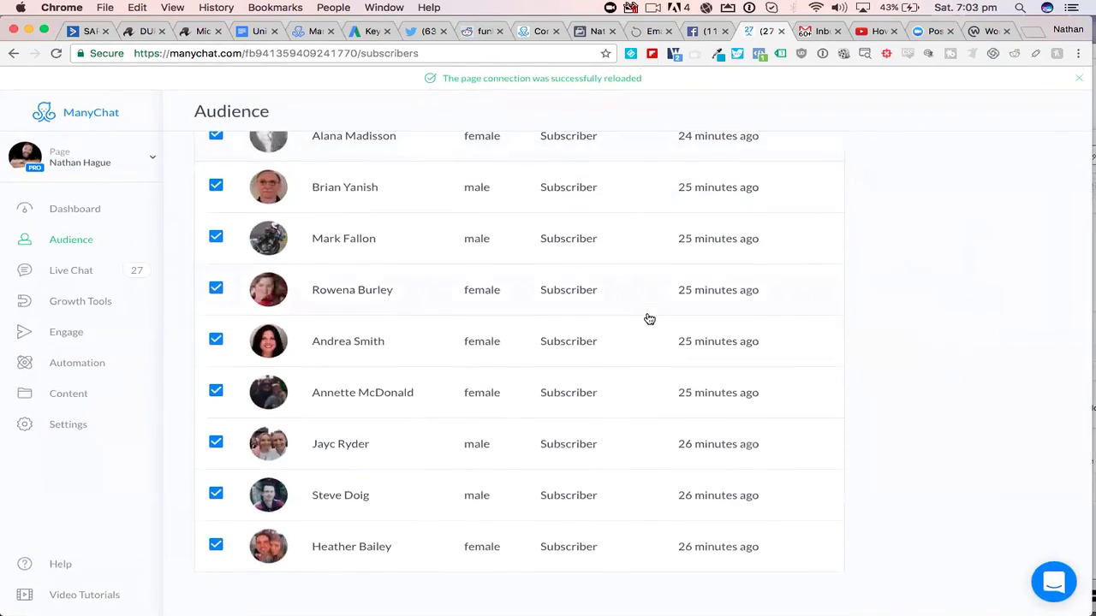
scroll(649, 318, "up", 10)
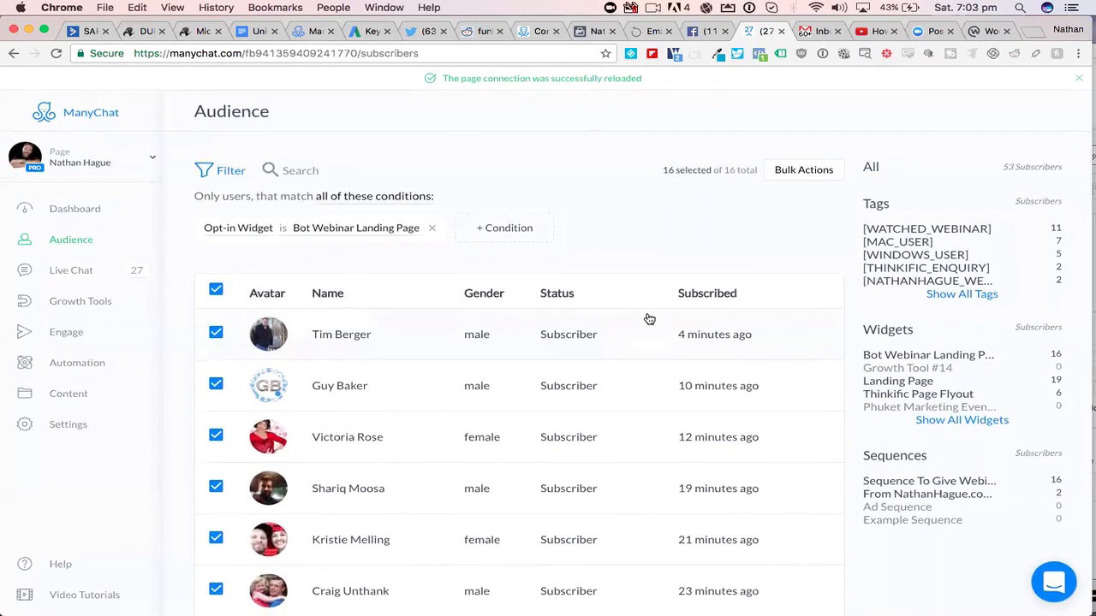
left_click(800, 174)
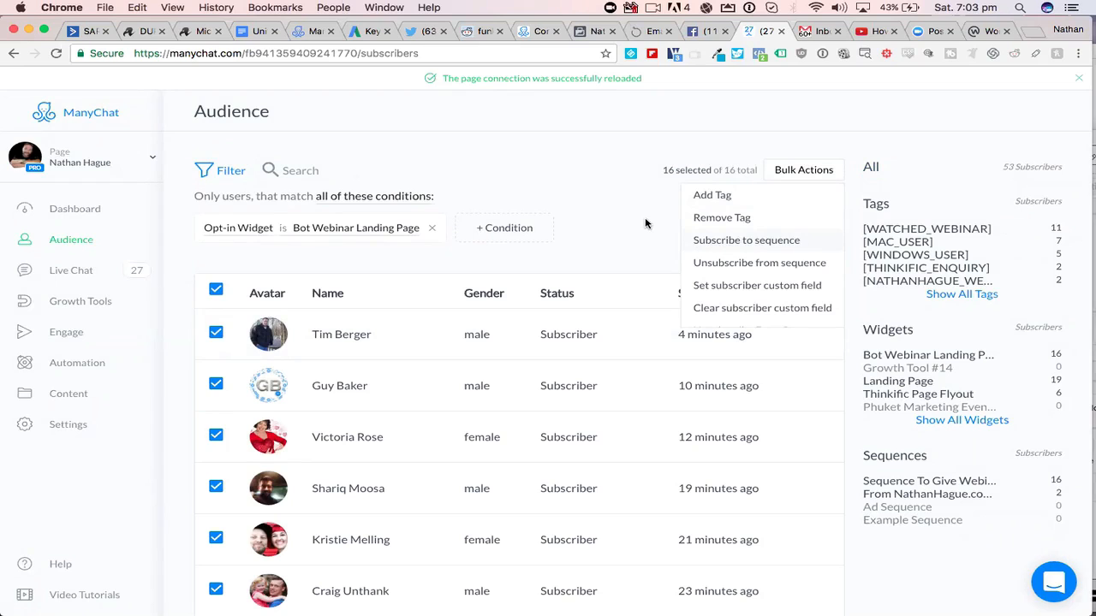
left_click(596, 190)
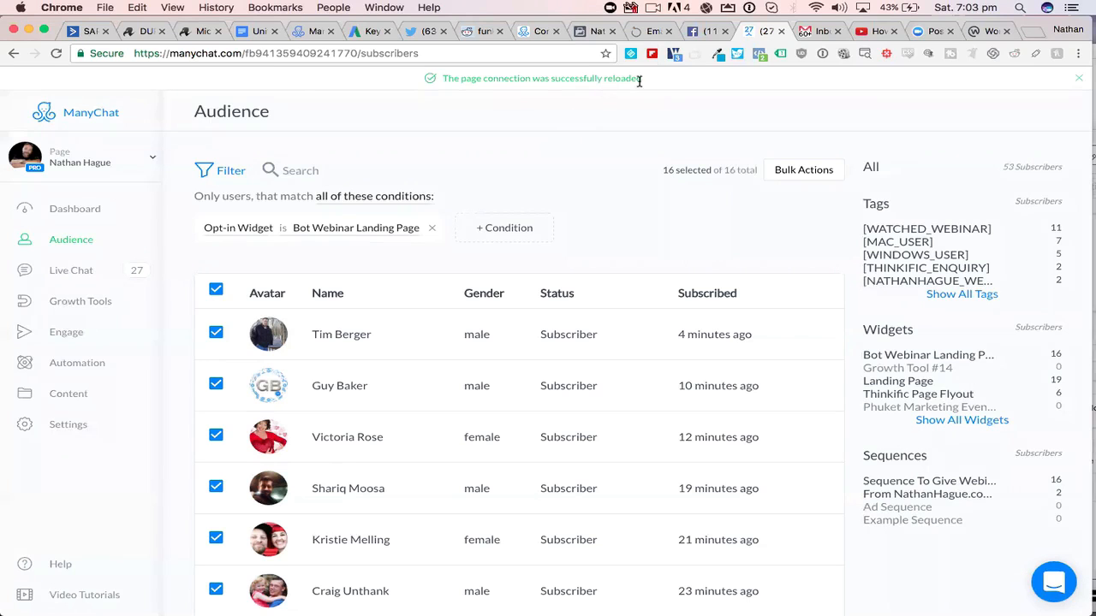
- Switch to the Facebook webinar announcement post and examine its text, shares and comments
left_click(694, 35)
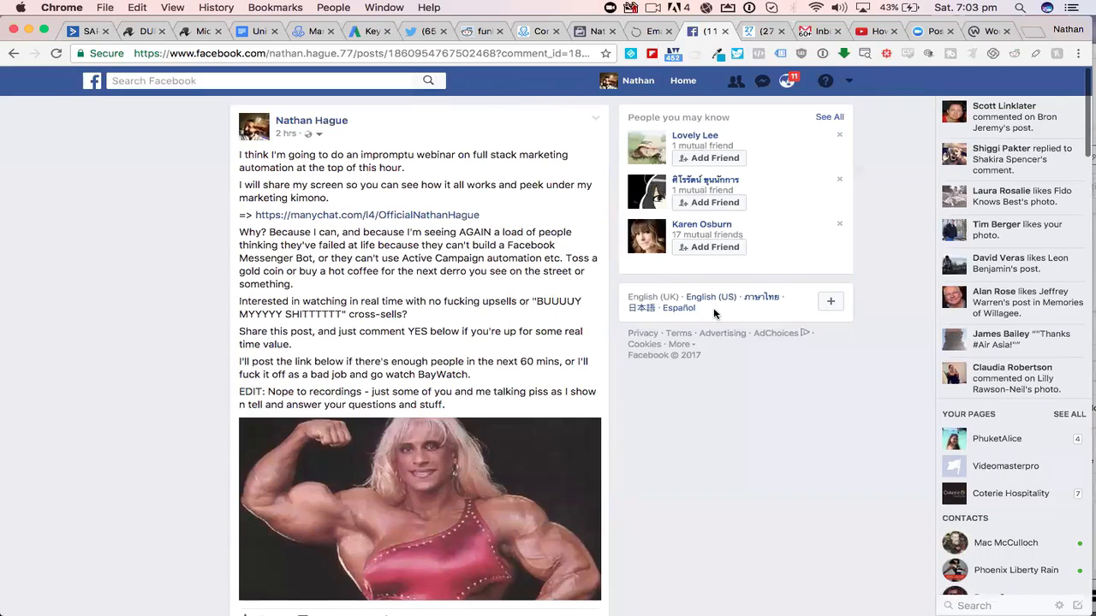
scroll(751, 372, "down", 2)
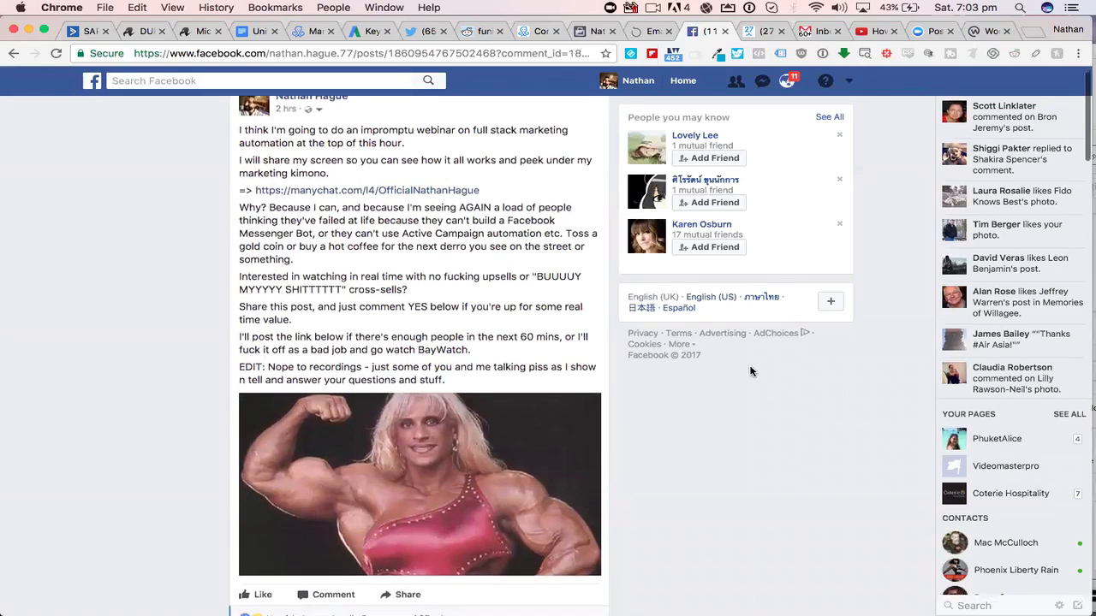
scroll(246, 259, "down", 5)
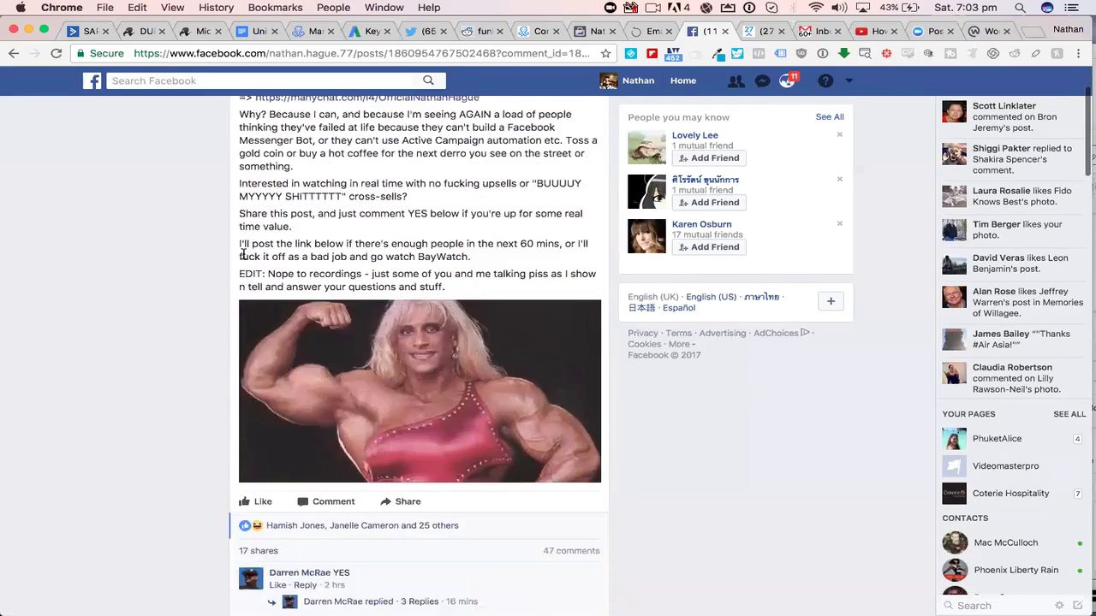
scroll(245, 259, "down", 1)
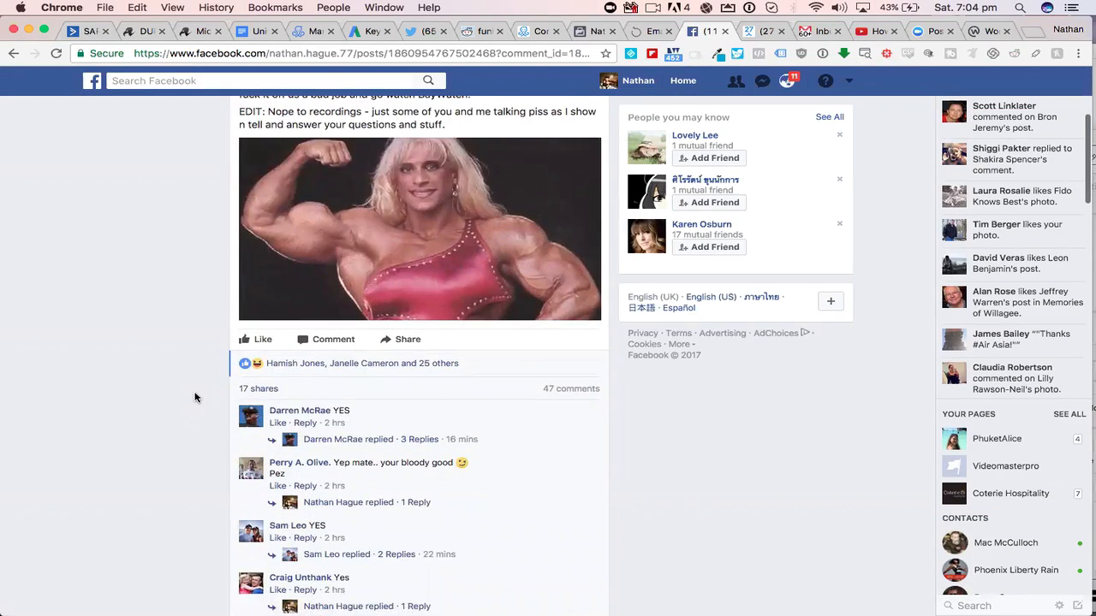
scroll(195, 398, "down", 3)
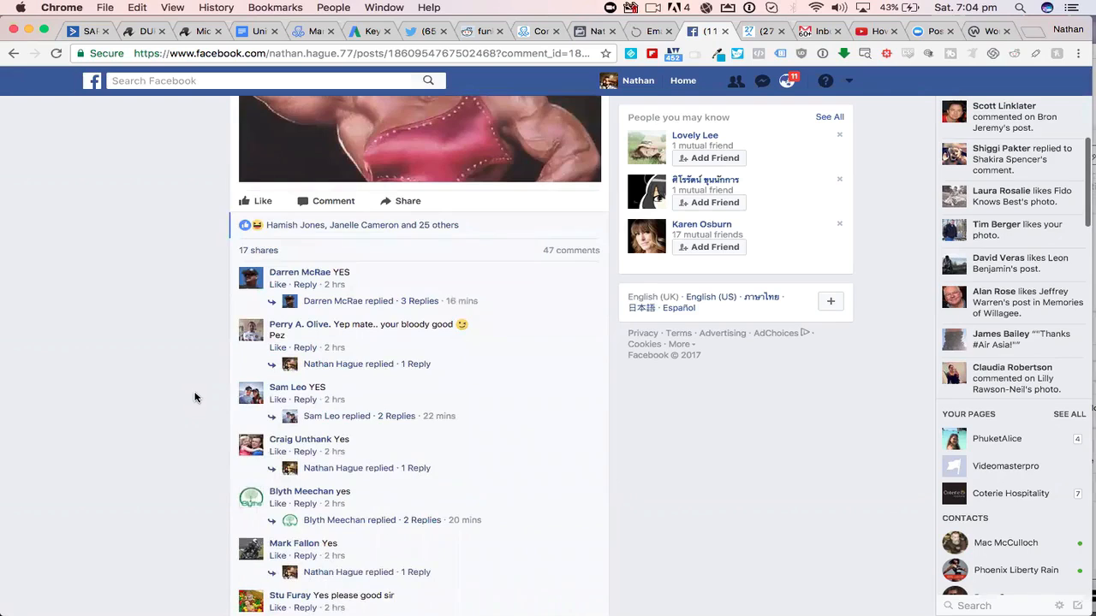
scroll(194, 397, "down", 5)
scroll(195, 398, "up", 14)
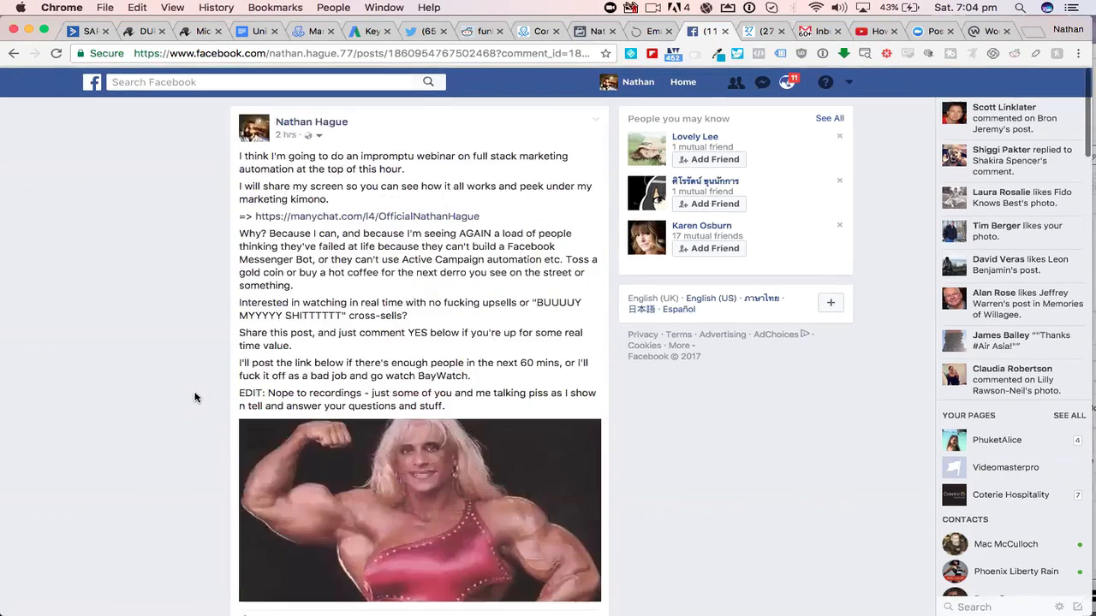
scroll(195, 398, "down", 1)
scroll(195, 398, "down", 6)
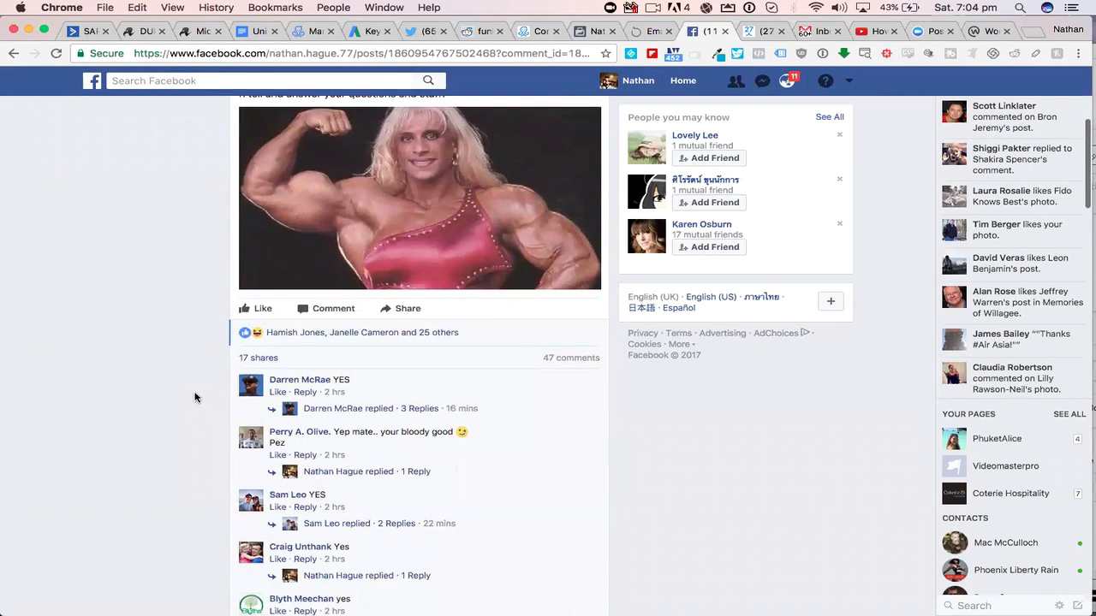
mouse_move(262, 358)
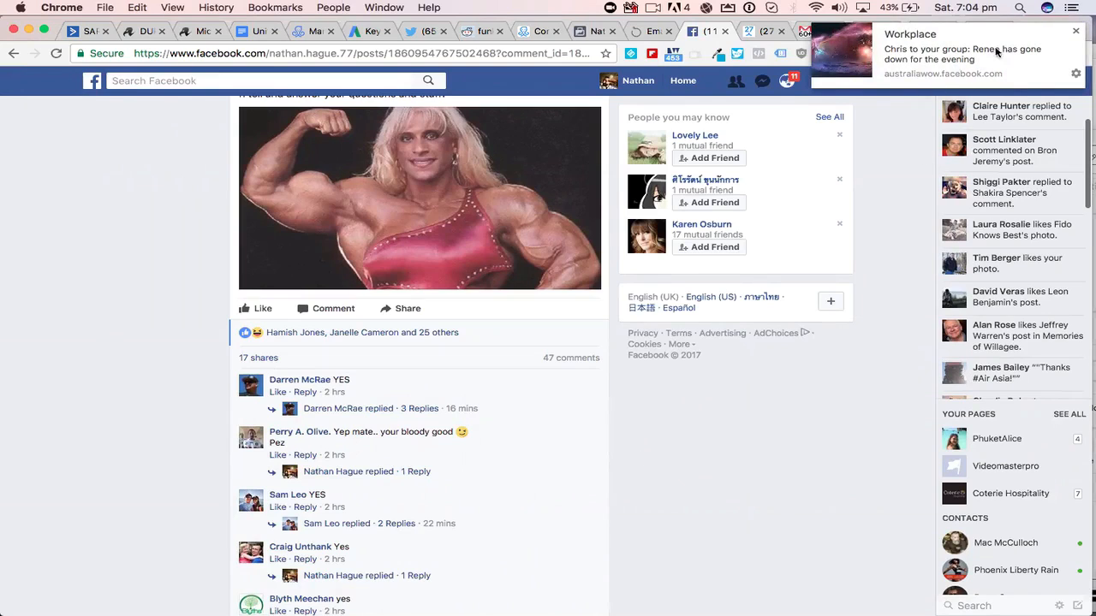
- Dismiss the Workplace notification, and switch from the Facebook post to the ManyChat opt-in landing page headed BONJOURNO!
left_click(1075, 31)
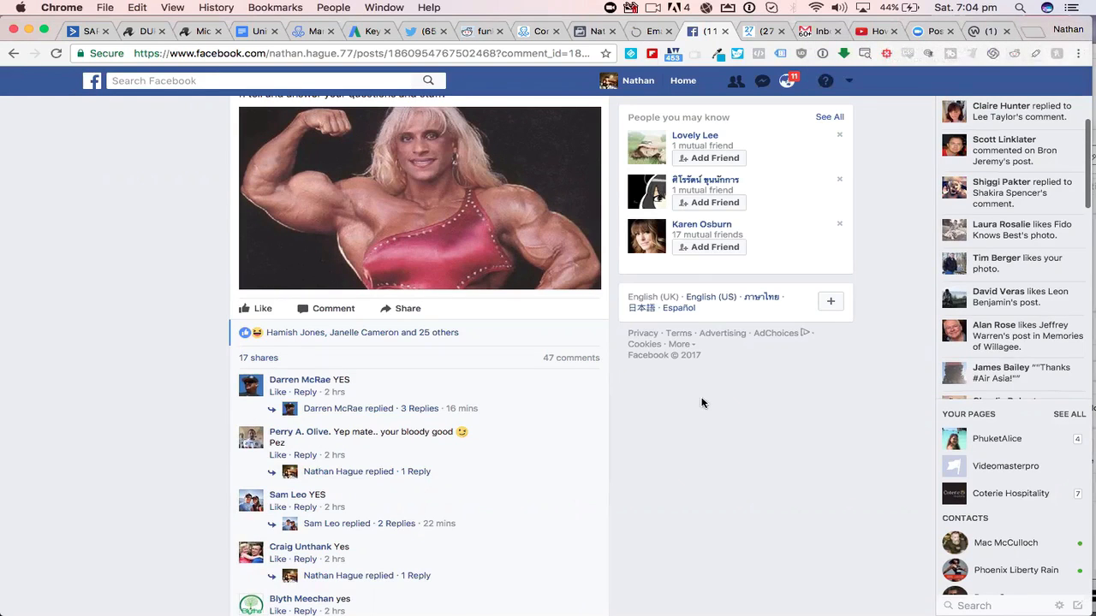
scroll(447, 288, "up", 5)
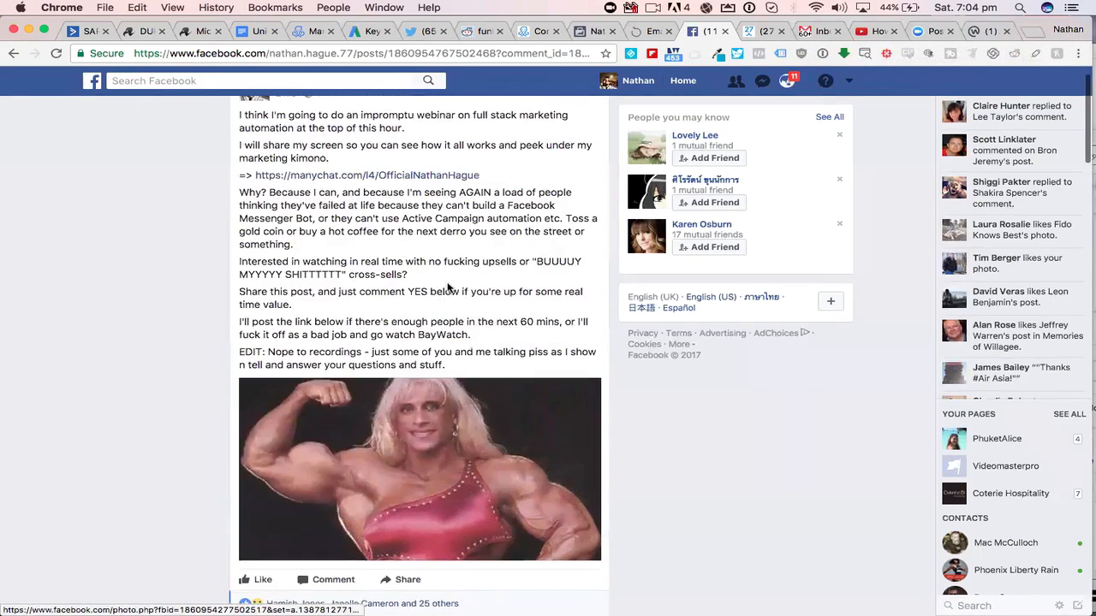
scroll(447, 287, "up", 1)
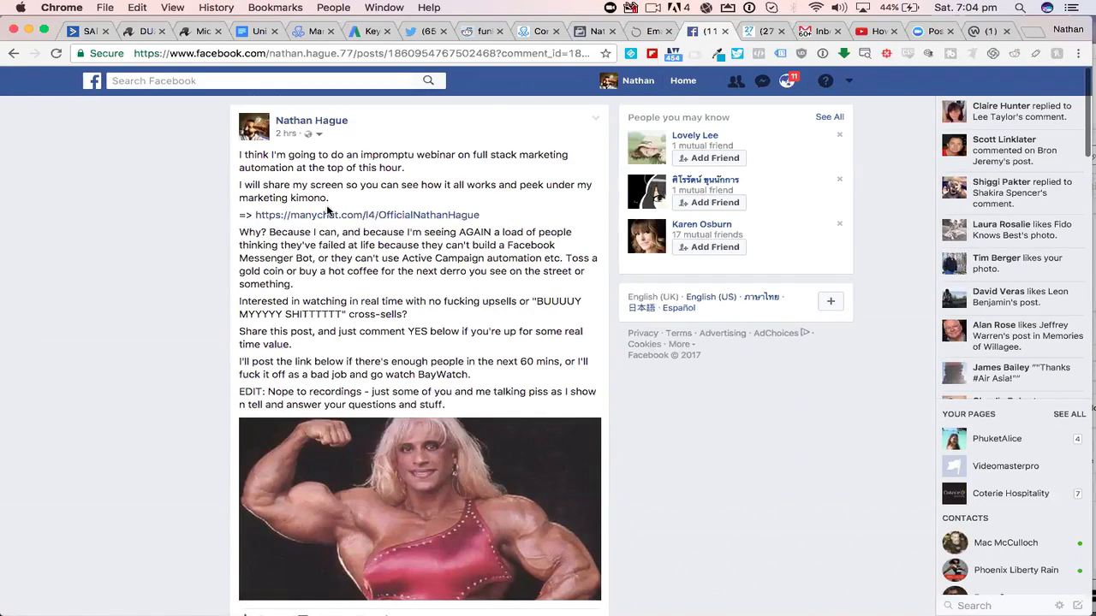
left_click(532, 38)
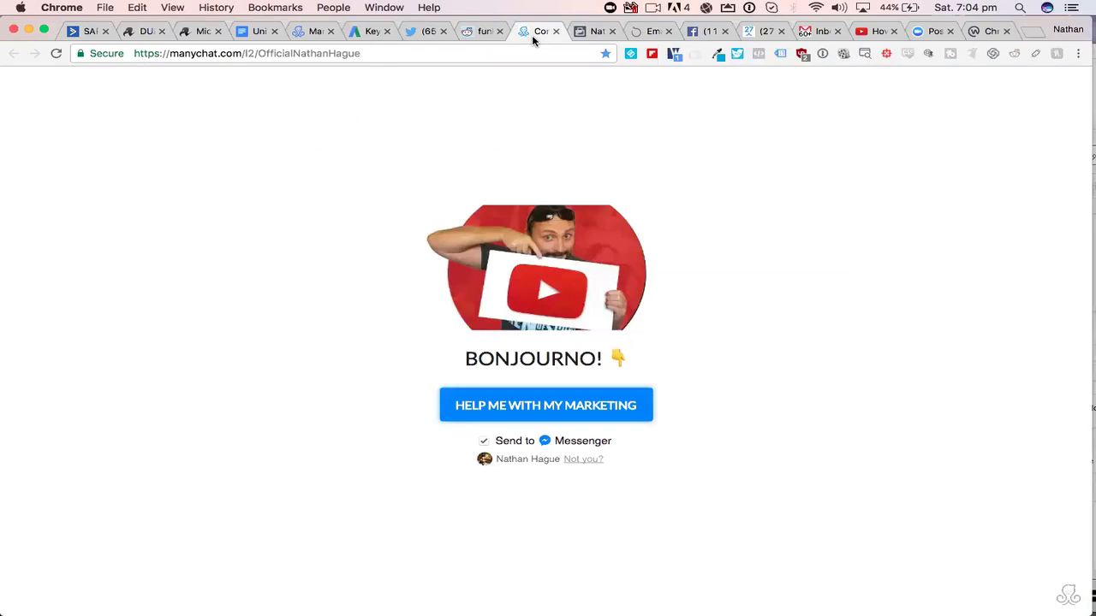
- Return to the ManyChat dashboard, start a new growth tool and examine the widget types on offer
left_click(750, 33)
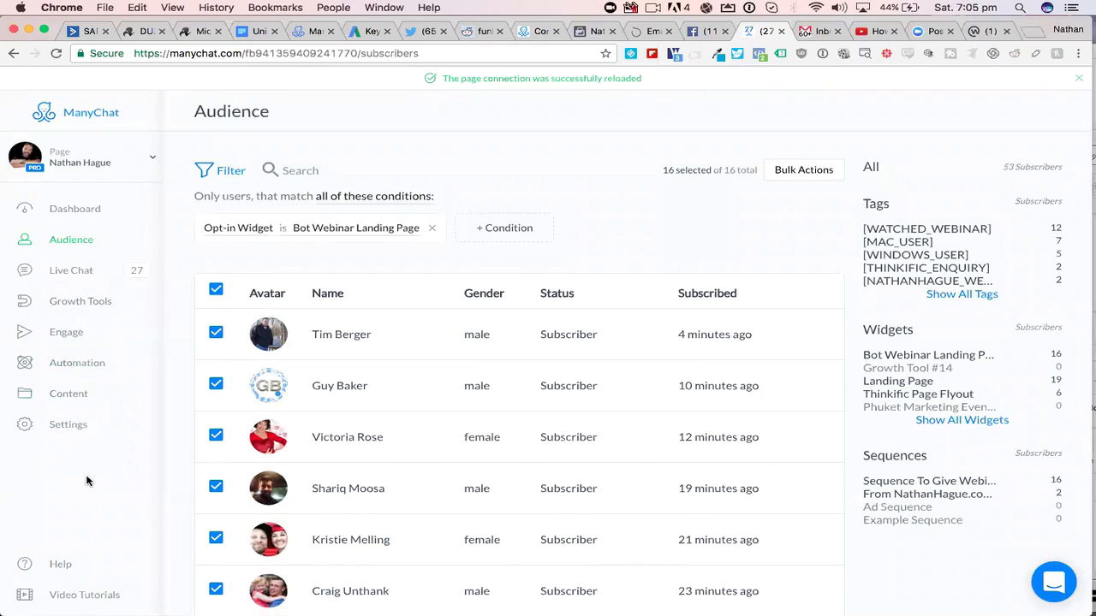
left_click(71, 306)
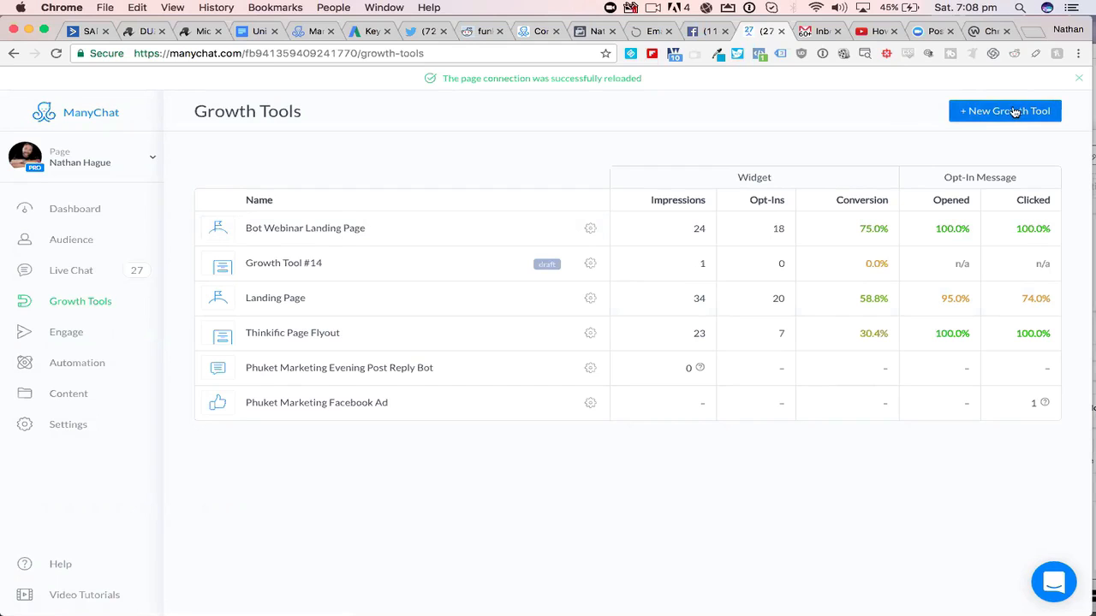
left_click(1014, 112)
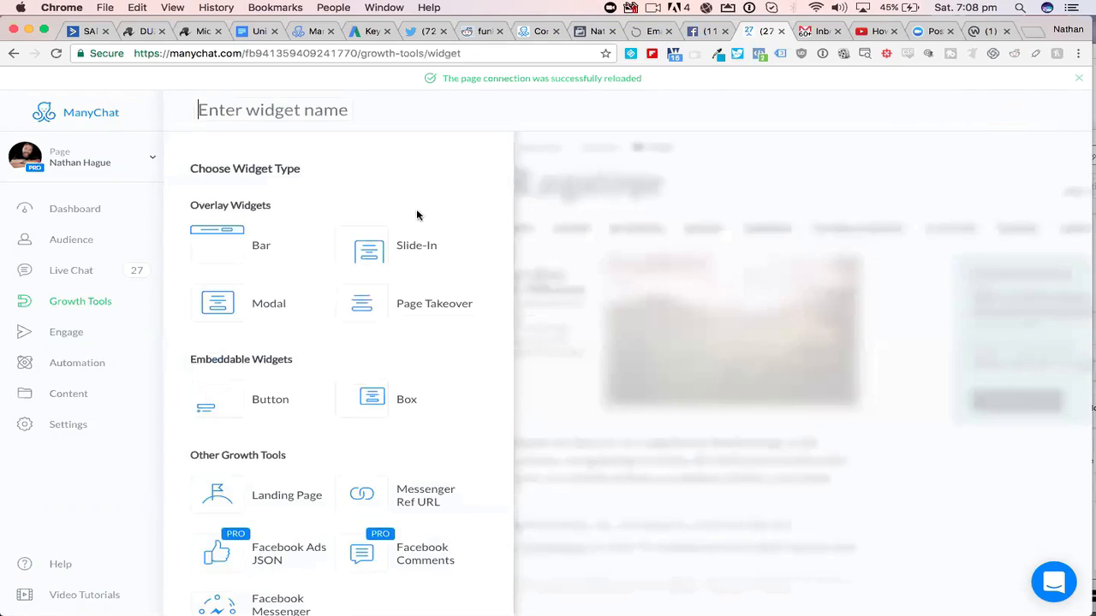
scroll(411, 215, "down", 2)
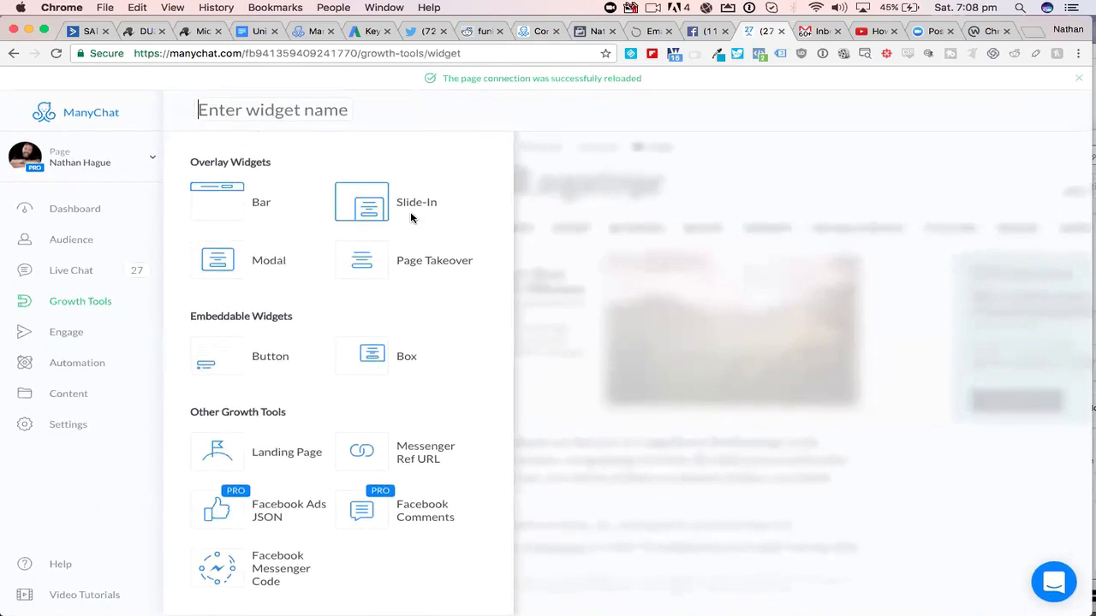
scroll(410, 216, "up", 2)
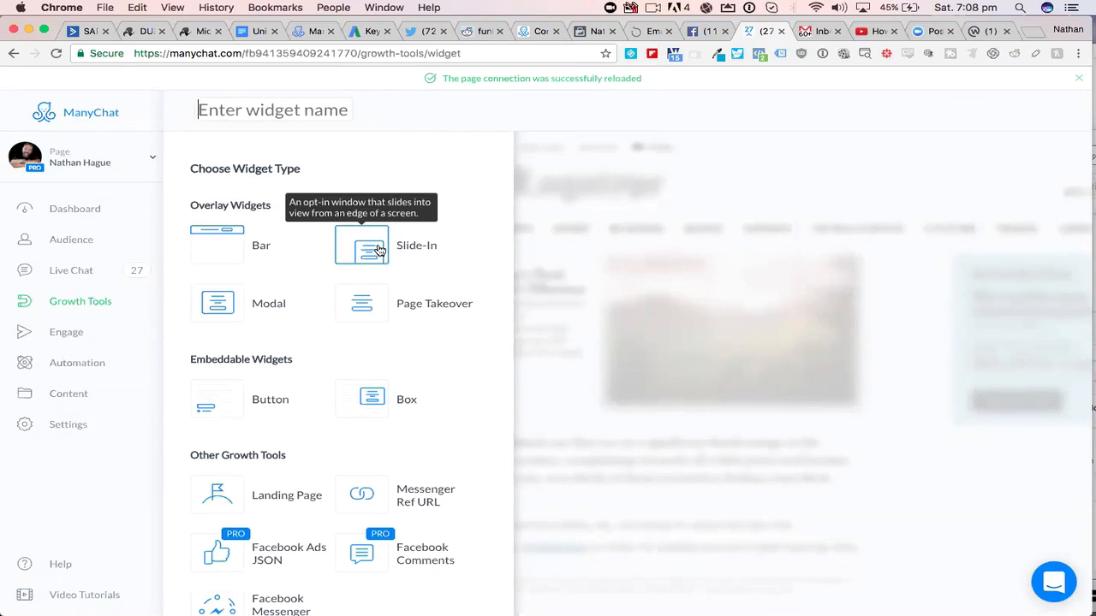
- Open a new incognito window and load the nathanhague.com home page in it
left_click(104, 8)
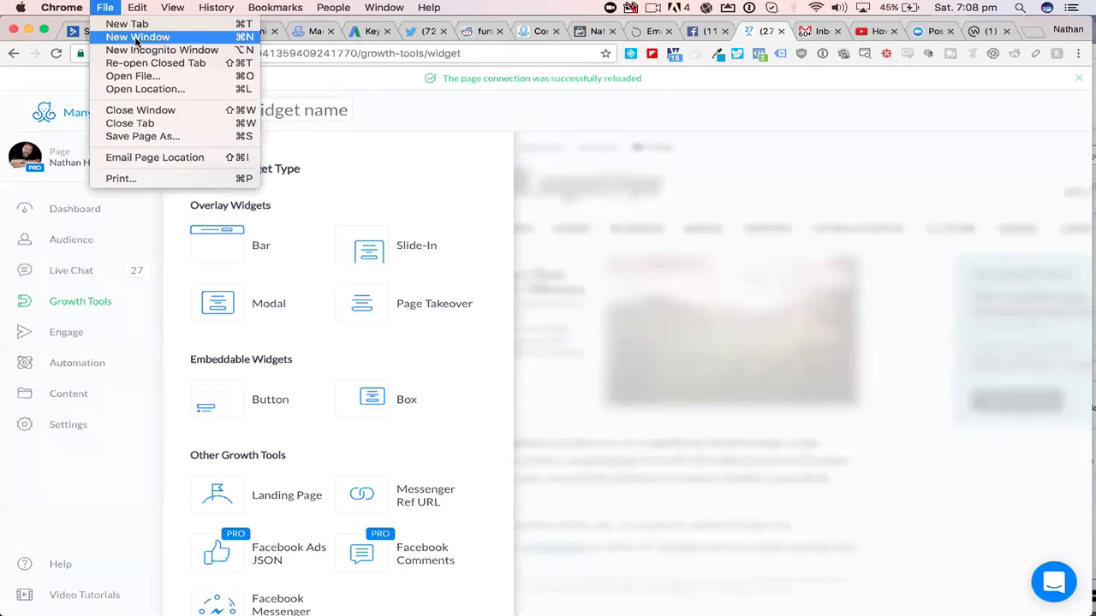
left_click(142, 49)
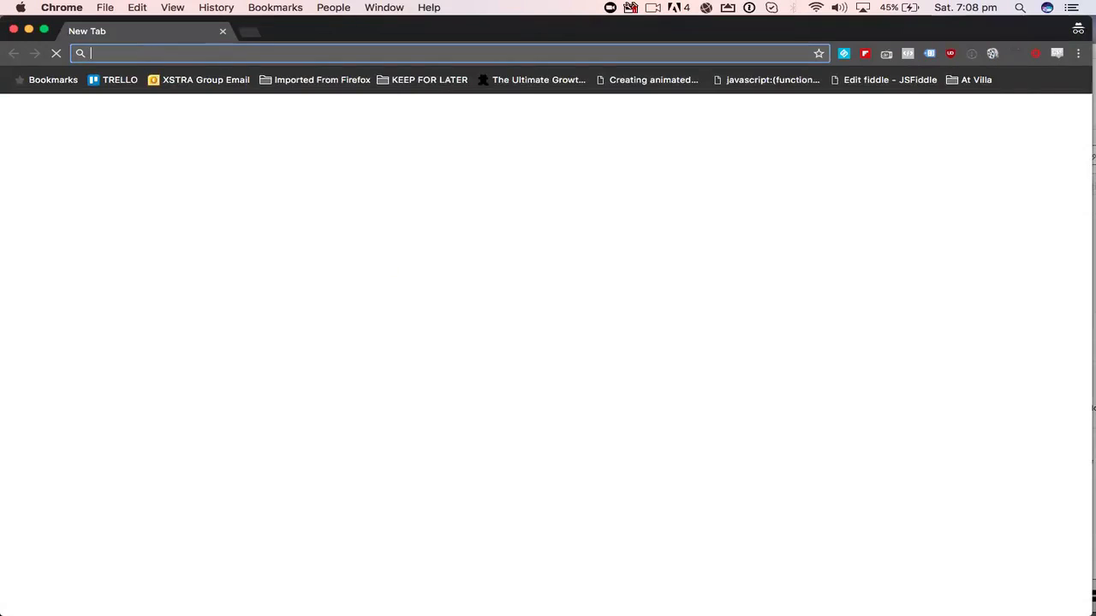
type("nathanhague.com/youtube-course/")
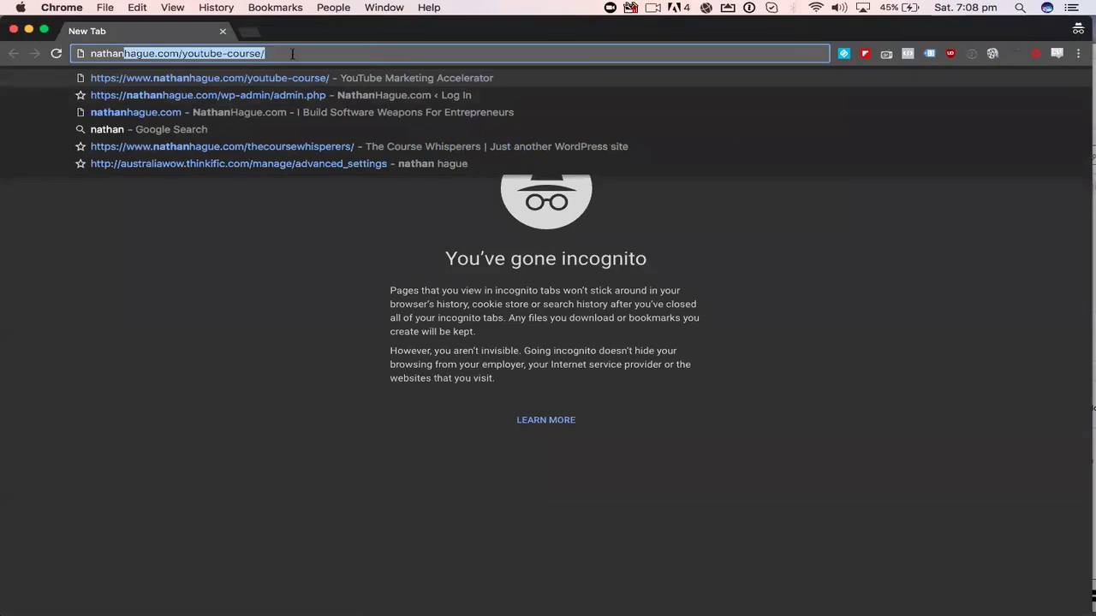
left_click(195, 119)
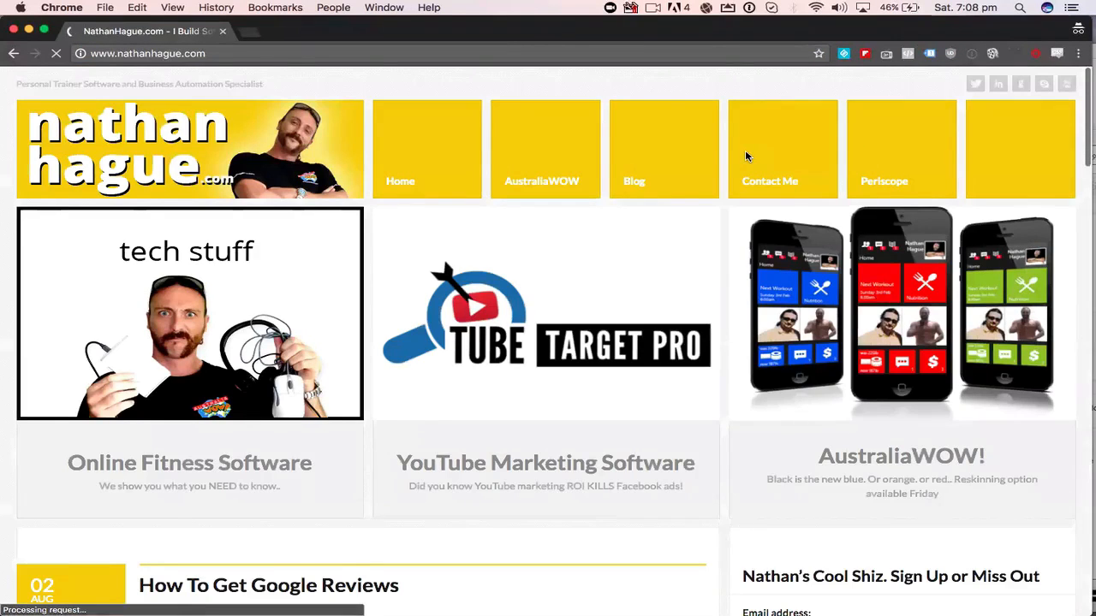
- Look through the website's home page, from the software banners down to the last blog post
scroll(745, 155, "down", 2)
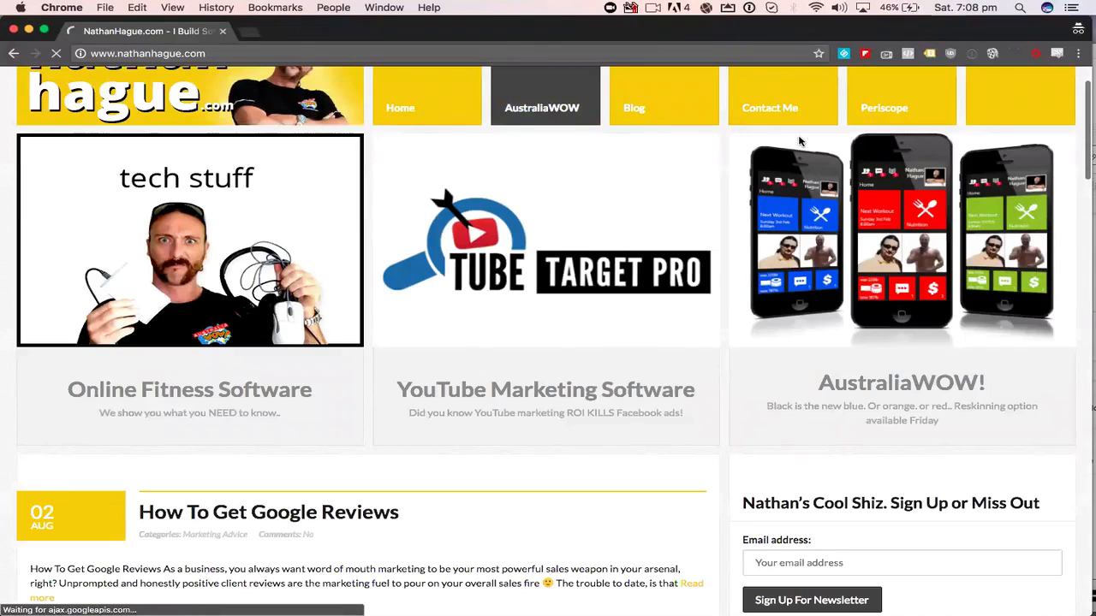
scroll(850, 191, "down", 10)
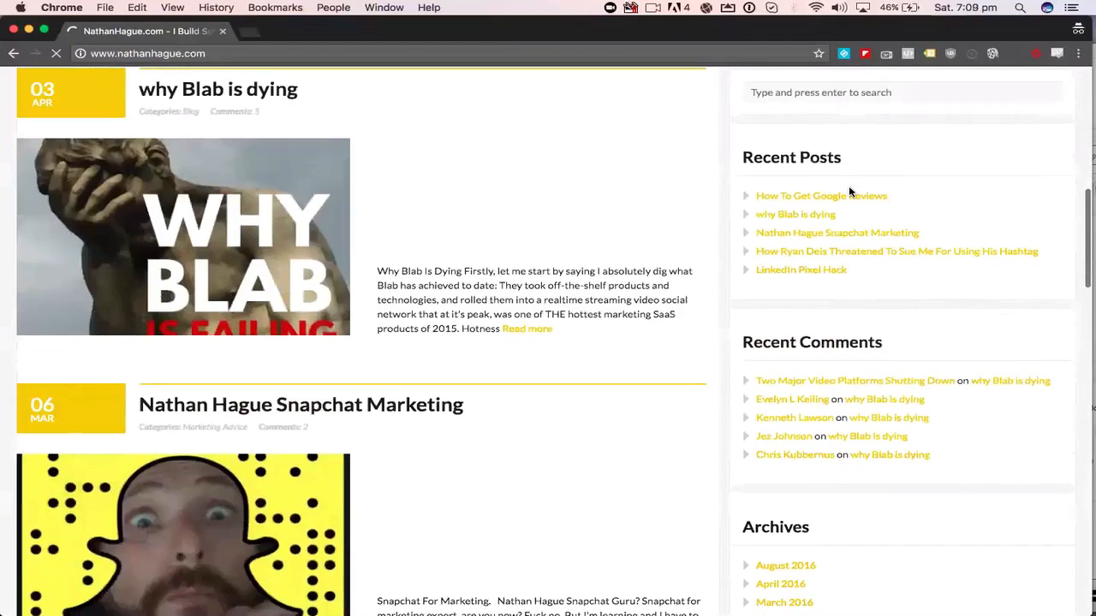
scroll(850, 192, "down", 4)
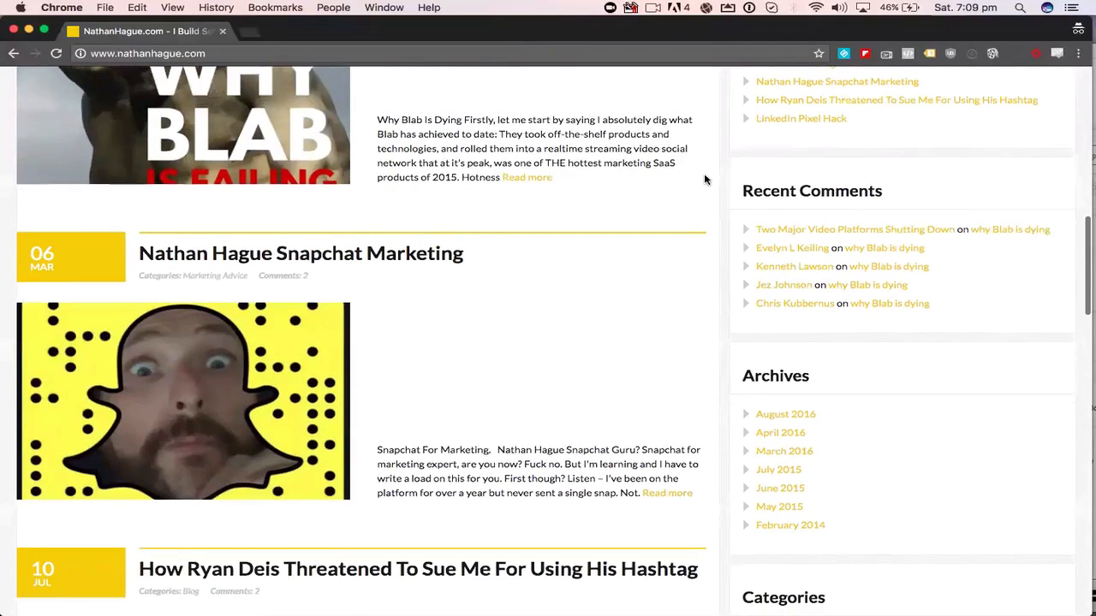
scroll(706, 180, "down", 4)
scroll(705, 179, "down", 20)
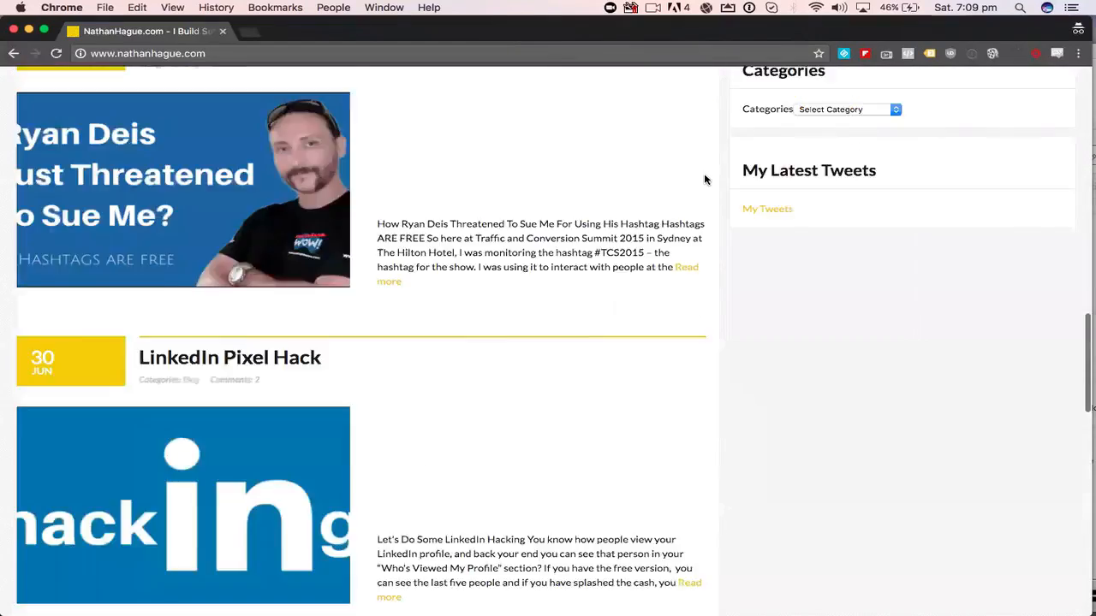
scroll(706, 180, "down", 10)
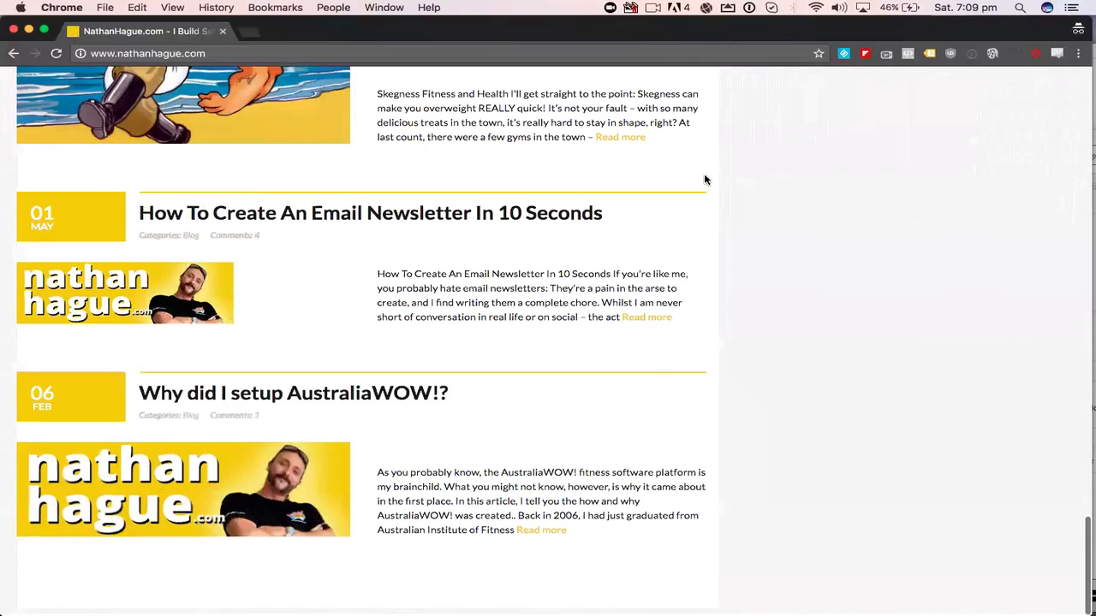
- View the live chat slide-in with its Send to Messenger option on the website, and close the incognito window
scroll(803, 322, "up", 7)
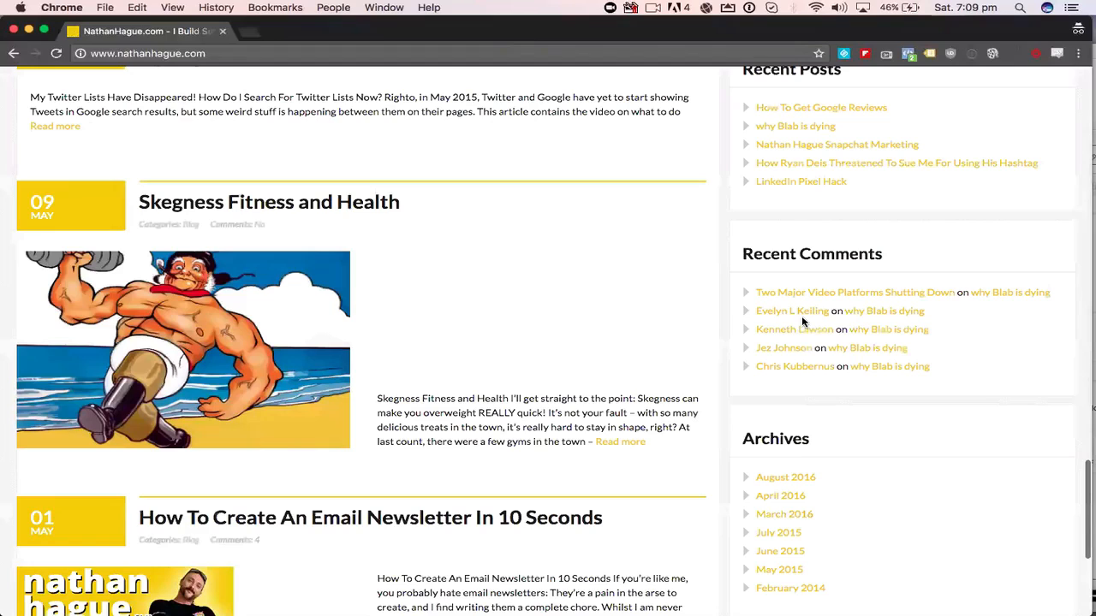
scroll(803, 321, "up", 20)
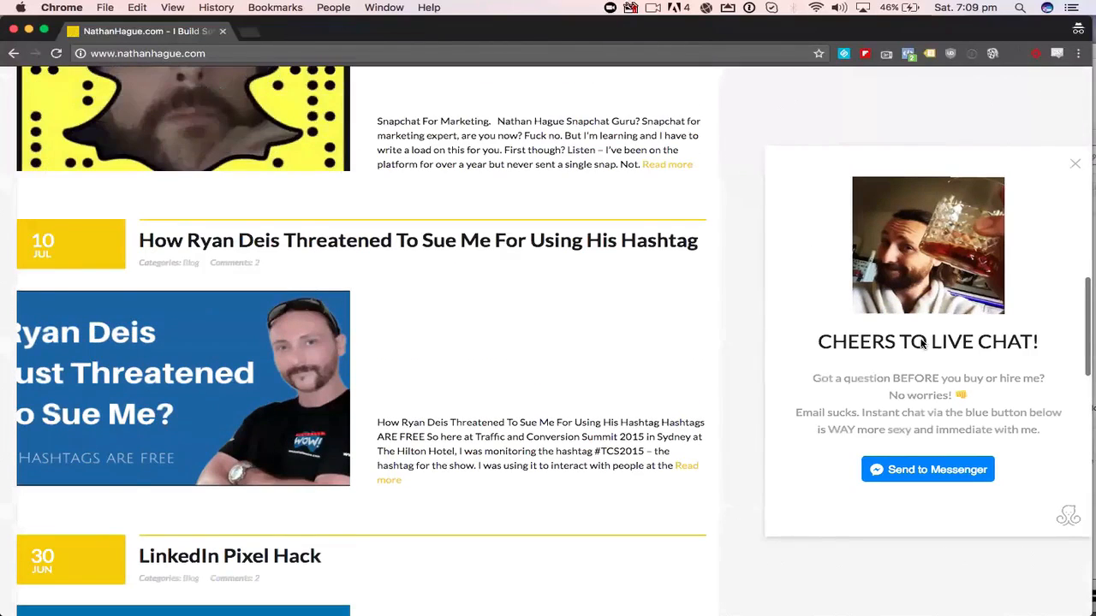
scroll(922, 343, "down", 3)
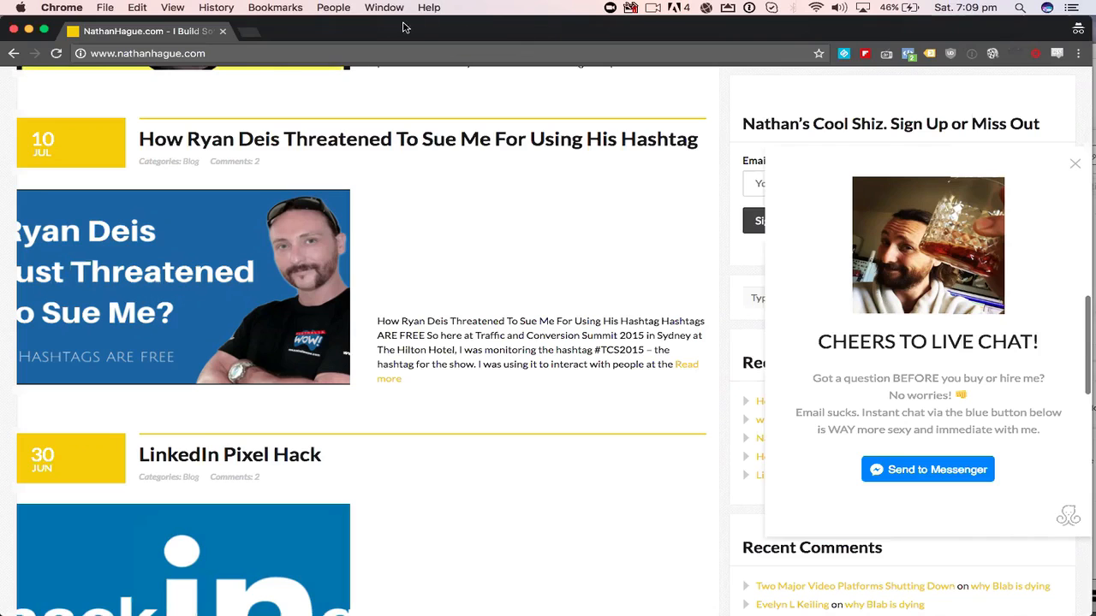
left_click_drag(408, 27, 419, 43)
key("super+w")
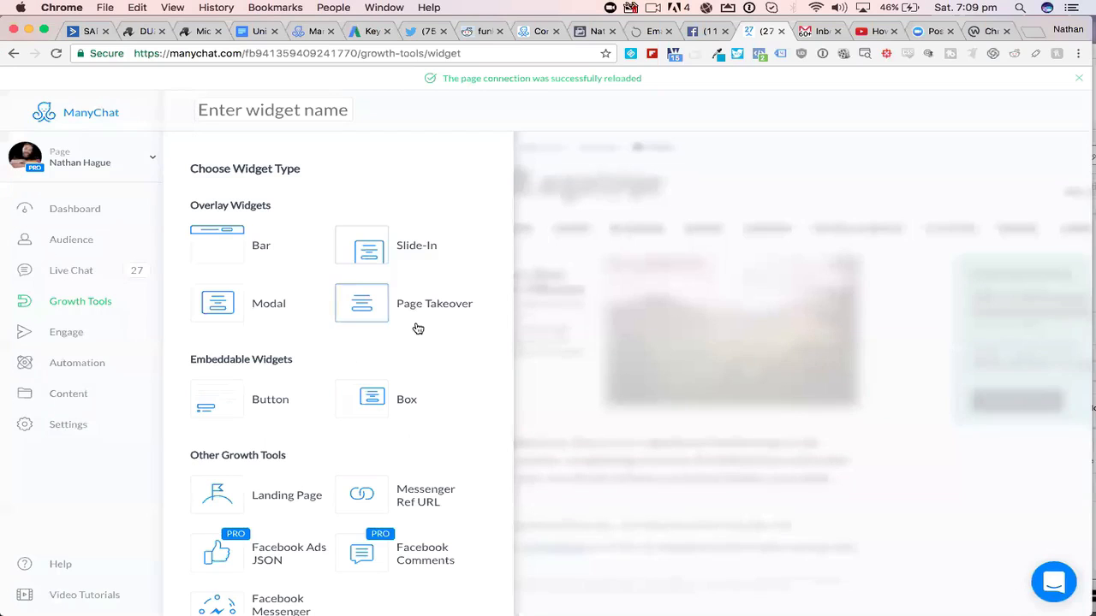
- Leave the widget type choice for the growth tools overview, and open the Bot Webinar Landing Page tool
scroll(417, 327, "down", 1)
scroll(417, 327, "down", 1)
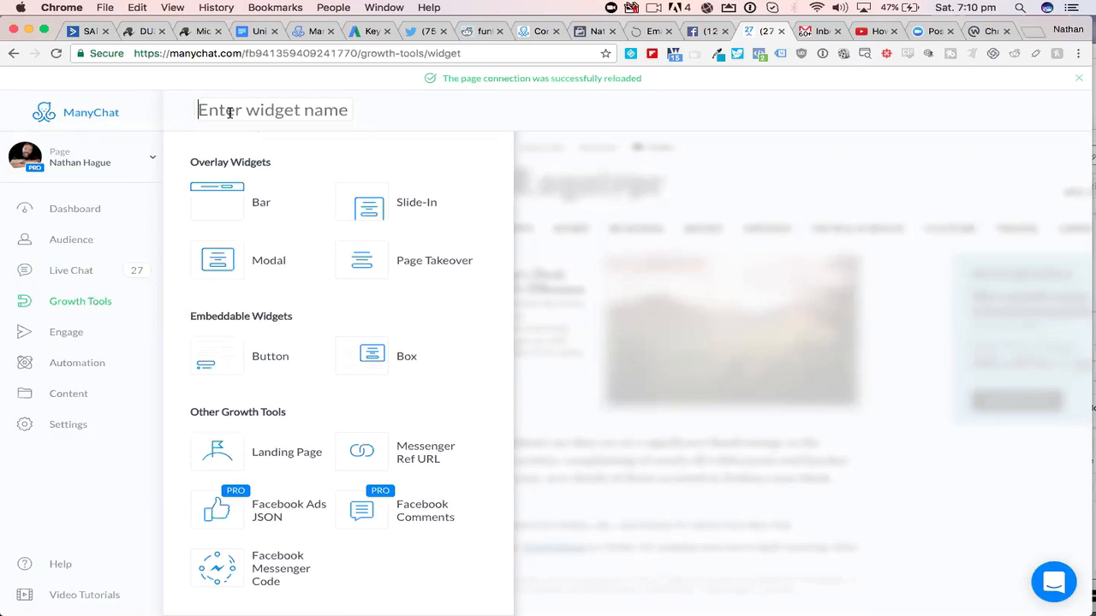
left_click(65, 304)
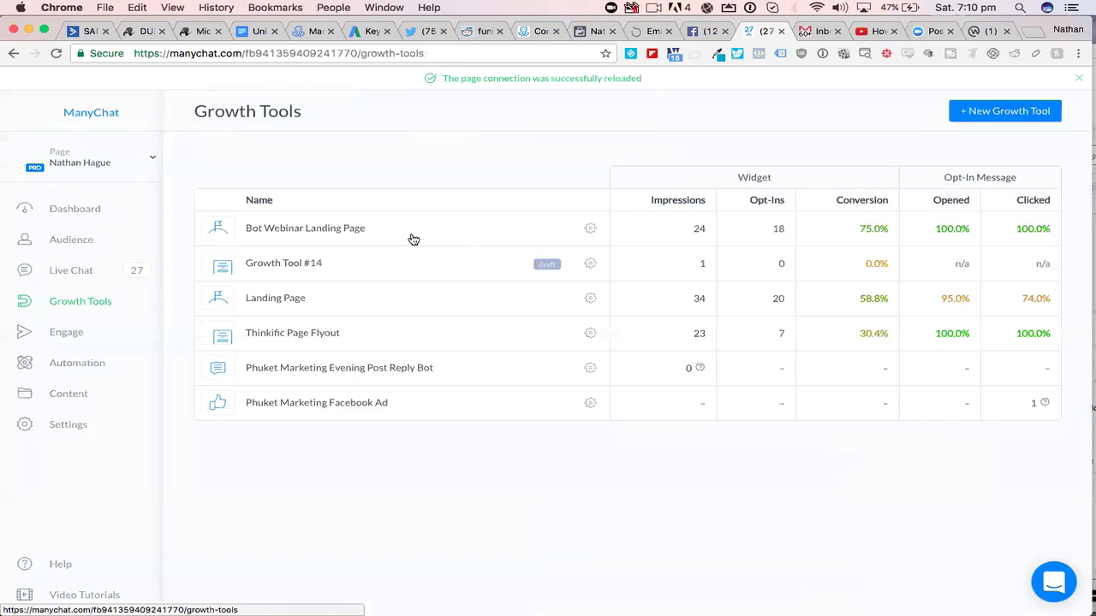
left_click(337, 229)
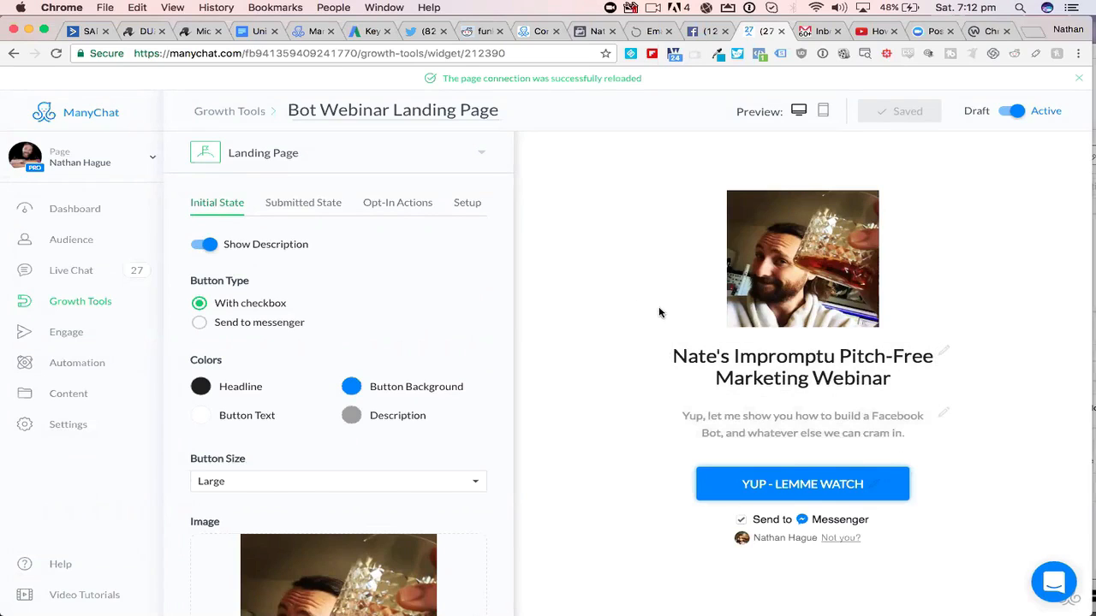
- Try the Send to messenger button type on the landing page, and switch back to the With checkbox type
left_click(200, 325)
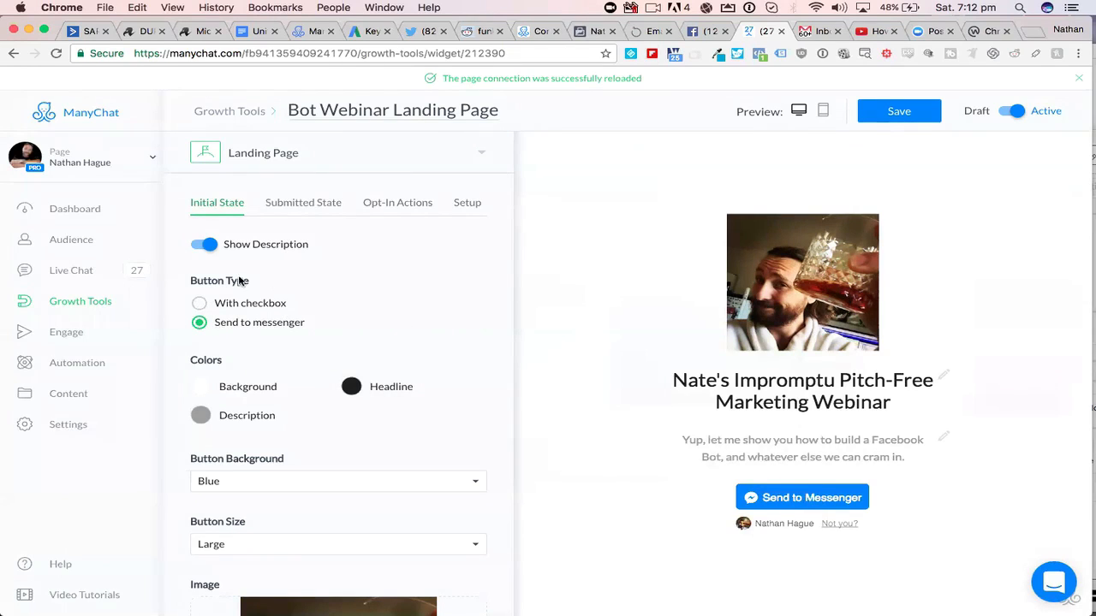
left_click(200, 304)
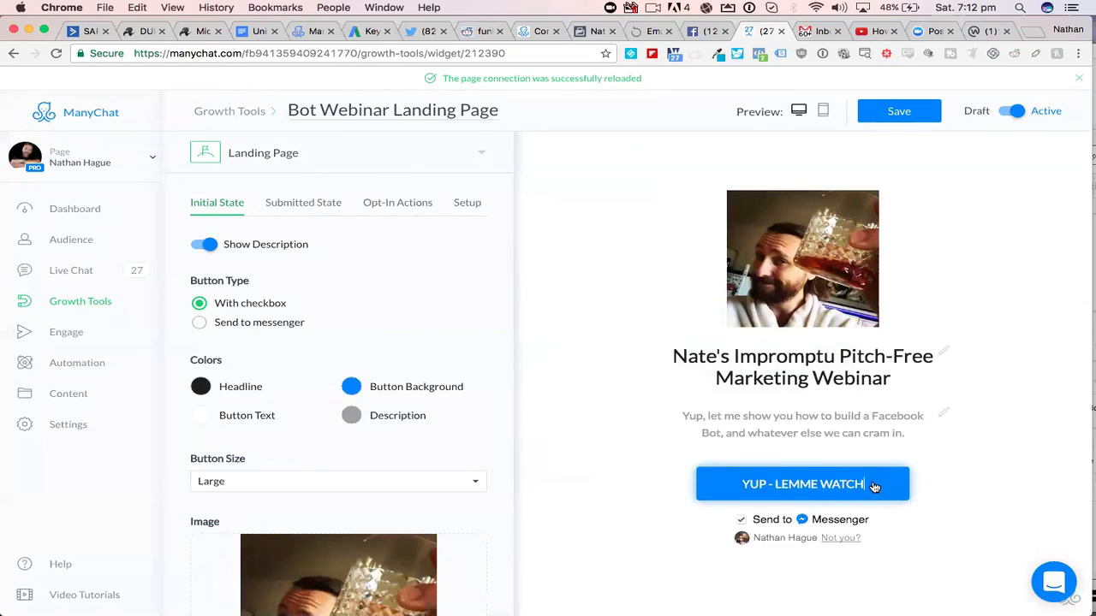
triple_click(766, 485)
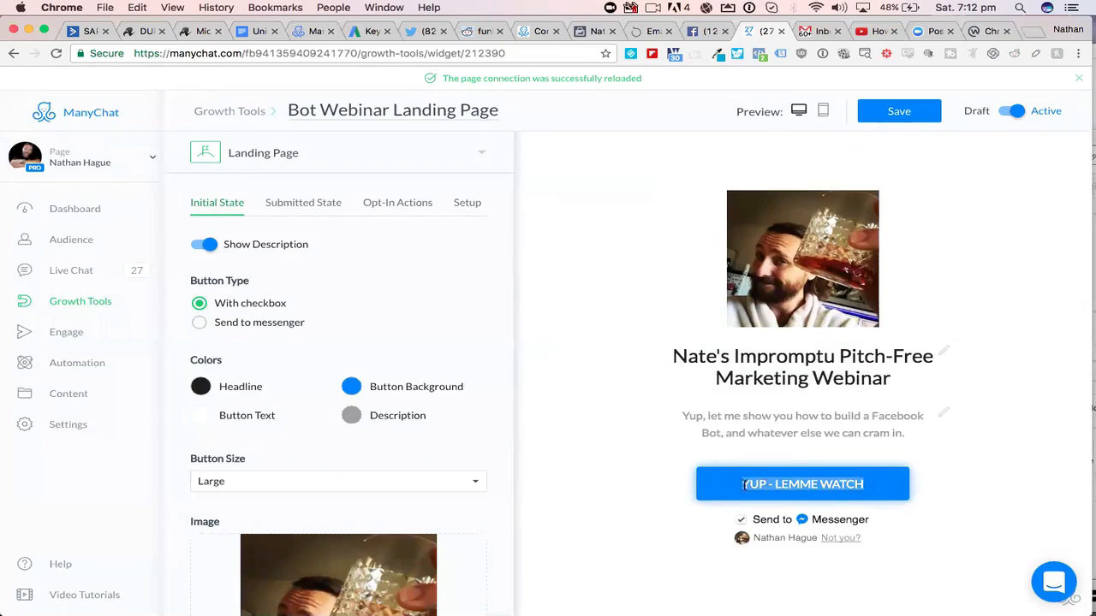
left_click(642, 487)
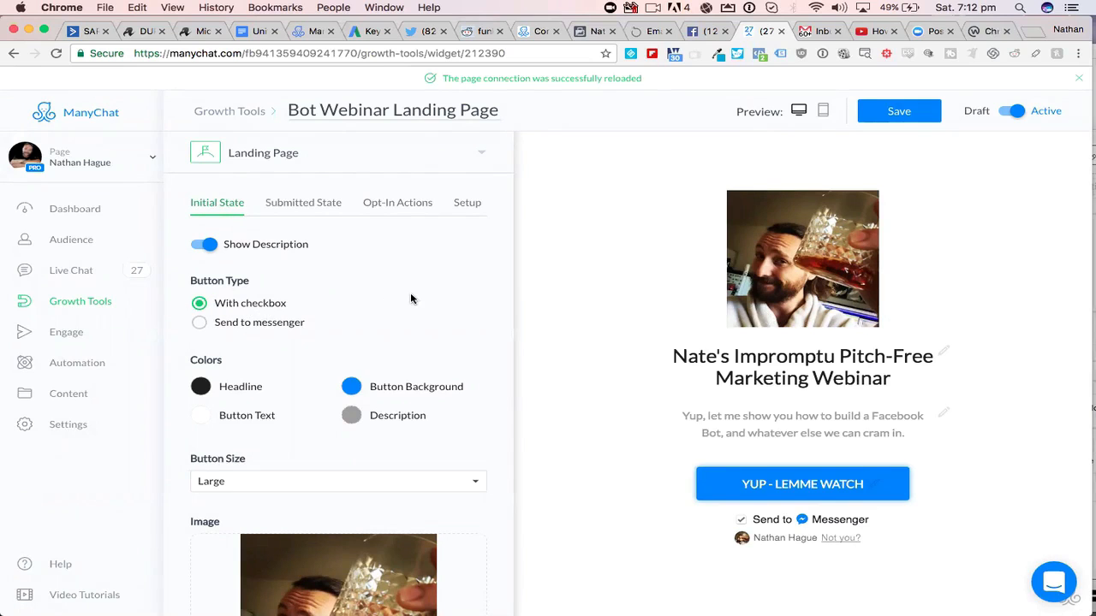
- Look through the landing page's Initial State settings, from the button type down to the image placement
scroll(410, 300, "down", 2)
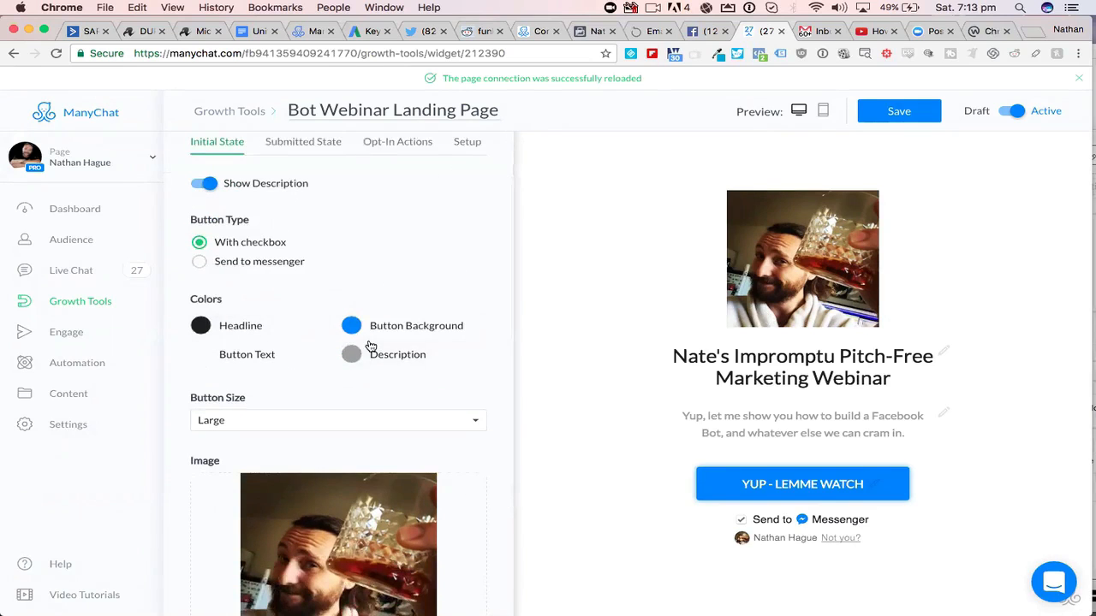
scroll(370, 342, "down", 2)
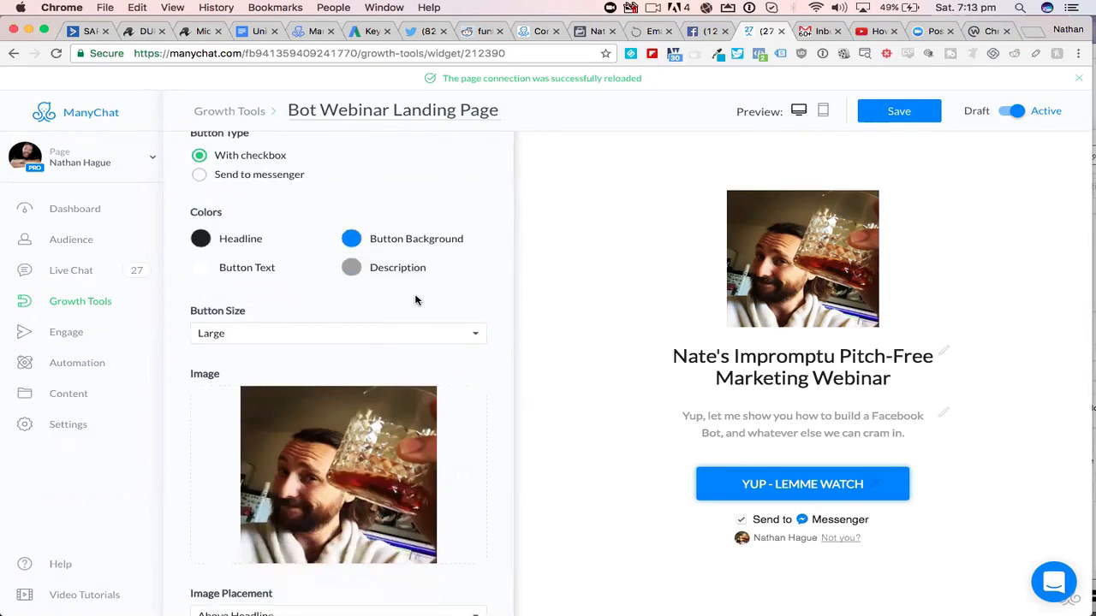
scroll(416, 299, "down", 2)
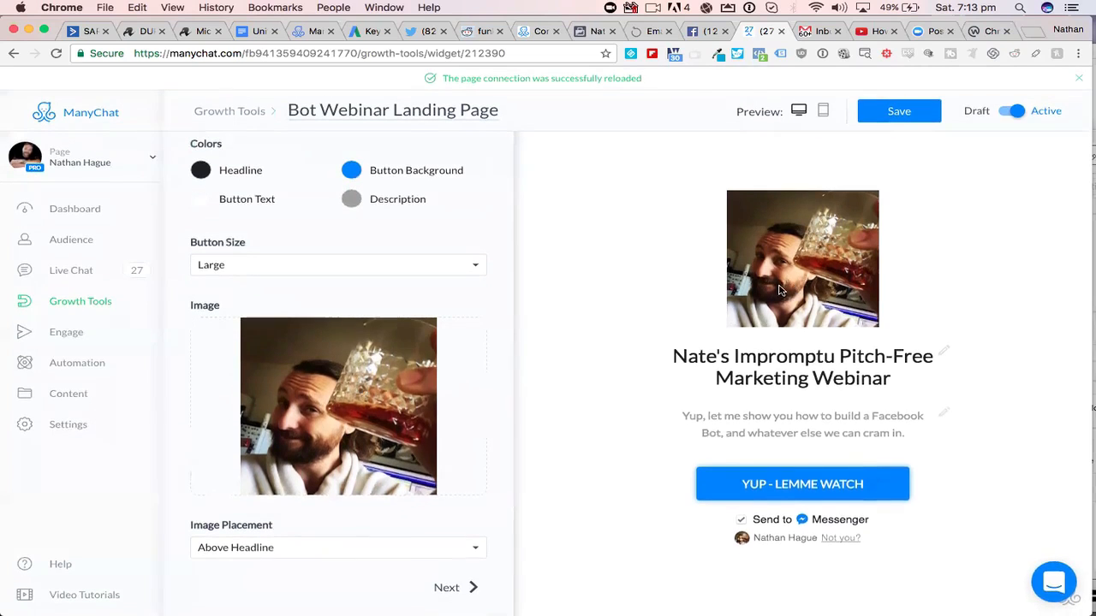
scroll(384, 326, "up", 5)
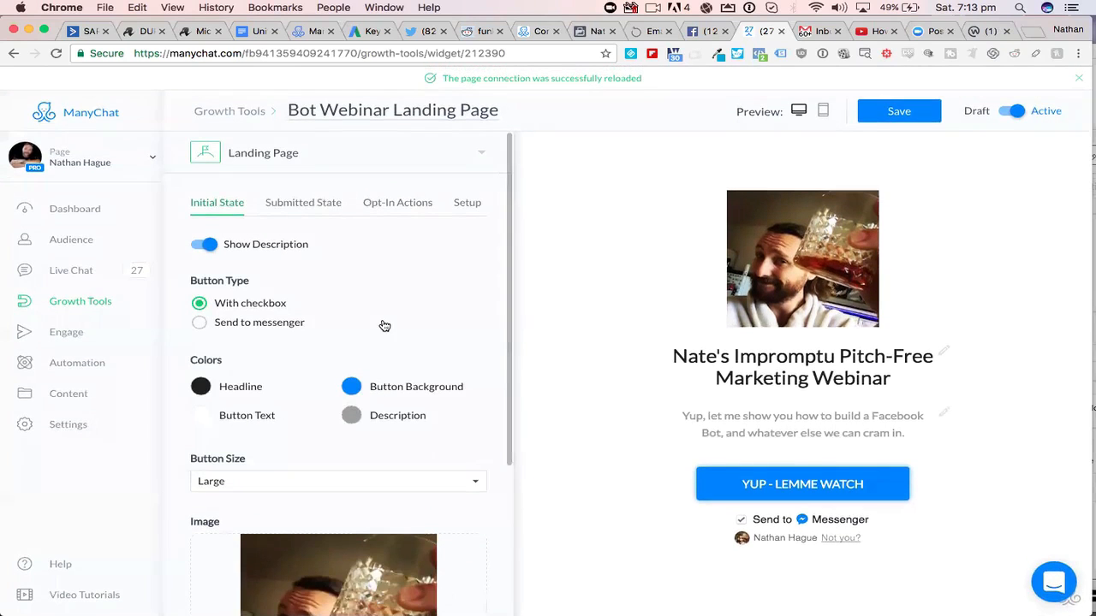
- Compare the landing page's Submitted State with its Initial State, and save the growth tool
left_click(299, 208)
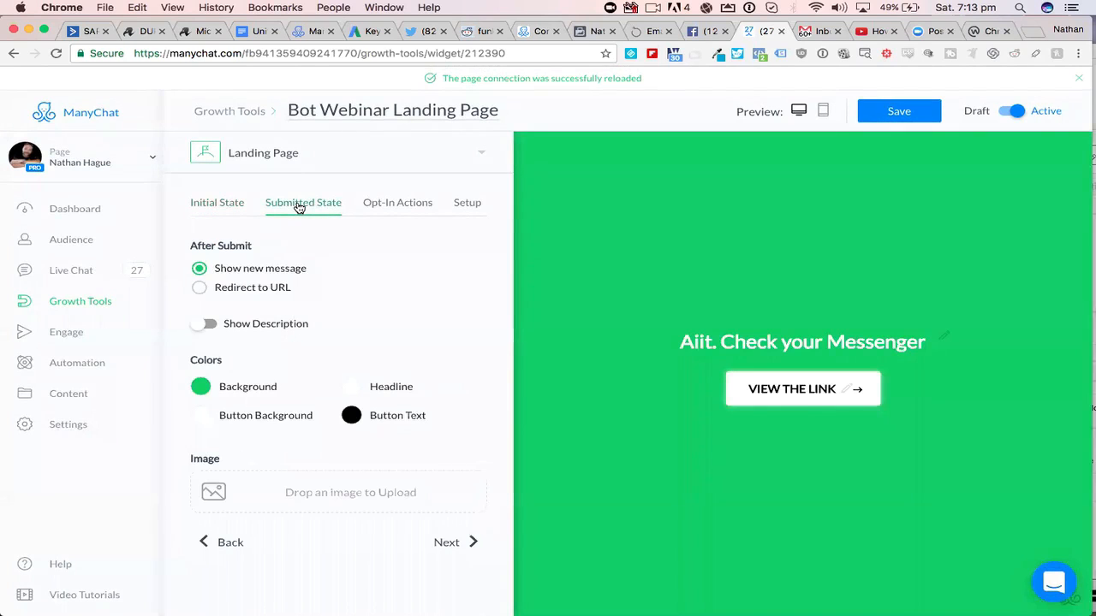
left_click(233, 205)
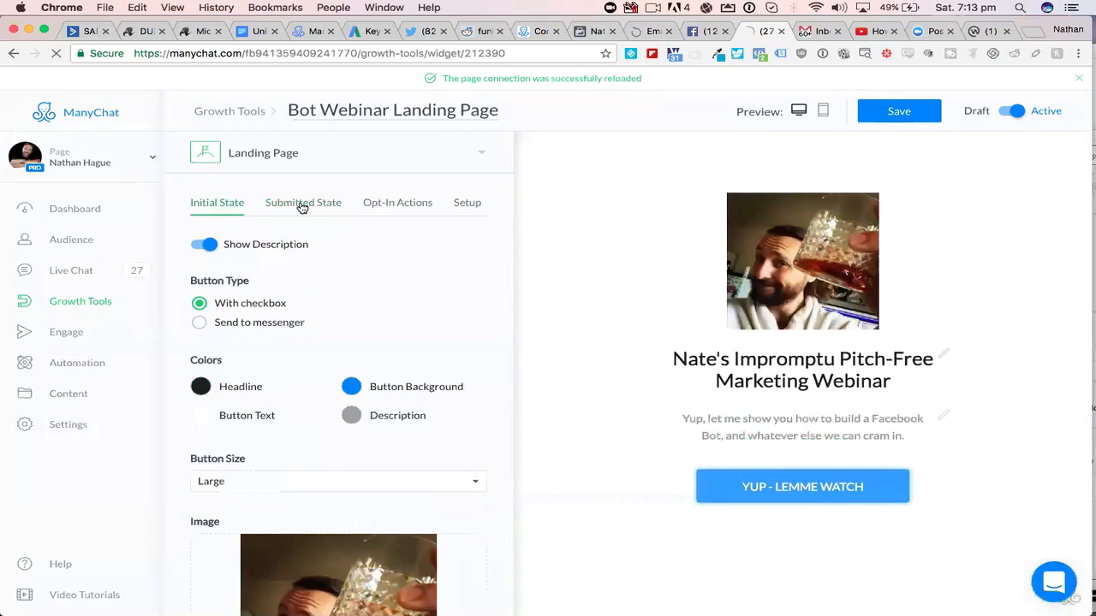
left_click(302, 205)
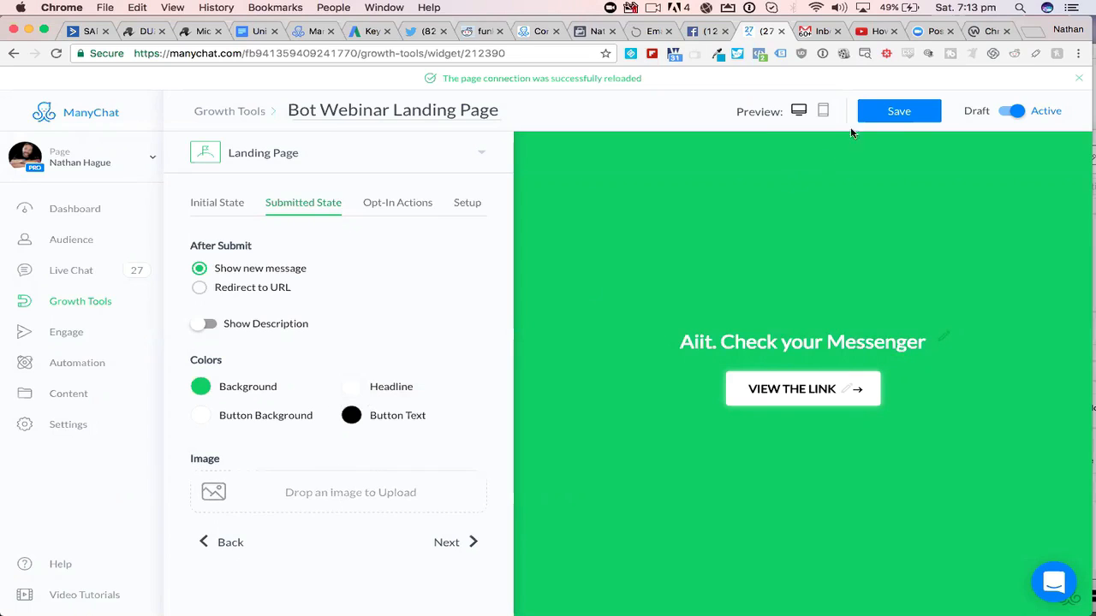
left_click(904, 113)
- Open the opt-in message from the landing page's opt-in actions for editing, and select its text block
left_click(397, 206)
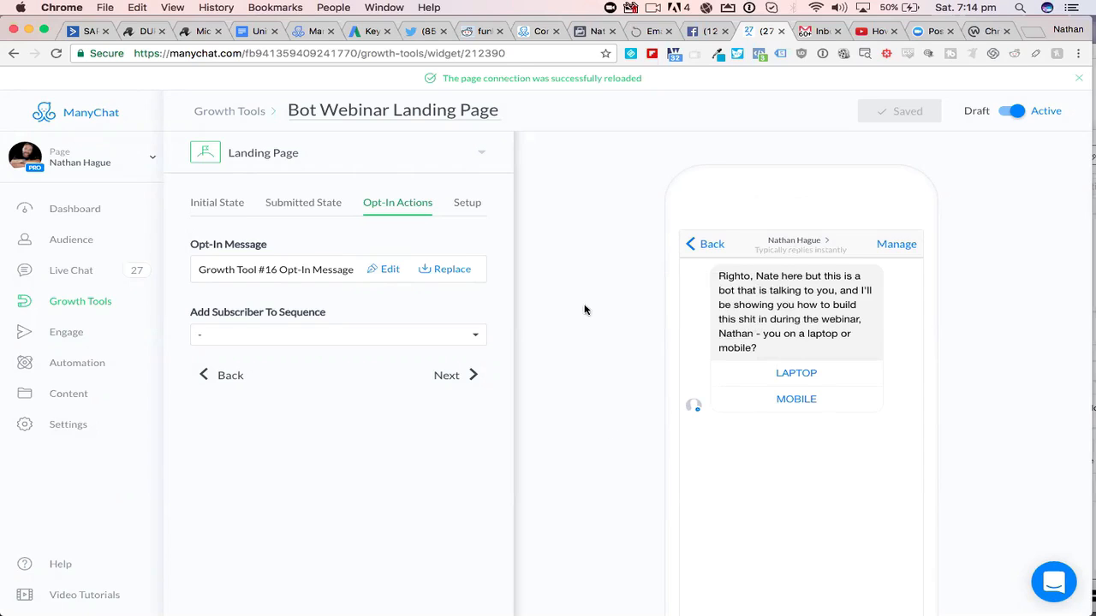
left_click(390, 270)
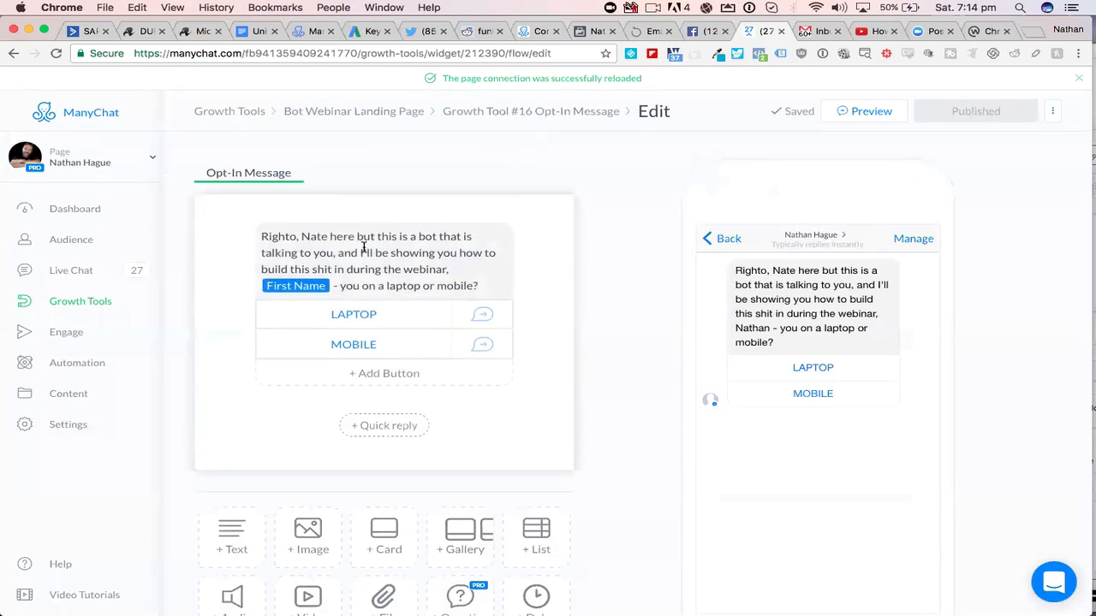
left_click(335, 238)
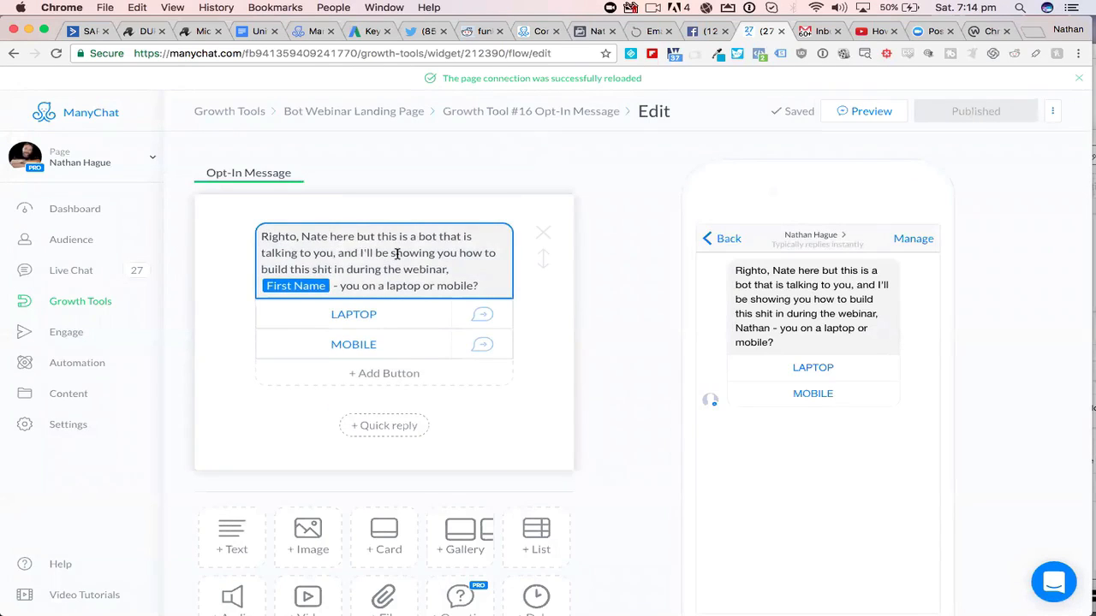
scroll(372, 248, "down", 1)
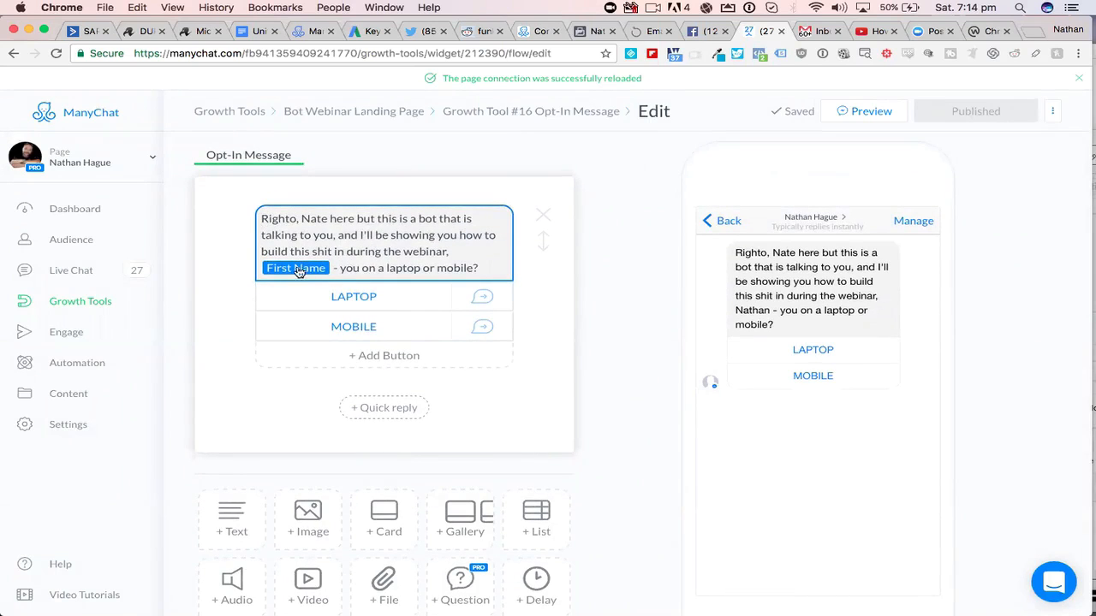
- View the emoji choices for the message text, try adding a First Name variable at its end, and remove that variable
left_click(351, 269)
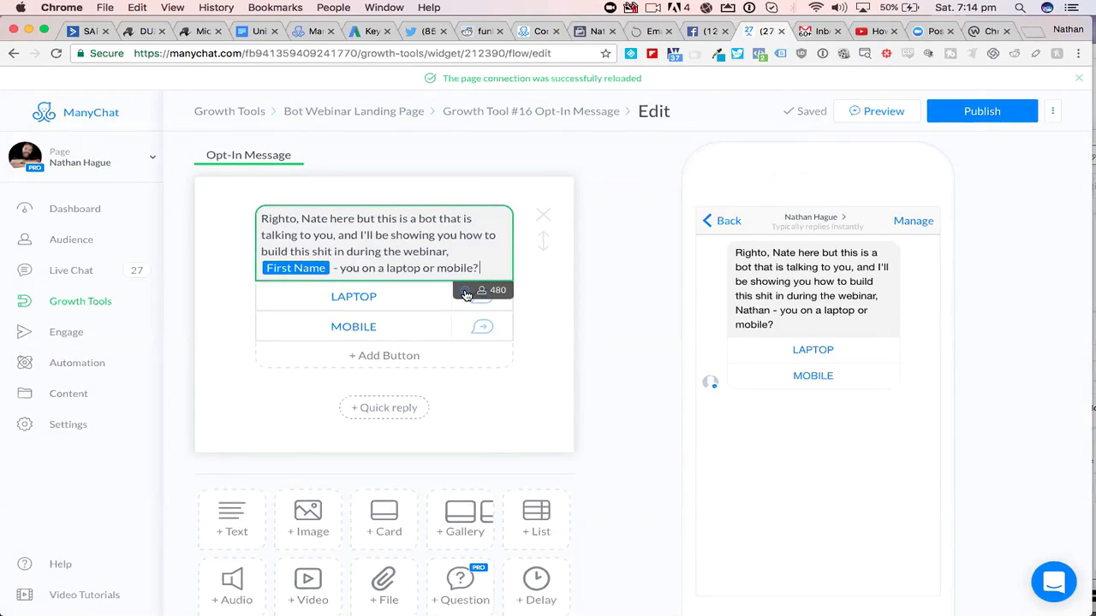
left_click(465, 292)
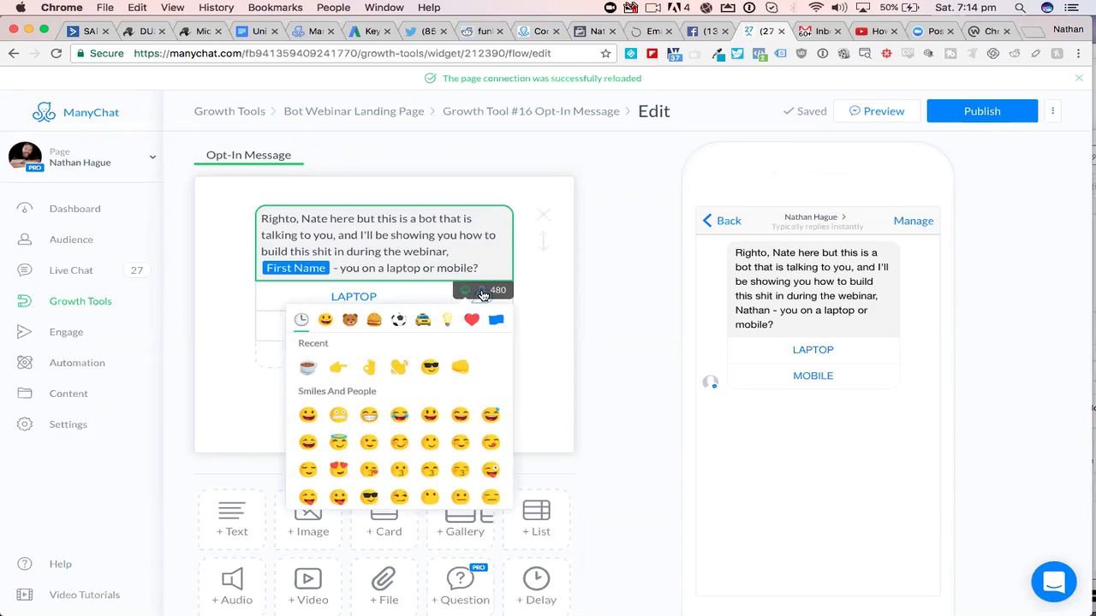
left_click(482, 294)
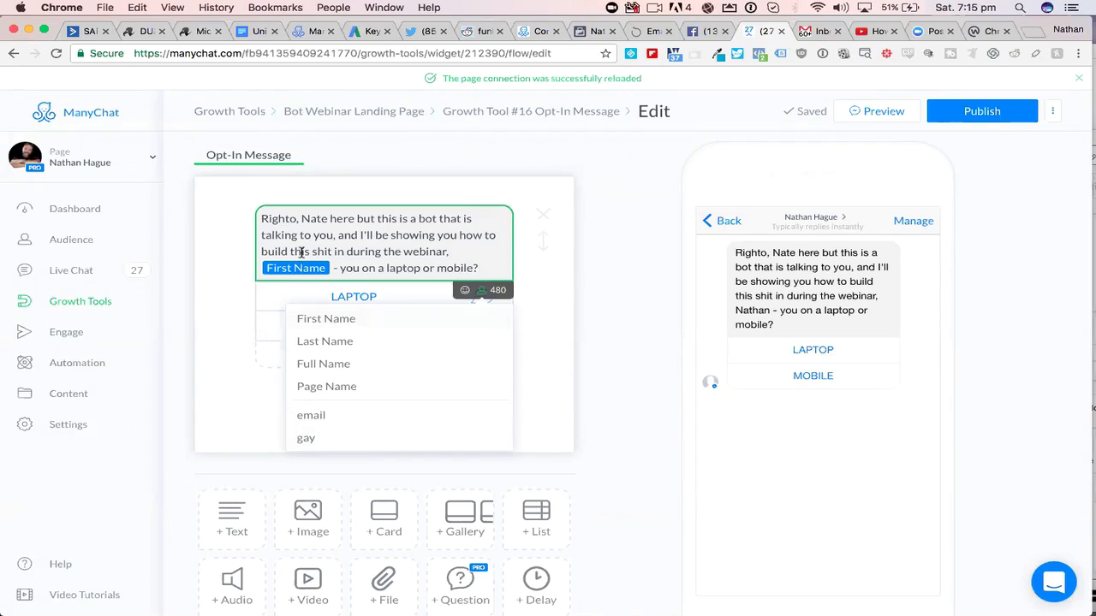
left_click(334, 320)
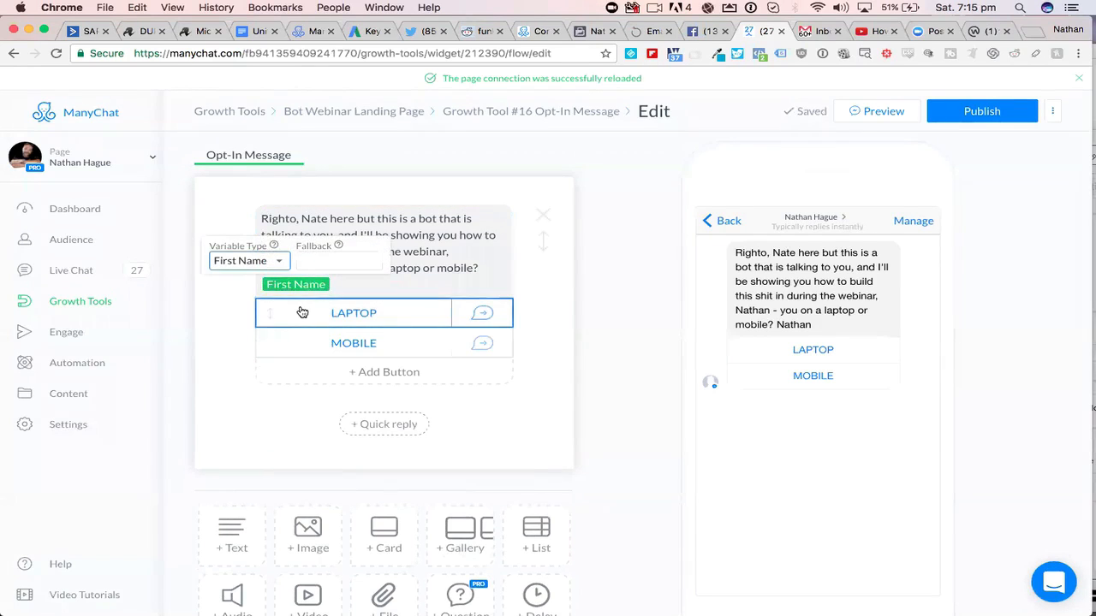
left_click(279, 260)
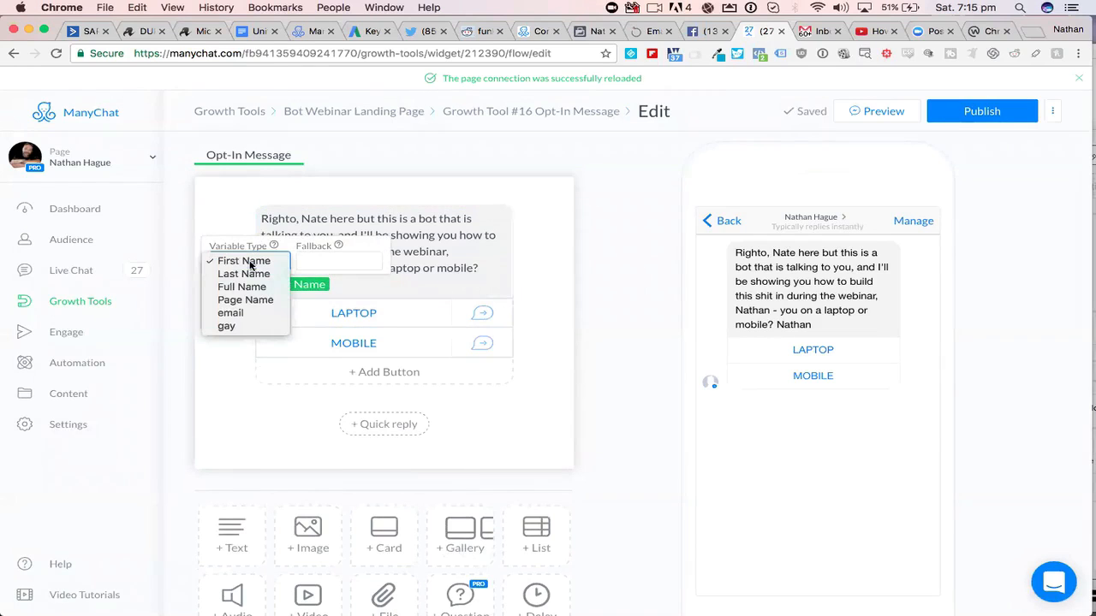
left_click(433, 295)
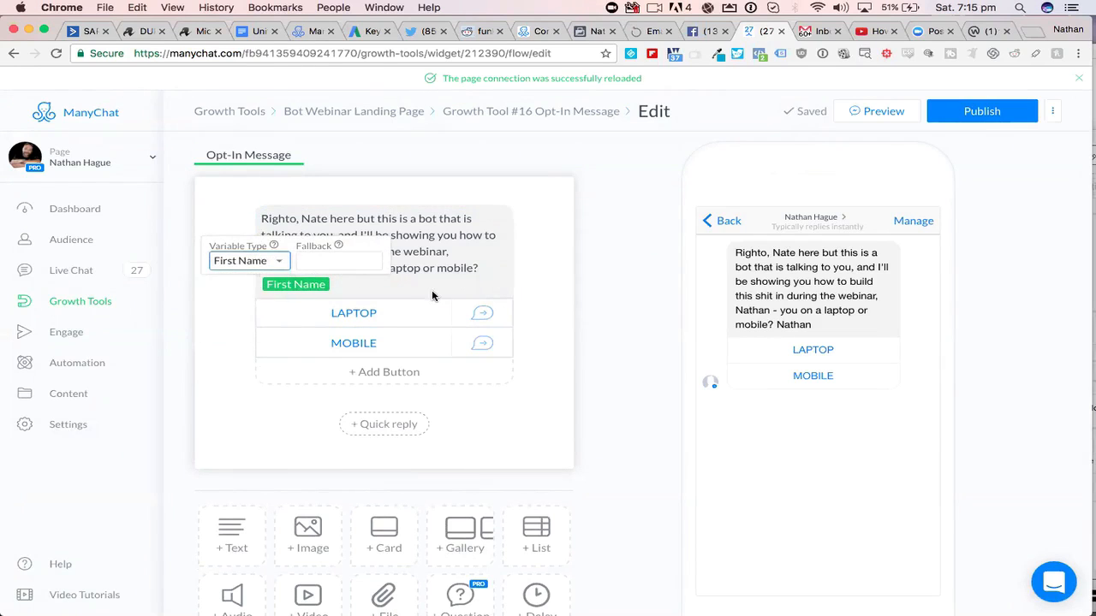
left_click(387, 289)
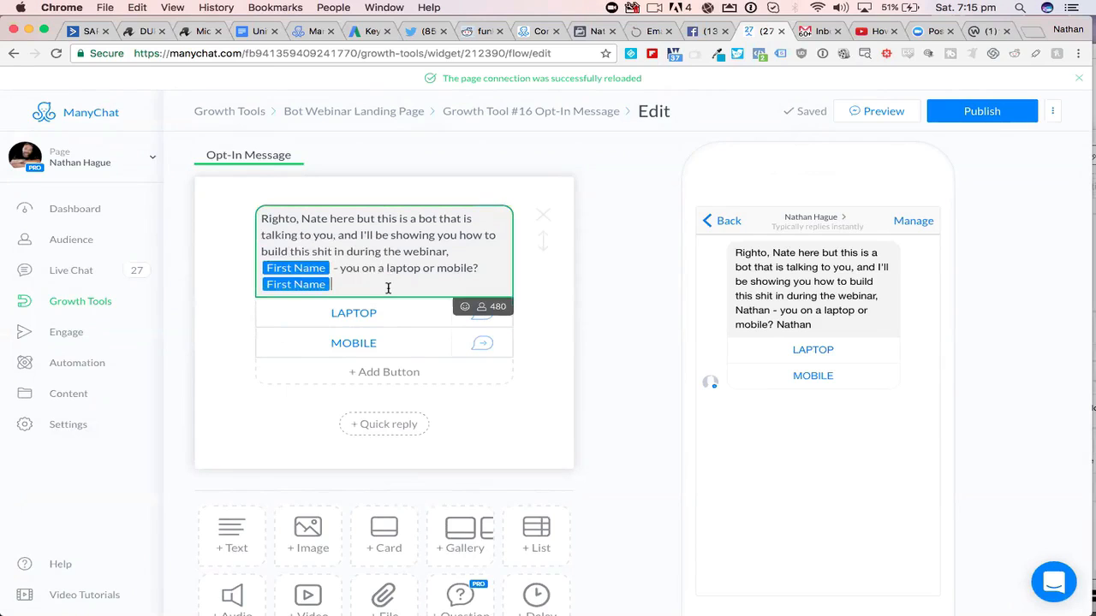
key("BackSpace")
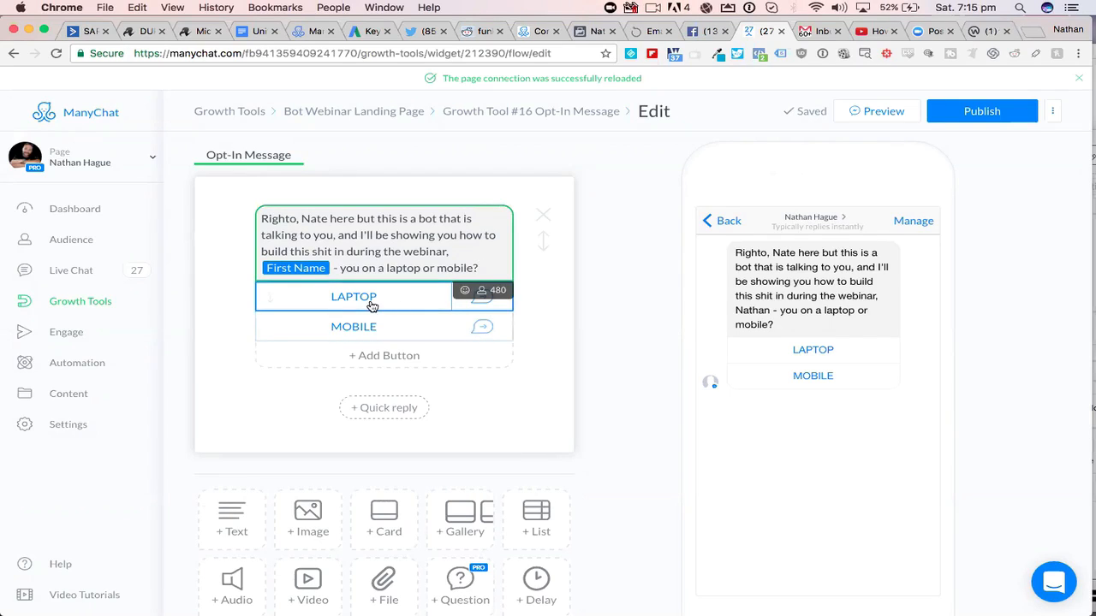
- Try extending the LAPTOP button's title to LAPTOP DELL AND APPLE, and delete the added words
left_click(373, 297)
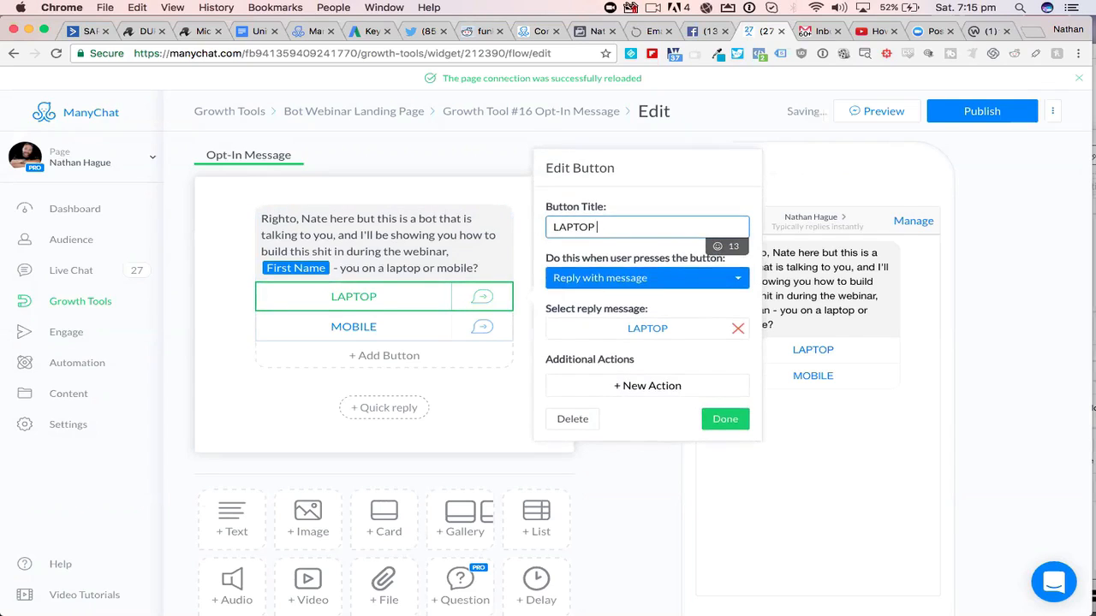
type("DELL A")
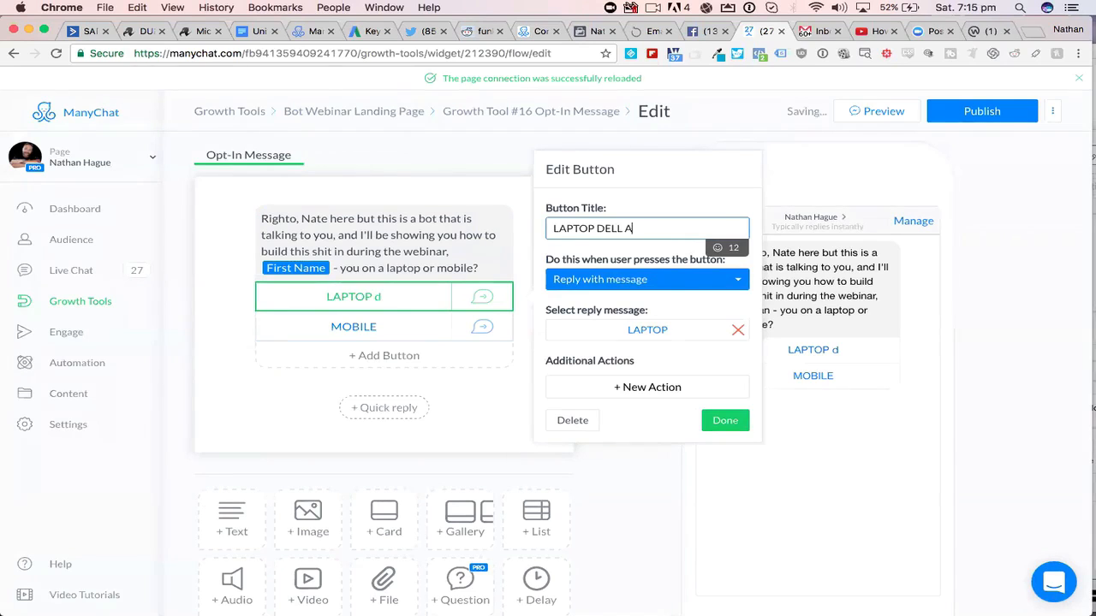
type("ND APPLE")
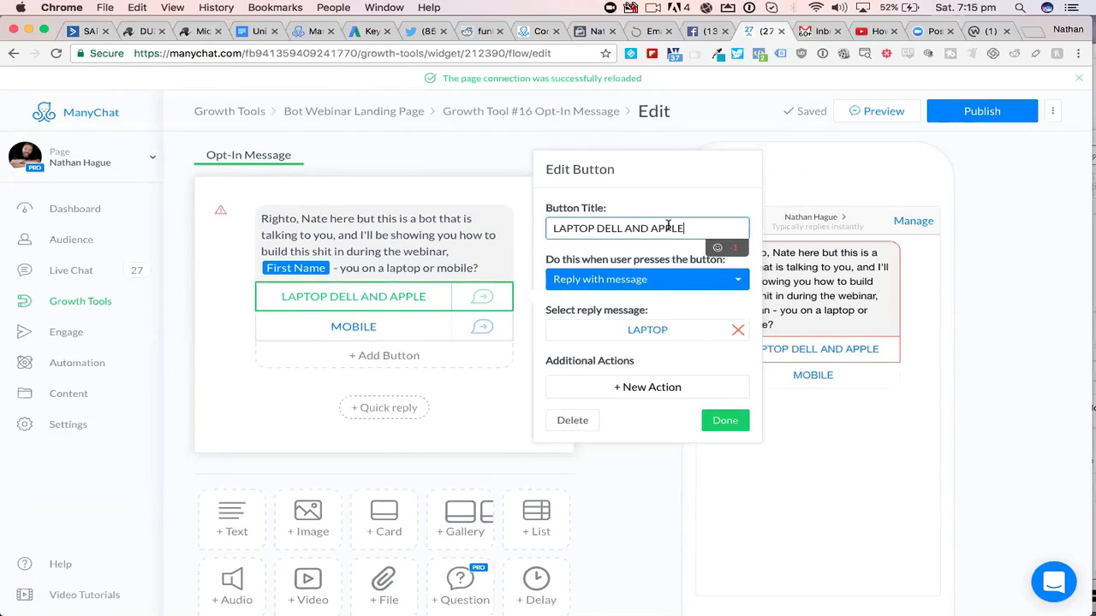
left_click_drag(684, 227, 598, 229)
key("BackSpace")
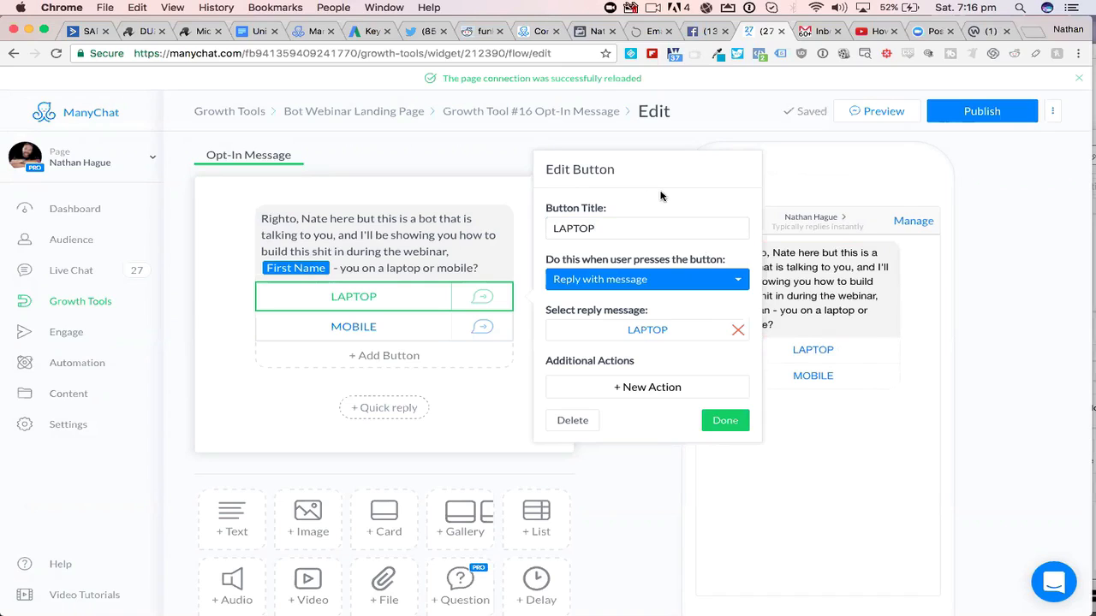
left_click(632, 229)
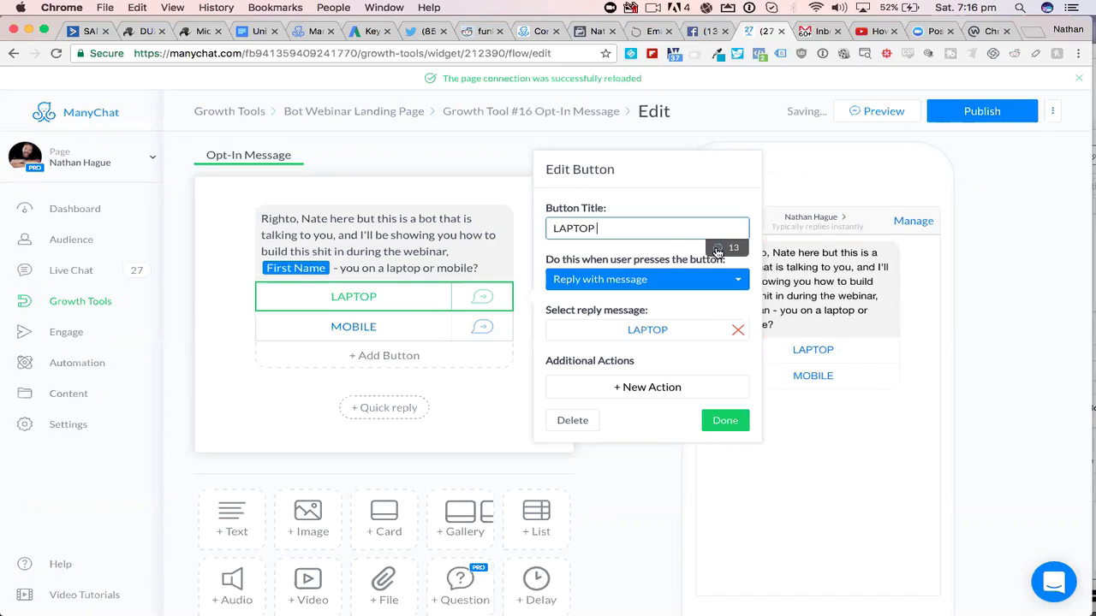
- Try adding an OK-hand emoji to the end of the LAPTOP button's title, and remove it
left_click(717, 248)
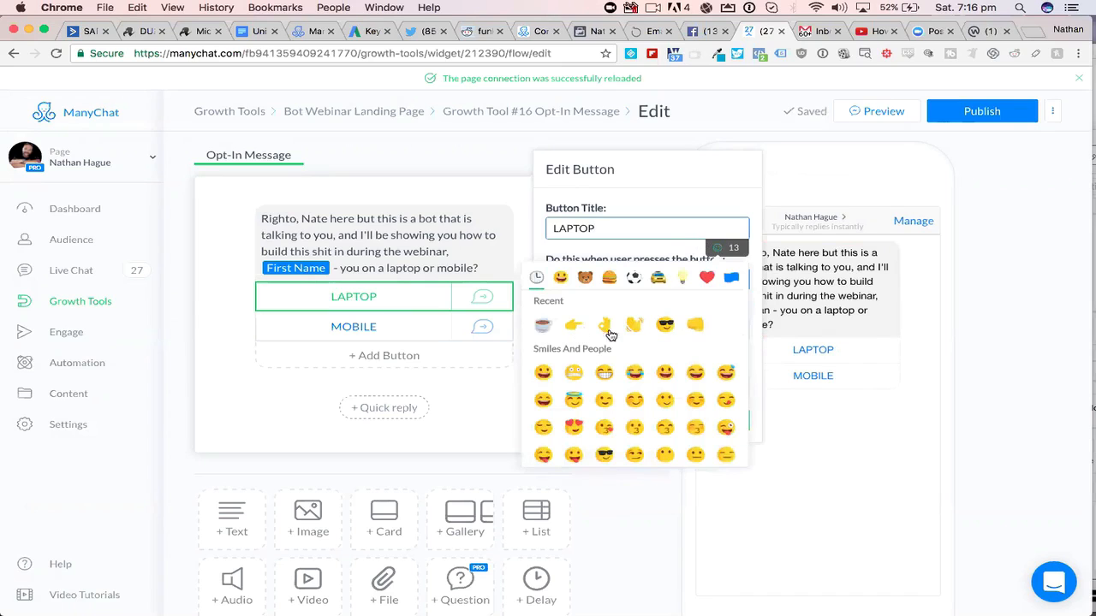
left_click(606, 324)
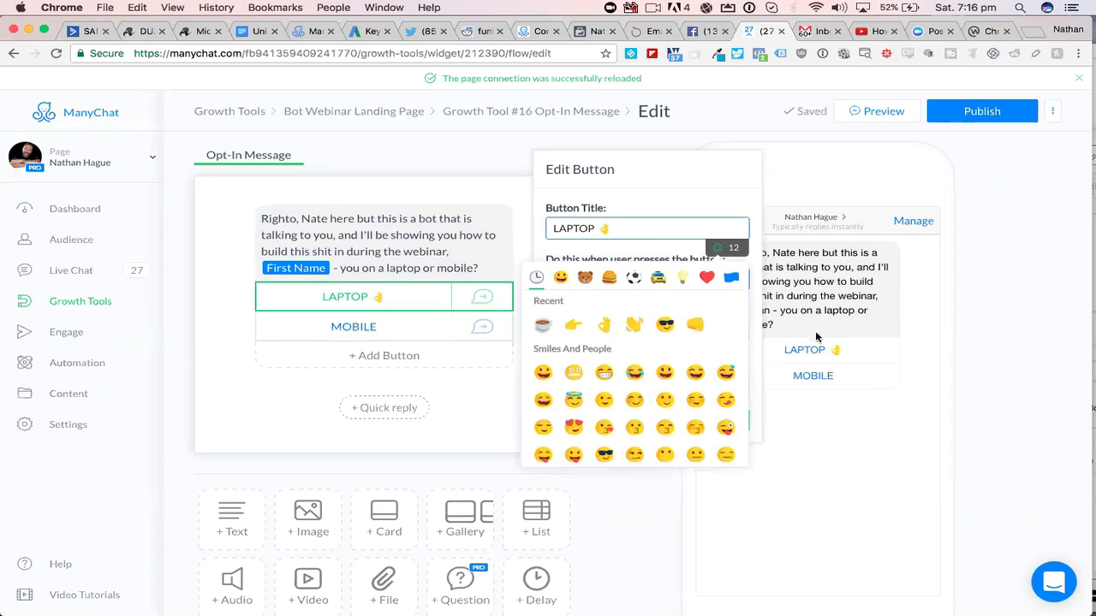
key("BackSpace")
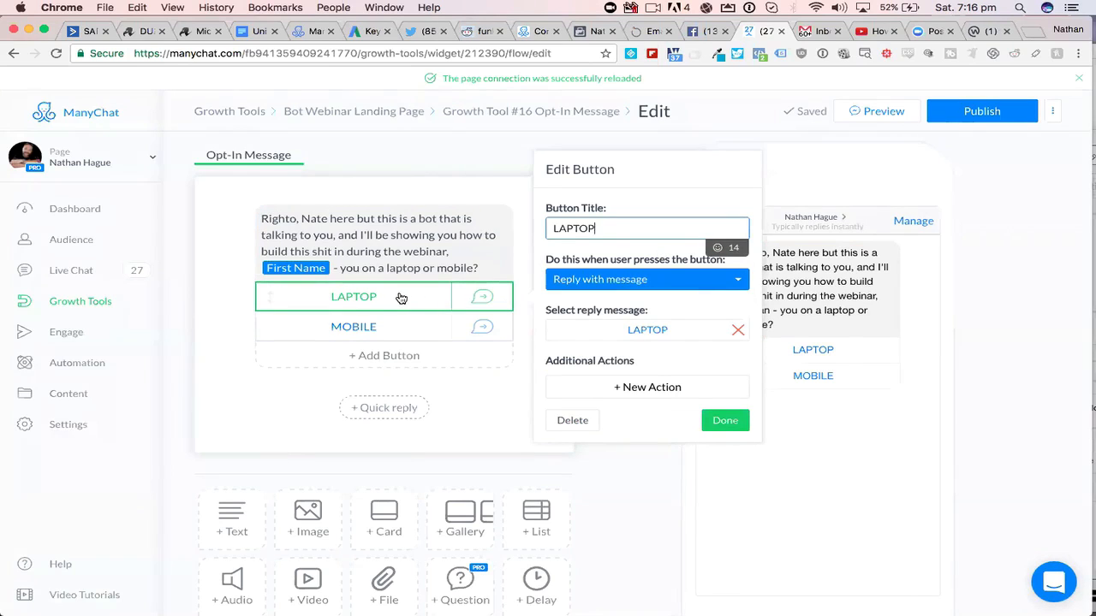
- View the available press actions for the LAPTOP button, keeping Reply with message selected
left_click(729, 284)
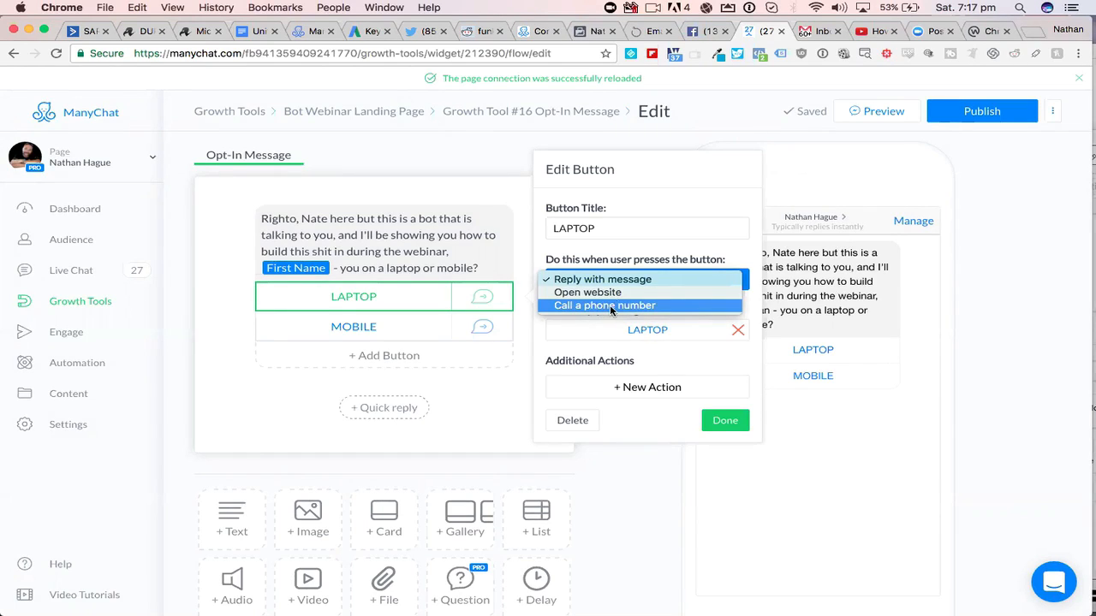
left_click(598, 252)
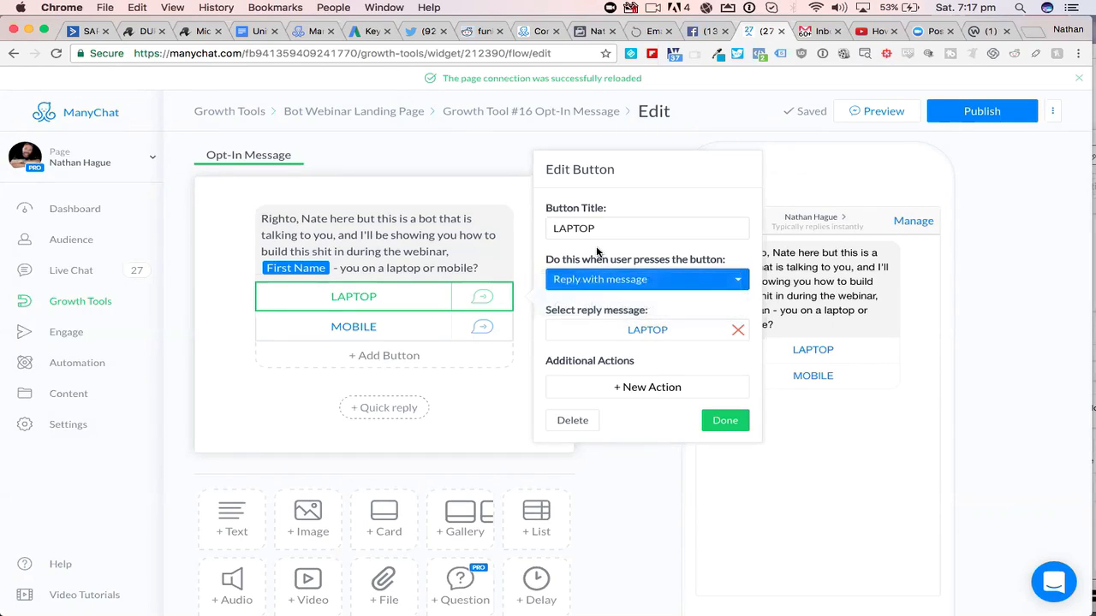
left_click(650, 283)
left_click(634, 288)
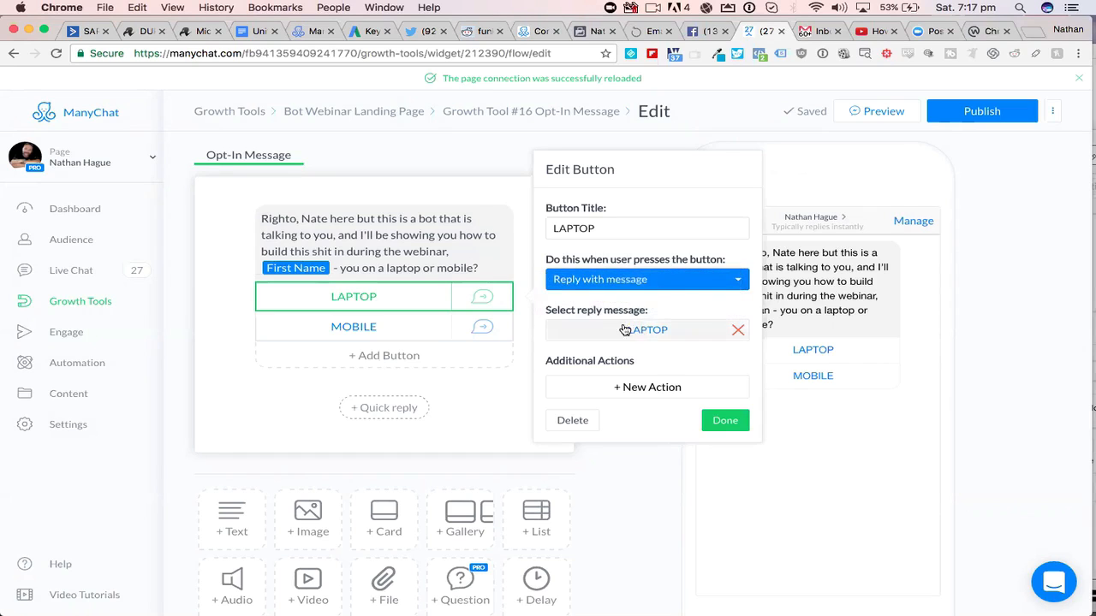
- View the LAPTOP reply message, return to the opt-in message, and reopen the reply from the LAPTOP button
left_click(637, 330)
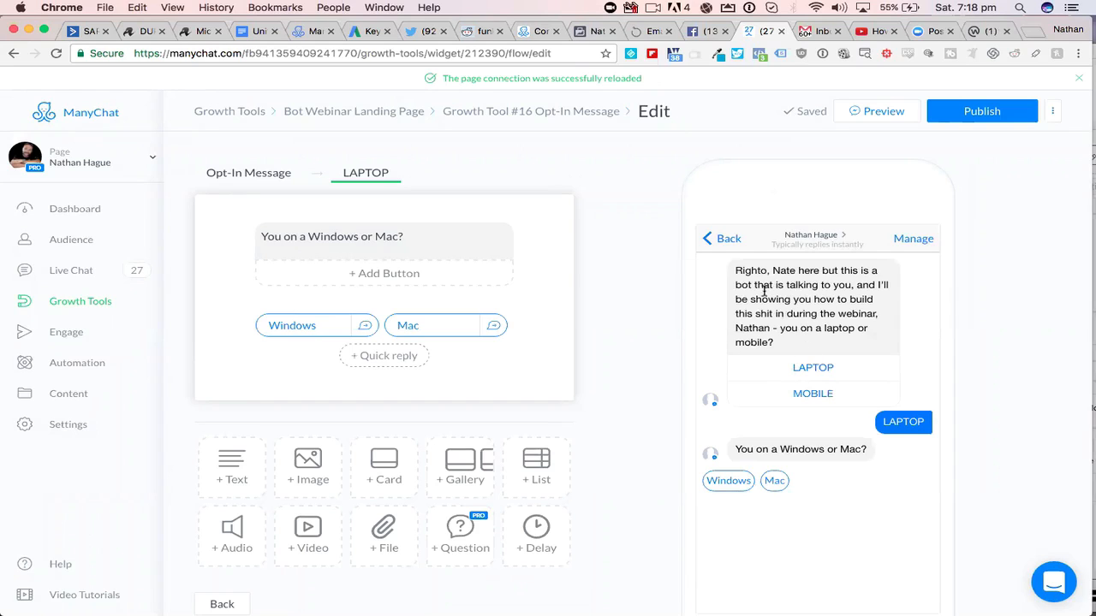
left_click(256, 174)
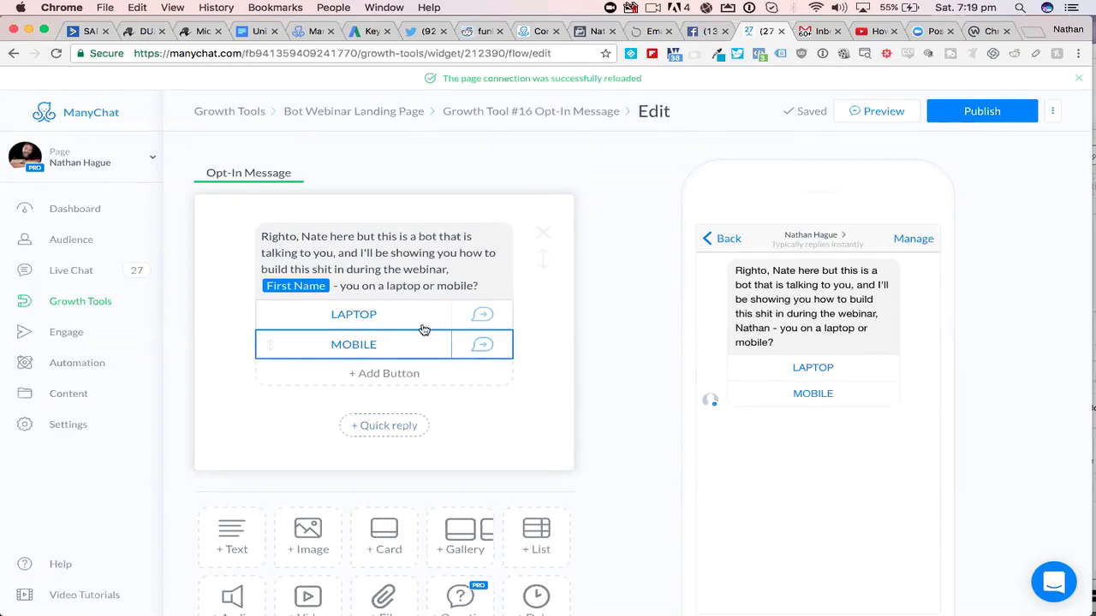
left_click(388, 319)
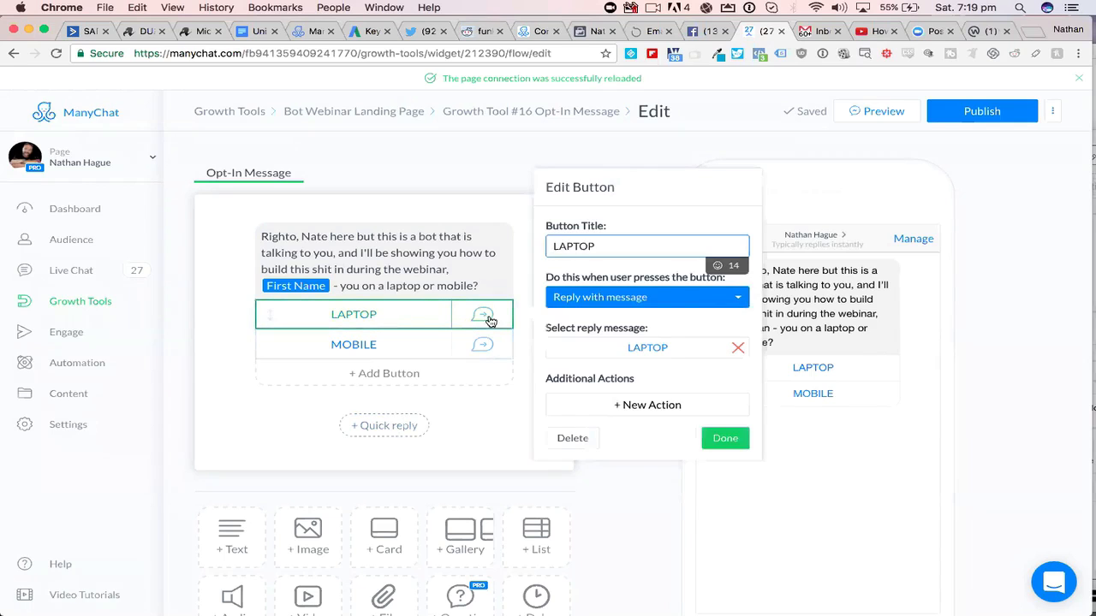
left_click(651, 349)
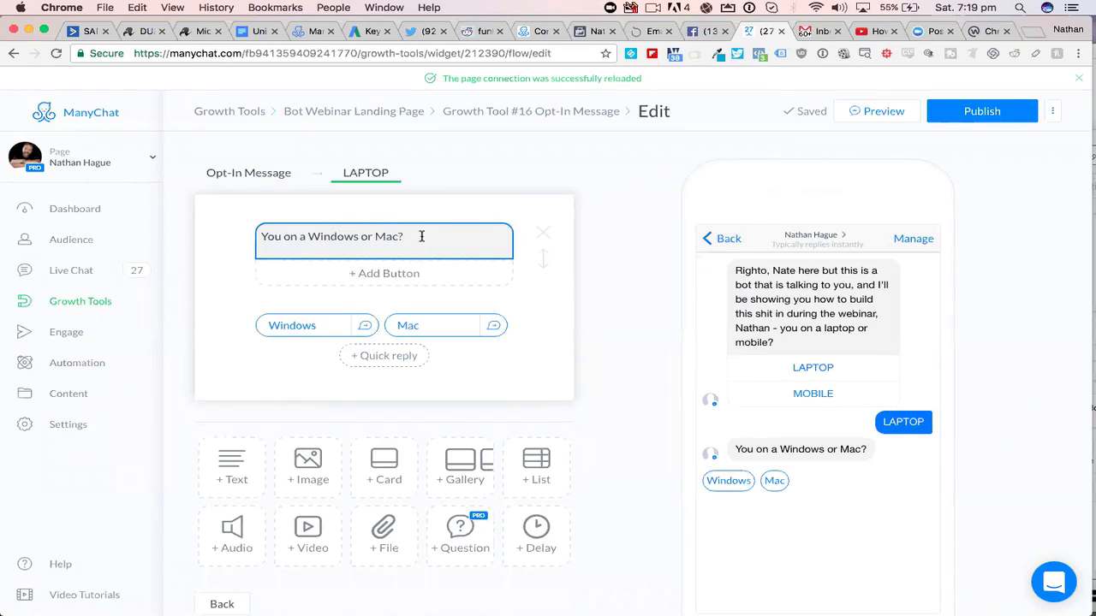
- Add a third quick reply titled Tablet to the LAPTOP message
left_click(394, 357)
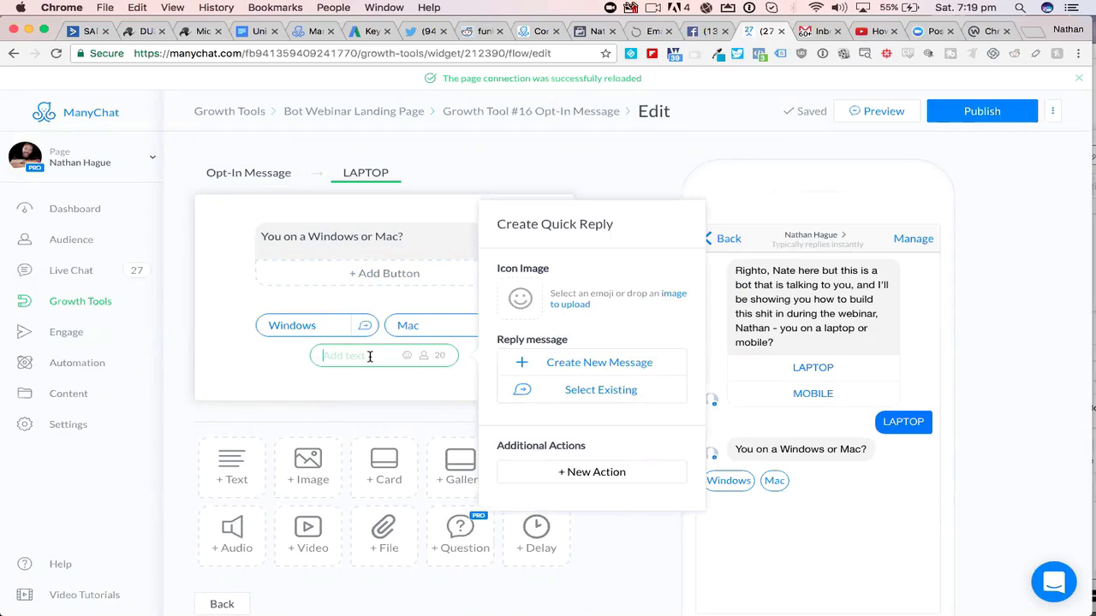
type("Tabley")
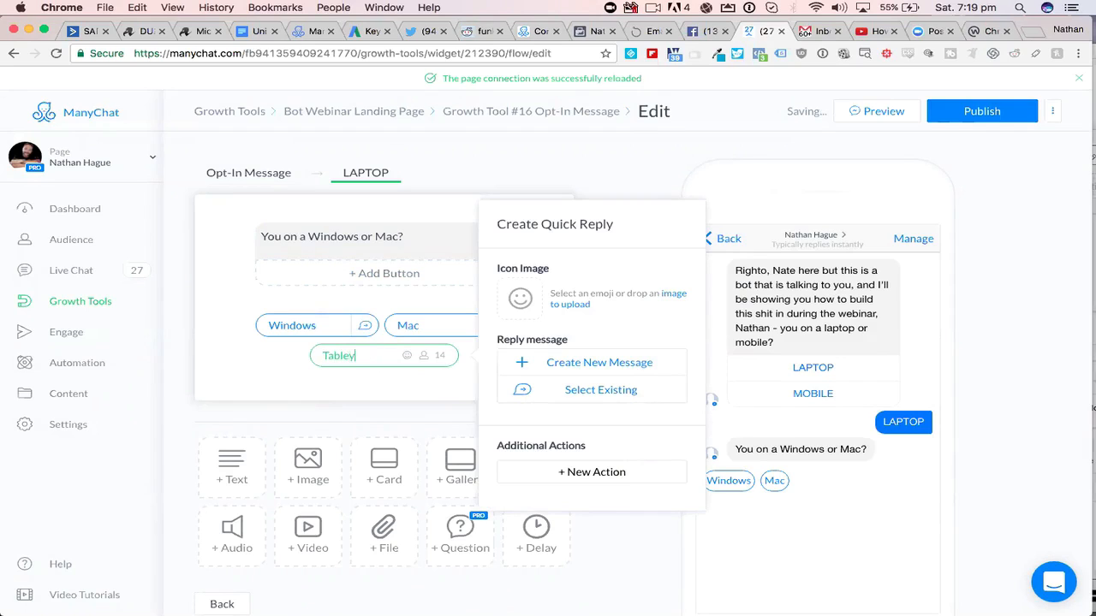
key("BackSpace")
type("t")
- Give the Tablet quick reply an Add Tag action, view the existing tags, and close its settings without choosing one
left_click(597, 473)
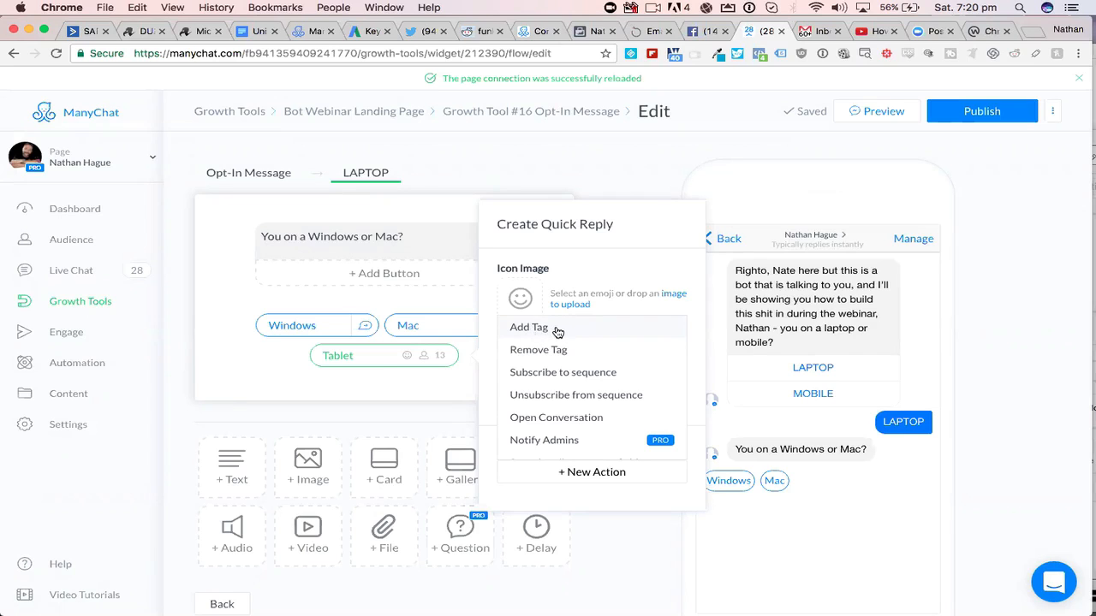
left_click(556, 330)
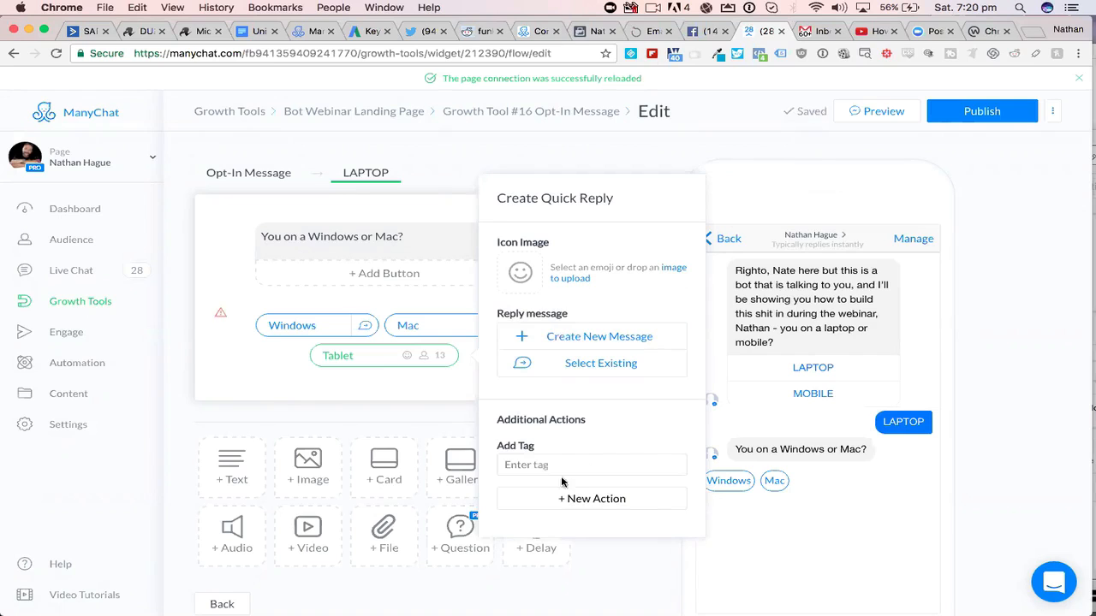
left_click(538, 466)
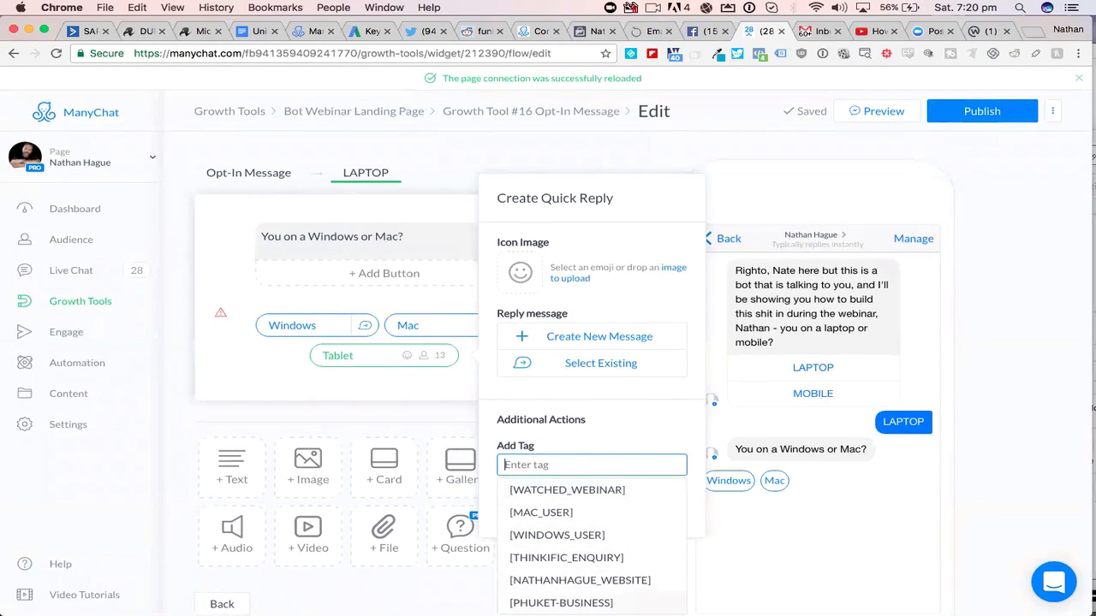
left_click(558, 467)
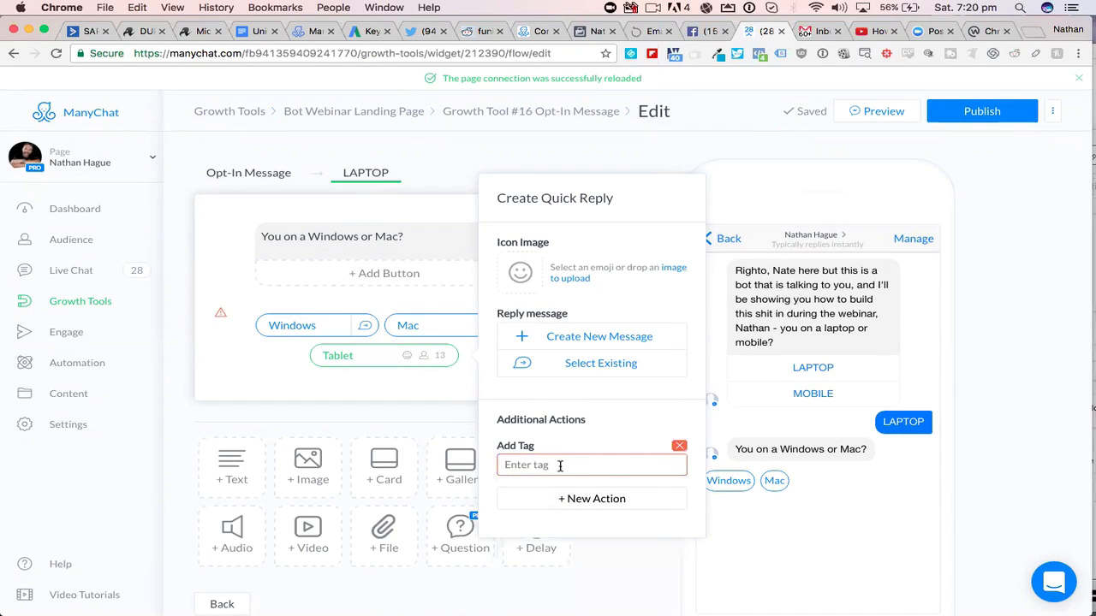
left_click(560, 468)
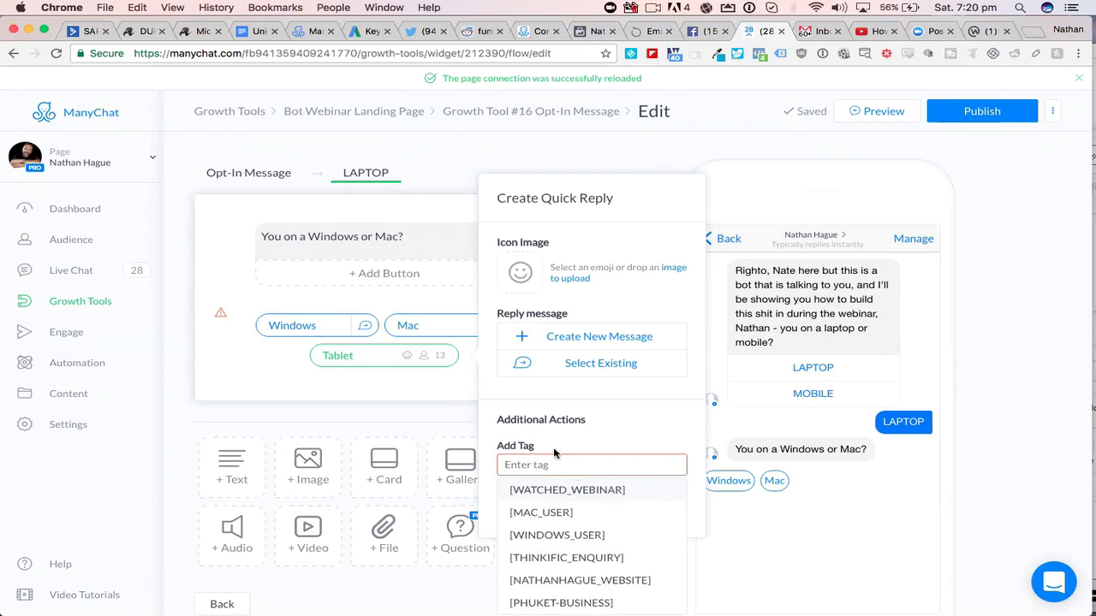
left_click(618, 427)
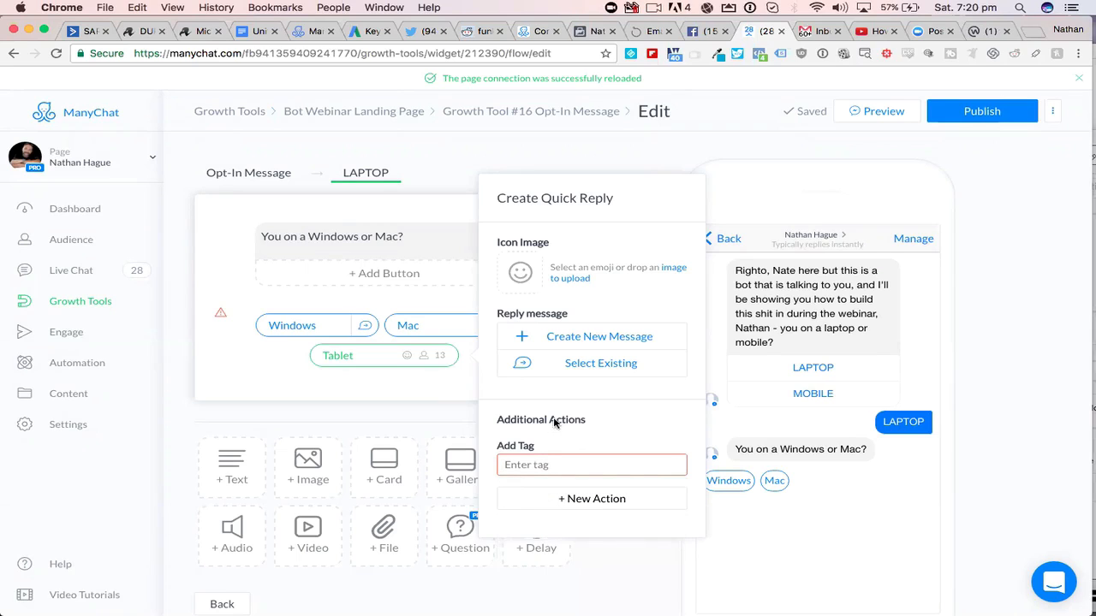
left_click(435, 419)
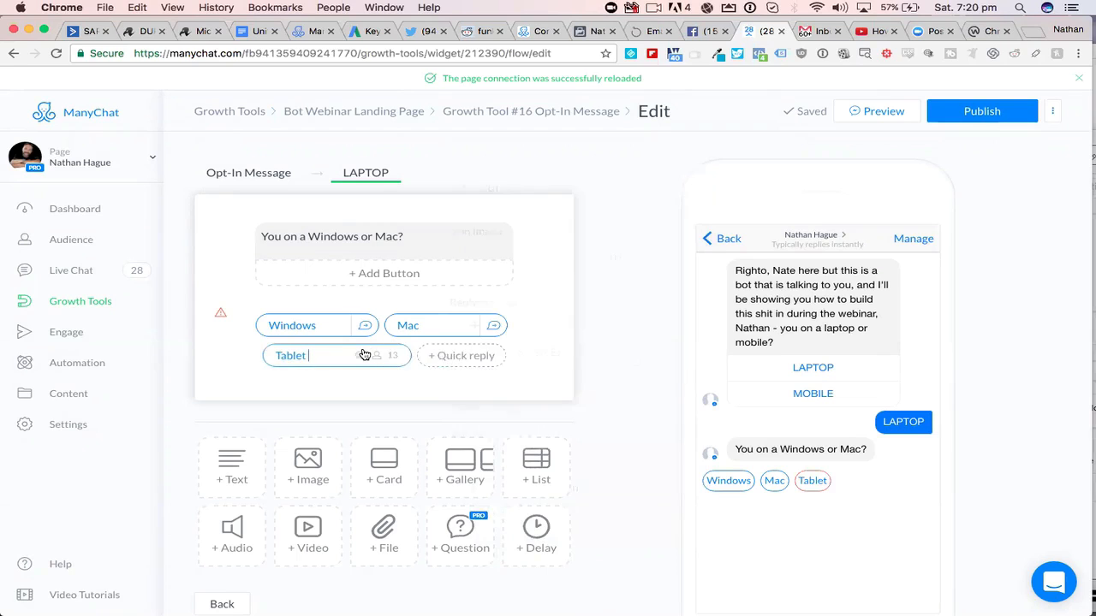
- Delete the Tablet quick reply and publish the message changes
left_click(364, 354)
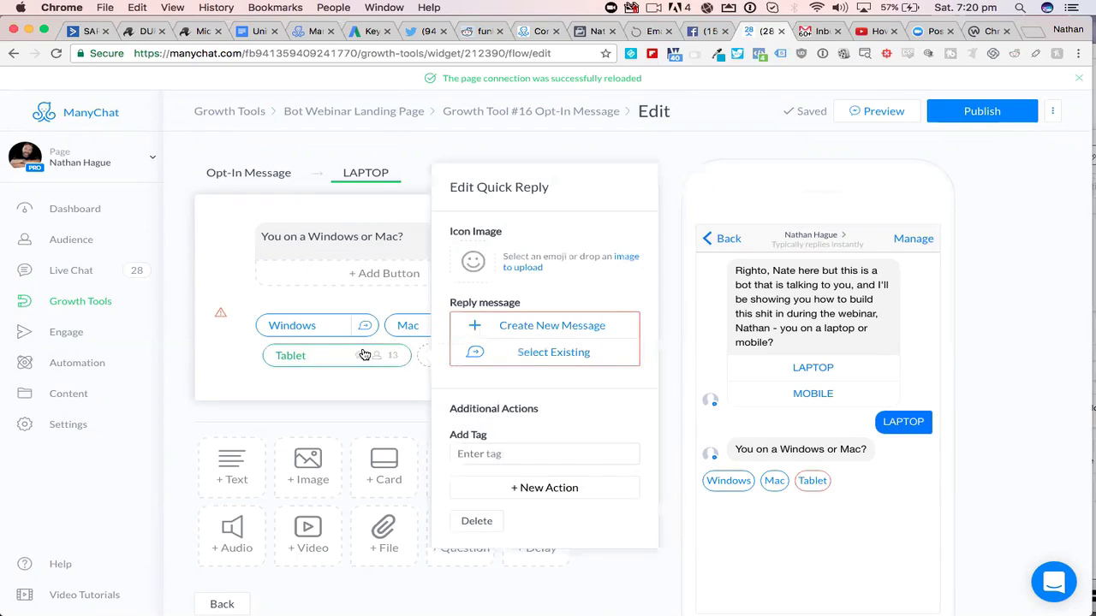
left_click(476, 521)
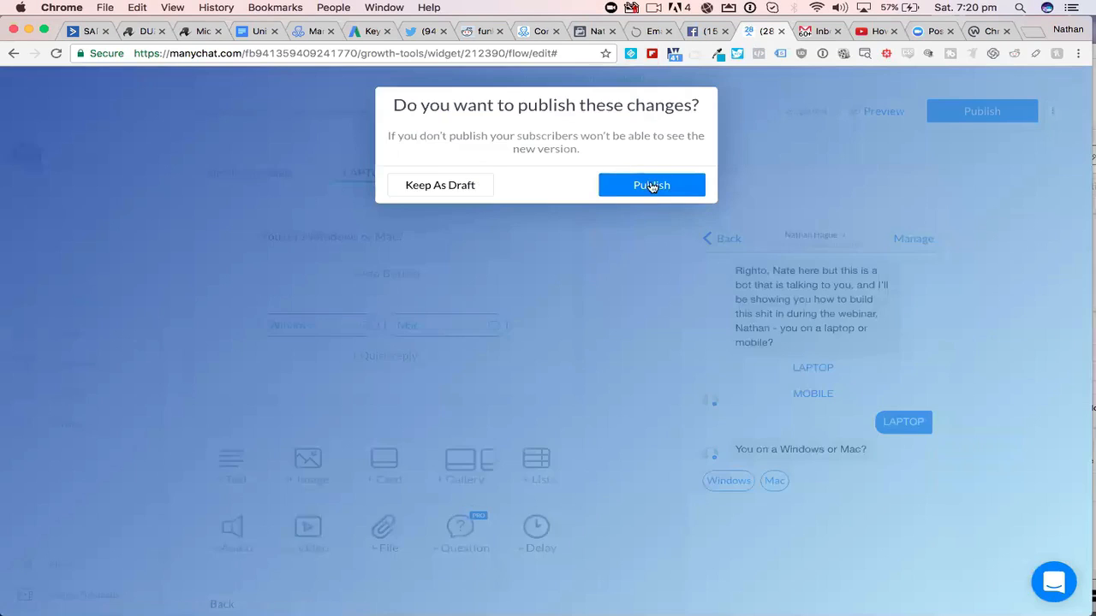
left_click(644, 186)
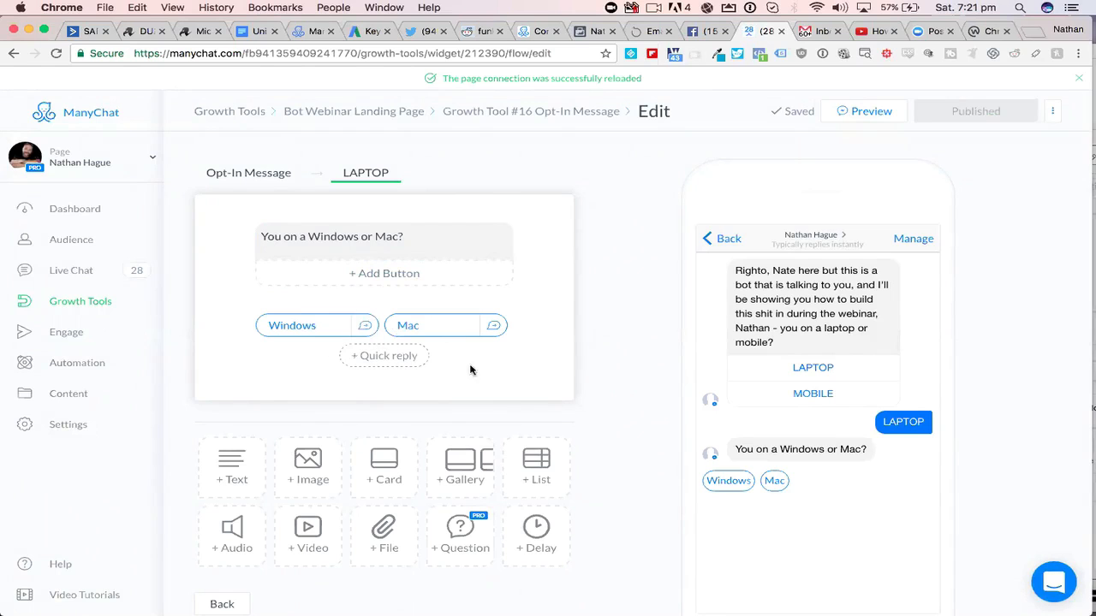
- Review the Windows quick reply's reply message and tag settings, and open its reply message
scroll(511, 375, "down", 2)
scroll(511, 375, "down", 1)
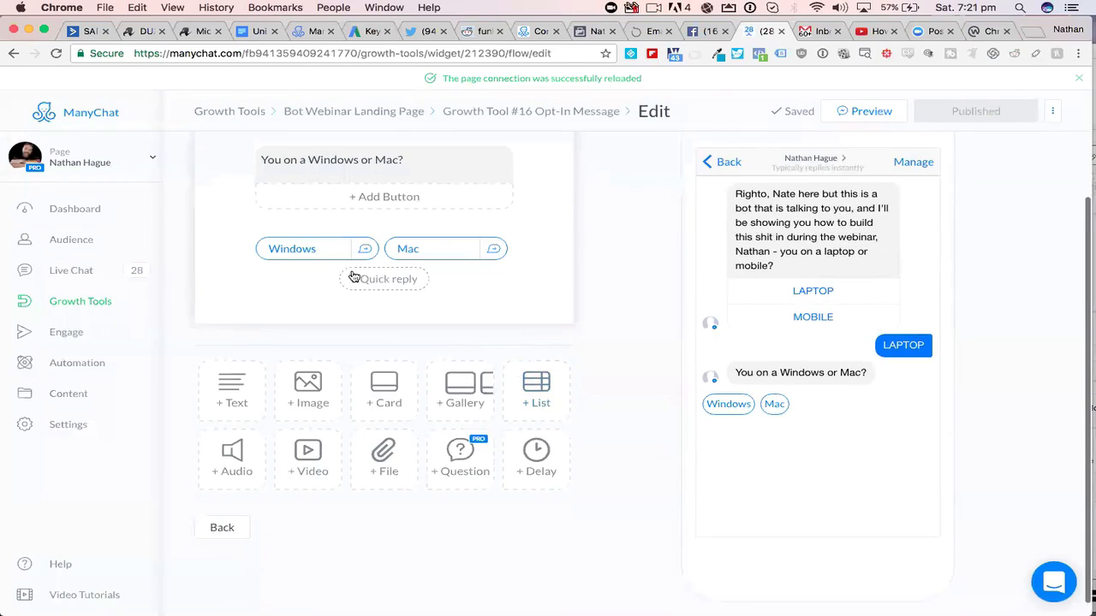
left_click(310, 249)
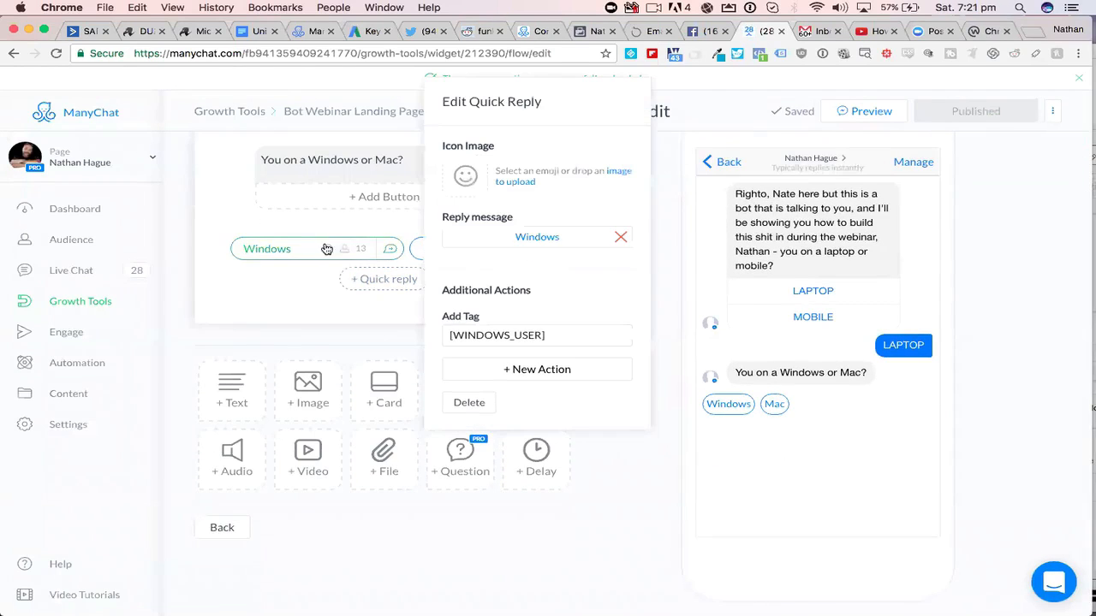
left_click(536, 237)
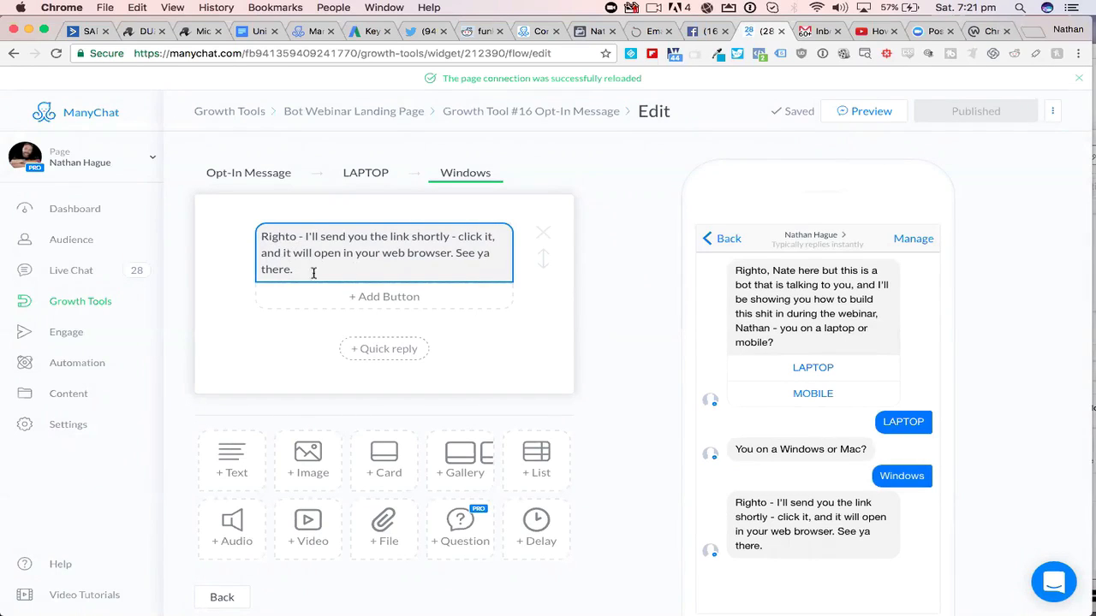
left_click(348, 310)
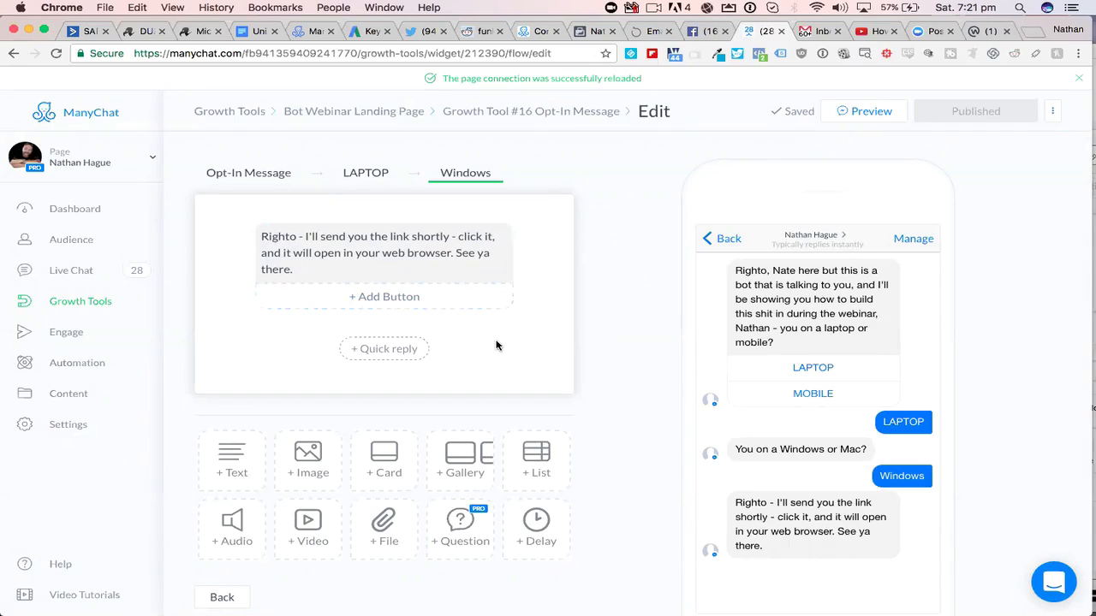
- Add an empty video block below the text in the Windows reply message
scroll(497, 345, "down", 2)
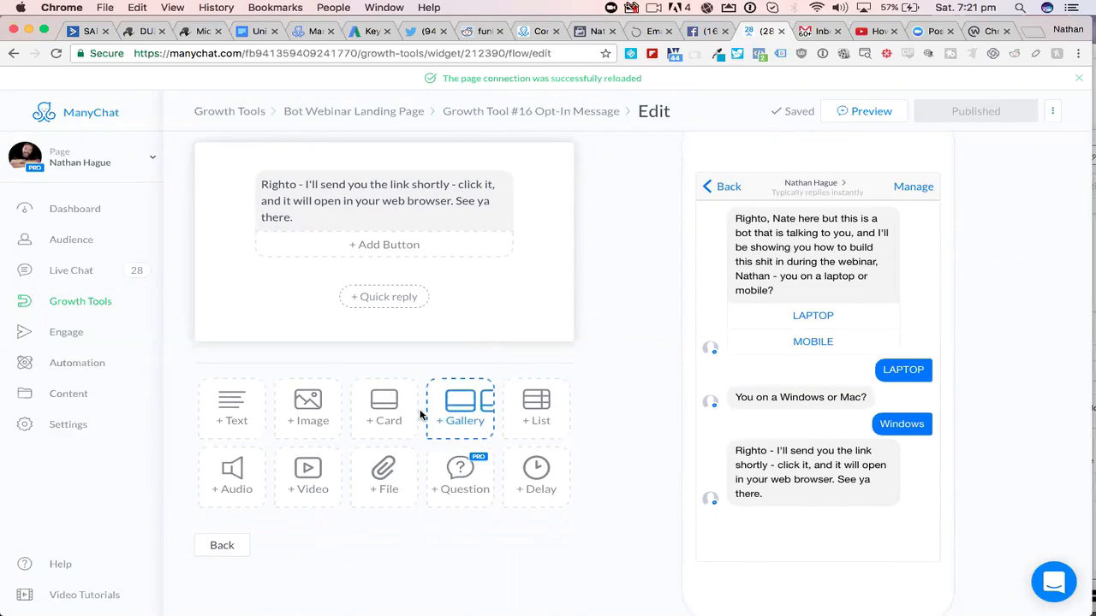
left_click(310, 480)
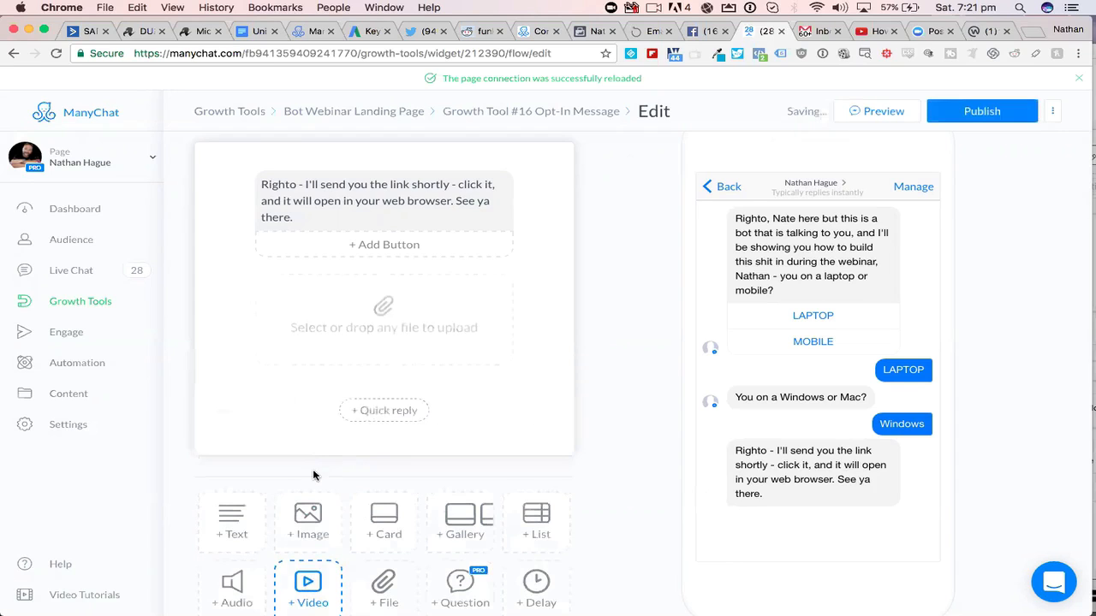
scroll(419, 411, "down", 2)
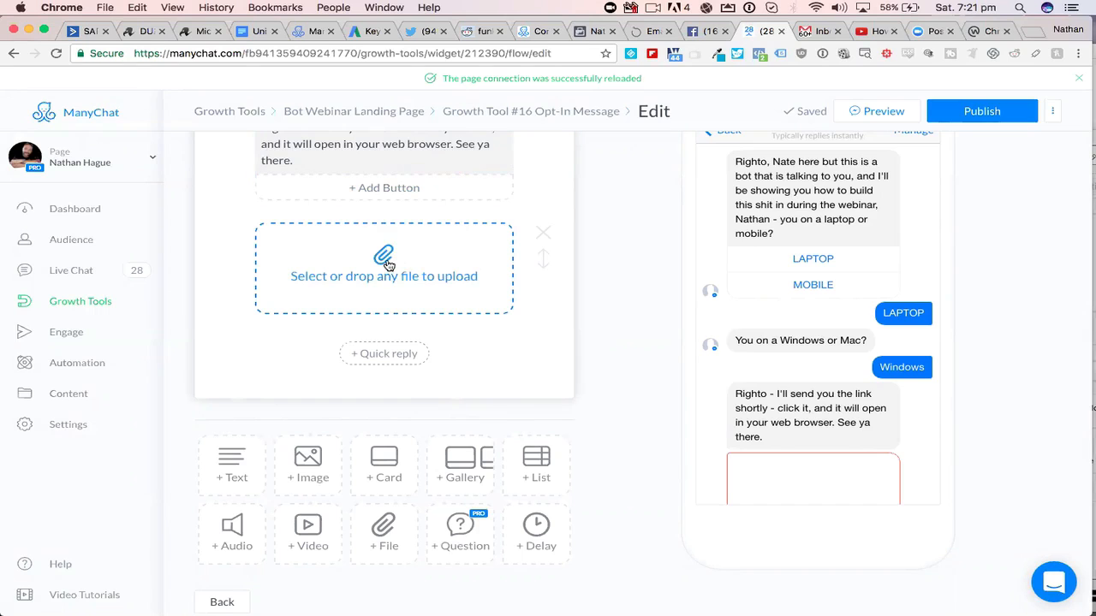
scroll(387, 264, "up", 3)
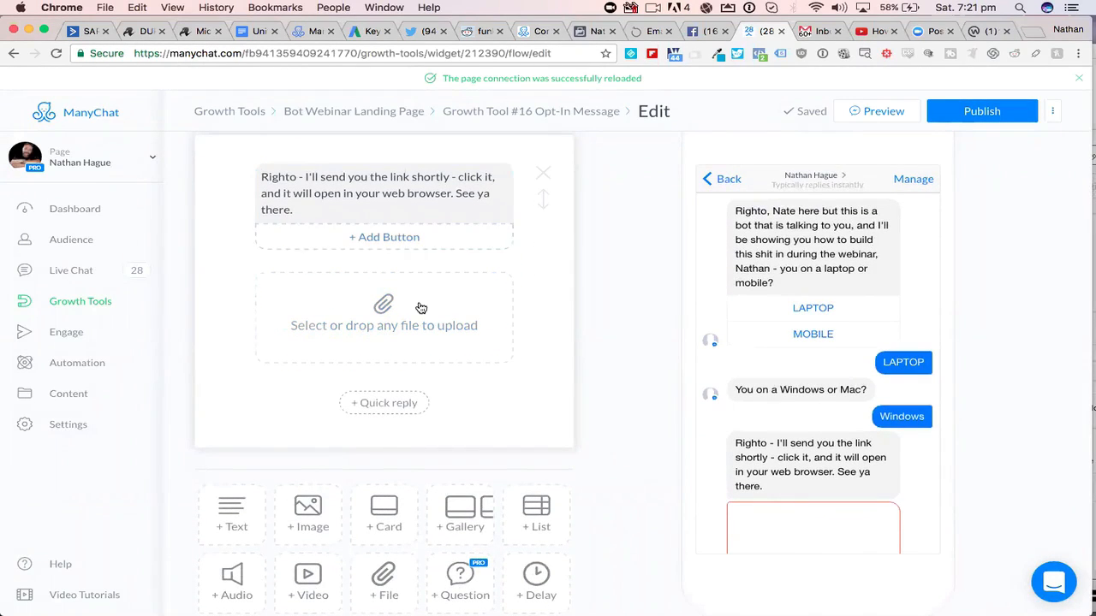
left_click(409, 195)
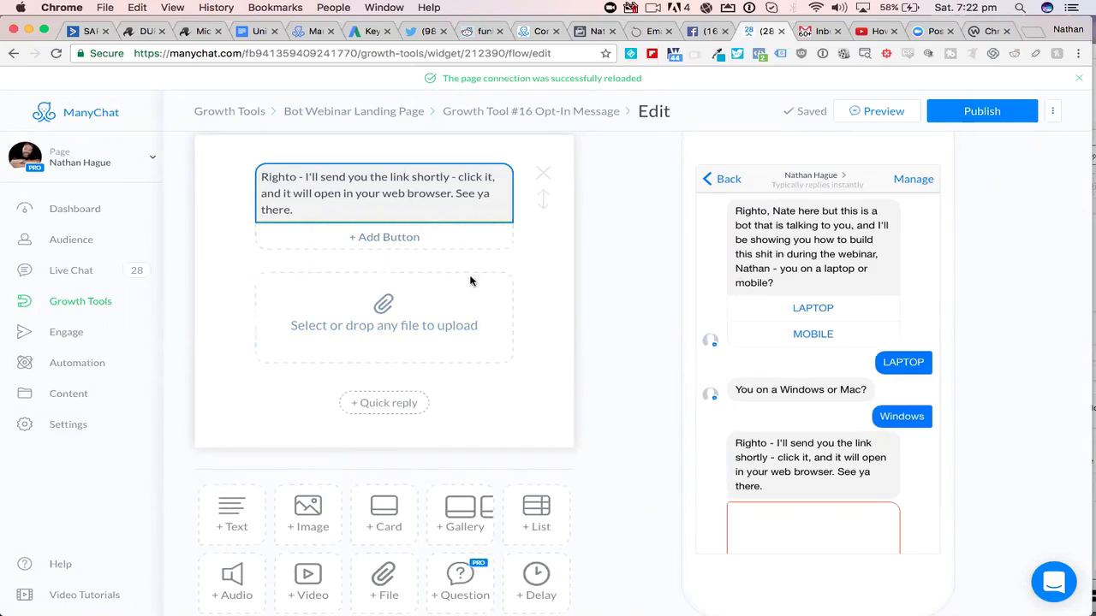
left_click(492, 369)
- Add a 1-second delay block to the Windows message and move it between the text and the upload block
scroll(492, 369, "down", 2)
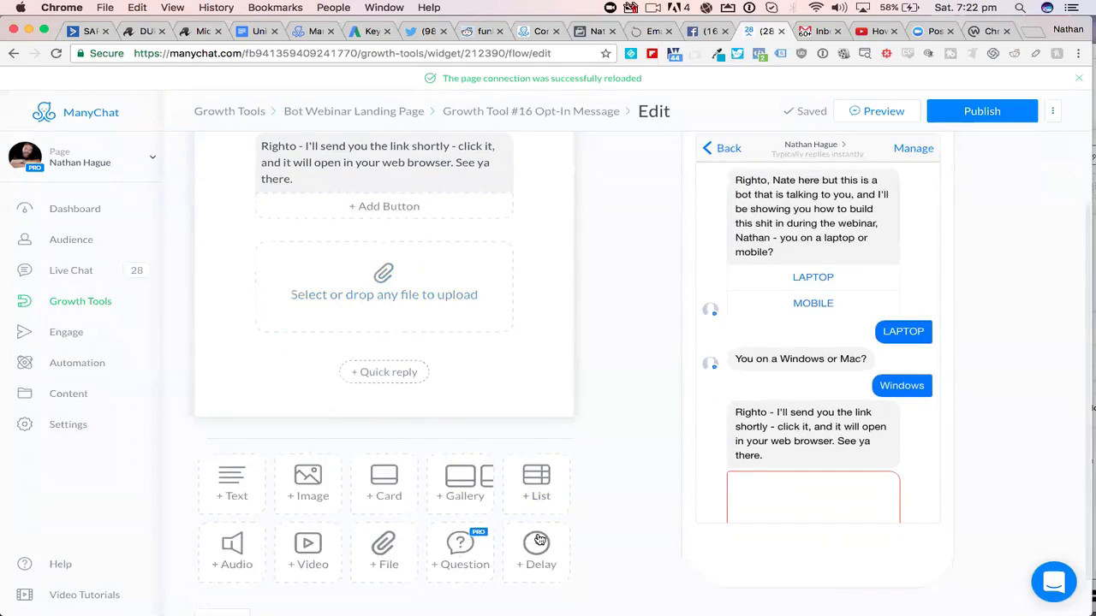
left_click(539, 545)
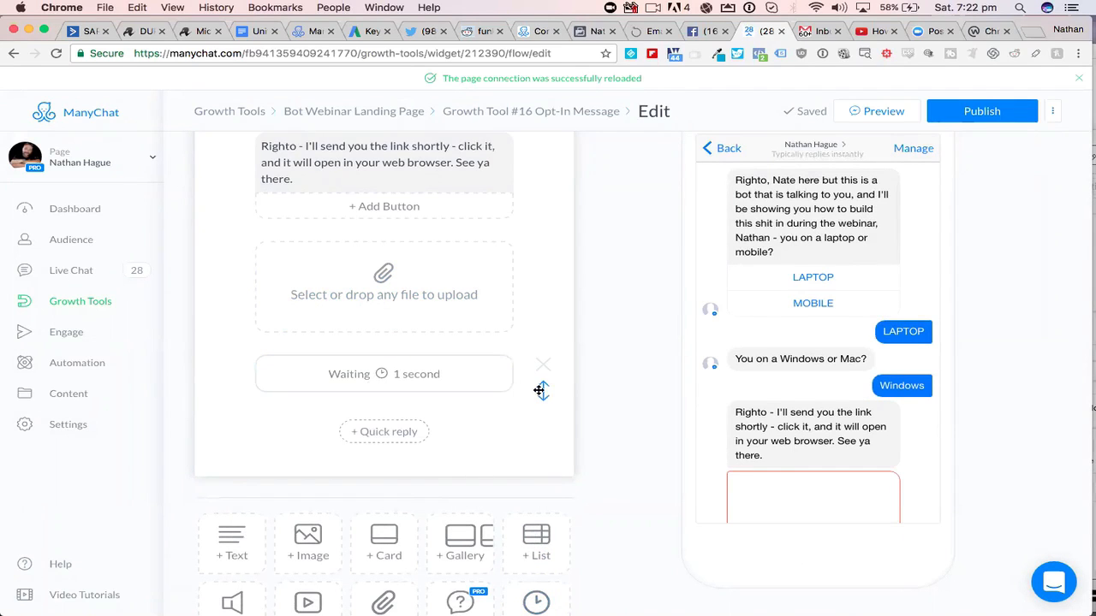
left_click_drag(536, 362, 534, 261)
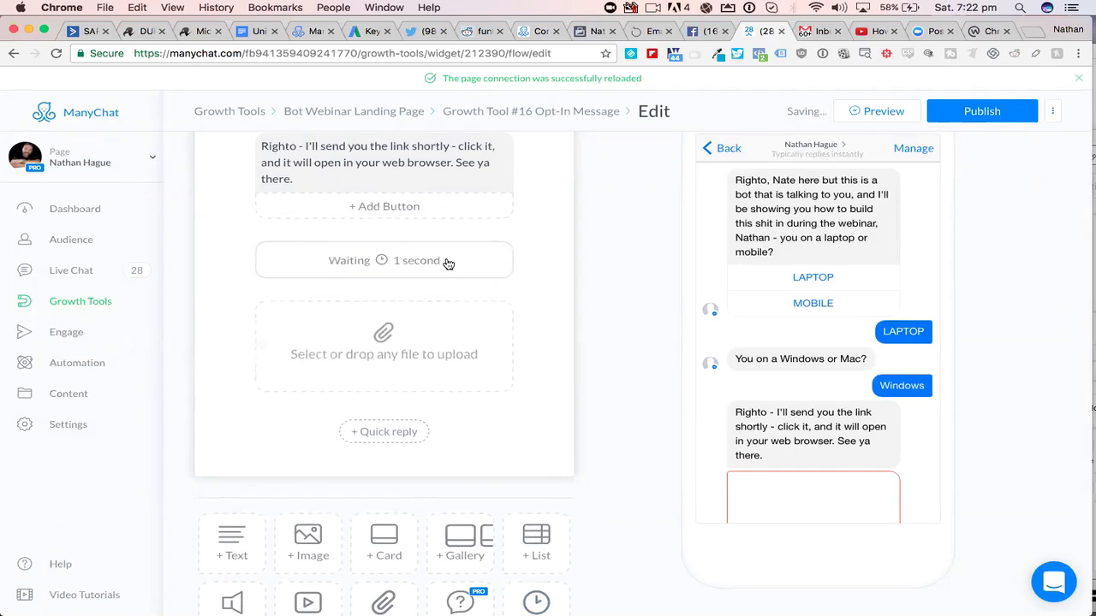
- Set the delay block in the Windows message to 6 seconds and enable the typing indicator during the delay
left_click(373, 261)
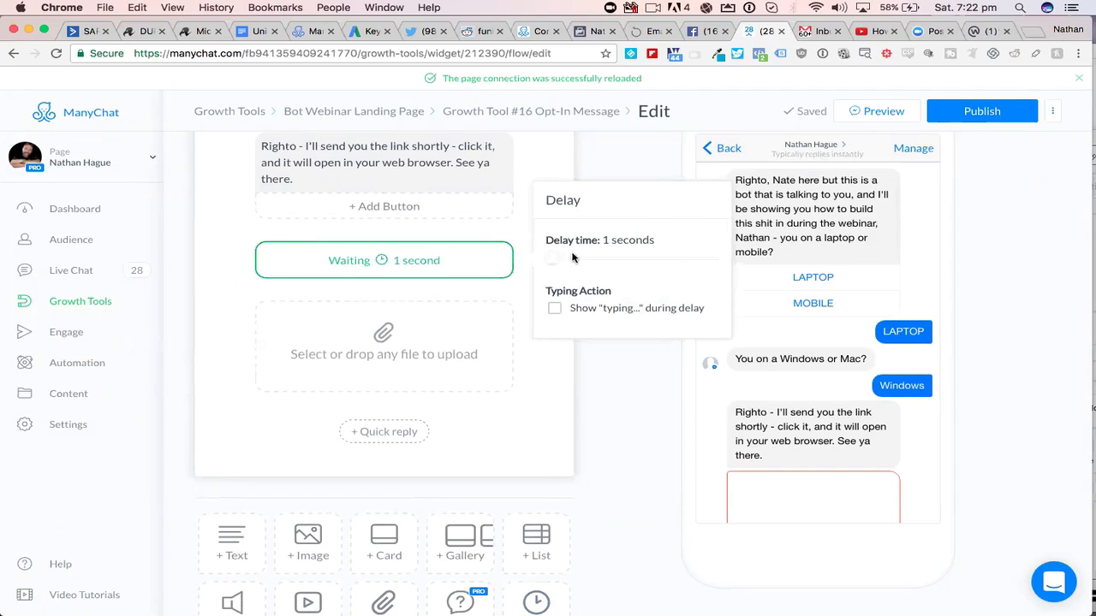
left_click_drag(574, 255, 570, 256)
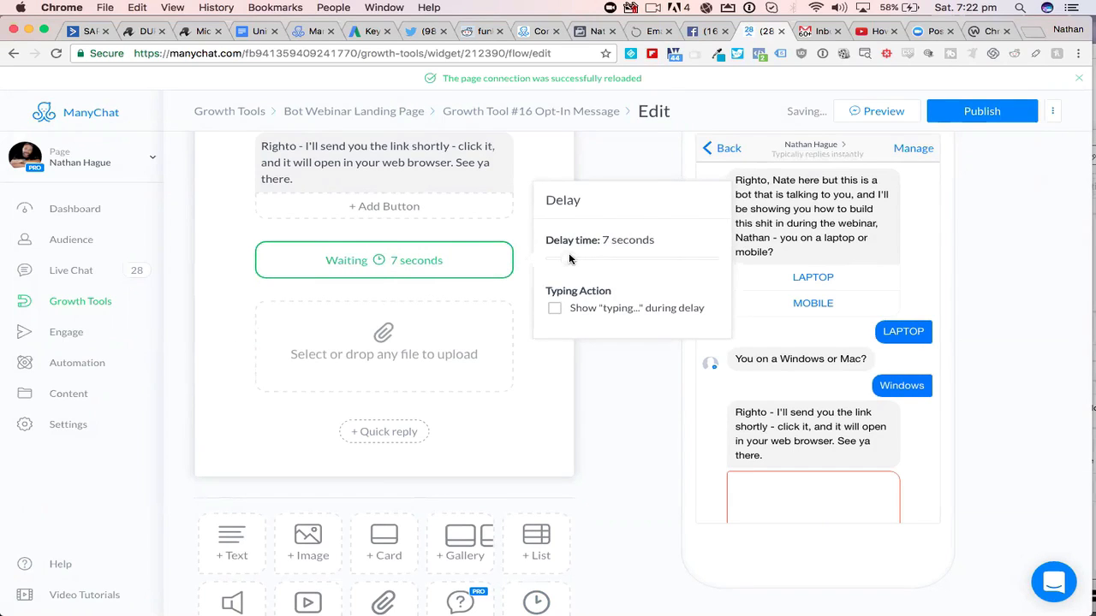
left_click(554, 309)
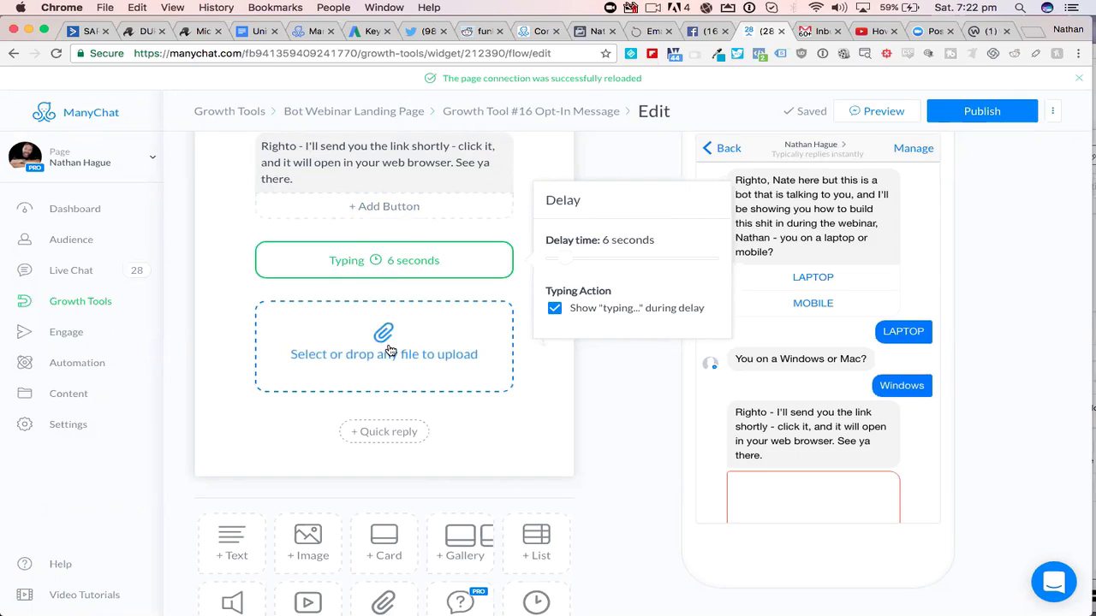
- Add a gallery block below the empty upload block in the Windows message
scroll(791, 462, "down", 5)
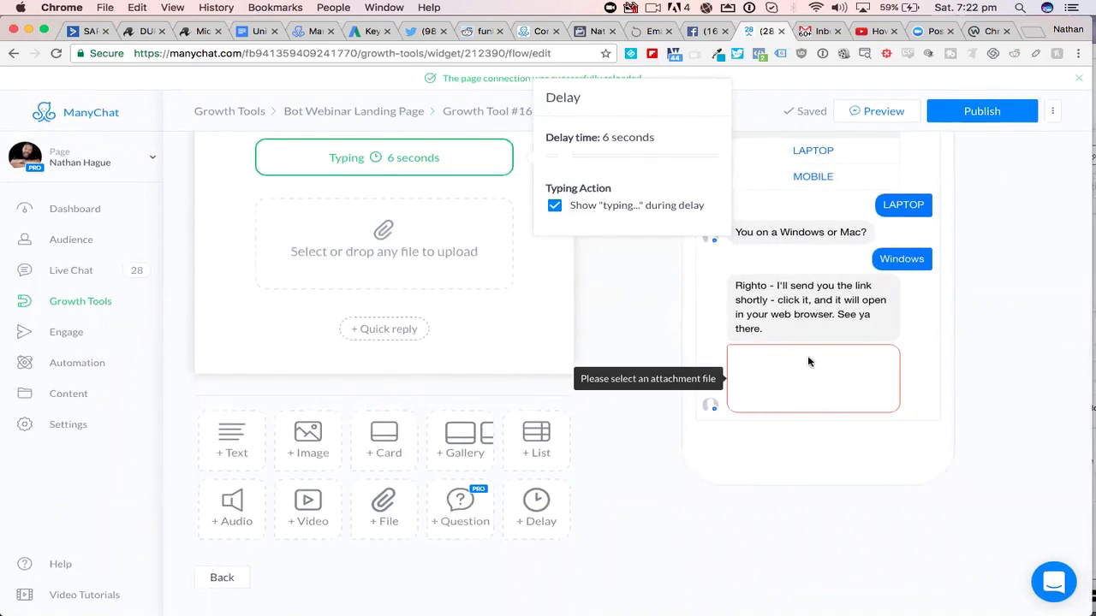
scroll(642, 294, "up", 3)
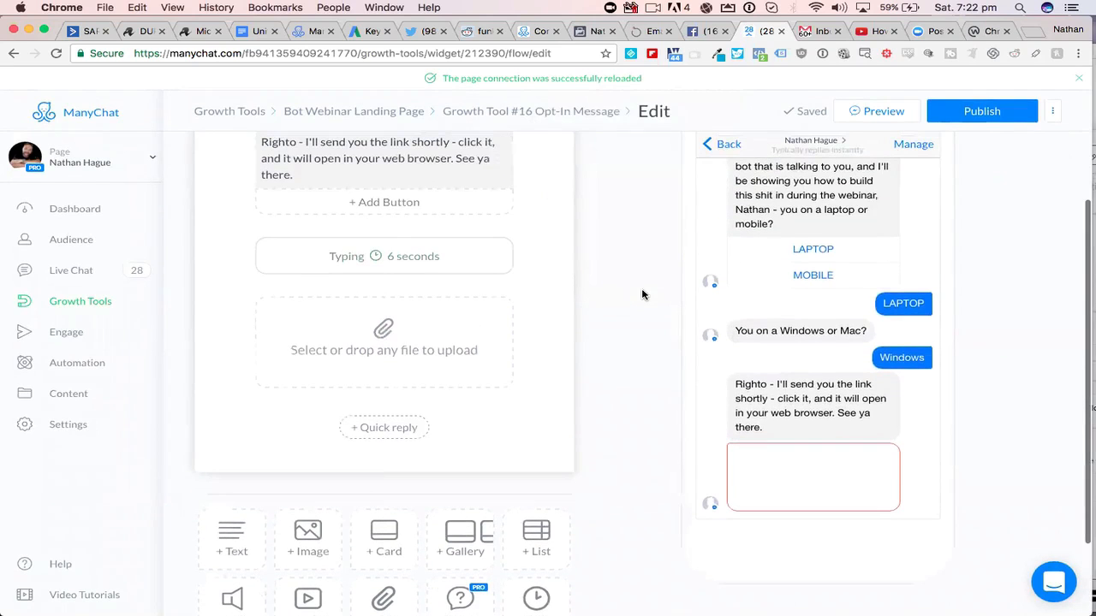
scroll(642, 295, "up", 3)
scroll(642, 295, "down", 3)
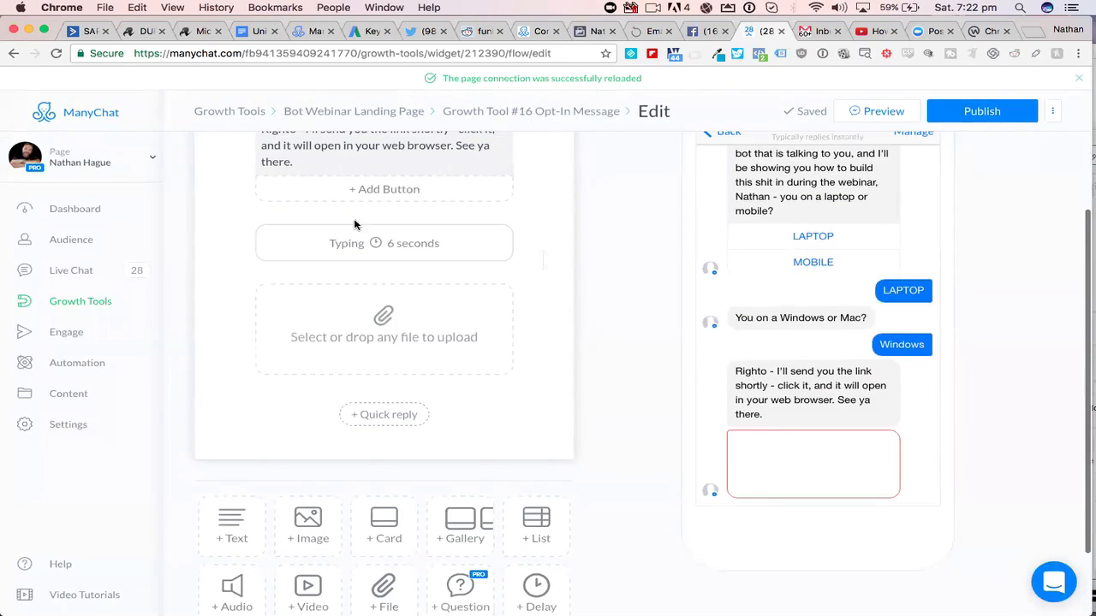
scroll(591, 443, "down", 1)
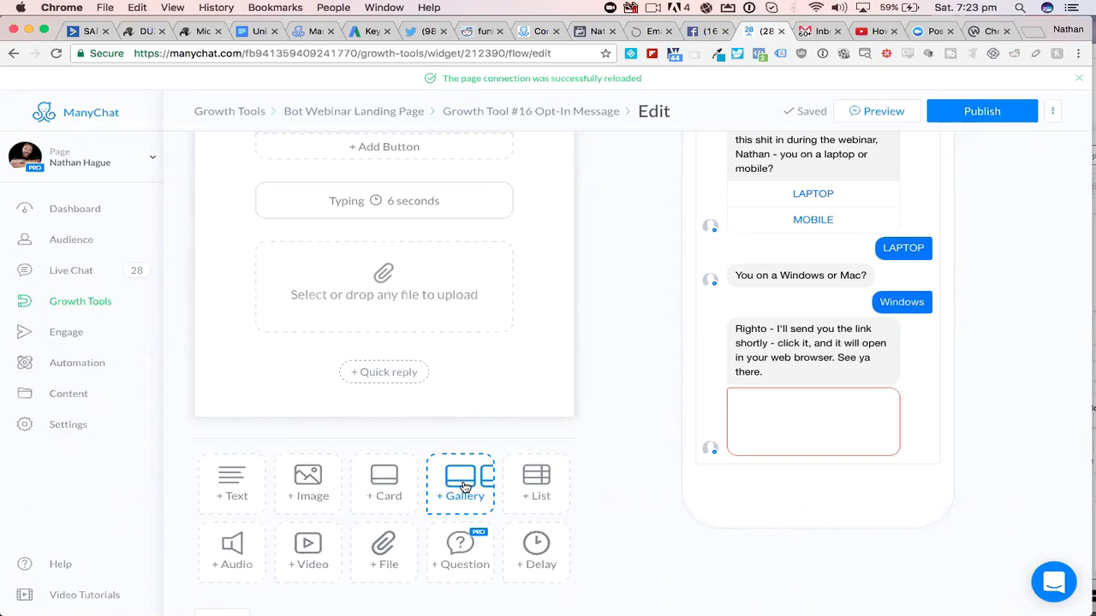
left_click(465, 488)
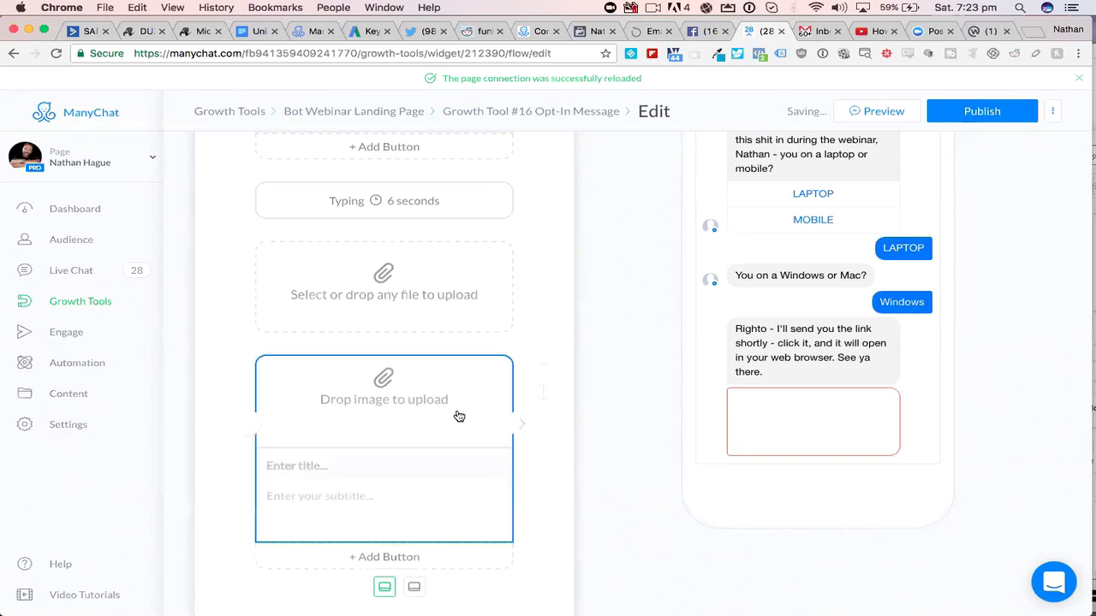
- Upload Insta-Alice-with-txt7.png from the "insta with txt" folder in Downloads as the first gallery card's image
left_click(385, 399)
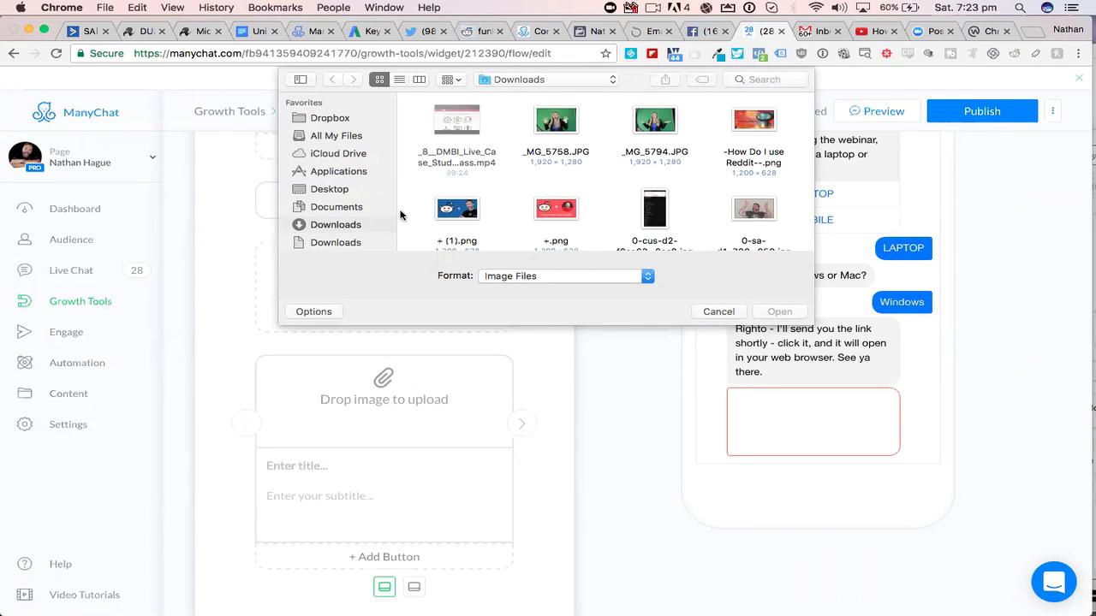
left_click(399, 79)
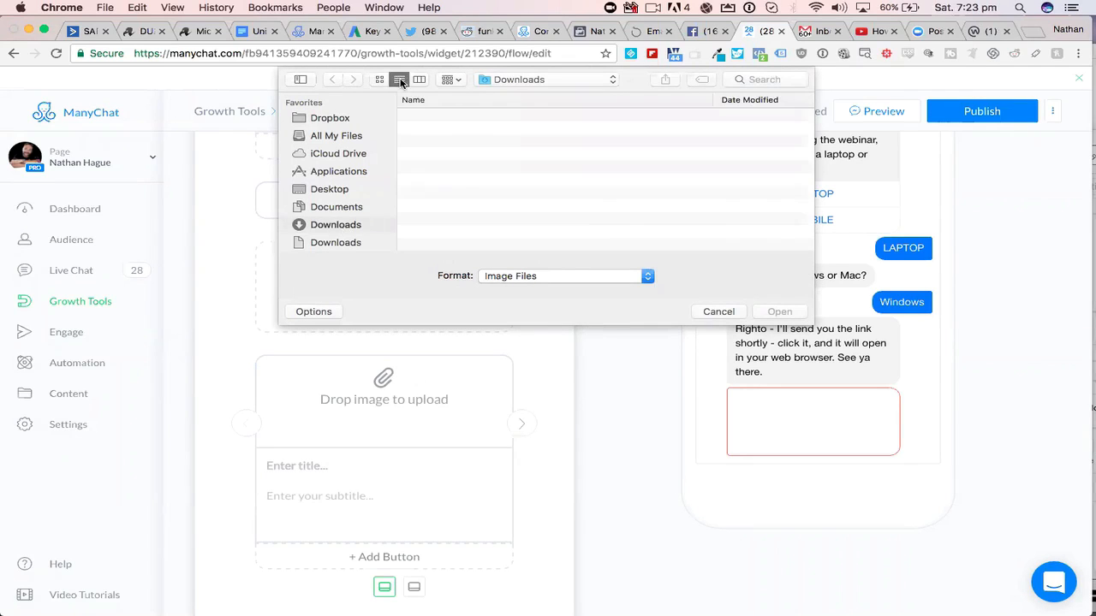
scroll(556, 151, "down", 1)
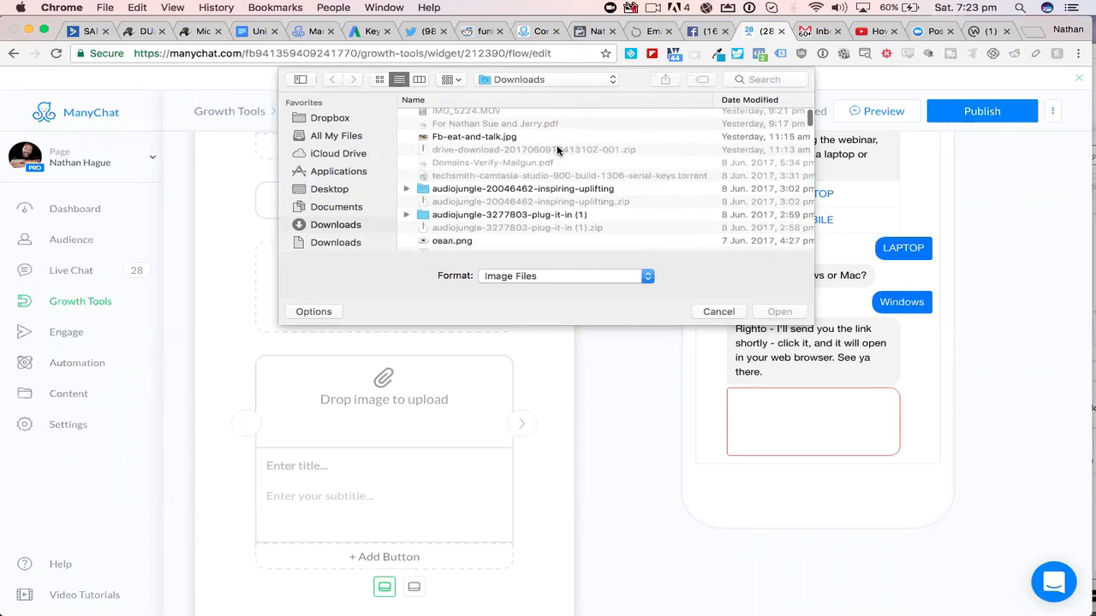
scroll(556, 151, "down", 5)
scroll(557, 151, "down", 3)
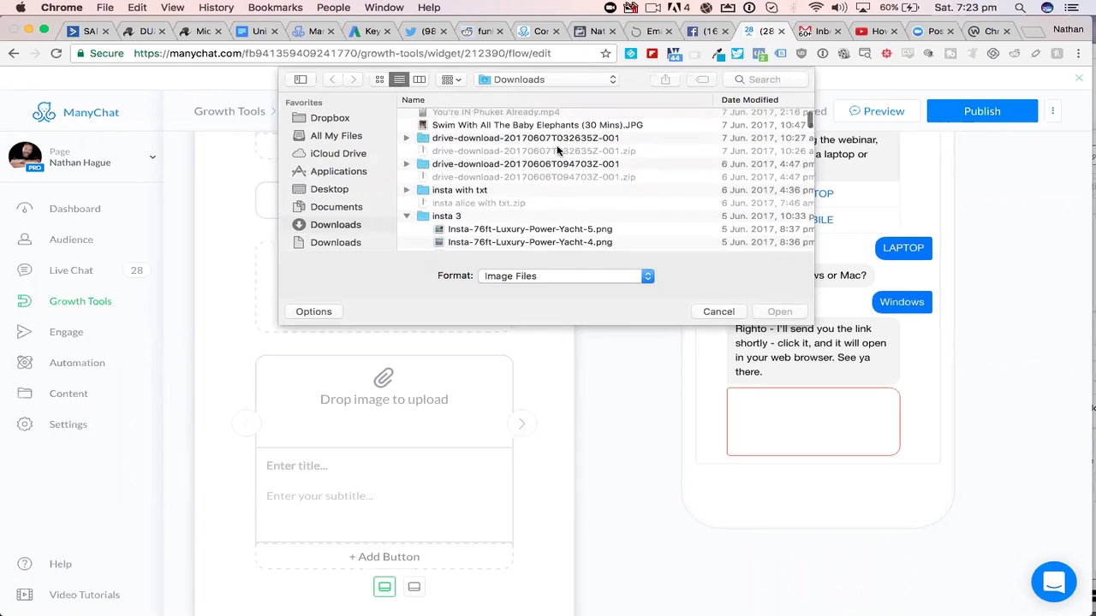
left_click(406, 190)
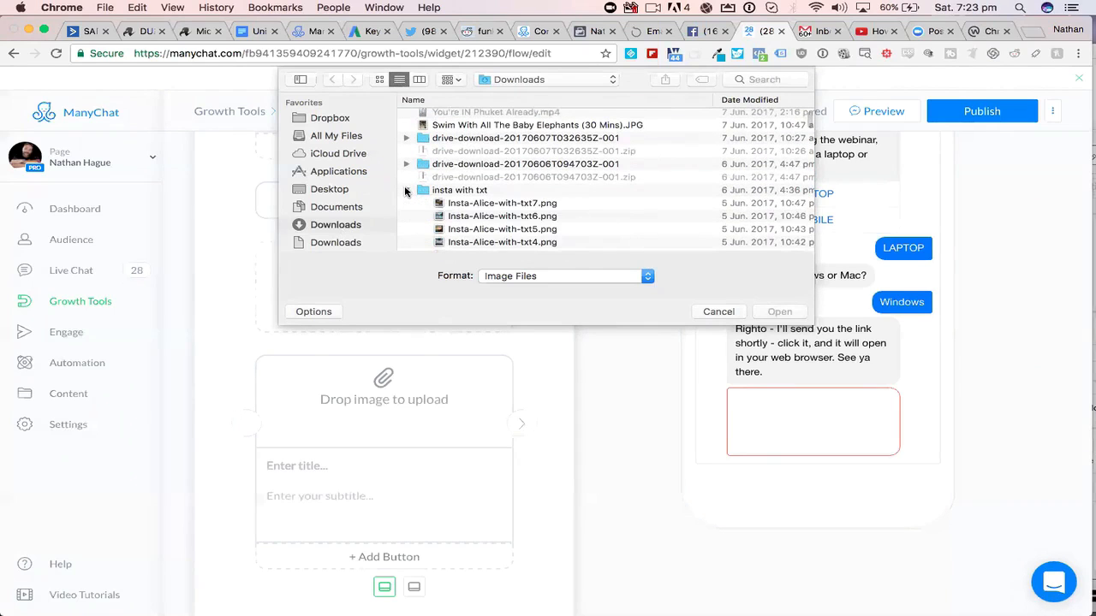
left_click(502, 205)
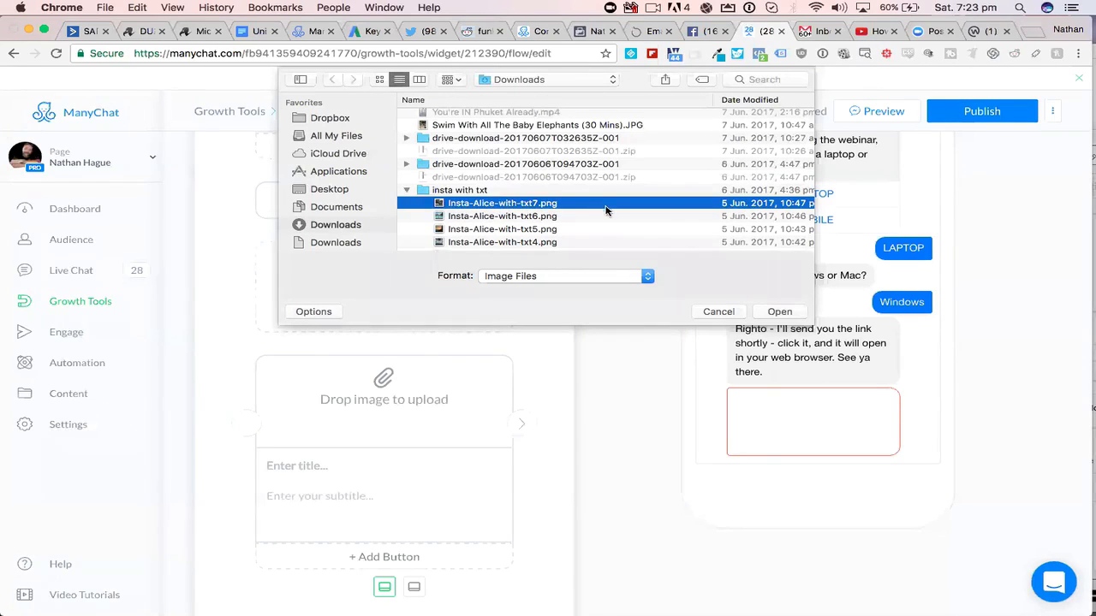
left_click(780, 312)
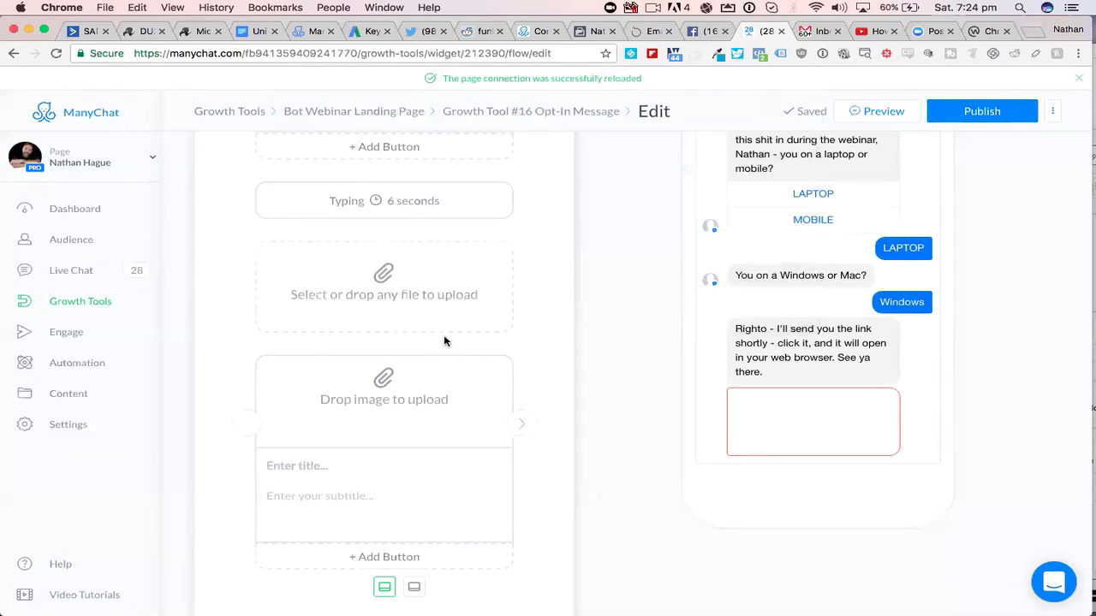
- Title the first gallery card "ATV Goodness" and give it the subtitle "1 hour tour"
scroll(543, 377, "down", 1)
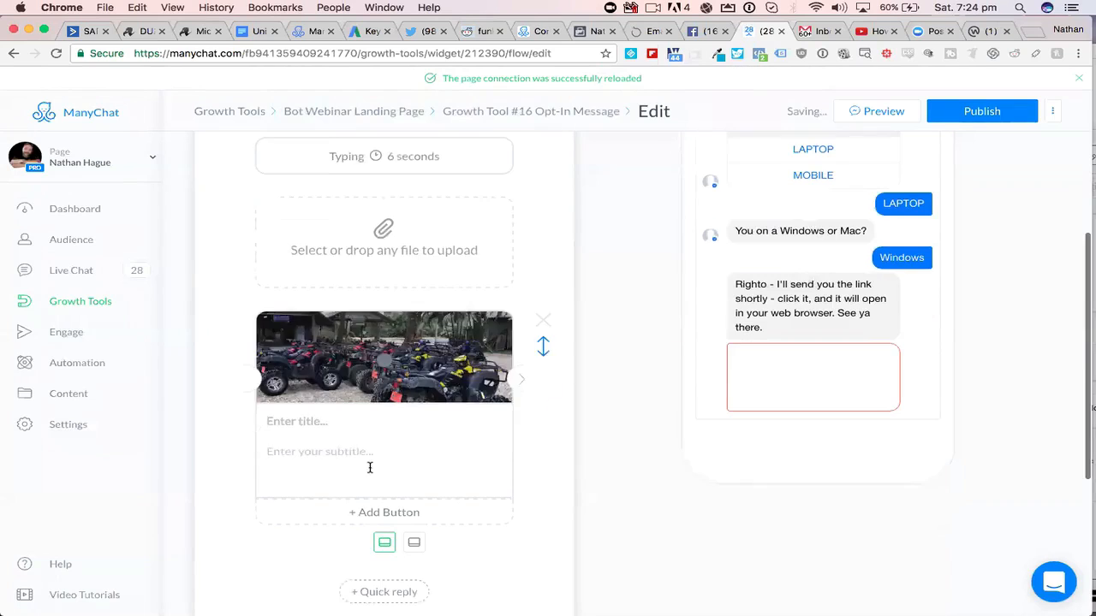
left_click(321, 412)
type("ATB")
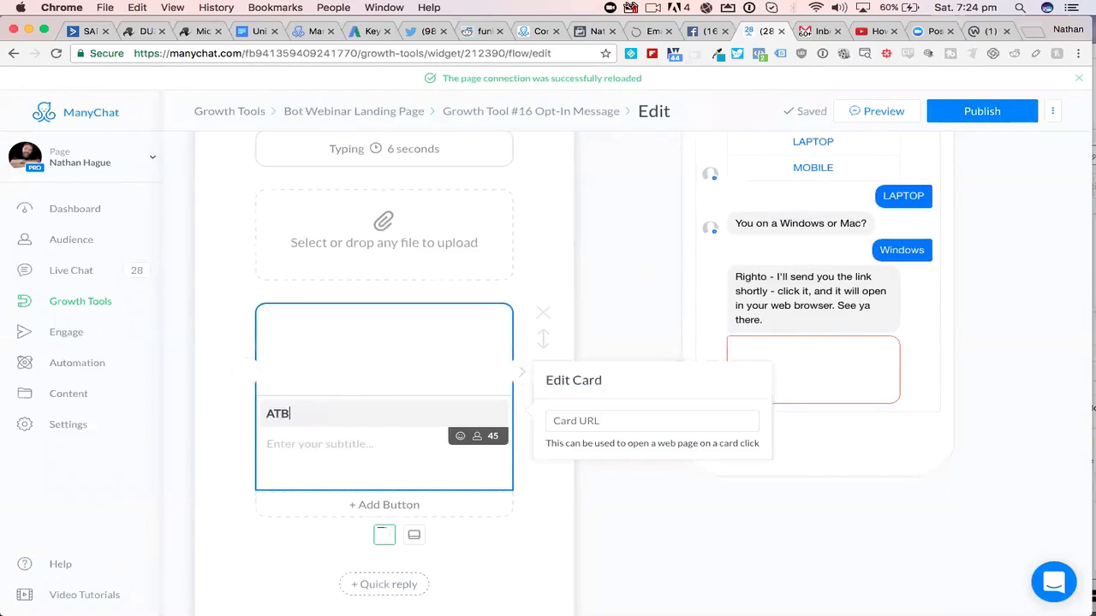
type("V Goodness")
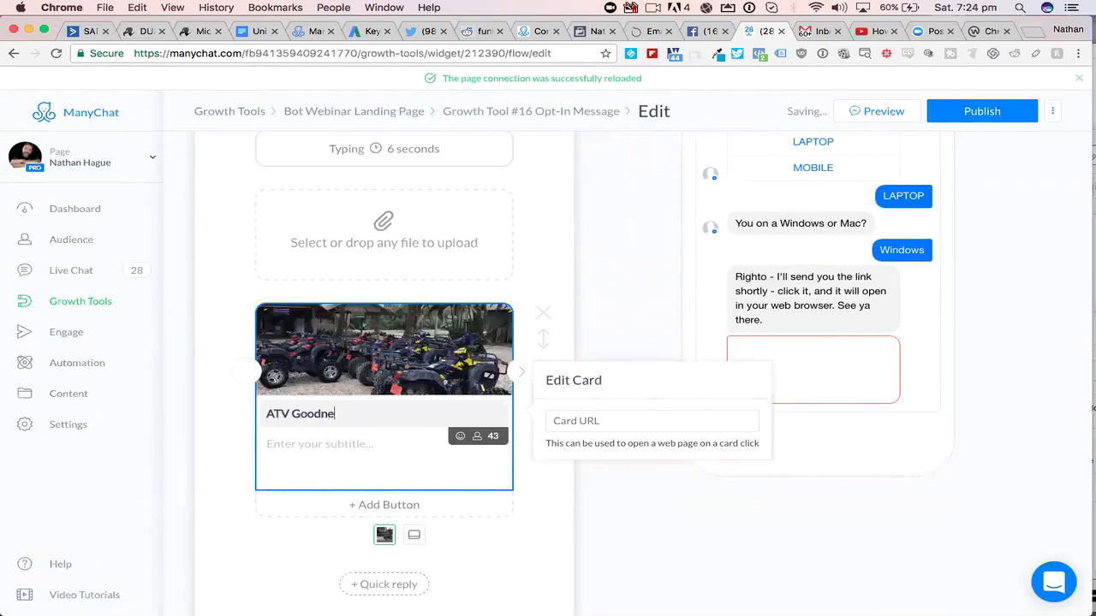
left_click(323, 452)
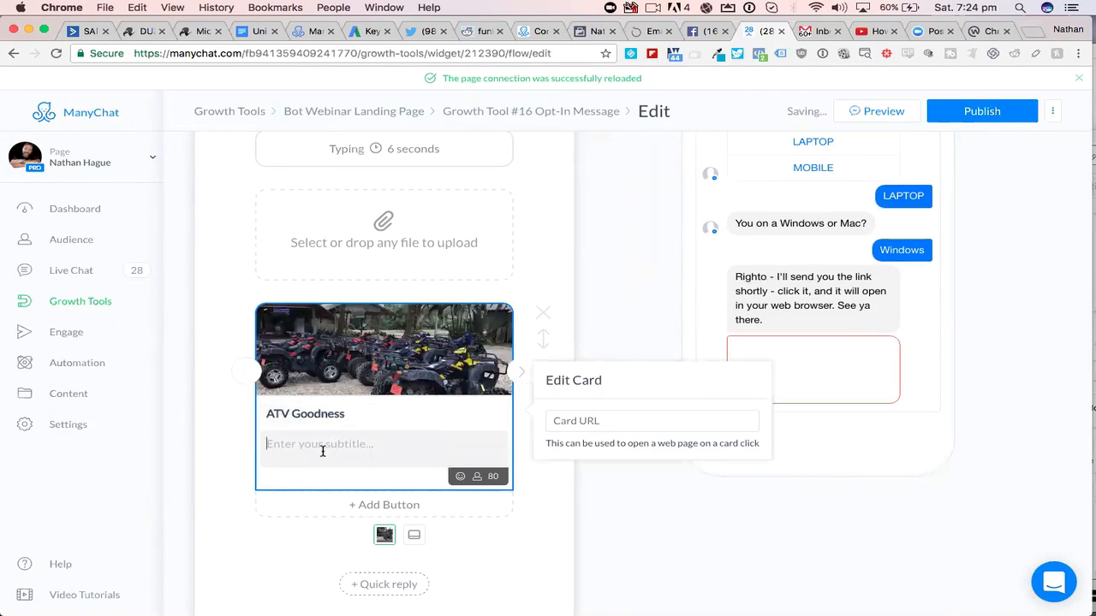
type("1 hour tour")
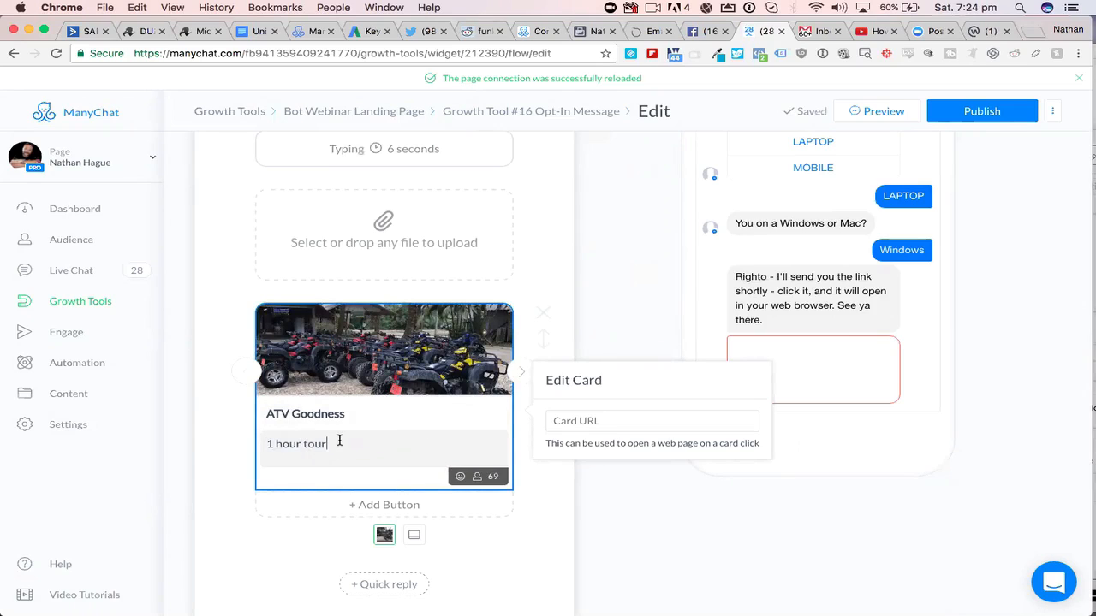
- Extend the first card's title to "Like ATV Goodness, [First Name]?" using the First Name variable, leaving the card URL empty
left_click(267, 413)
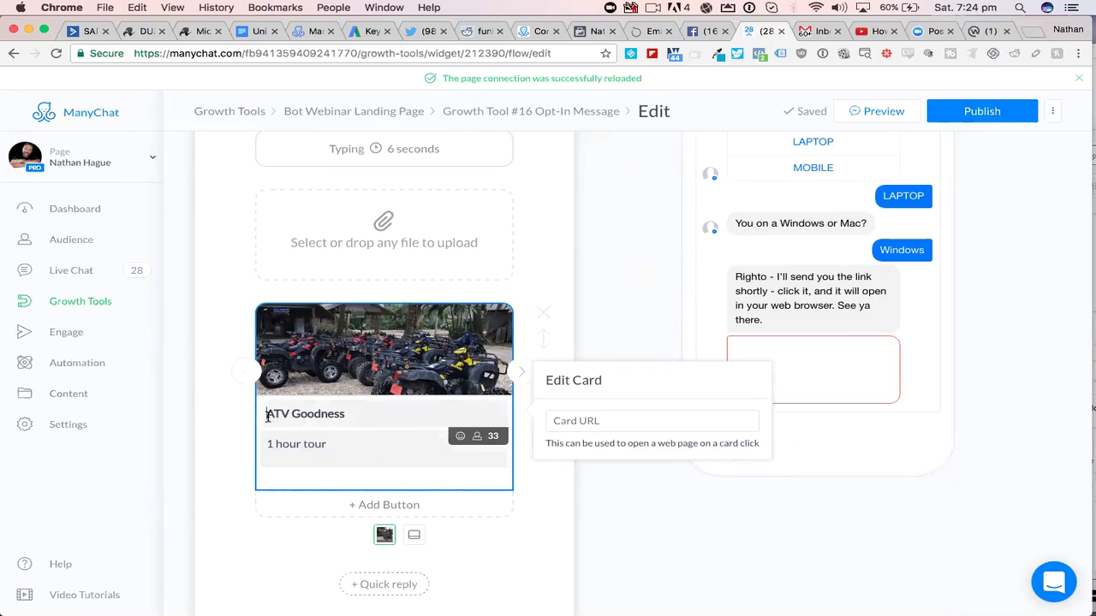
type("Like")
left_click(400, 417)
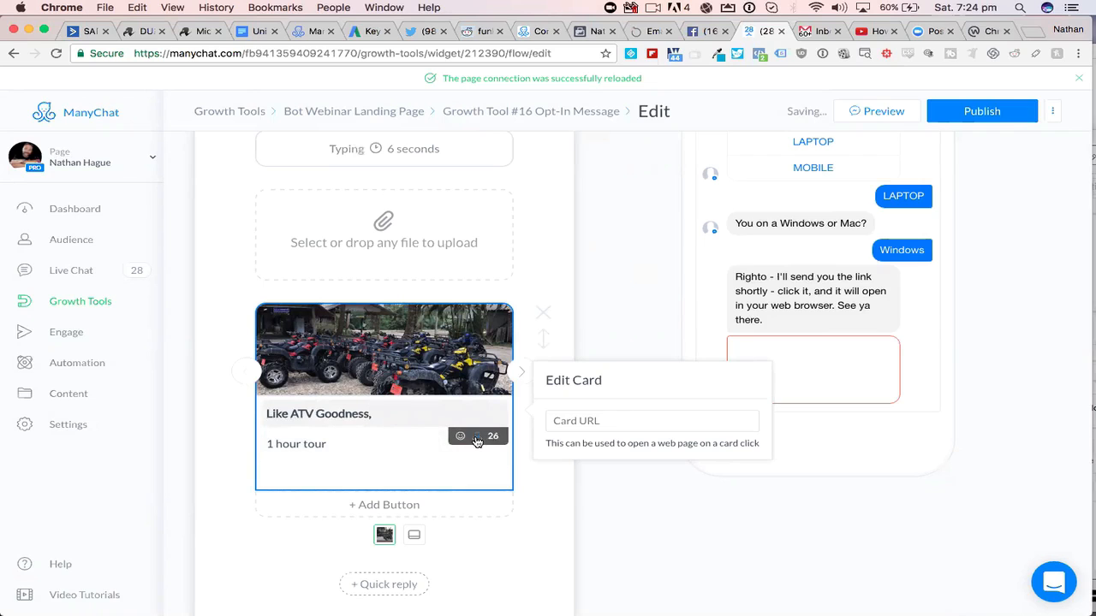
left_click(476, 439)
left_click(355, 463)
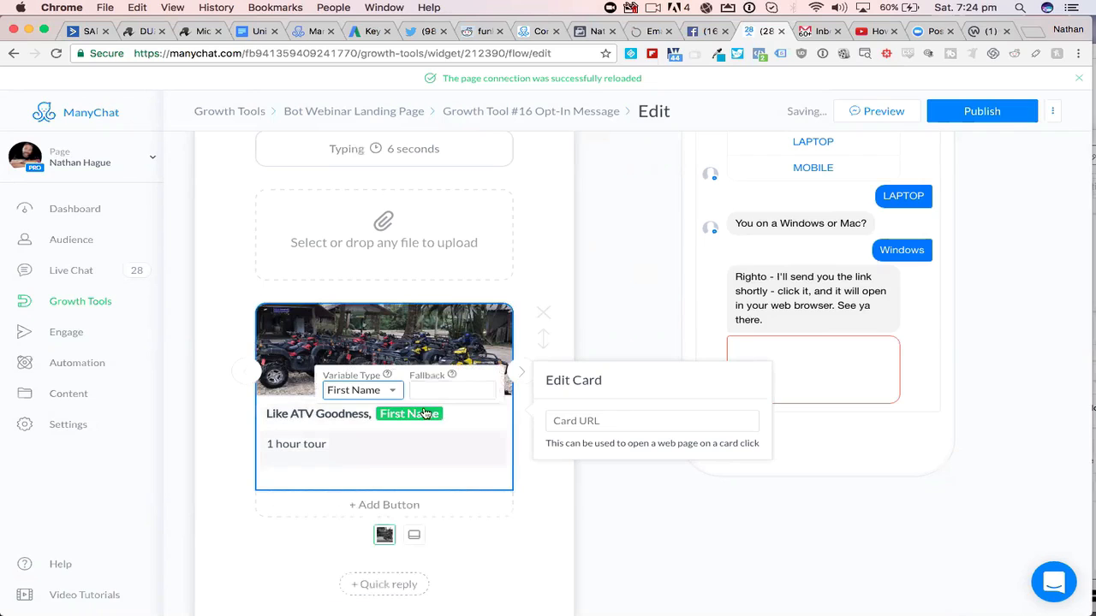
left_click(475, 417)
type("?")
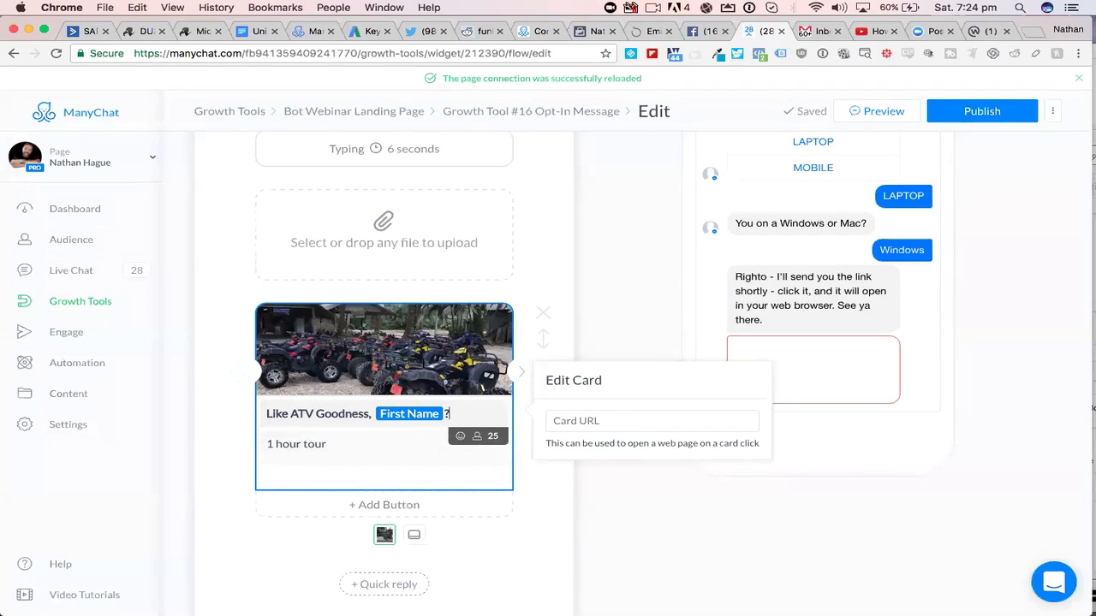
left_click(582, 419)
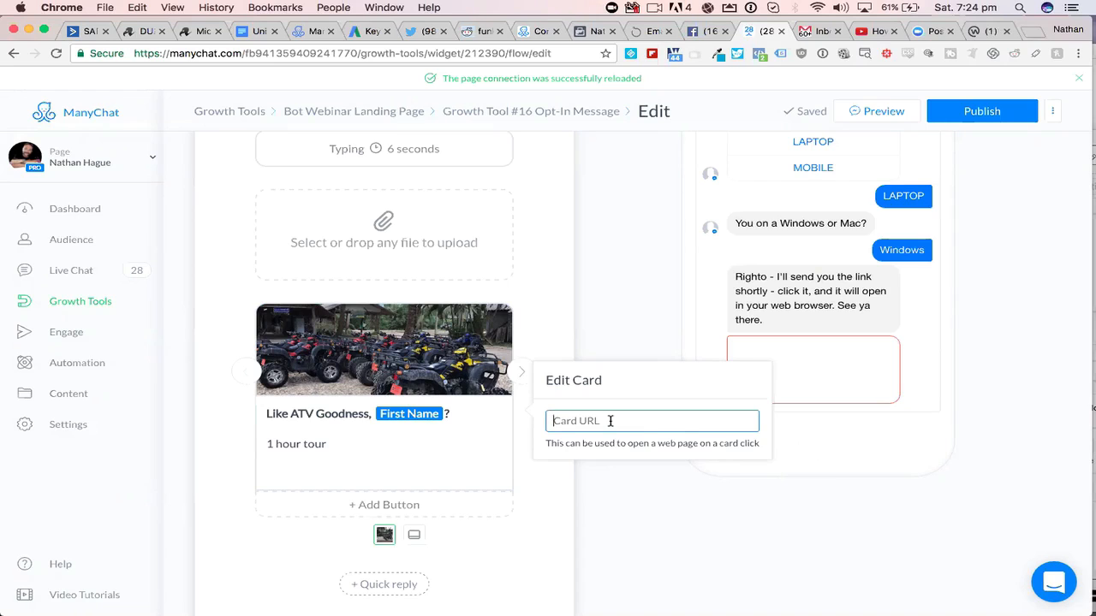
left_click(567, 513)
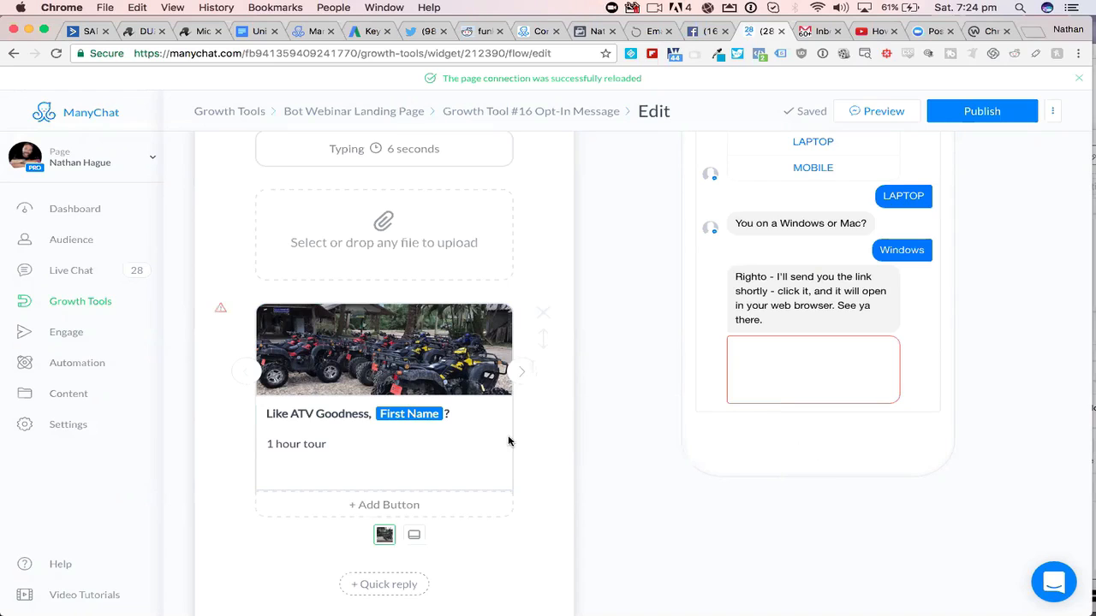
- Go to the second gallery card and upload Insta-Alice-with-txt4.png as its image
left_click(528, 375)
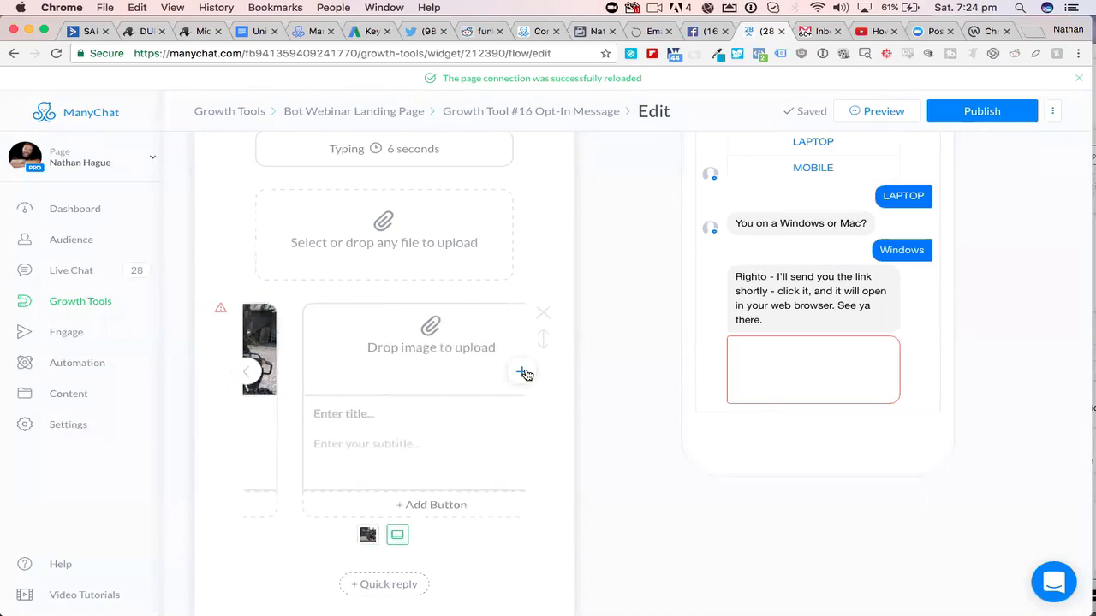
left_click(383, 341)
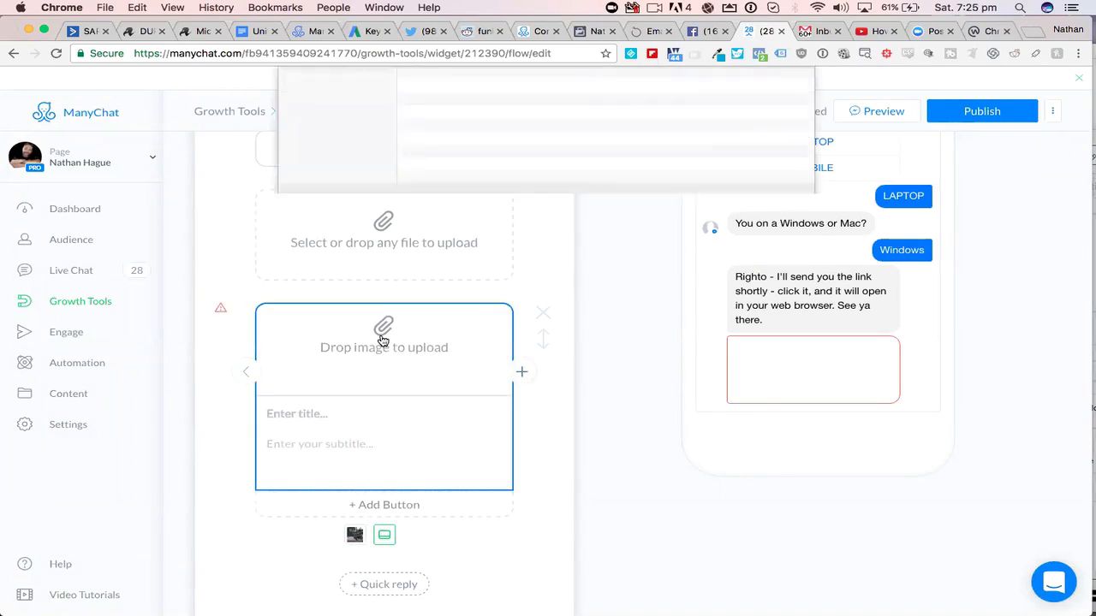
left_click(470, 154)
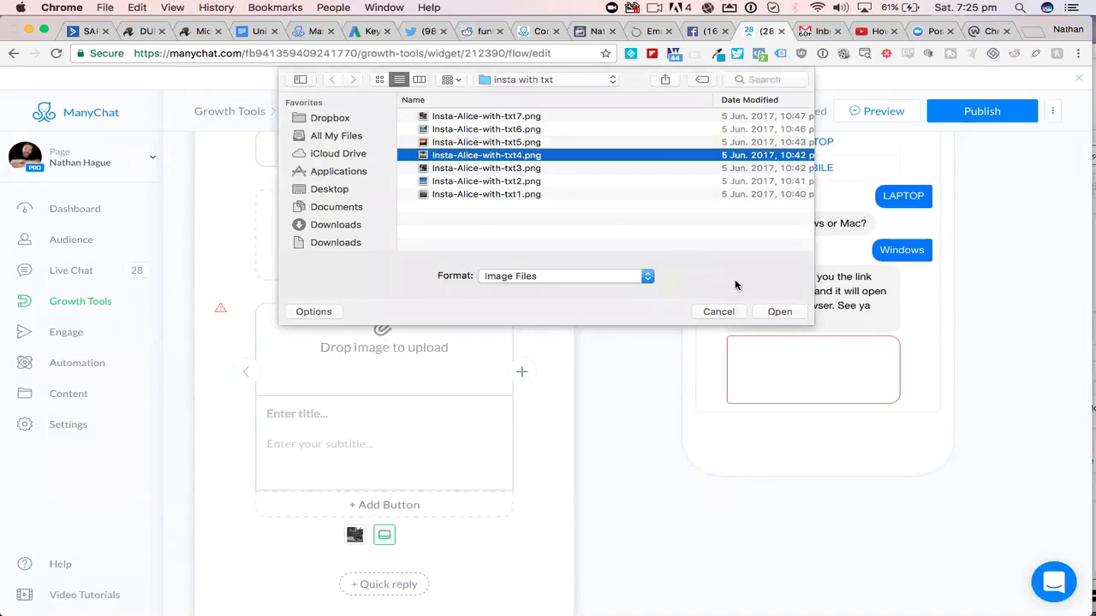
left_click(778, 312)
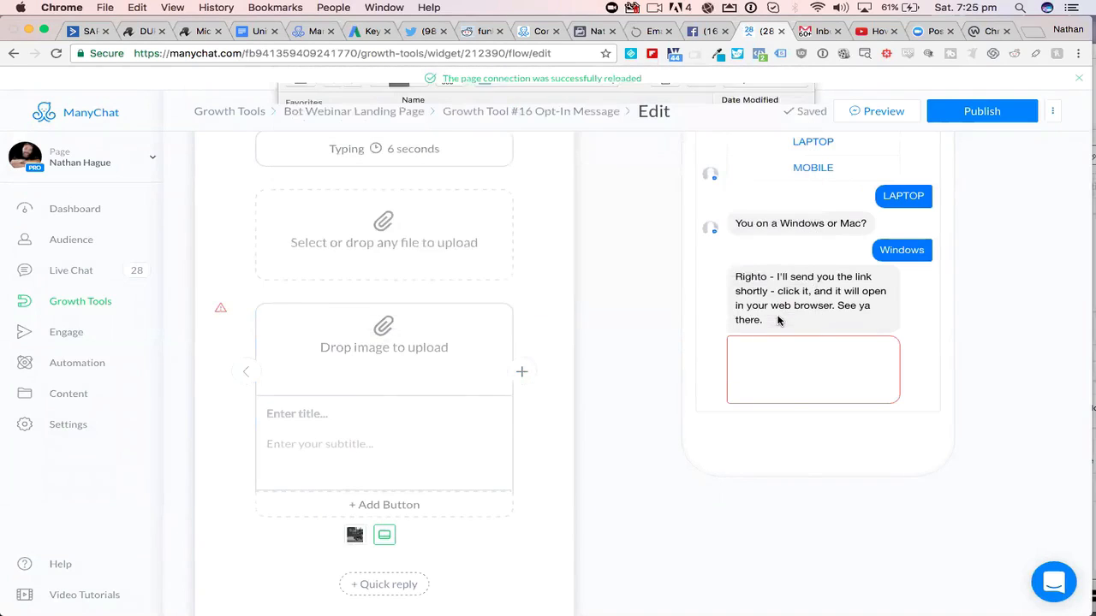
- Title the second gallery card "Beaches [First Name]?" with the First Name variable and set its subtitle to "theyre ace!"
left_click(396, 401)
type("Beaches")
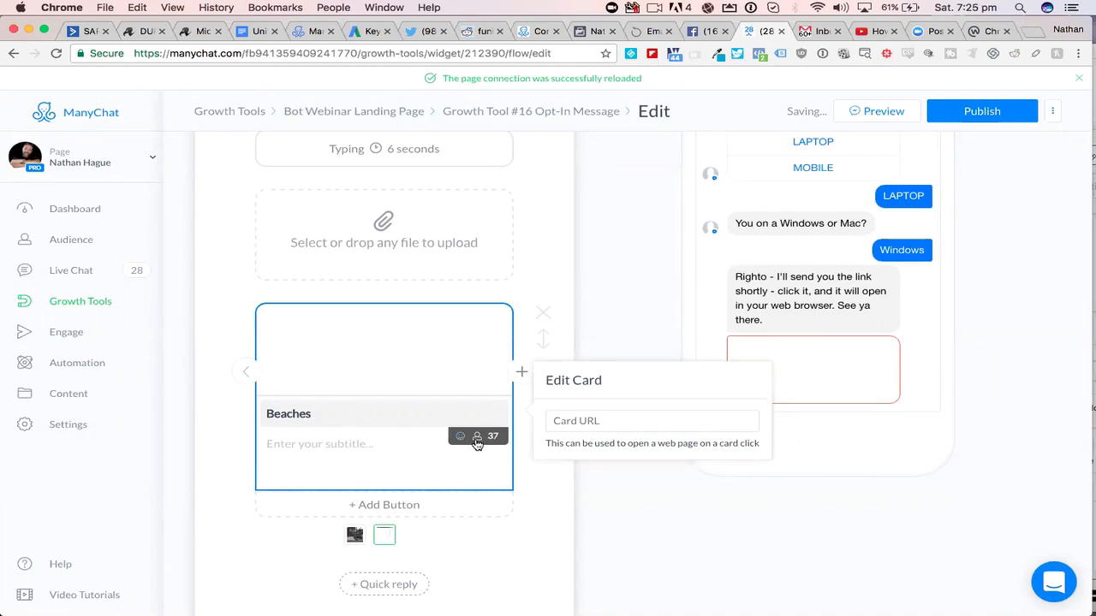
left_click(368, 464)
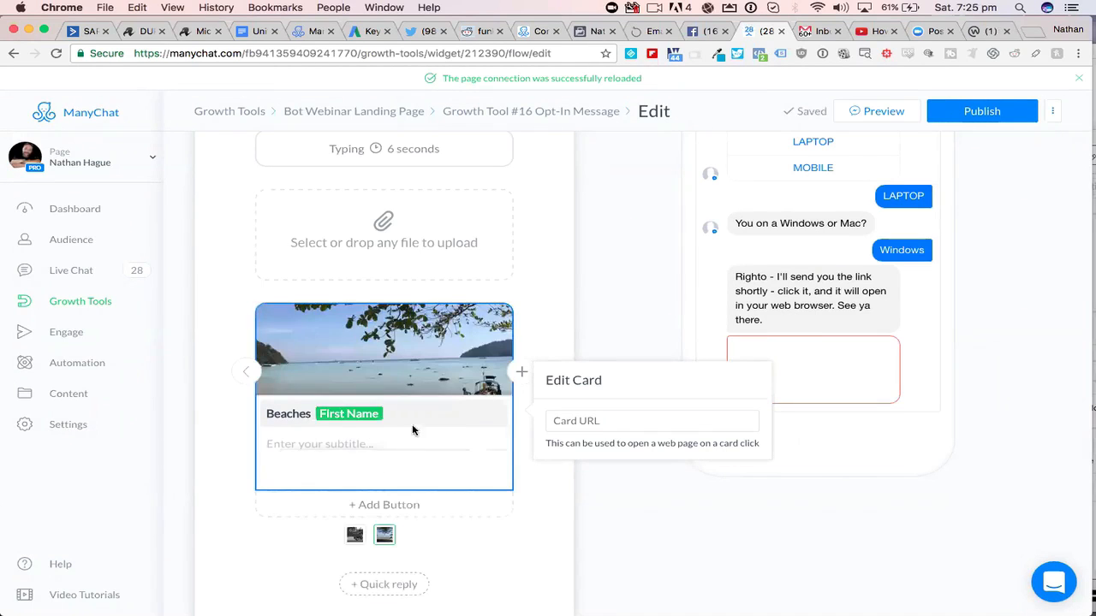
left_click(408, 418)
type("?")
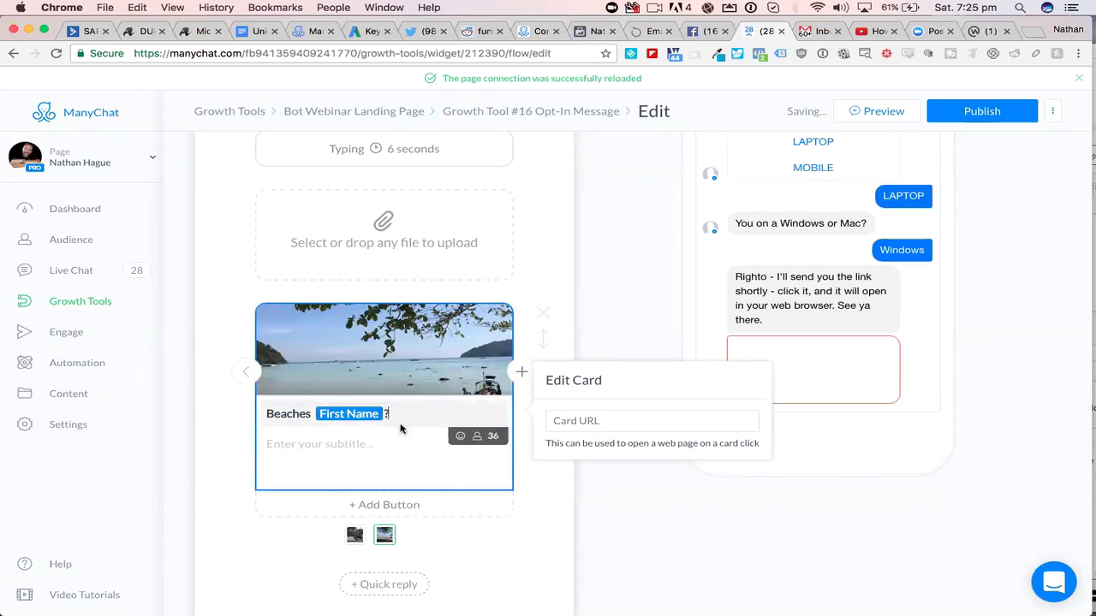
left_click(335, 440)
key("BackSpace")
type("t")
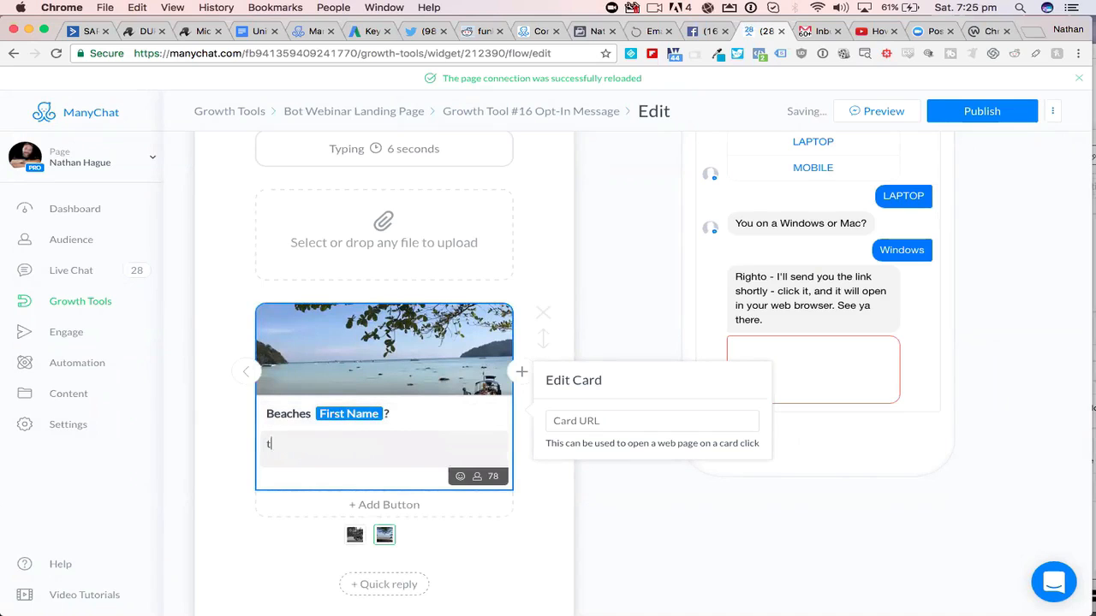
type("heyre ace!")
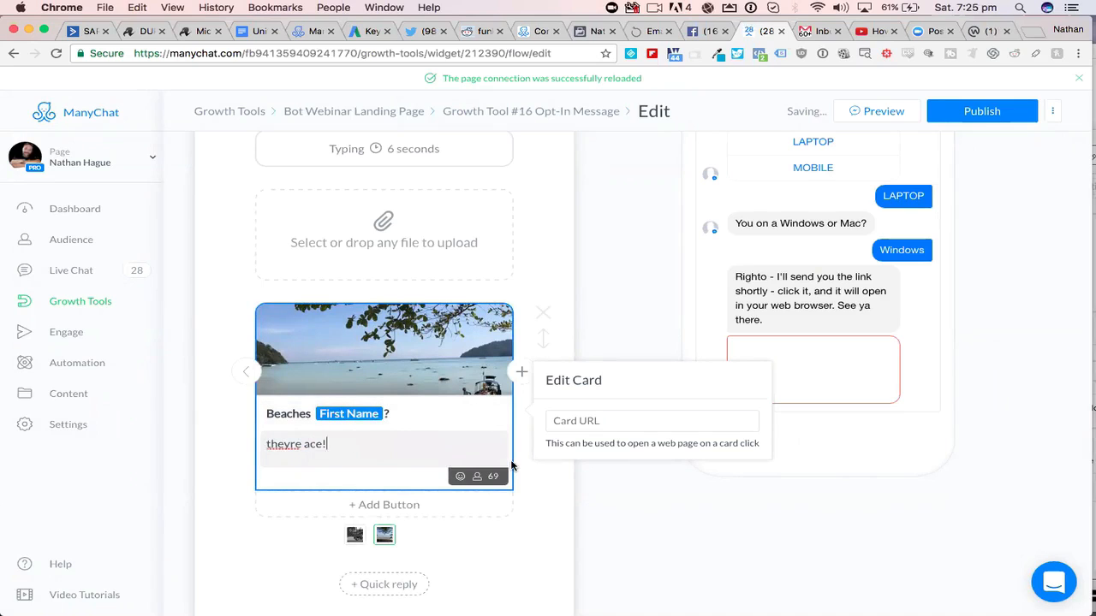
- Leave the second gallery card's URL empty and close the card's settings
left_click(578, 421)
left_click(514, 516)
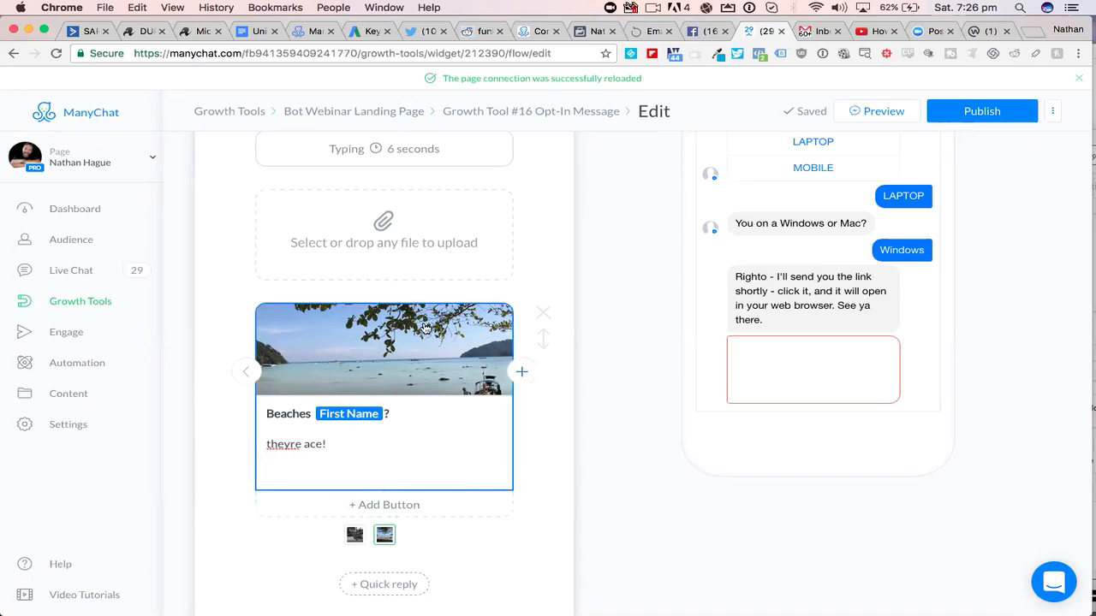
scroll(420, 325, "down", 2)
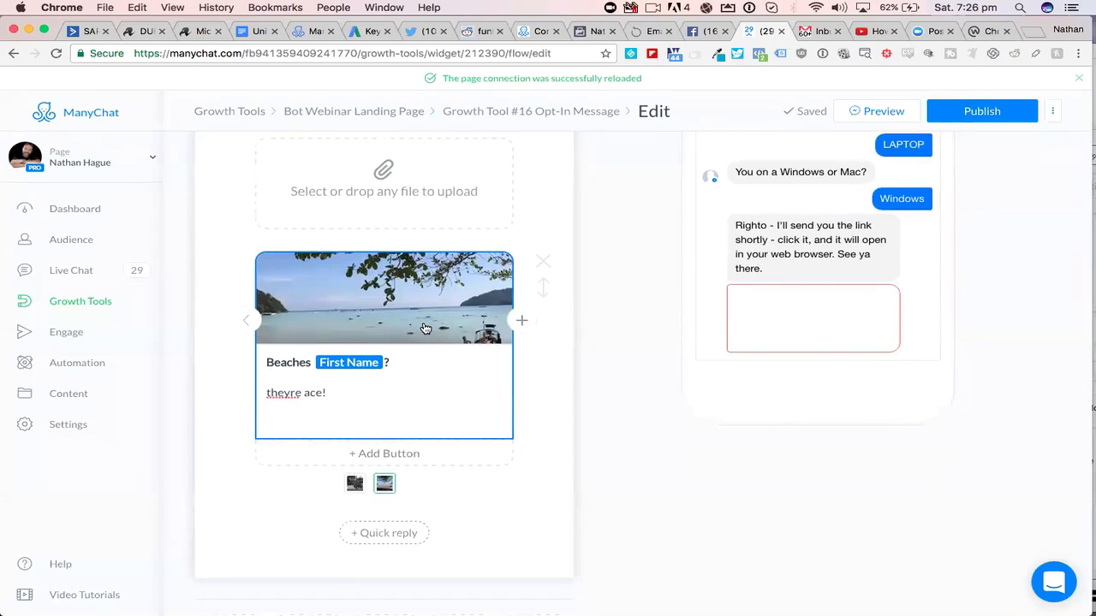
- Return to the Opt-In Message and add a third button titled "TABLET" below the MOBILE button
scroll(426, 328, "up", 5)
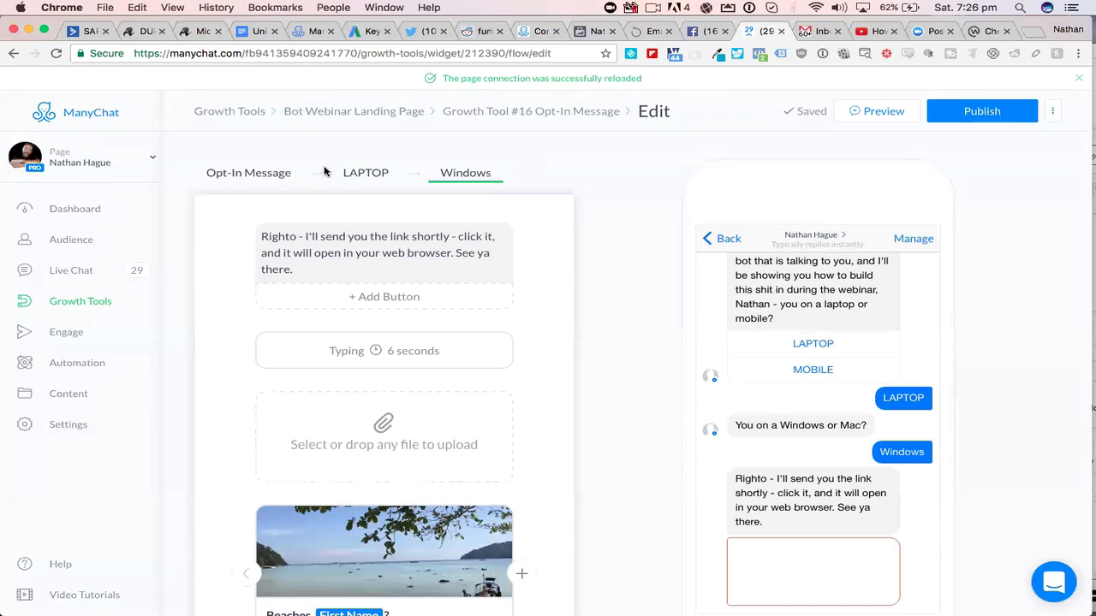
left_click(248, 174)
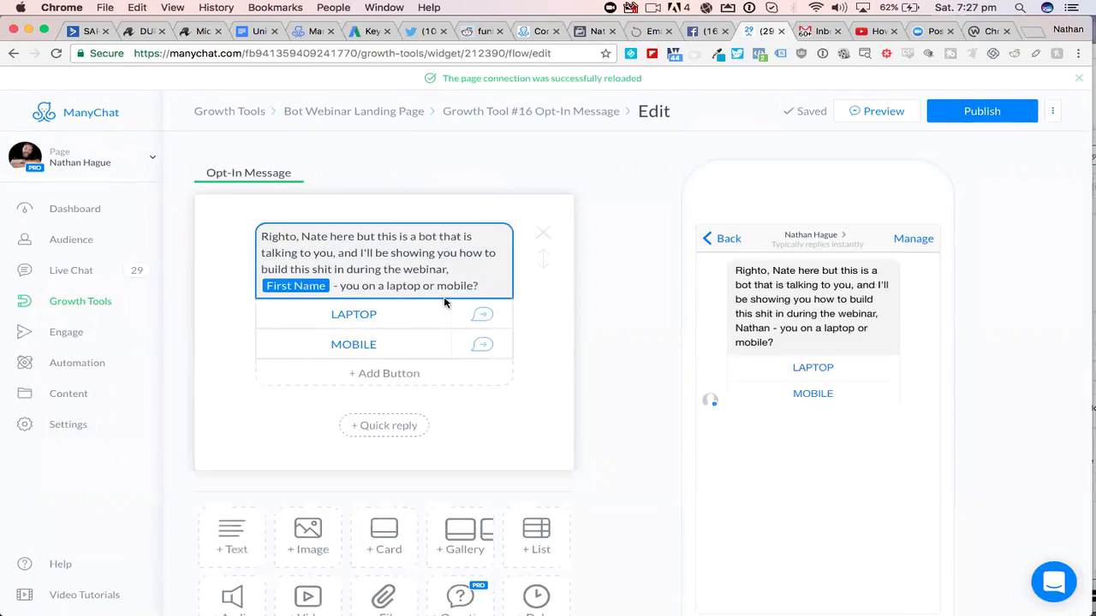
left_click(398, 376)
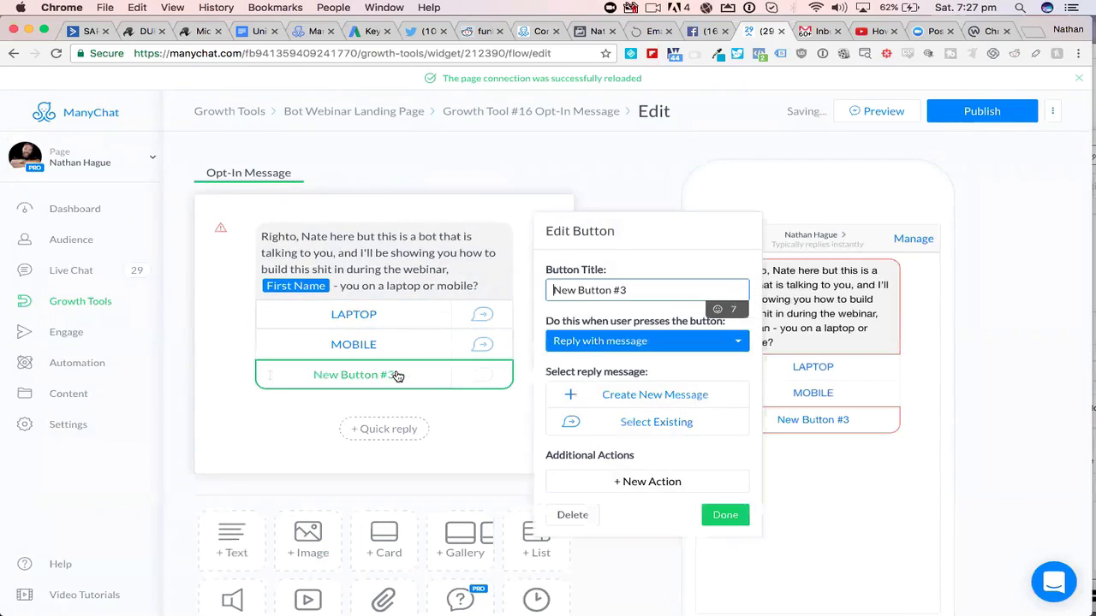
left_click(601, 289)
left_click_drag(637, 288, 519, 286)
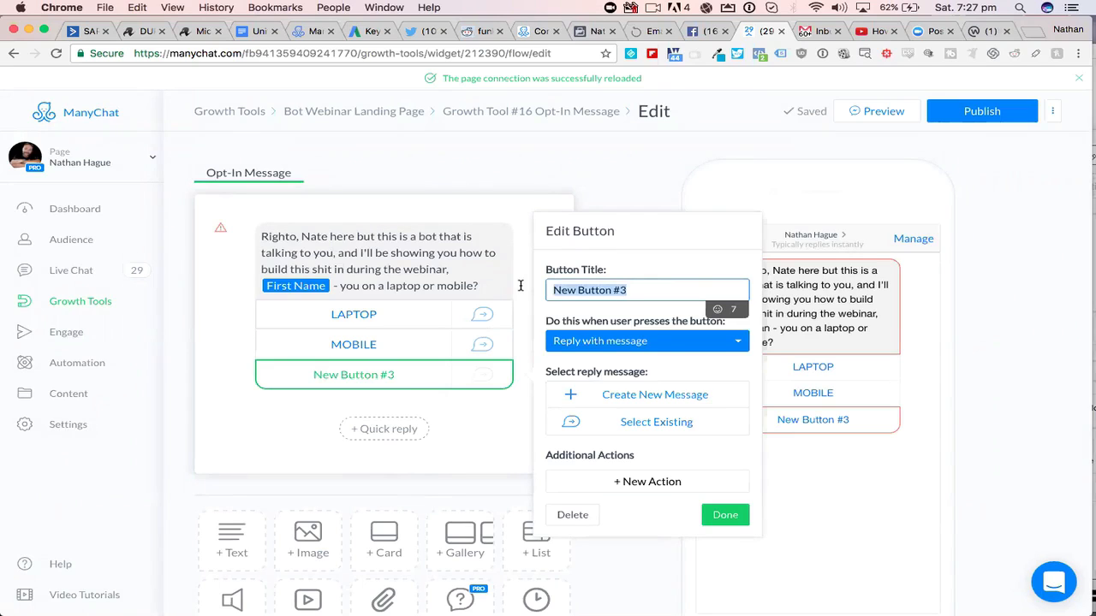
type("TABLET")
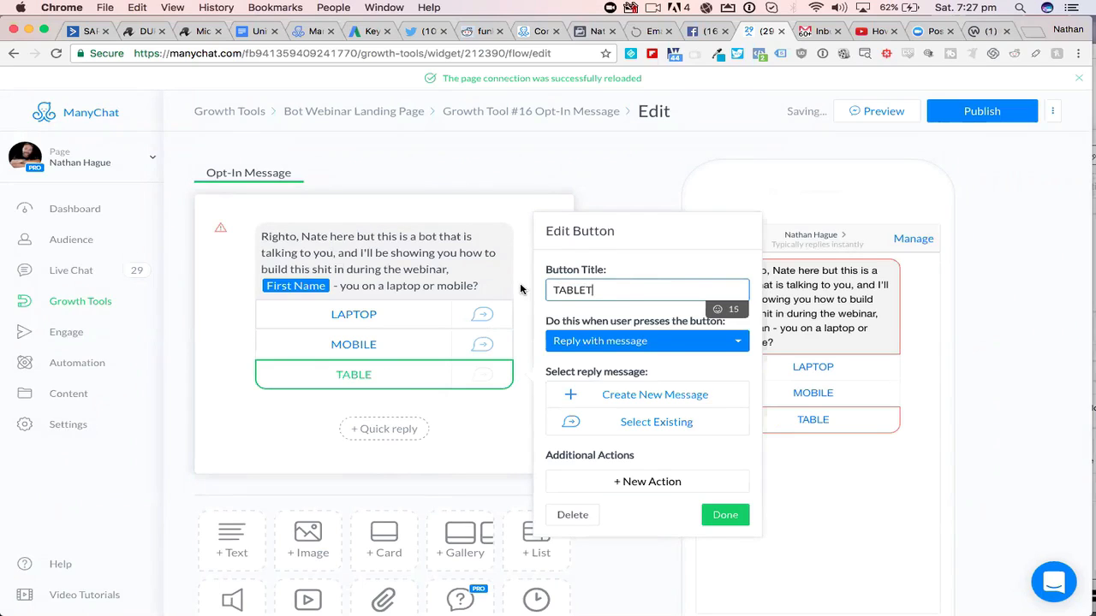
left_click(481, 377)
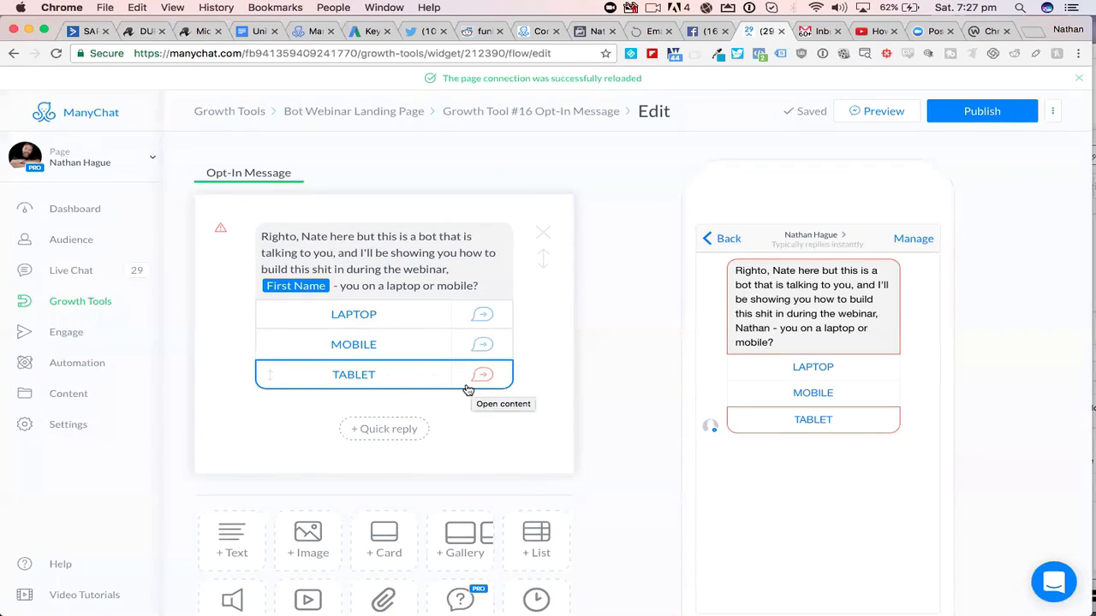
- Reopen the TABLET button's settings and start adding a new additional action to it
left_click(401, 375)
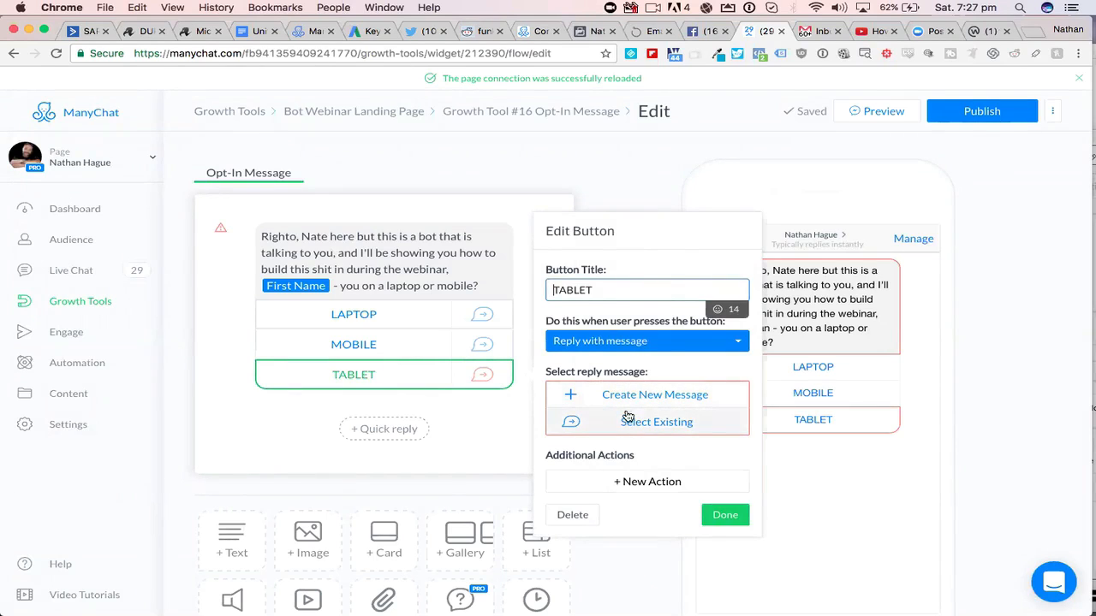
left_click(480, 430)
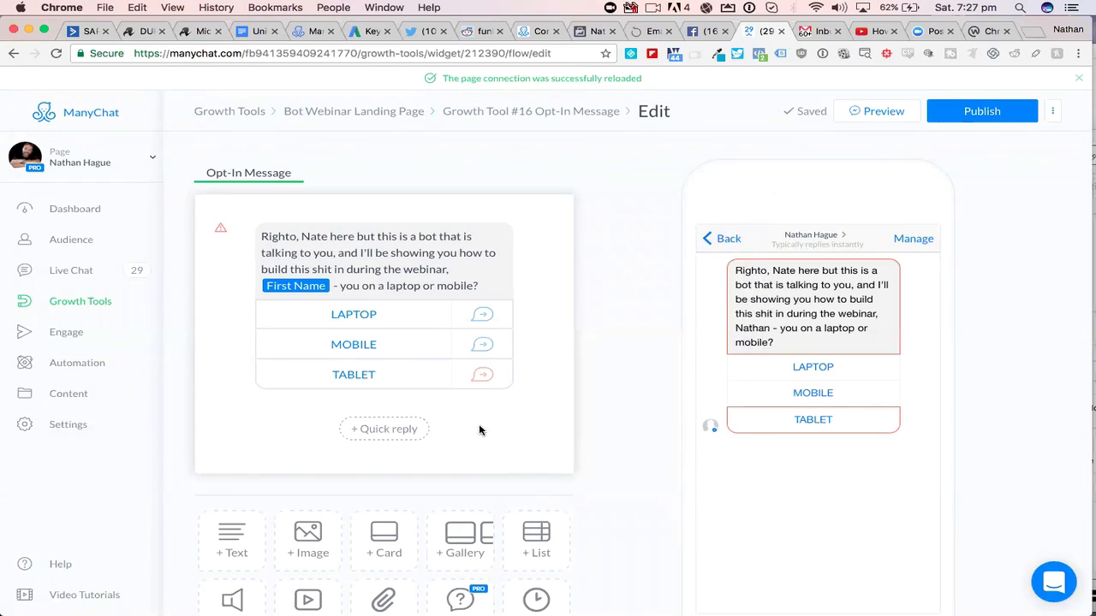
left_click(410, 377)
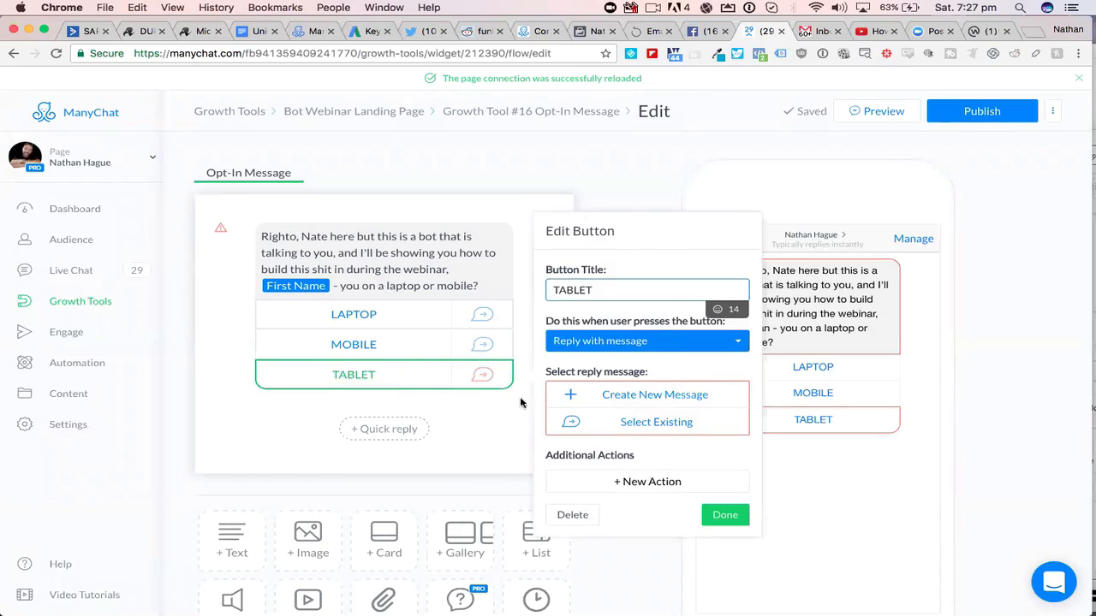
left_click(626, 482)
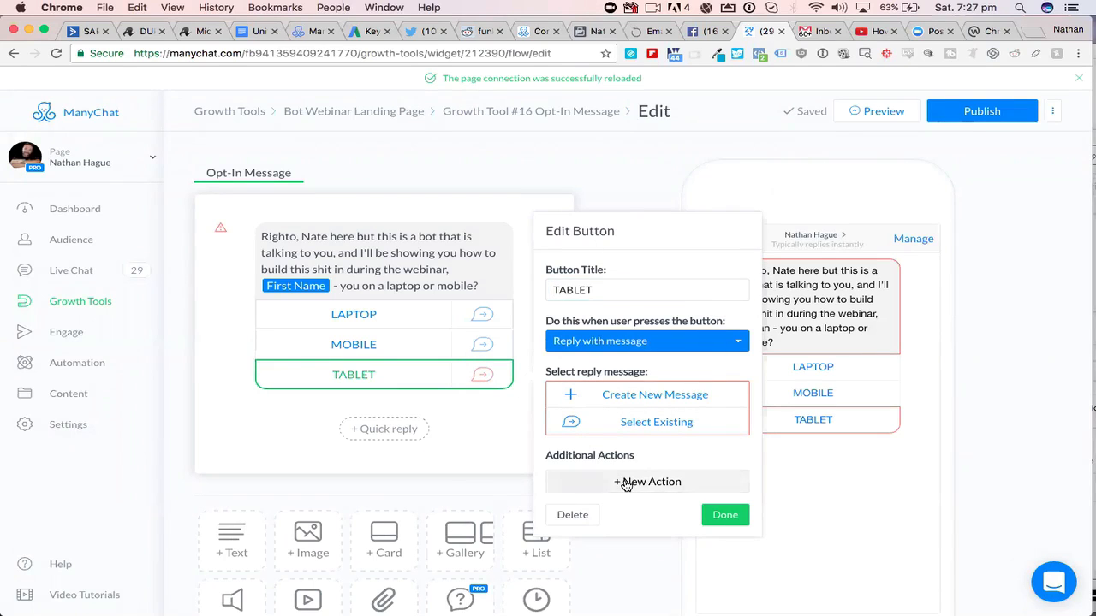
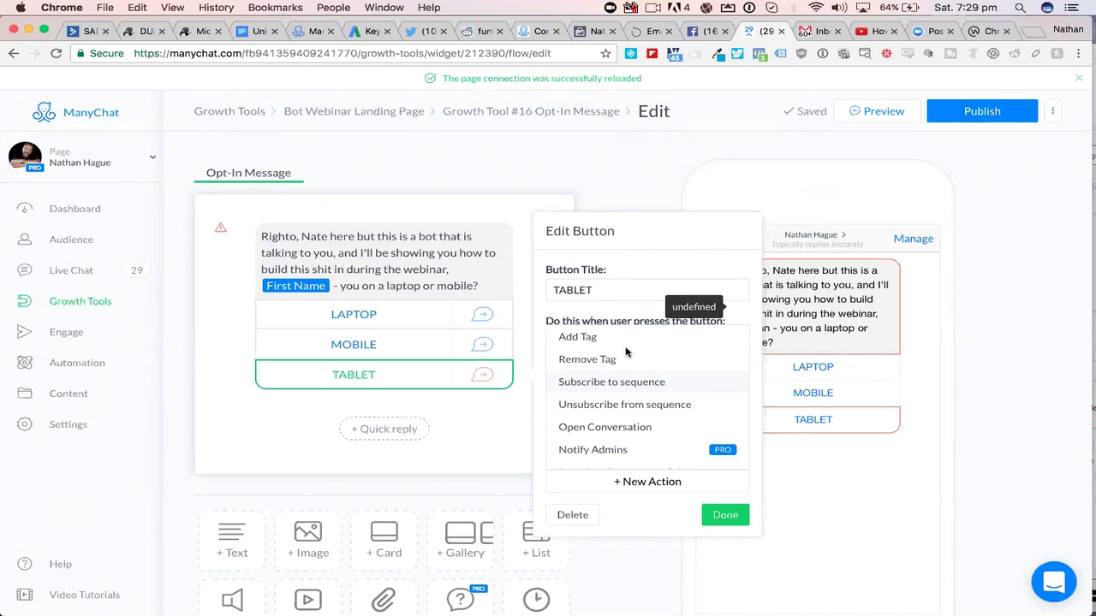
- Add a Notify Admins action to the TABLET button and turn off its Messenger notification, keeping only Email
scroll(625, 352, "down", 1)
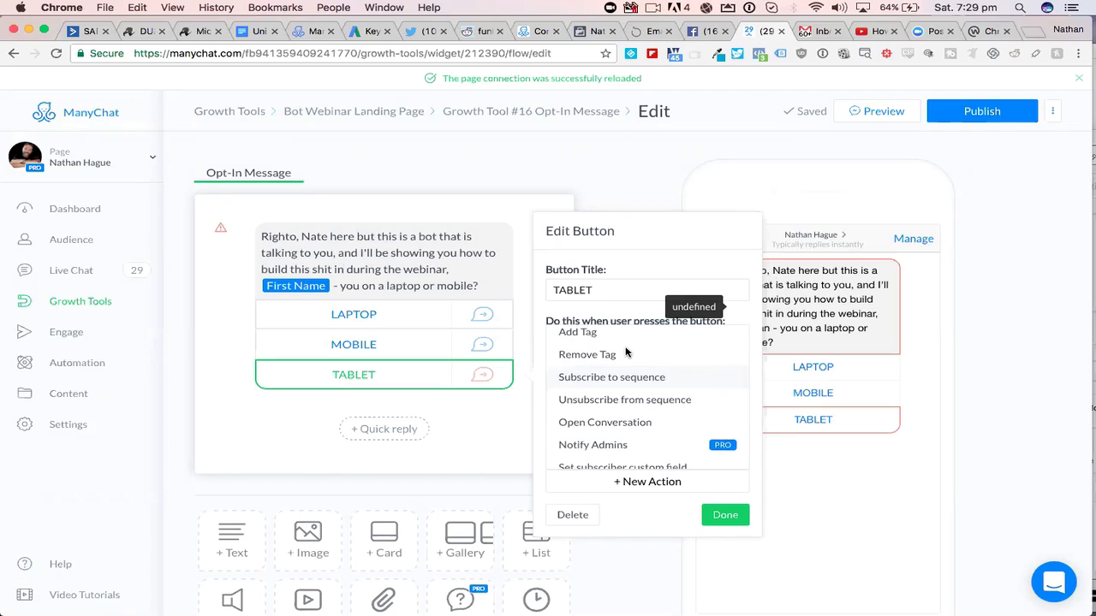
scroll(625, 352, "down", 1)
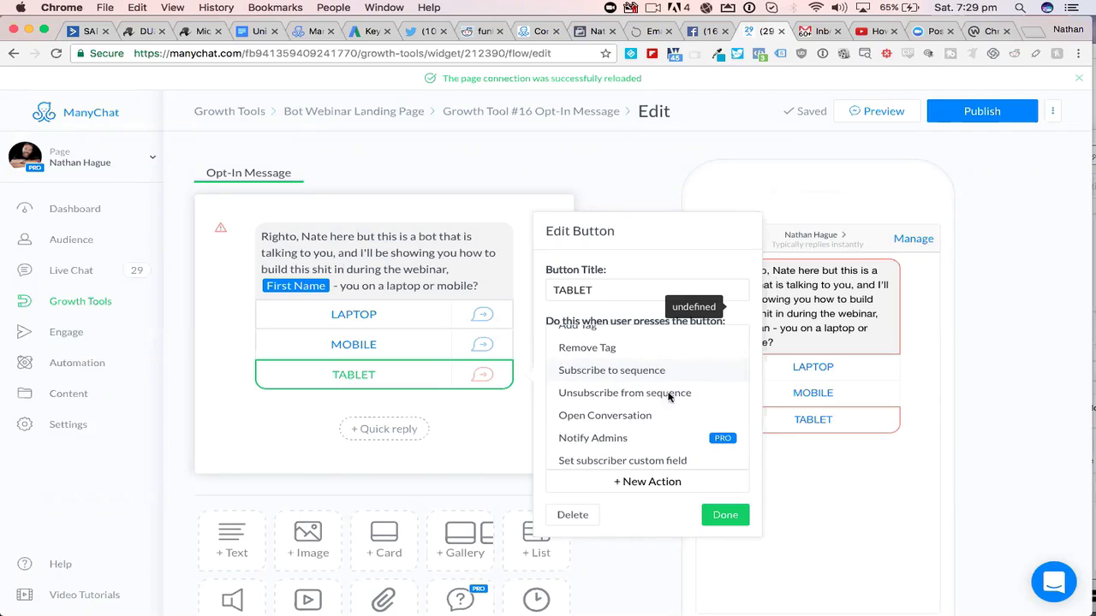
scroll(677, 389, "down", 3)
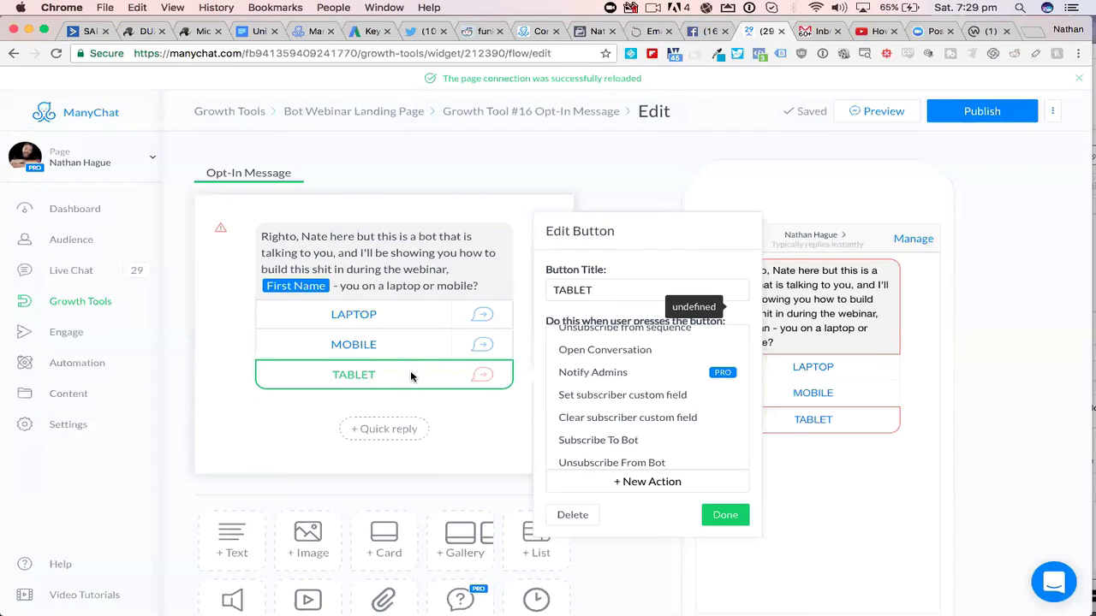
left_click(624, 374)
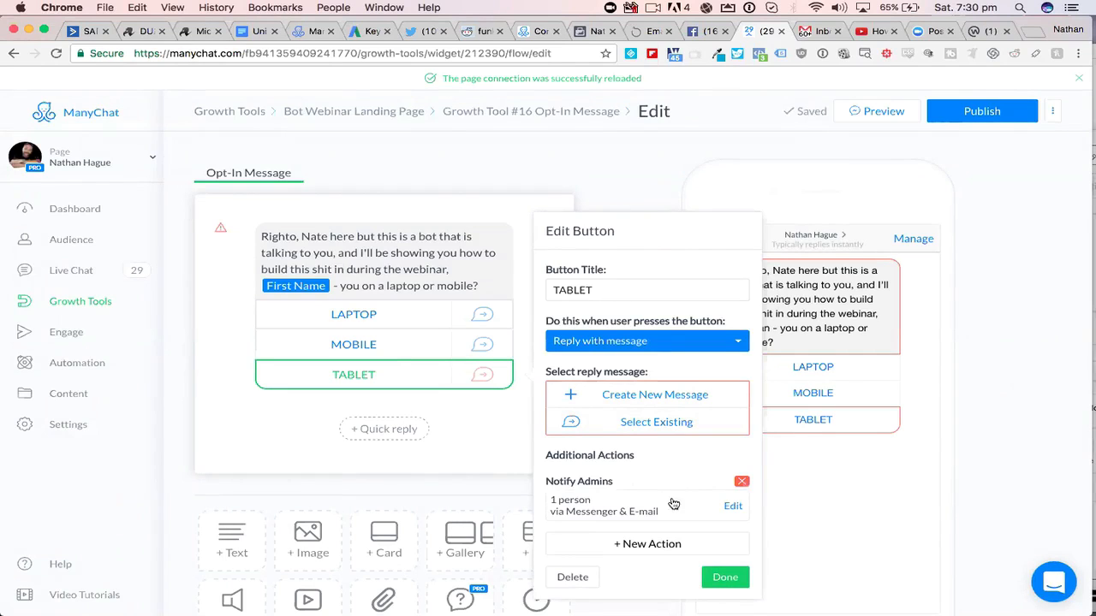
left_click(734, 508)
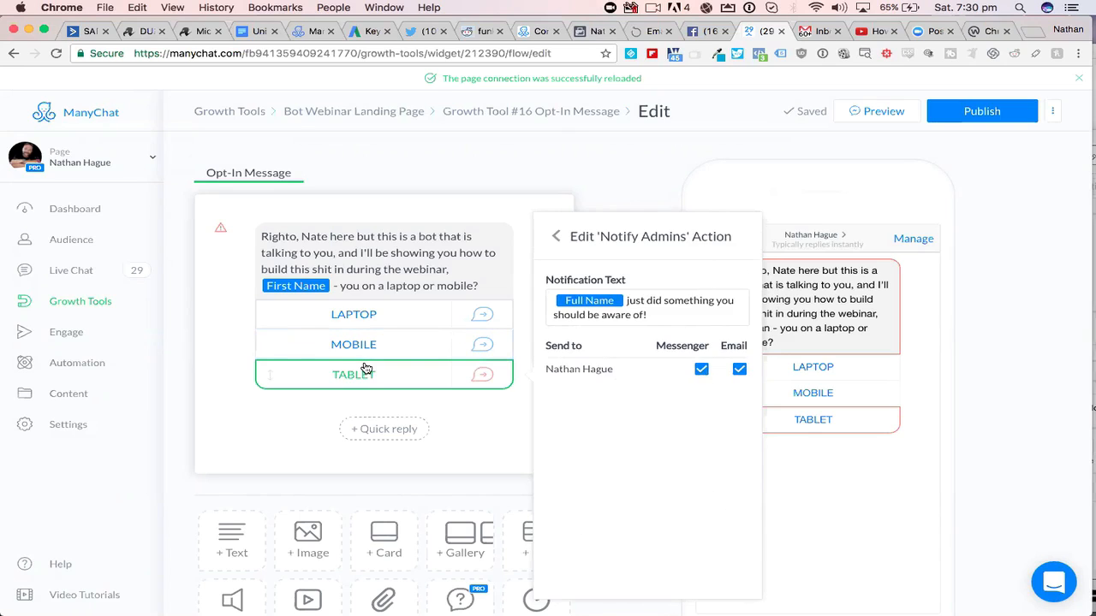
left_click(701, 370)
- Change the notification text after the Full Name variable to "just clicked TABLET button there," followed by the admin's first name
left_click_drag(626, 301, 660, 313)
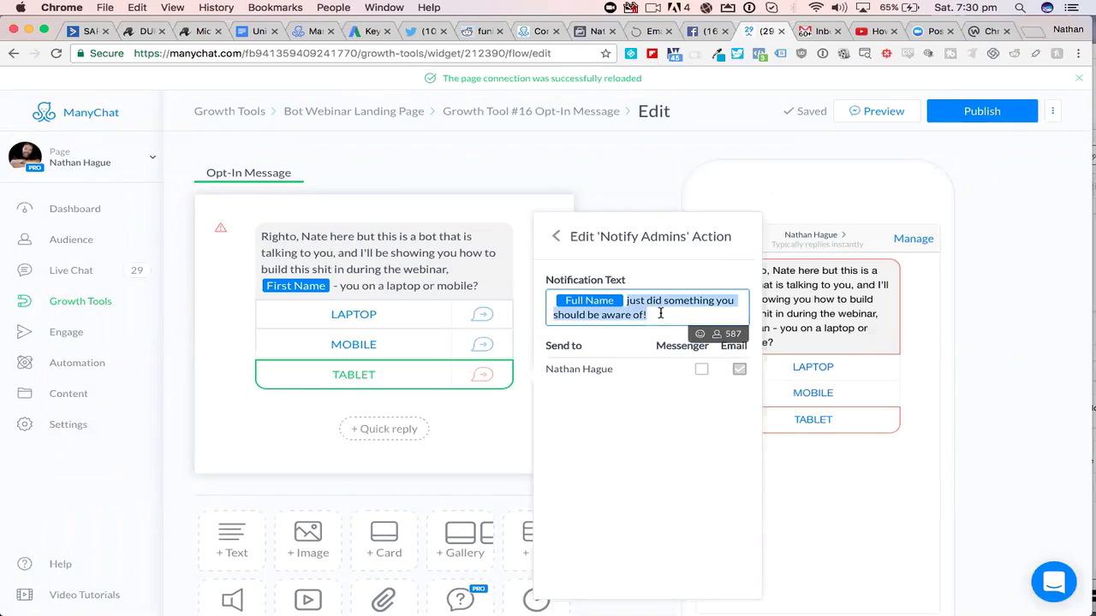
type("just lick")
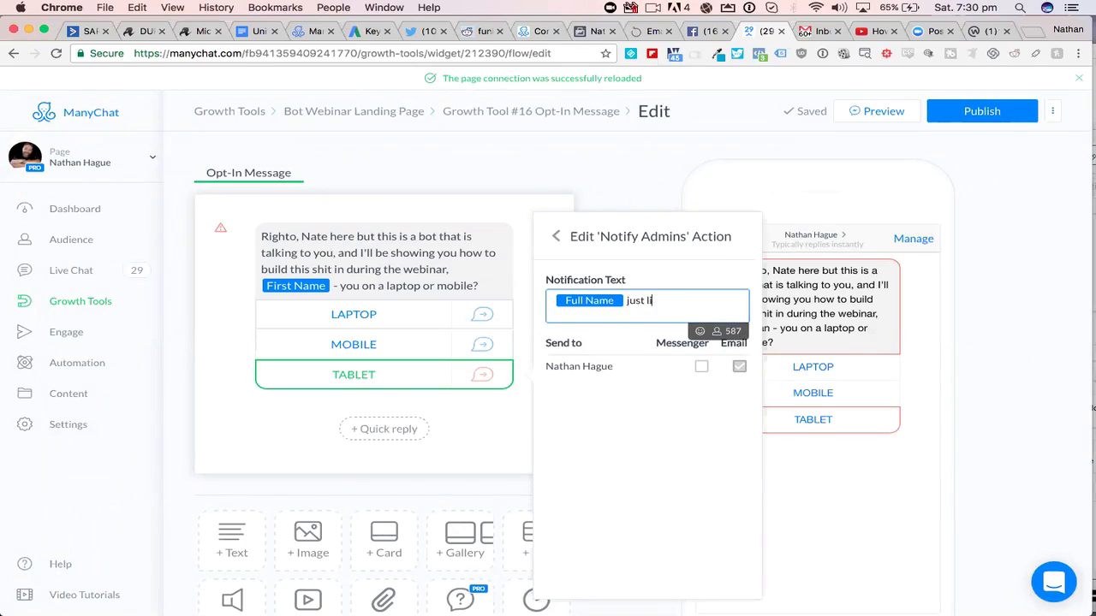
key("BackSpace")
key("BackSpace")
key("BackSpace")
key("BackSpace")
type("clicked TA")
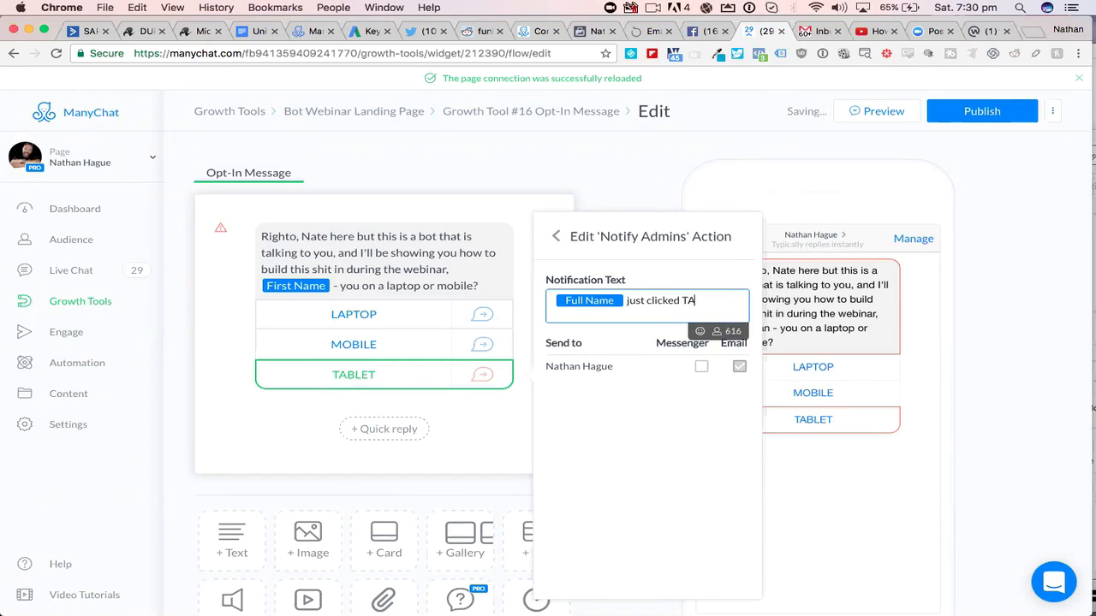
type("BLET button th")
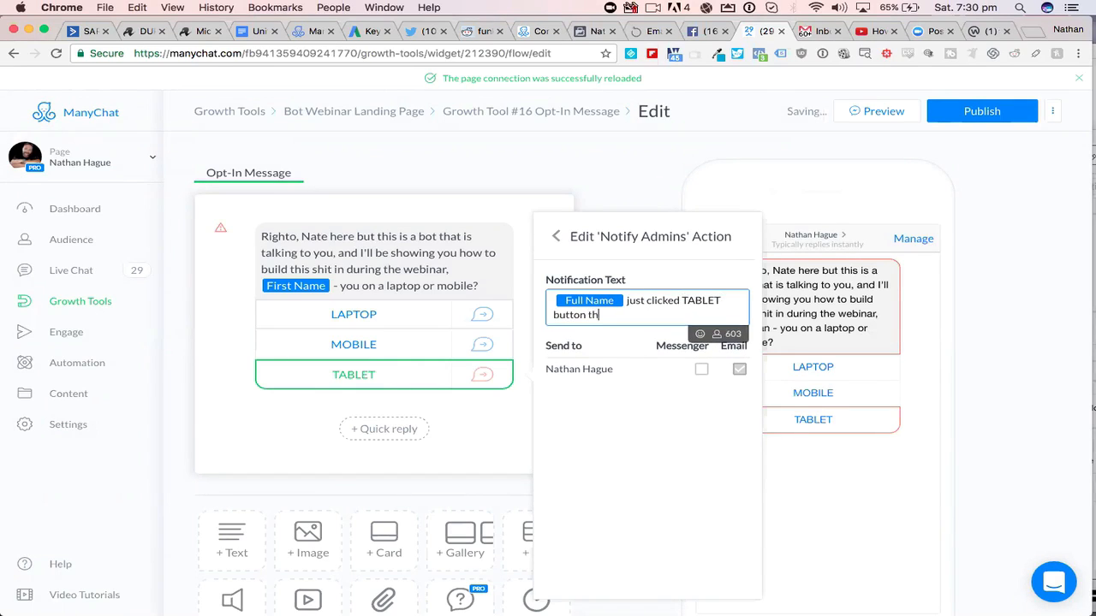
type("ere, Nate")
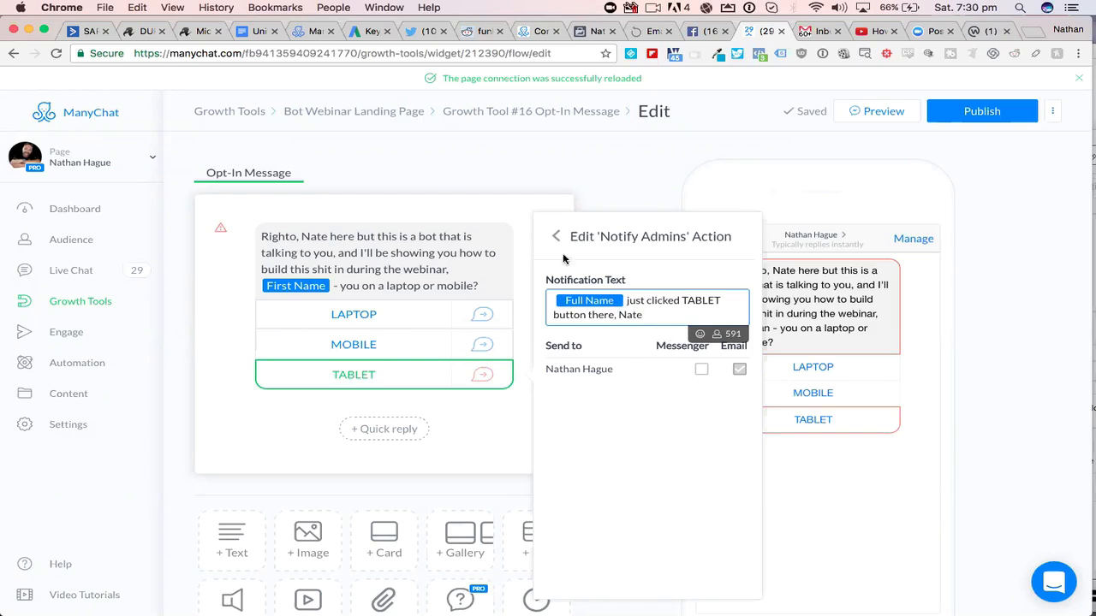
- Switch to Gmail, search for "manych" and read the ManyChat Admin Notify email's notification text
left_click(811, 33)
left_click(231, 84)
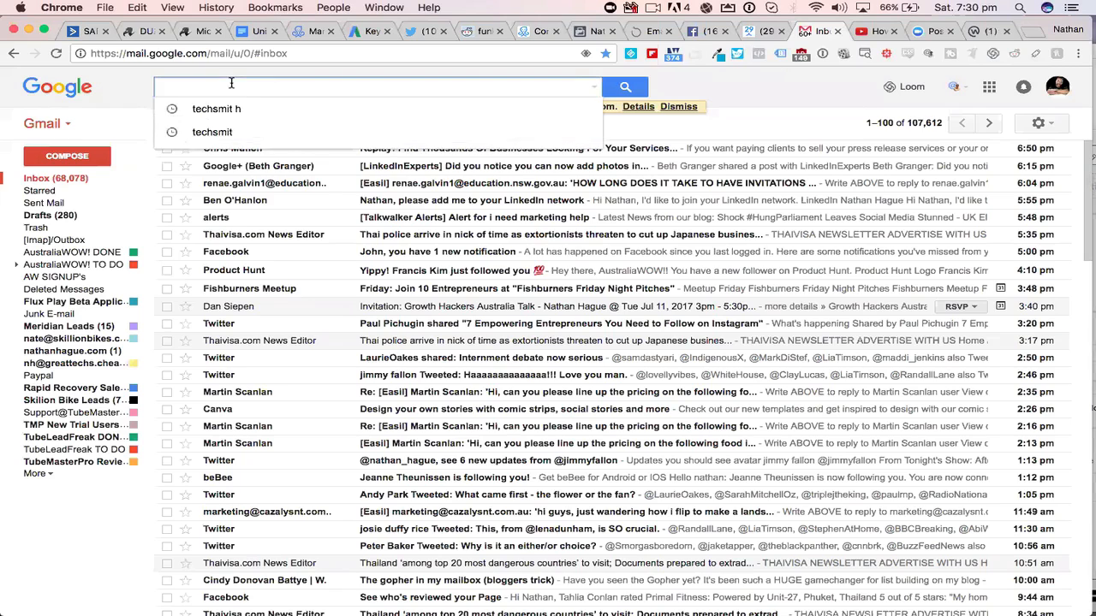
type("manych")
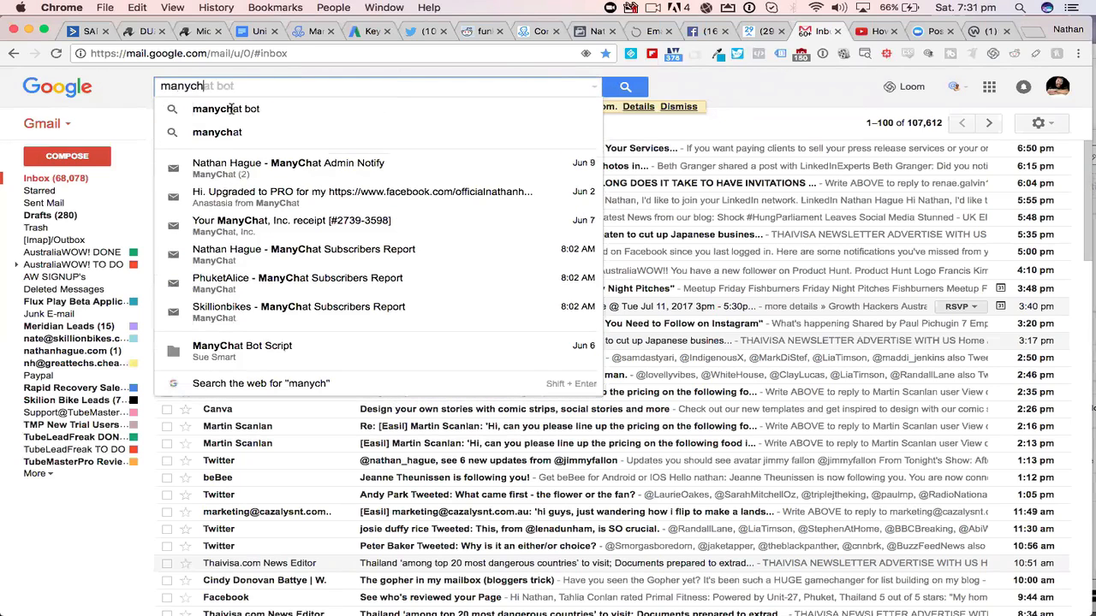
left_click(252, 170)
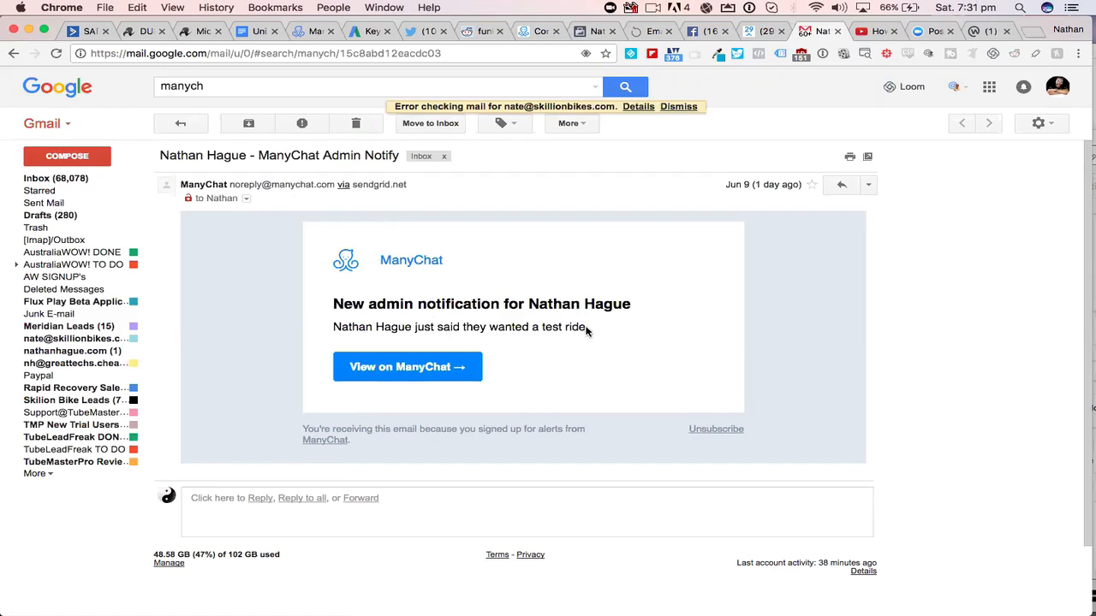
left_click_drag(588, 329, 327, 301)
left_click(513, 320)
left_click_drag(591, 330, 332, 303)
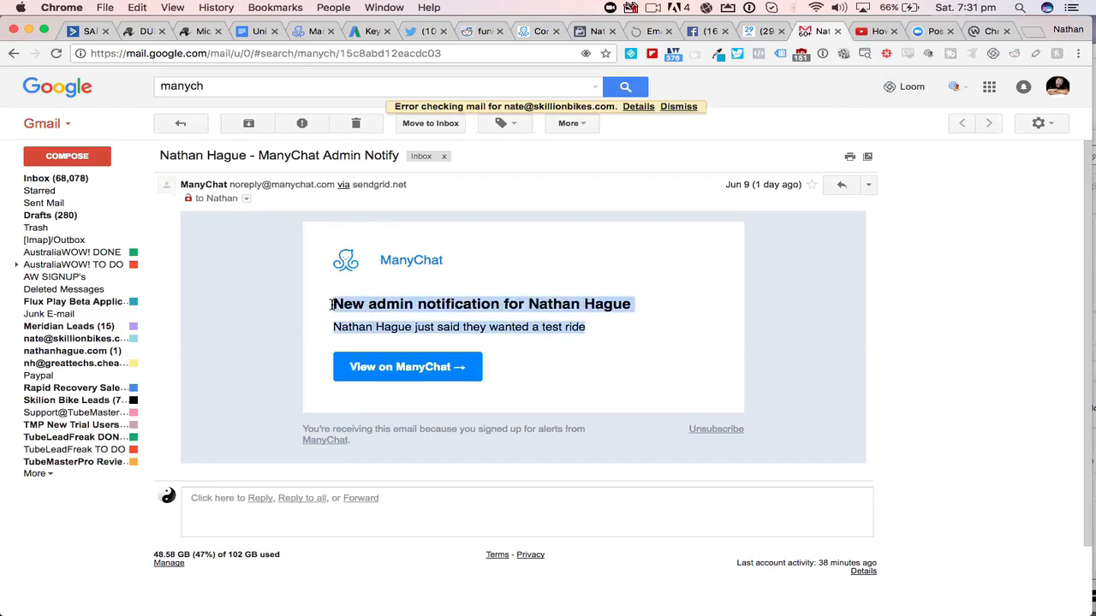
left_click(640, 275)
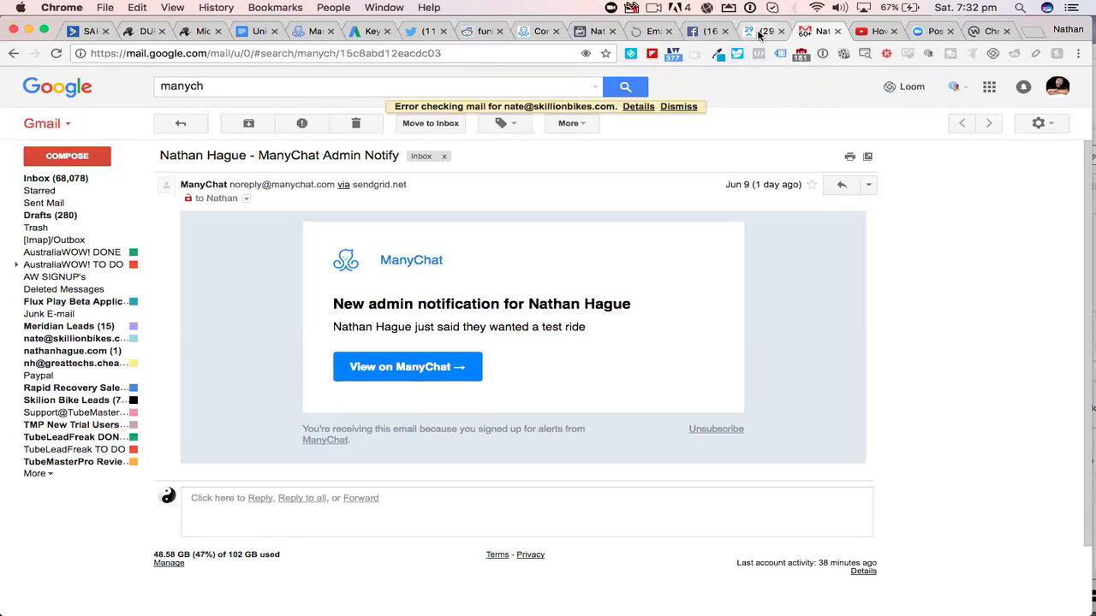
- Return to the ManyChat editor, insert "666" before "clicked" in the notification text and go back to the button settings
left_click(759, 34)
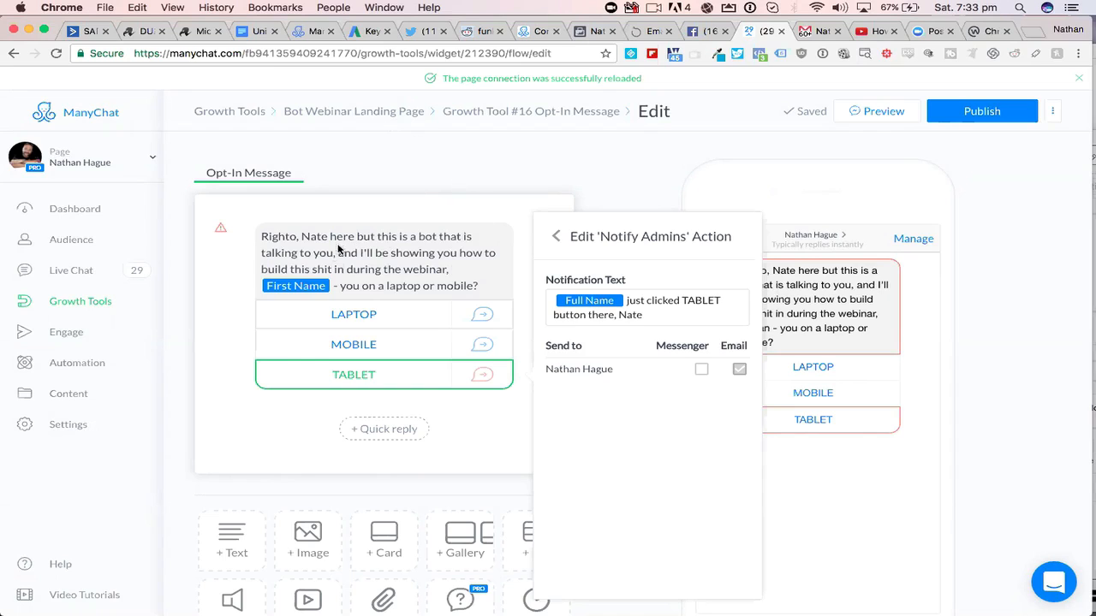
left_click(666, 311)
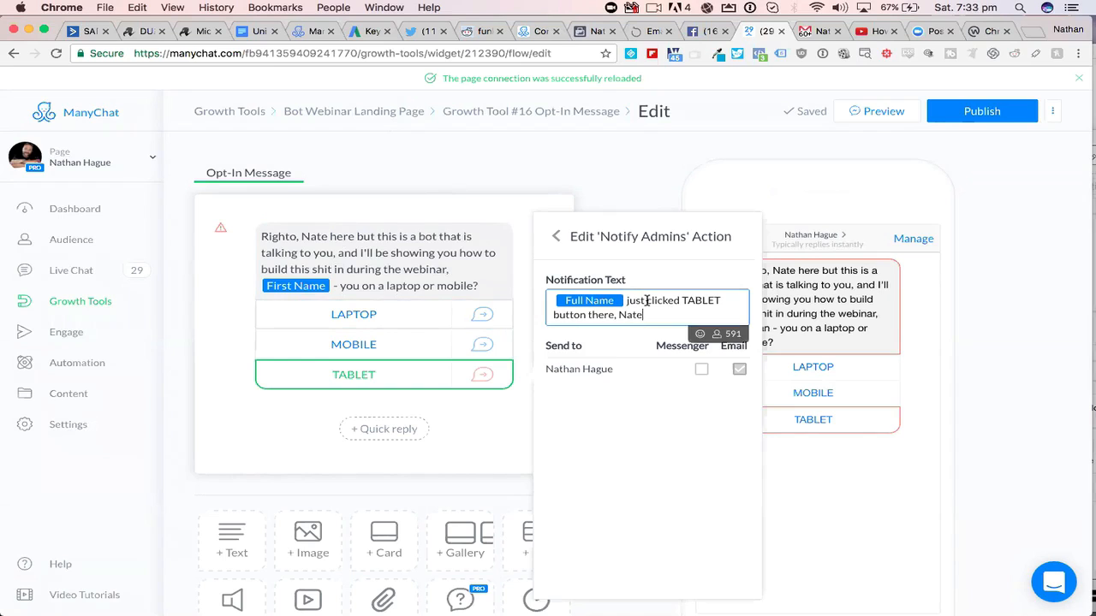
left_click(646, 301)
type("666")
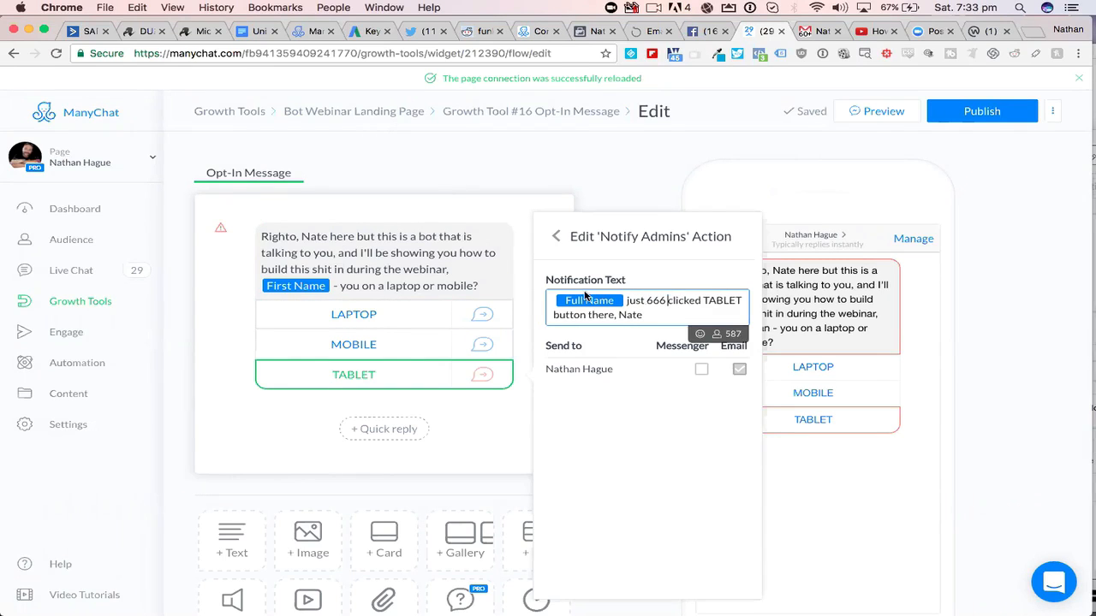
key("BackSpace")
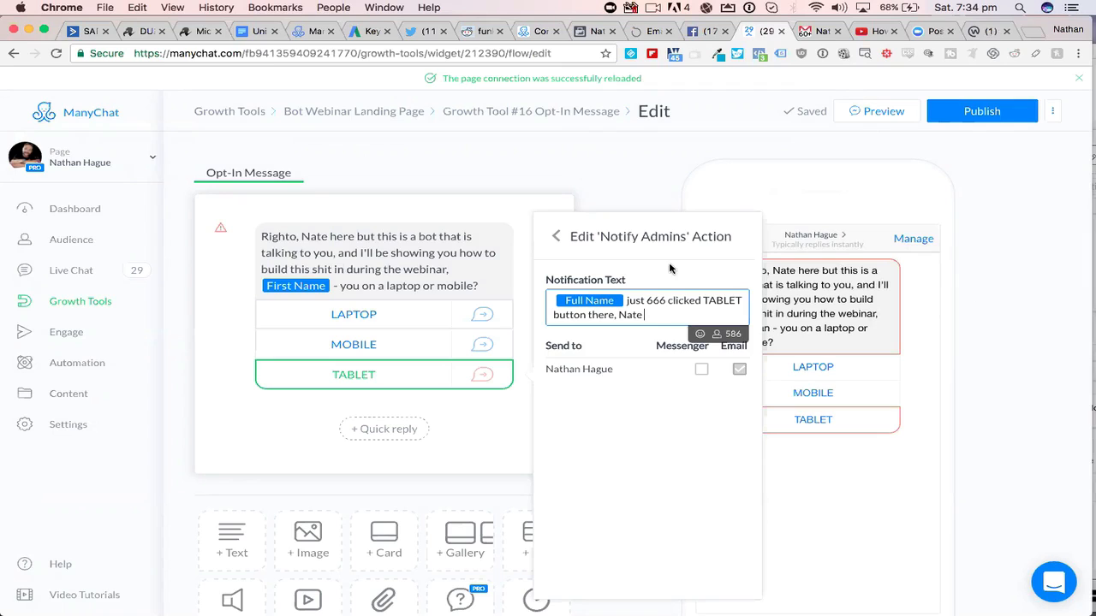
left_click(554, 238)
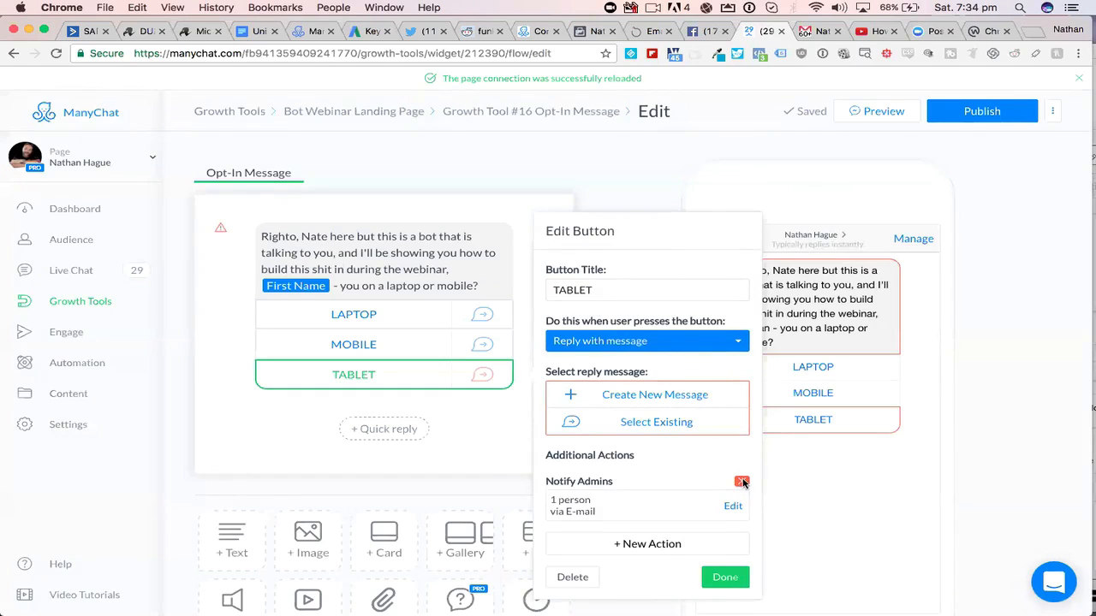
- Remove the Notify Admins action and delete the TABLET button from the Opt-In Message
left_click(742, 484)
left_click(698, 135)
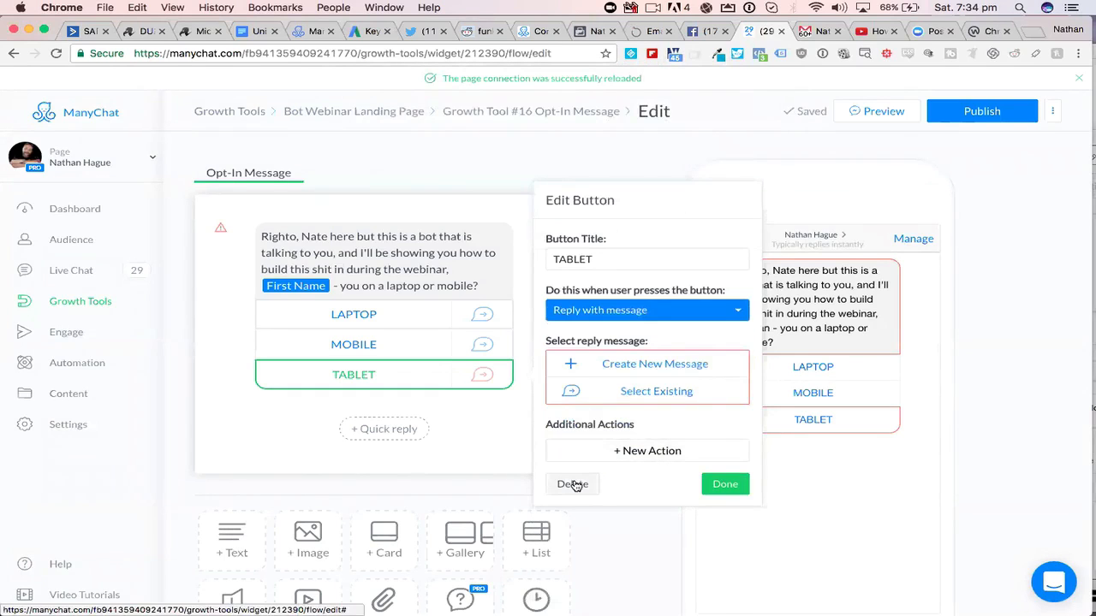
left_click(571, 485)
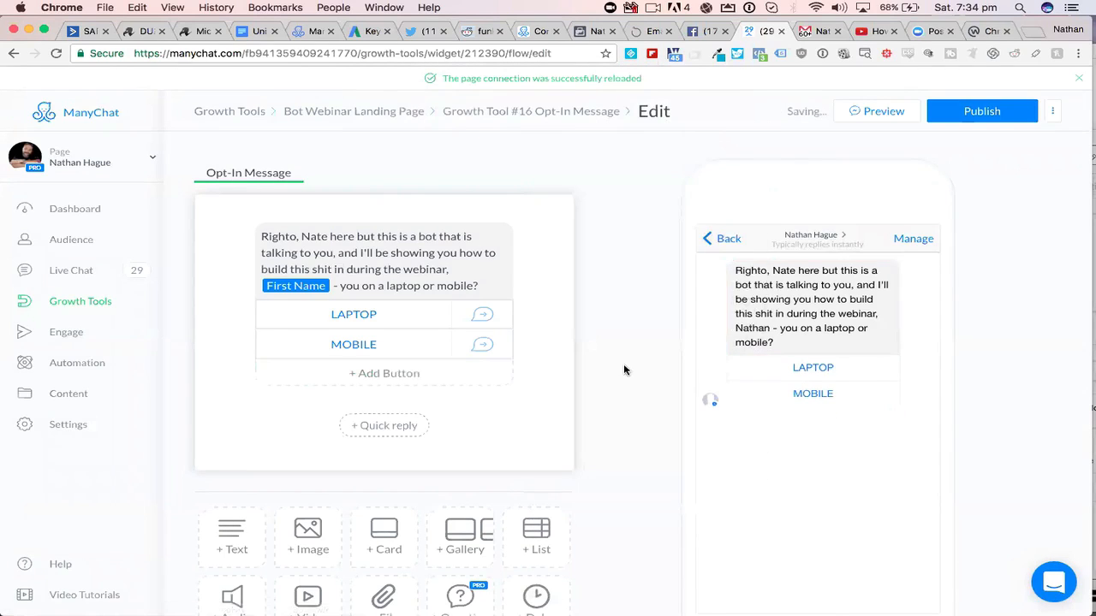
- Open the LAPTOP button's reply message and bring up the settings of its Windows quick reply
scroll(567, 282, "down", 2)
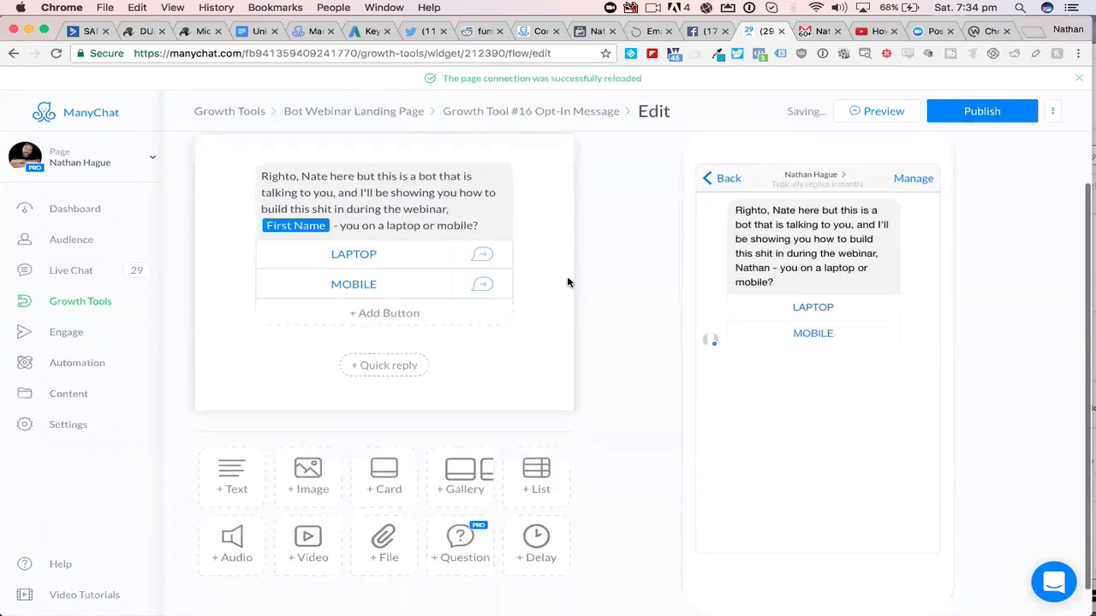
left_click(368, 247)
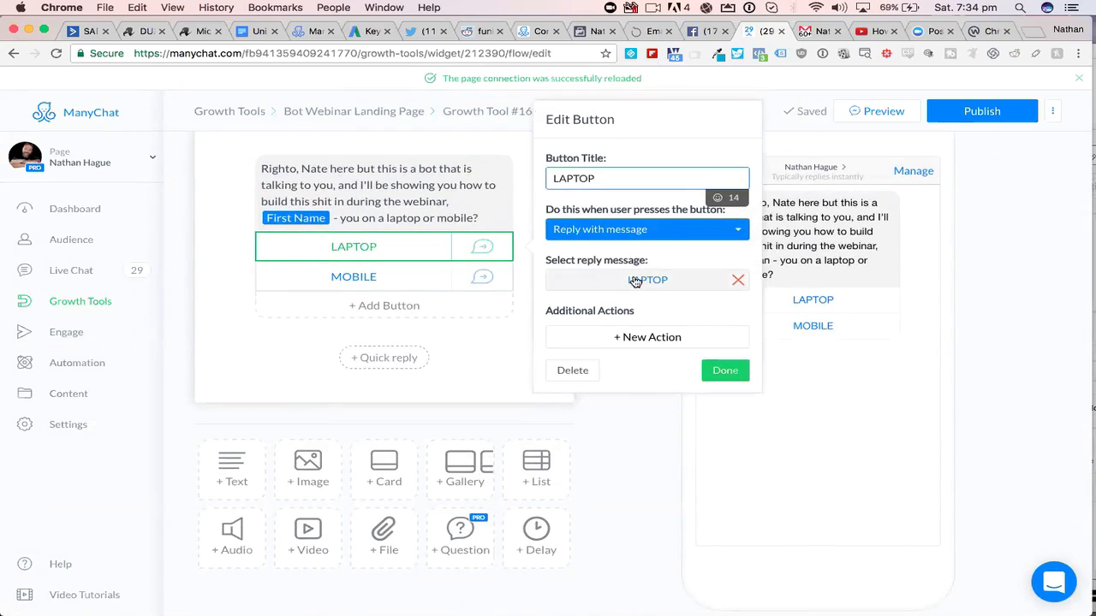
left_click(634, 281)
left_click(378, 236)
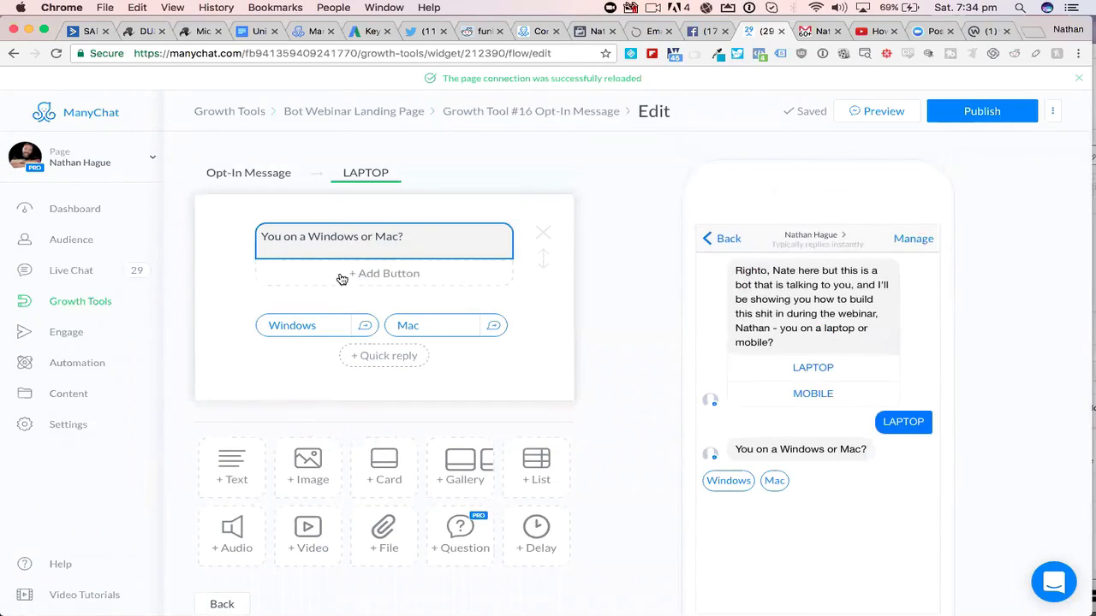
left_click(317, 325)
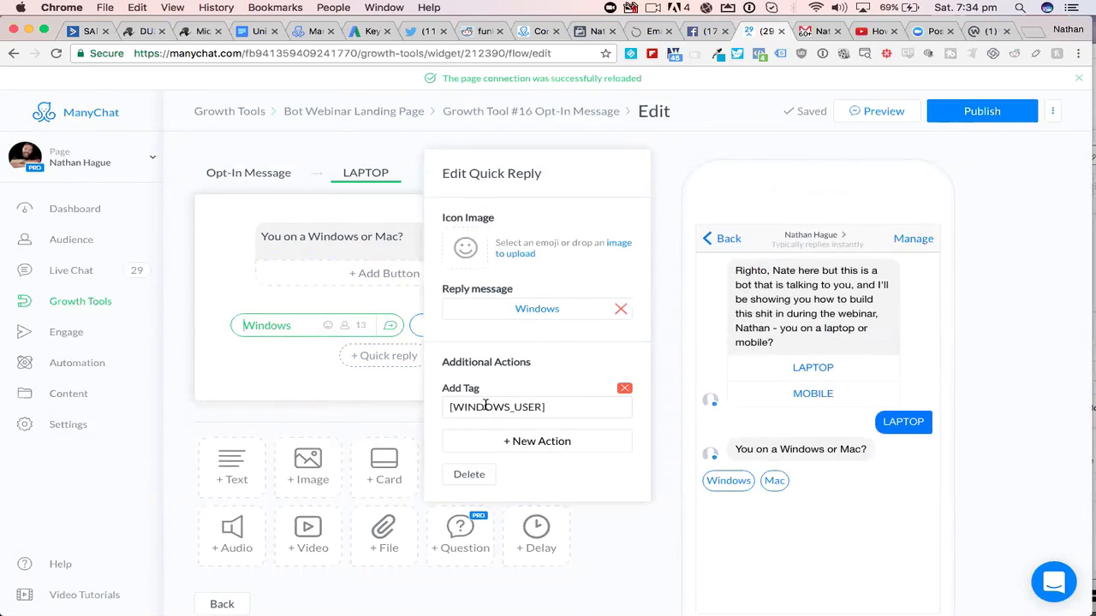
- Remove the Add Tag action for [WINDOWS_USER] from the Windows quick reply
left_click(545, 406)
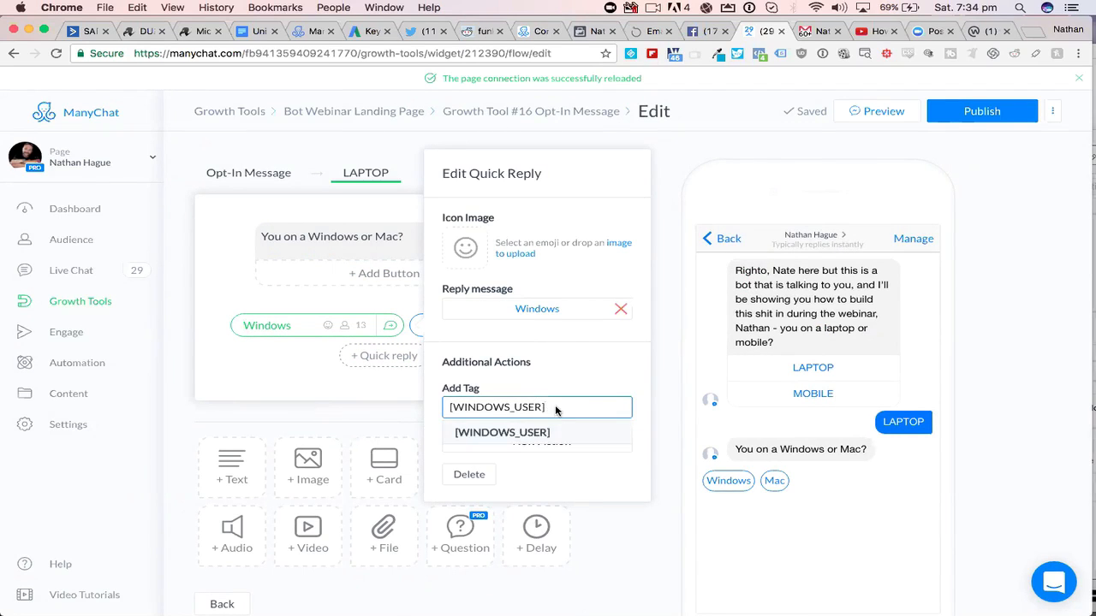
left_click_drag(552, 407, 445, 404)
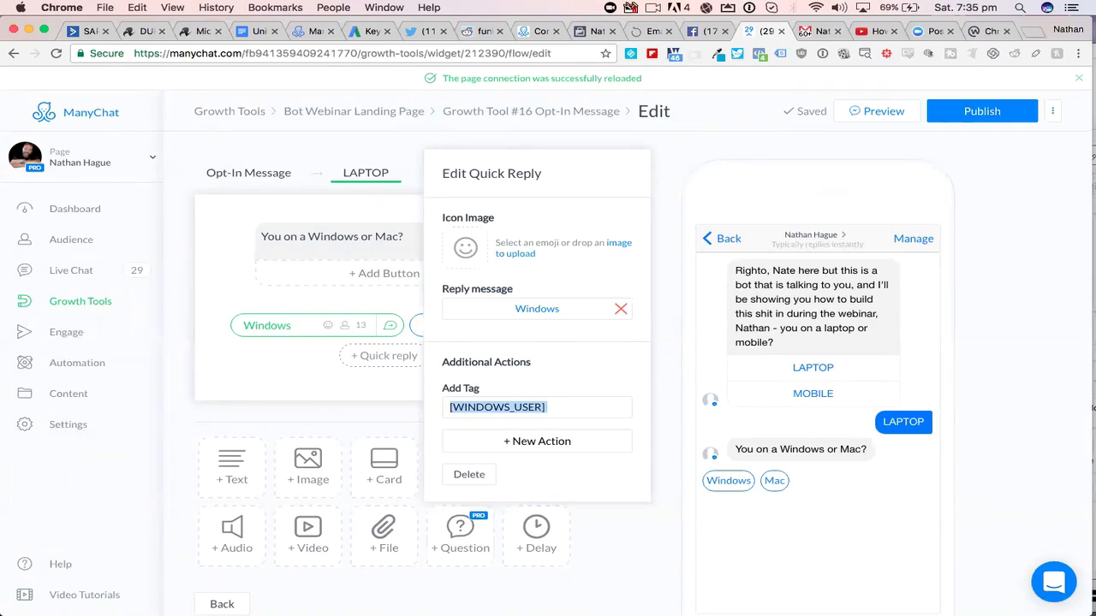
left_click(549, 410)
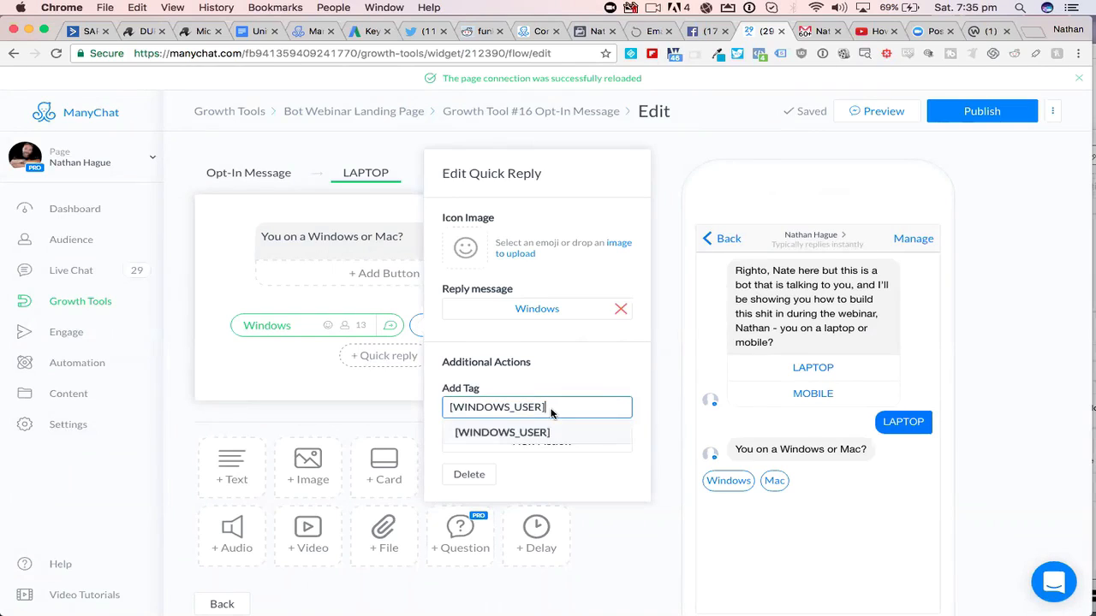
left_click(550, 410)
left_click_drag(550, 408, 473, 407)
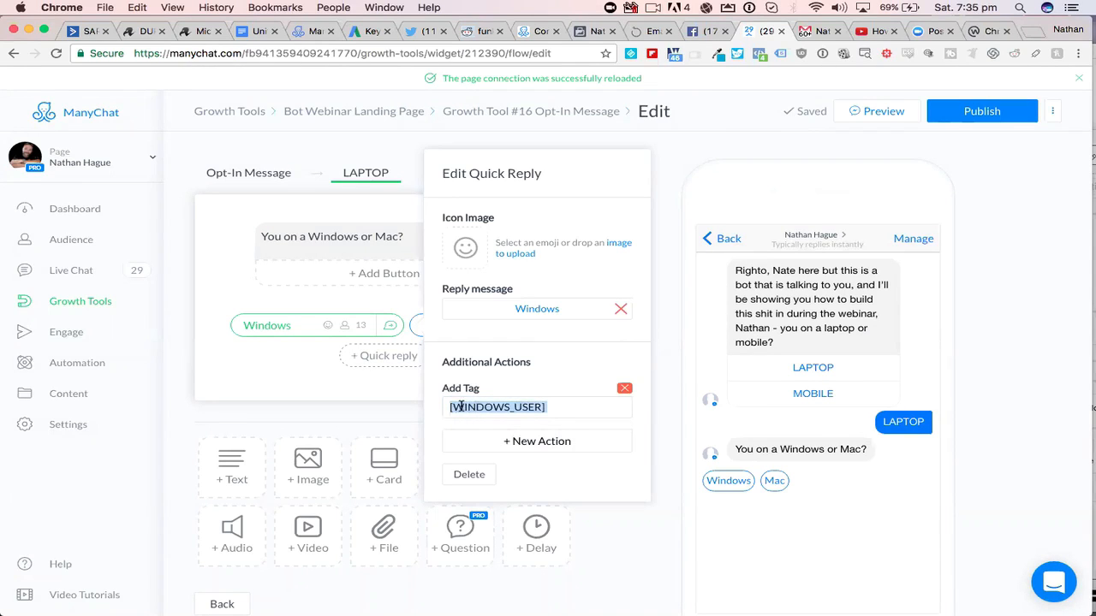
left_click(626, 388)
left_click(695, 133)
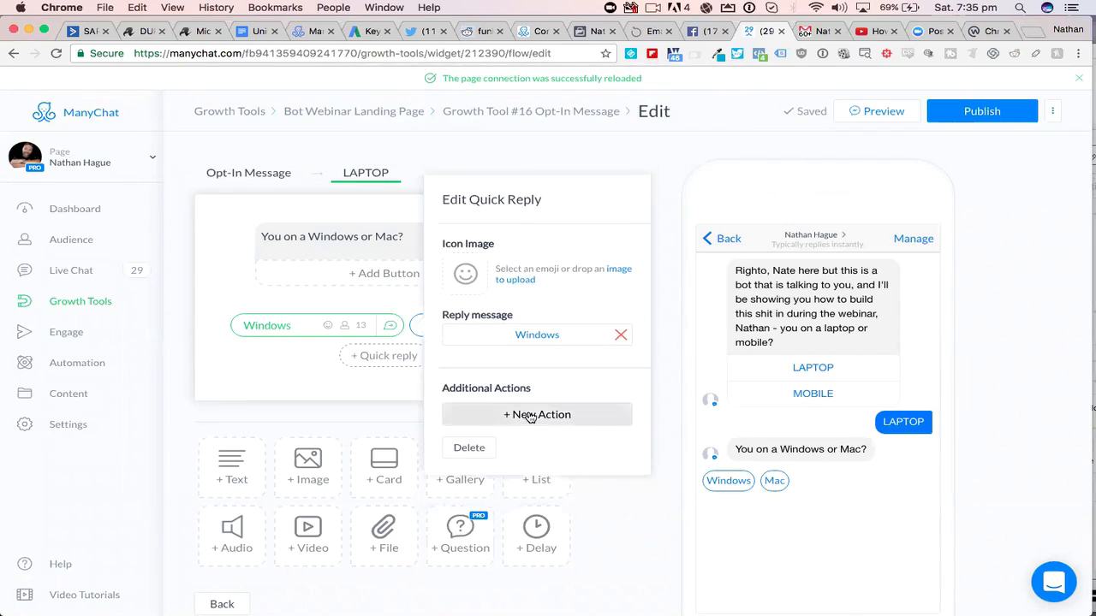
- Add an Add Tag action to the Windows quick reply with a newly created tag, [WINDOZE_USER]
left_click(528, 416)
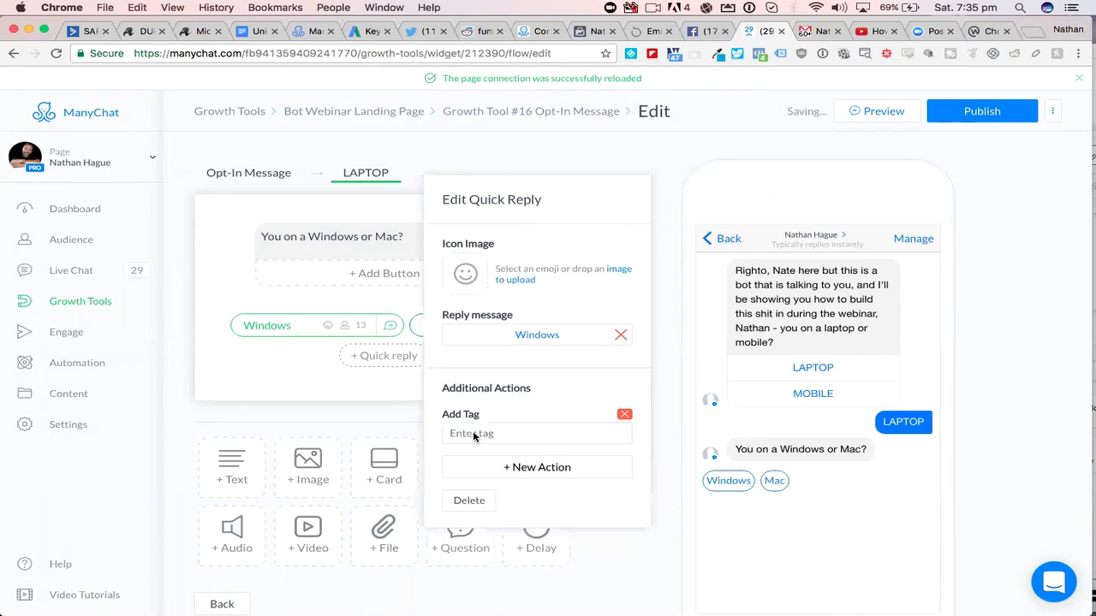
left_click(490, 434)
type("[")
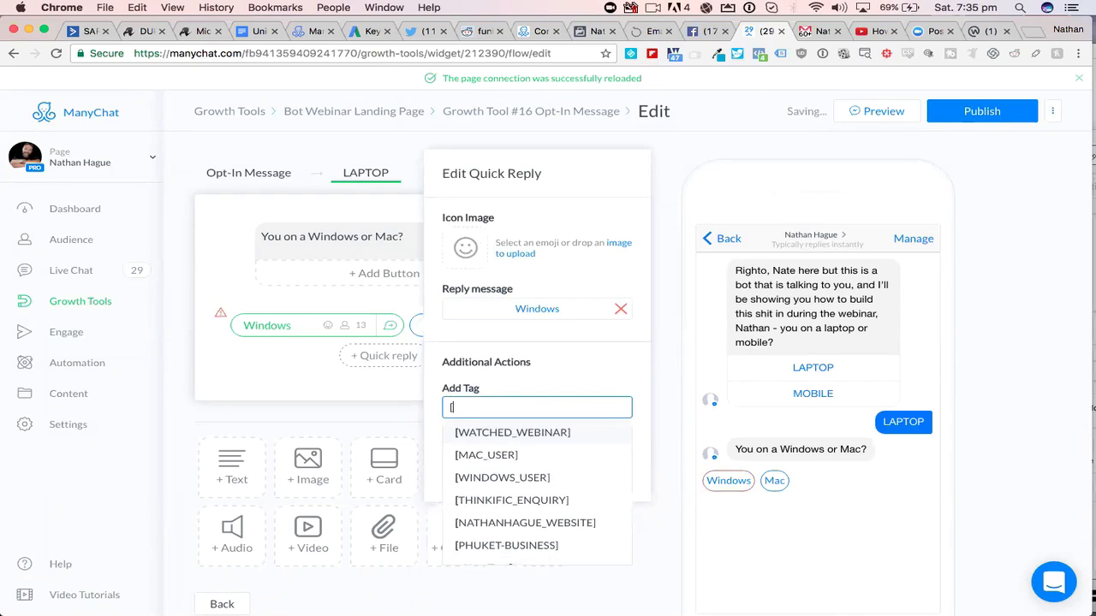
type("WINDOZE")
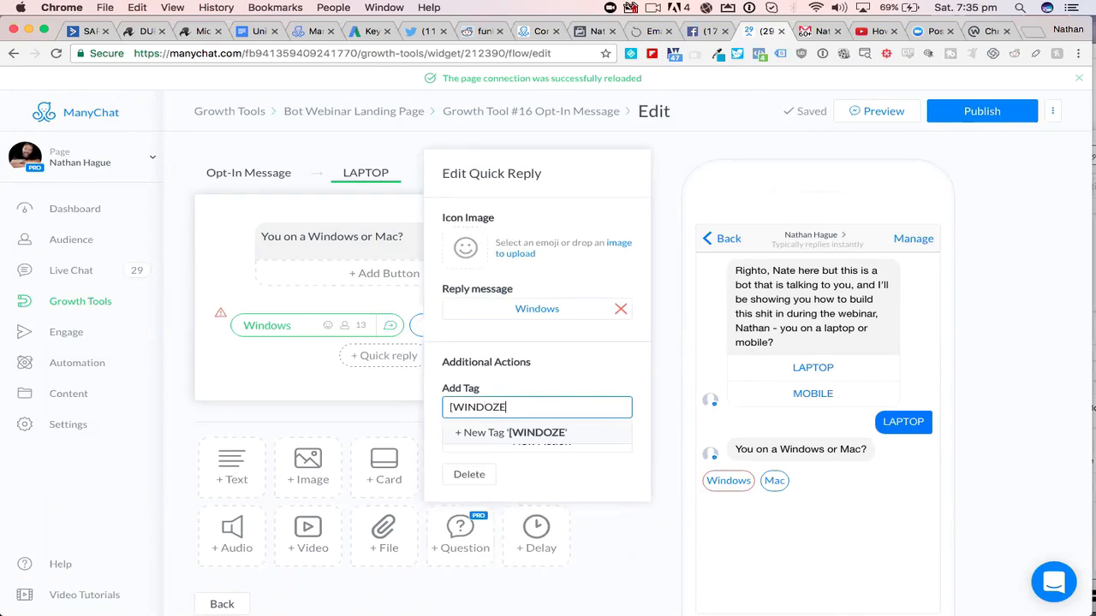
type("_USER]")
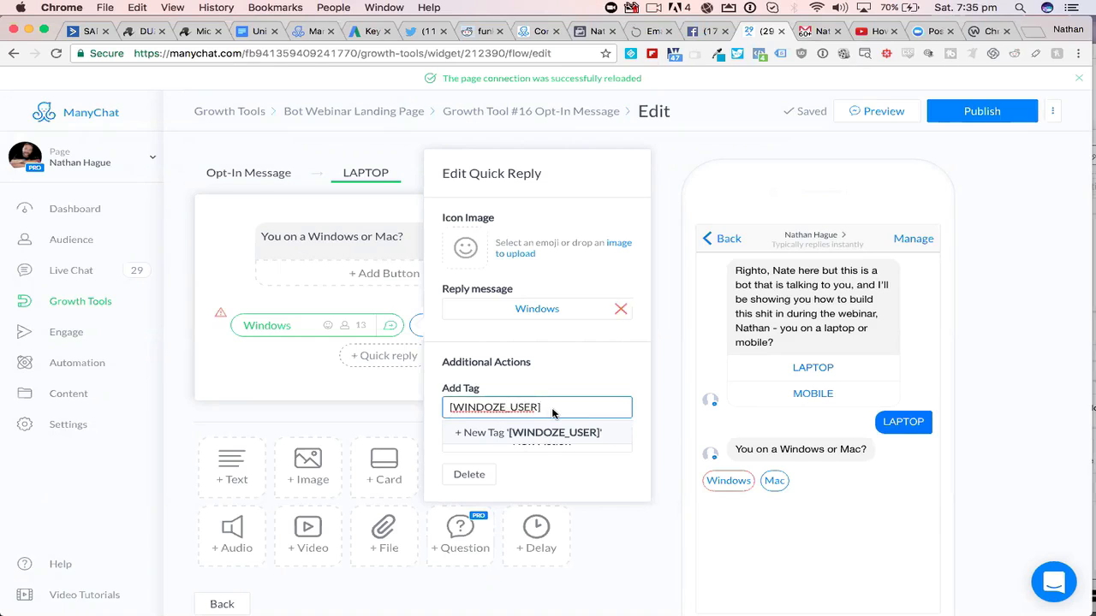
key("Return")
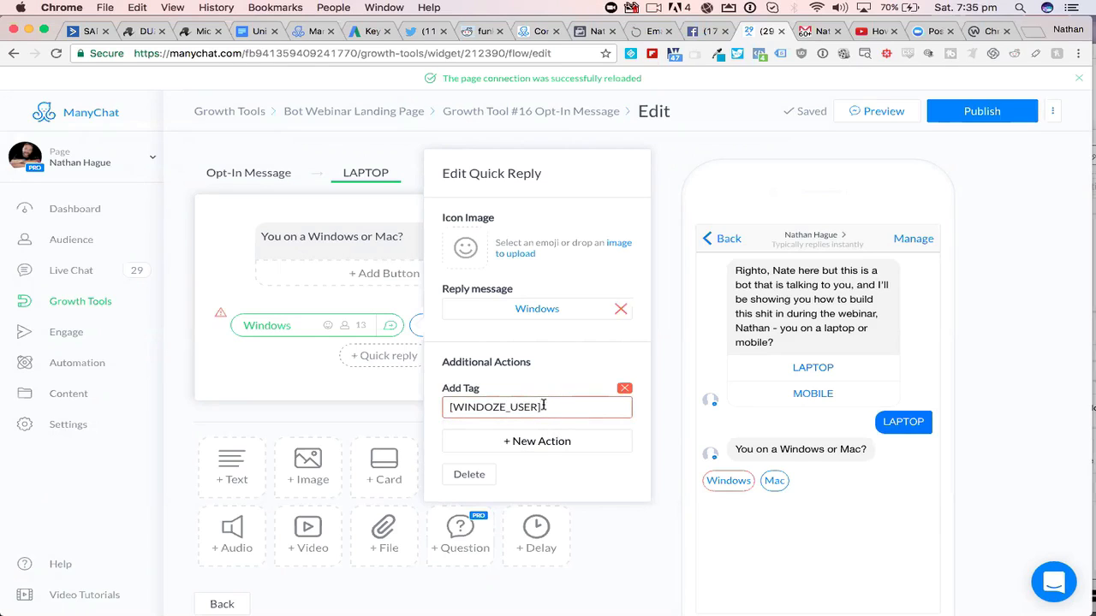
left_click(546, 408)
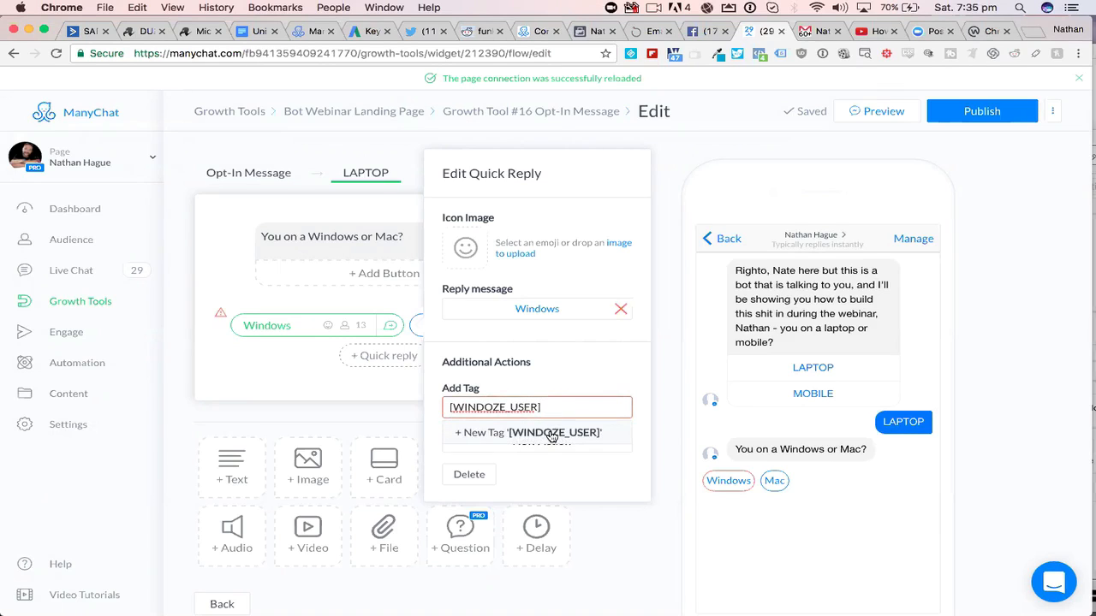
left_click(552, 434)
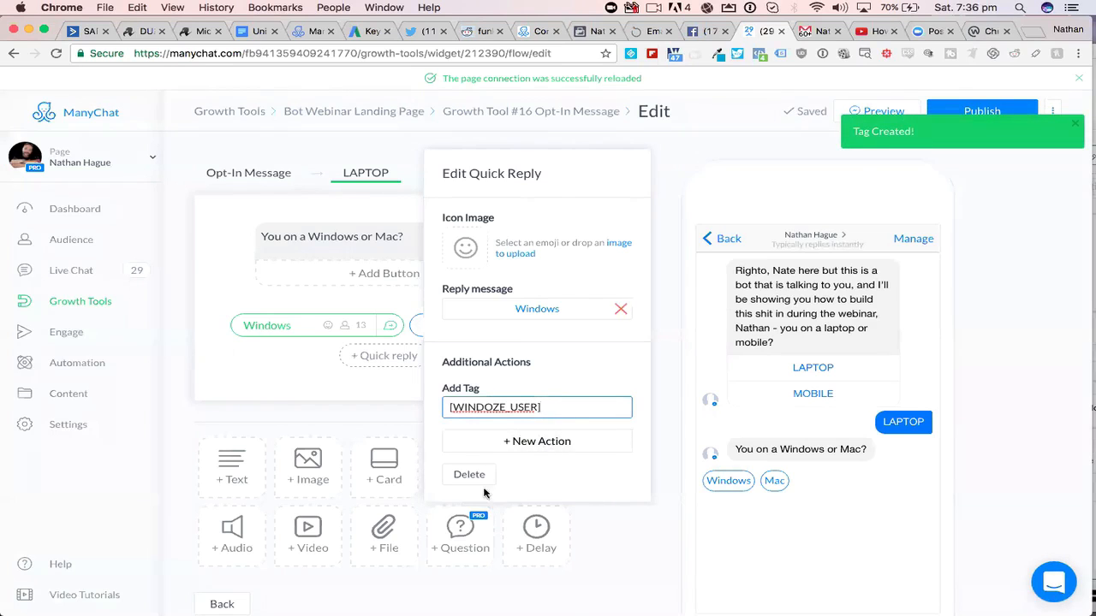
- Delete the Windows quick reply from the LAPTOP message and publish the changes
left_click(467, 476)
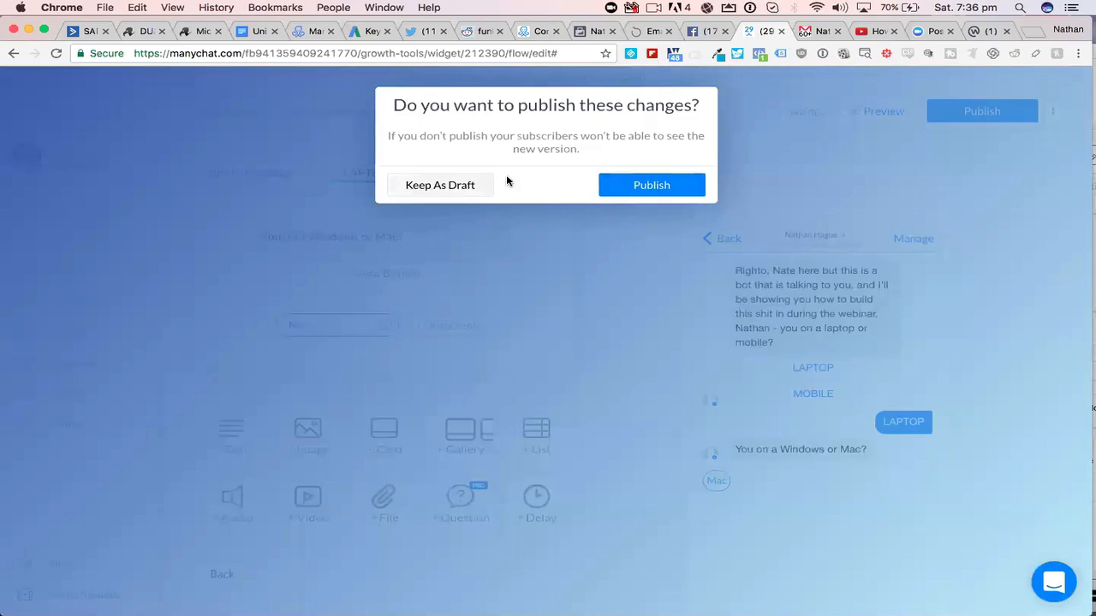
left_click(633, 183)
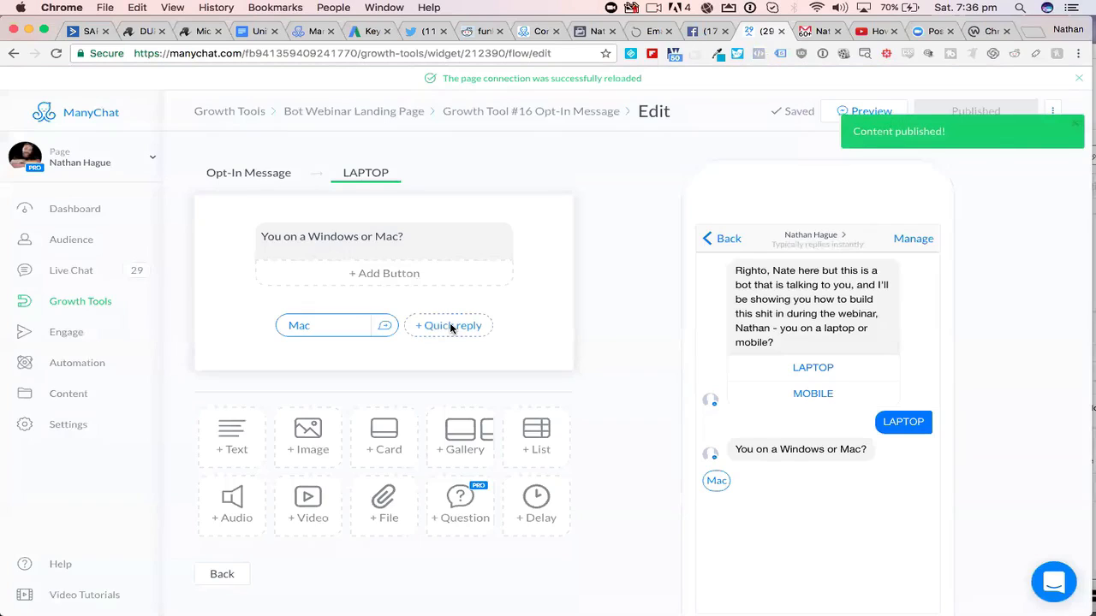
- Add a new quick reply "Windows" to the LAPTOP message and create a new reply message for it
left_click(450, 326)
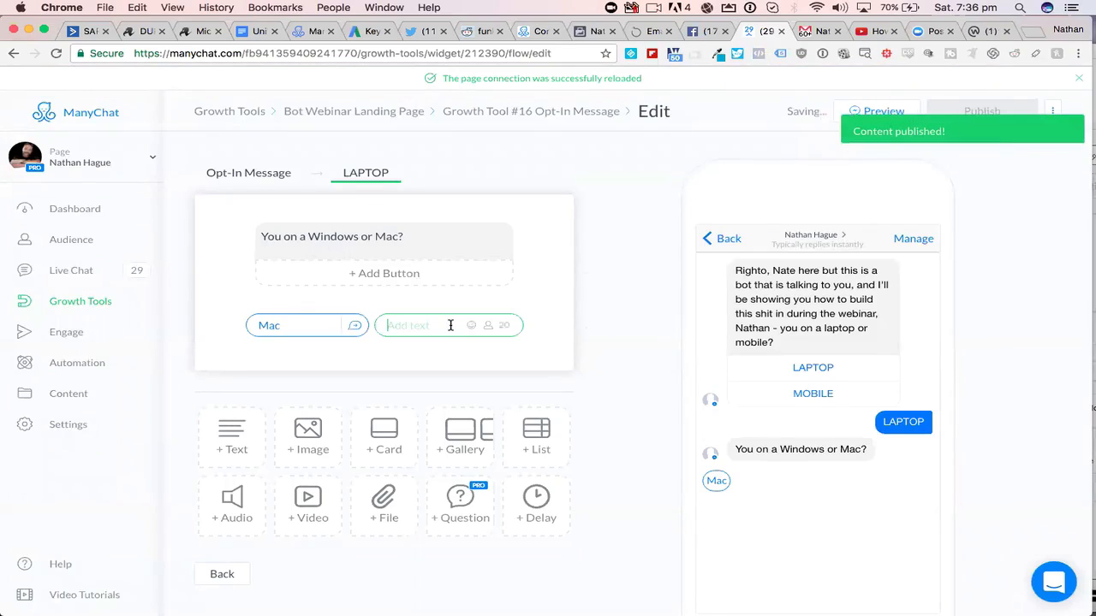
type("Windows")
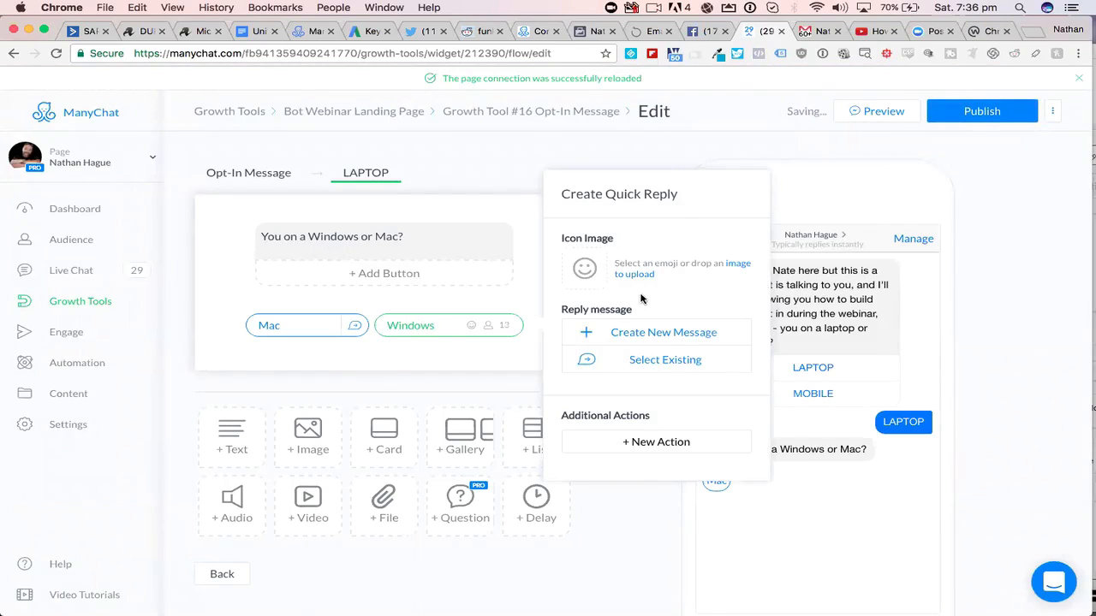
left_click(651, 344)
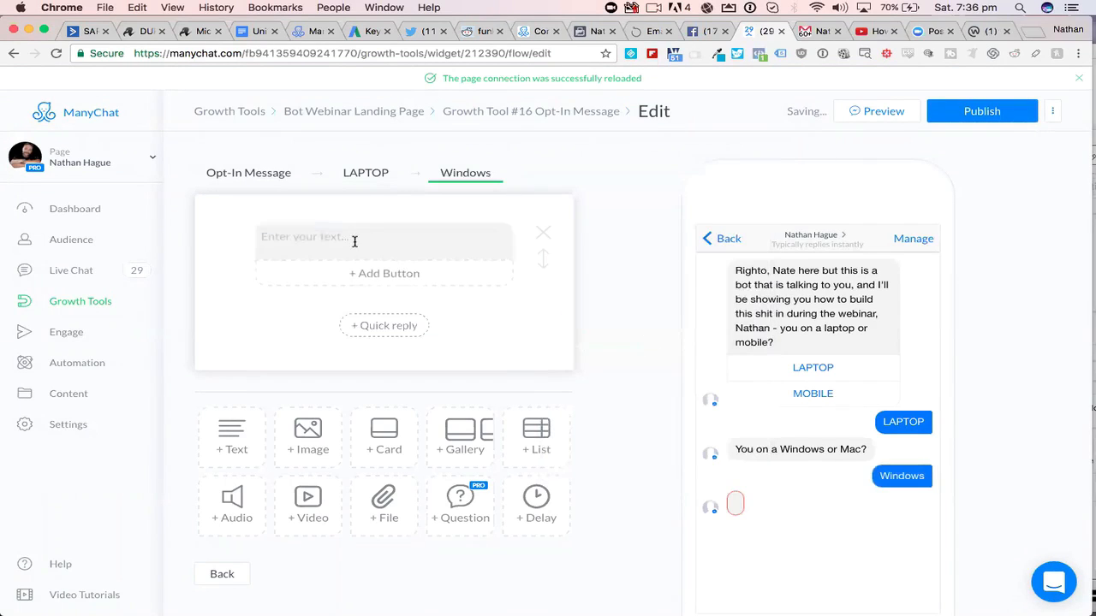
- Enter "Awesome - watch" as the opening text of the Windows reply message
left_click(355, 239)
type("Awesome - atch out fo")
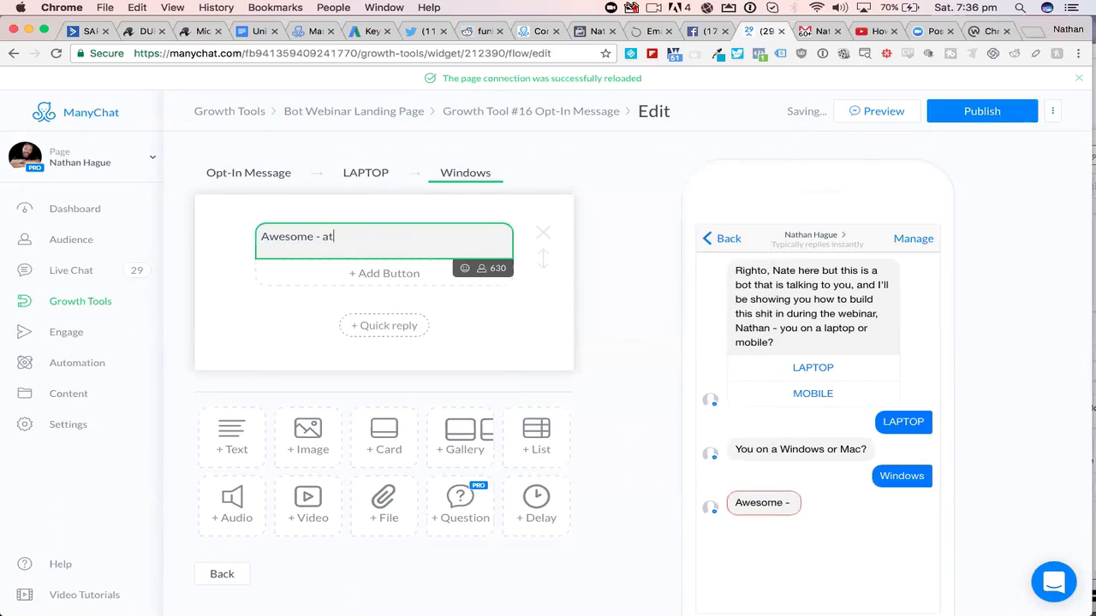
key("BackSpace")
key("BackSpace")
key("BackSpace")
key("BackSpace")
key("BackSpace")
key("BackSpace")
key("BackSpace")
key("BackSpace")
key("BackSpace")
key("BackSpace")
key("BackSpace")
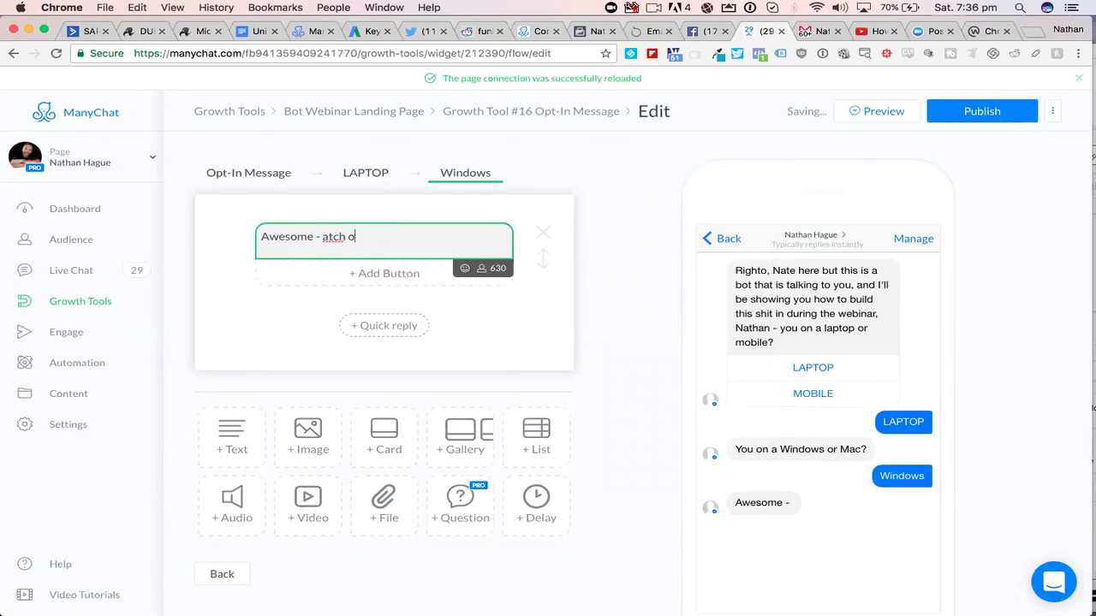
type("watch")
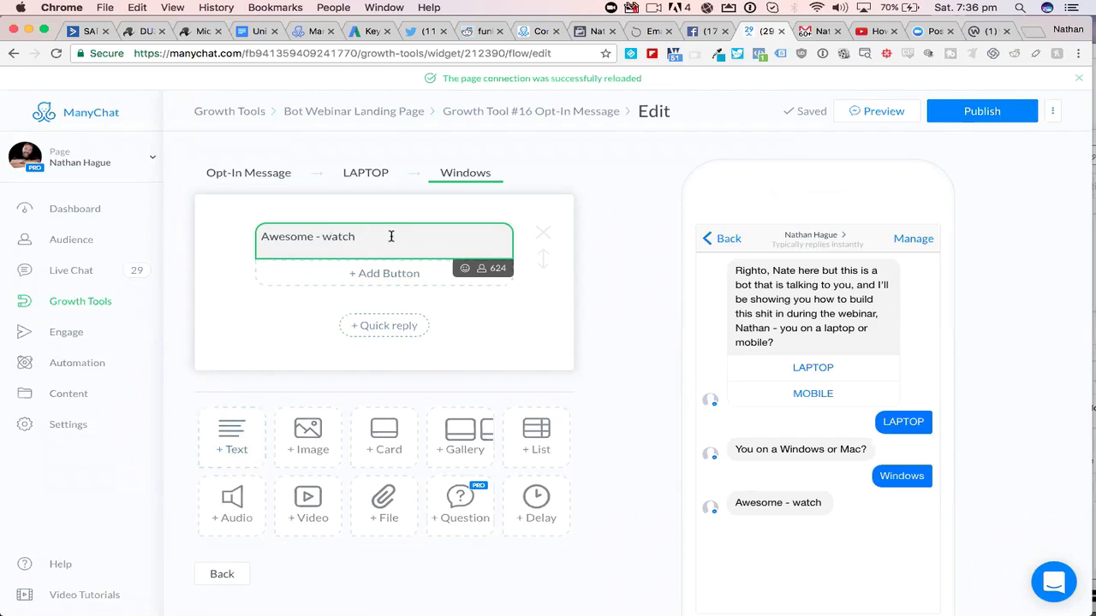
- Insert the First Name variable after "watch" in the Windows reply message and remove it again
left_click(483, 271)
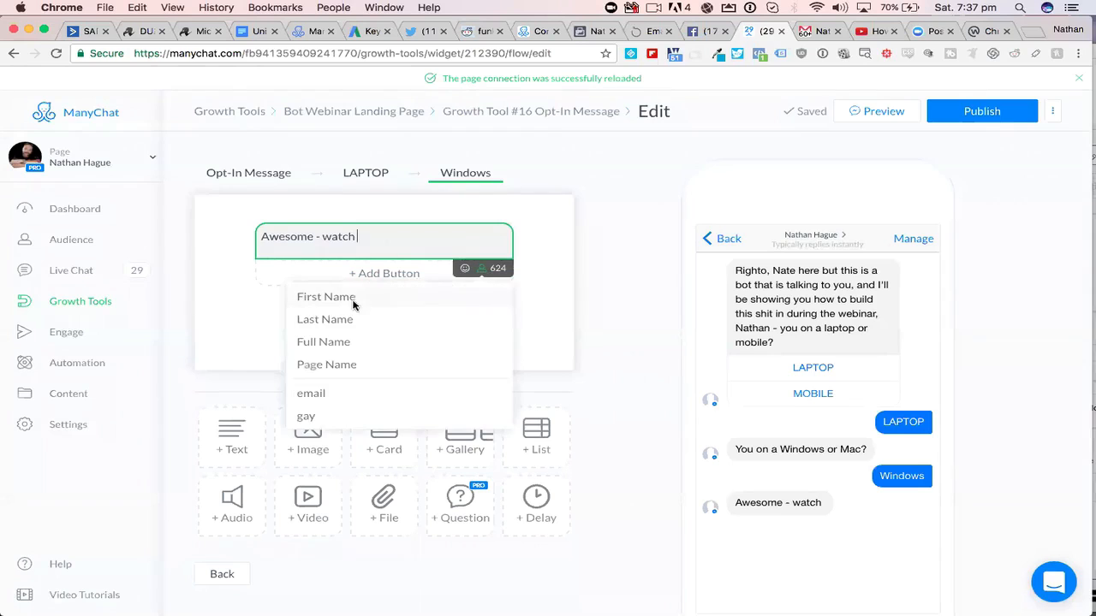
left_click(355, 298)
left_click(454, 248)
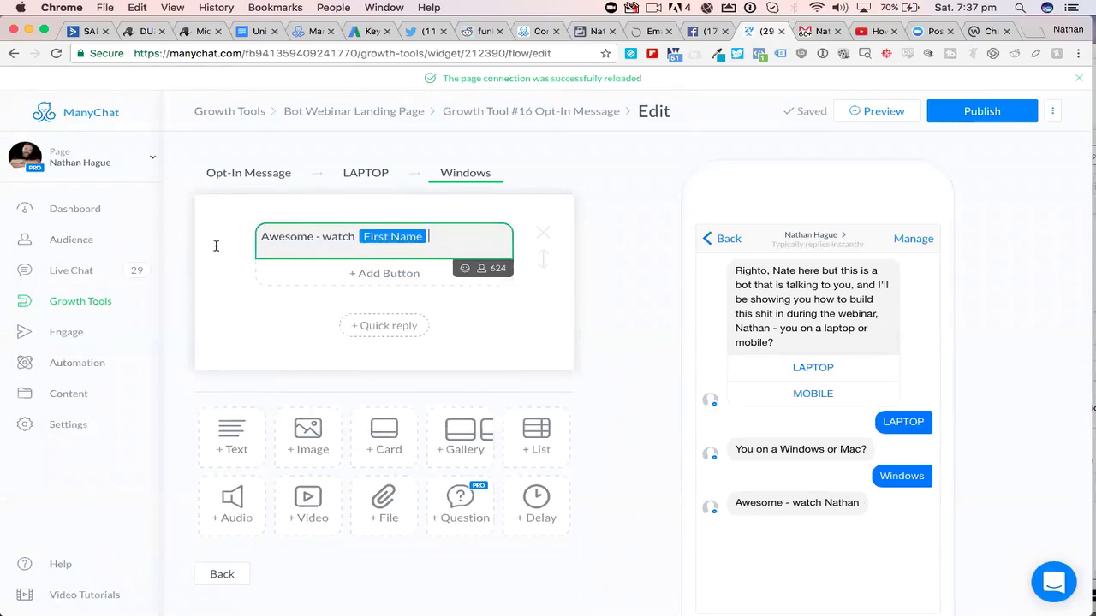
left_click_drag(240, 240, 356, 242)
left_click(356, 241)
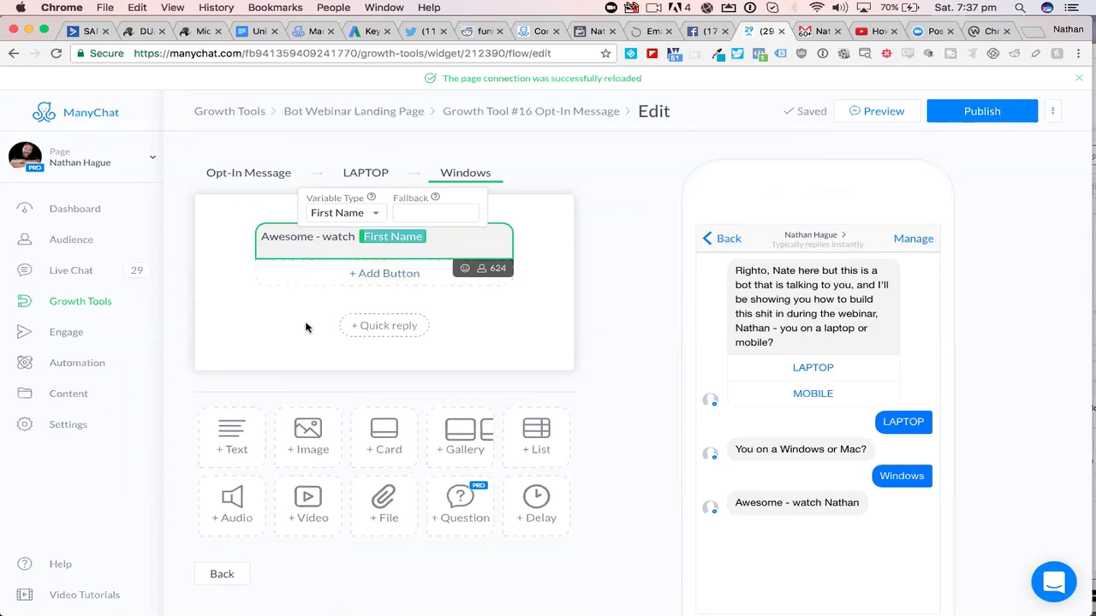
left_click(435, 237)
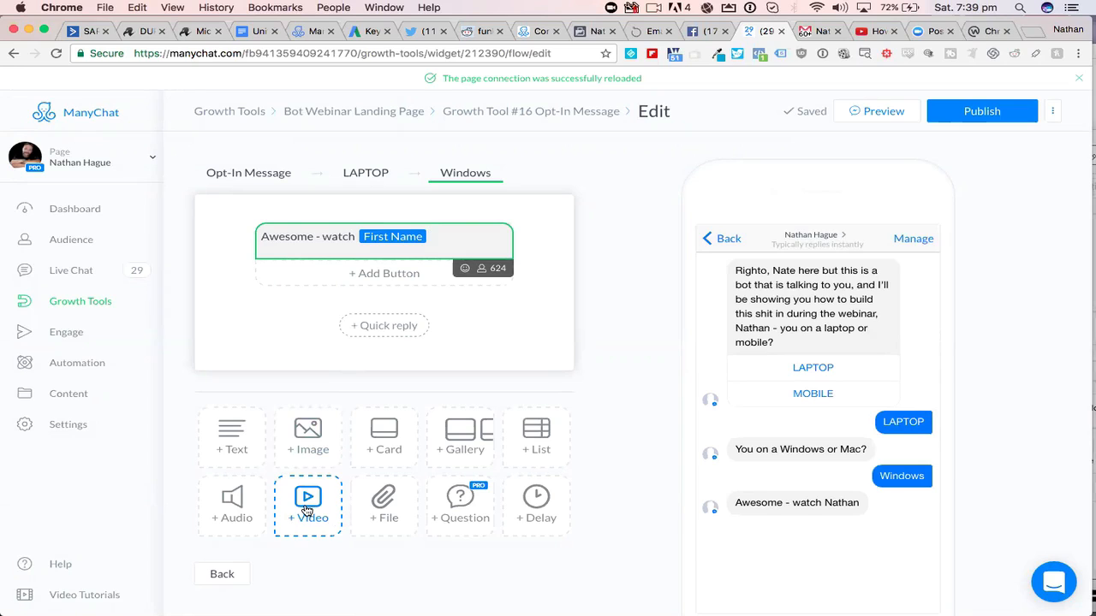
left_click(323, 573)
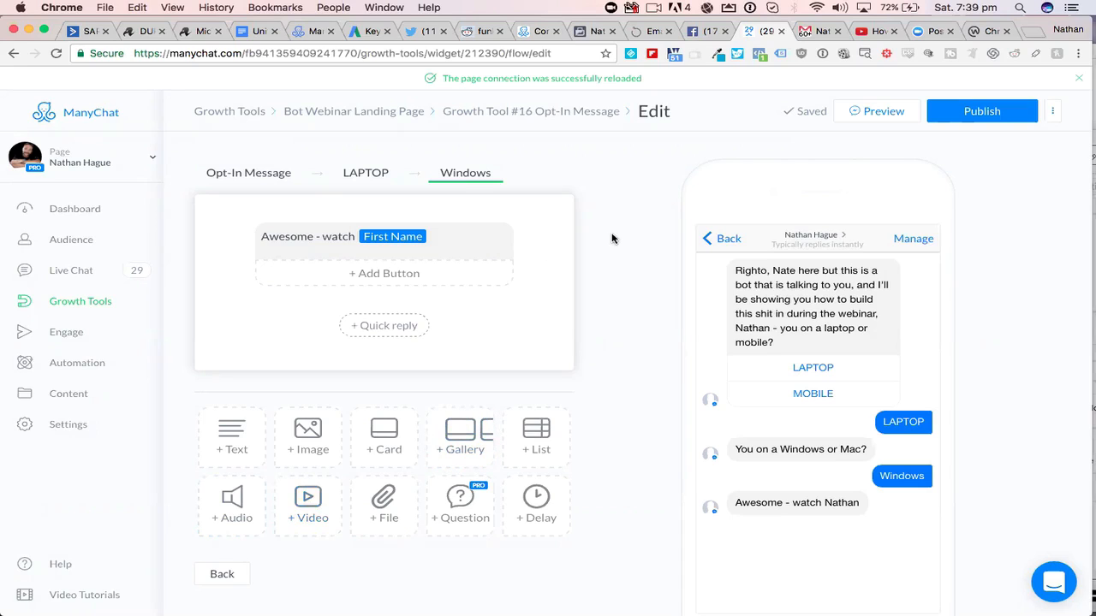
left_click(436, 240)
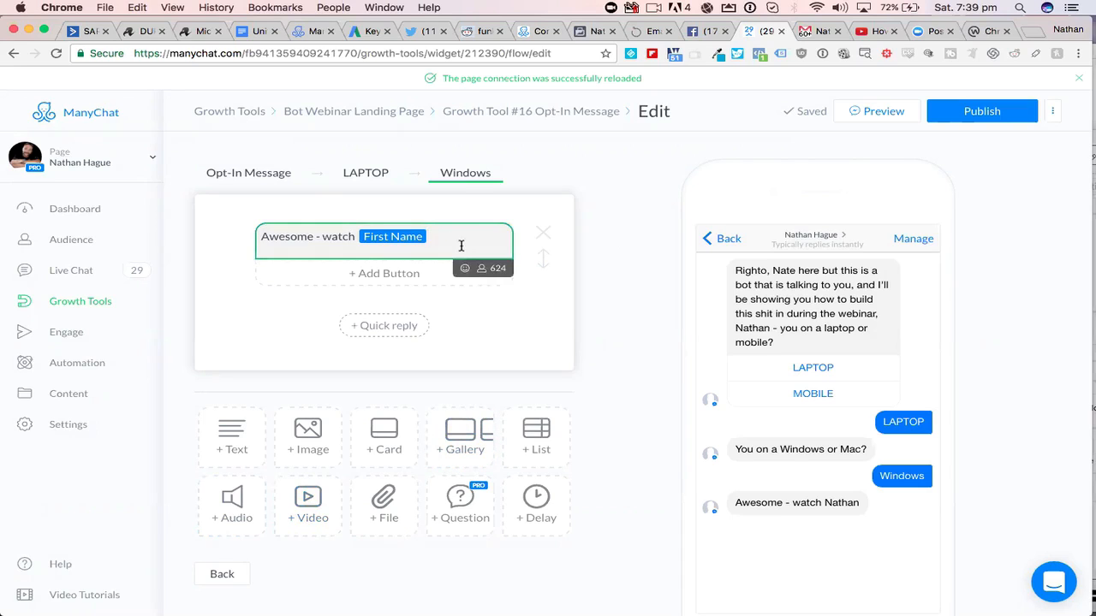
key("BackSpace")
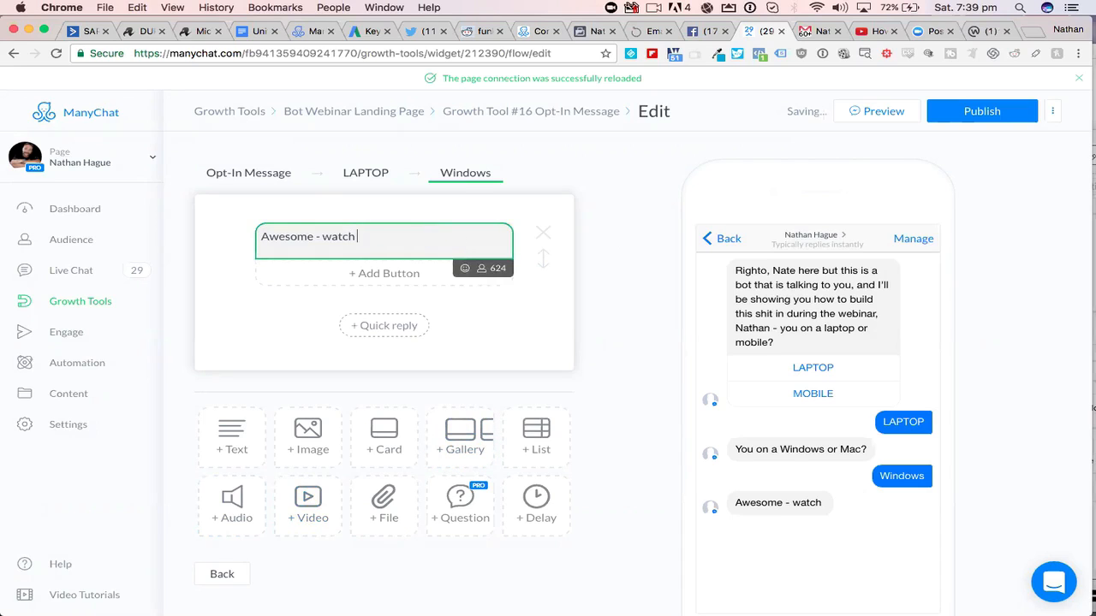
- Complete the Windows reply text with "out for the link shortly." and publish the flow
type("out for the lin")
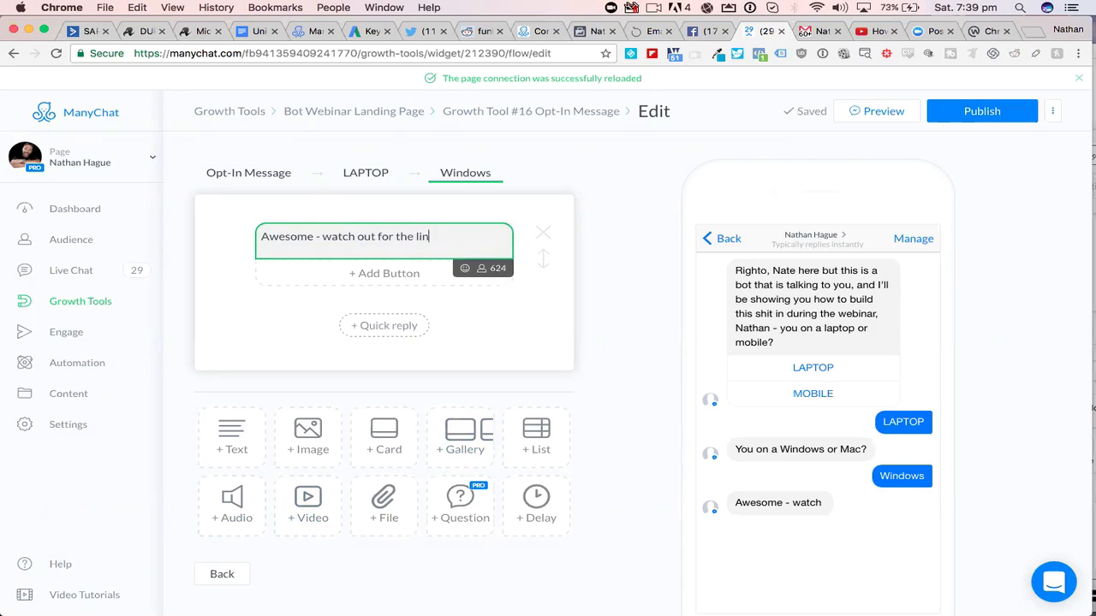
type("k shortly.")
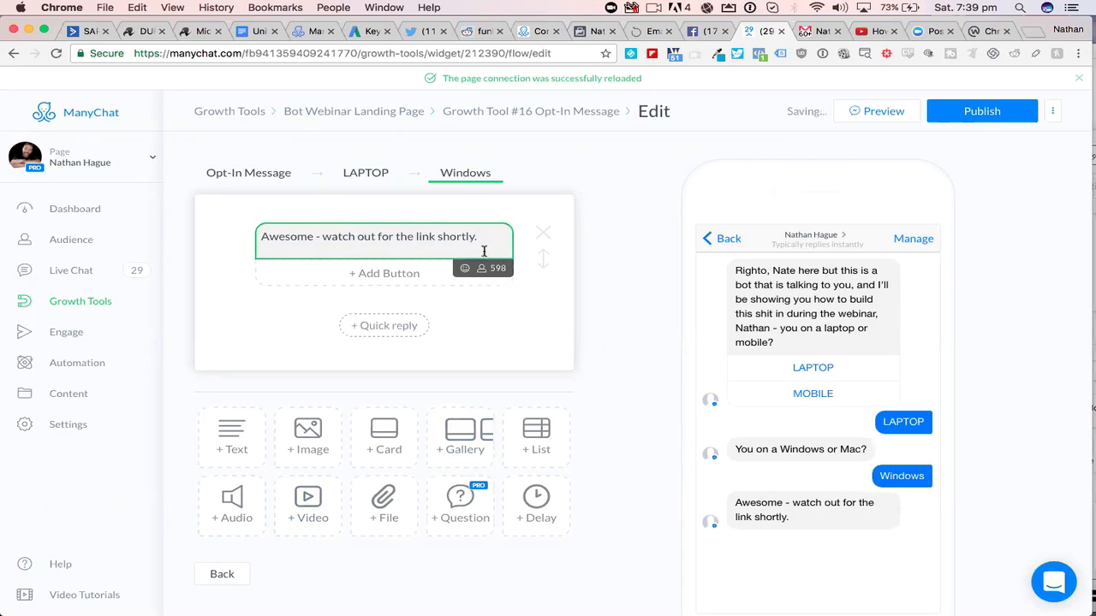
left_click(986, 120)
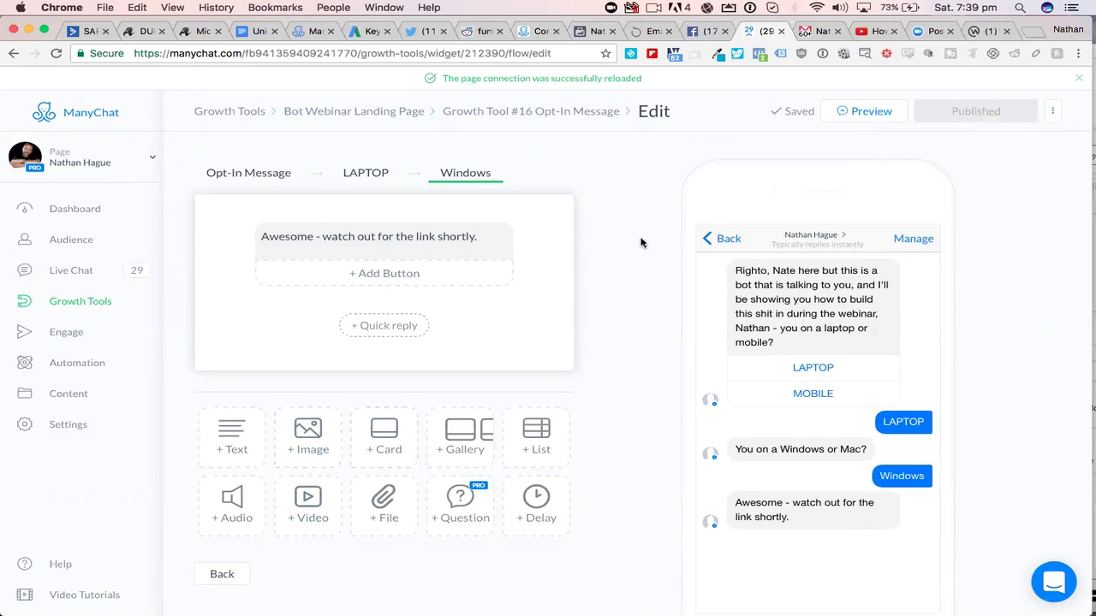
- Send a preview of the flow, switch to the Facebook chat and test it by answering LAPTOP and Mac
left_click(867, 114)
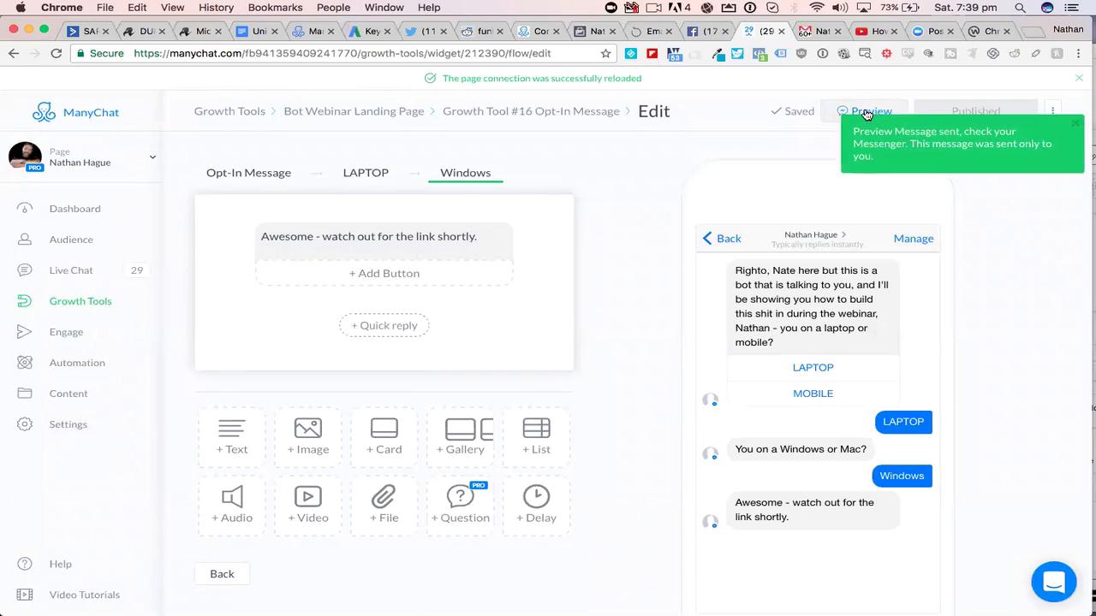
left_click(702, 32)
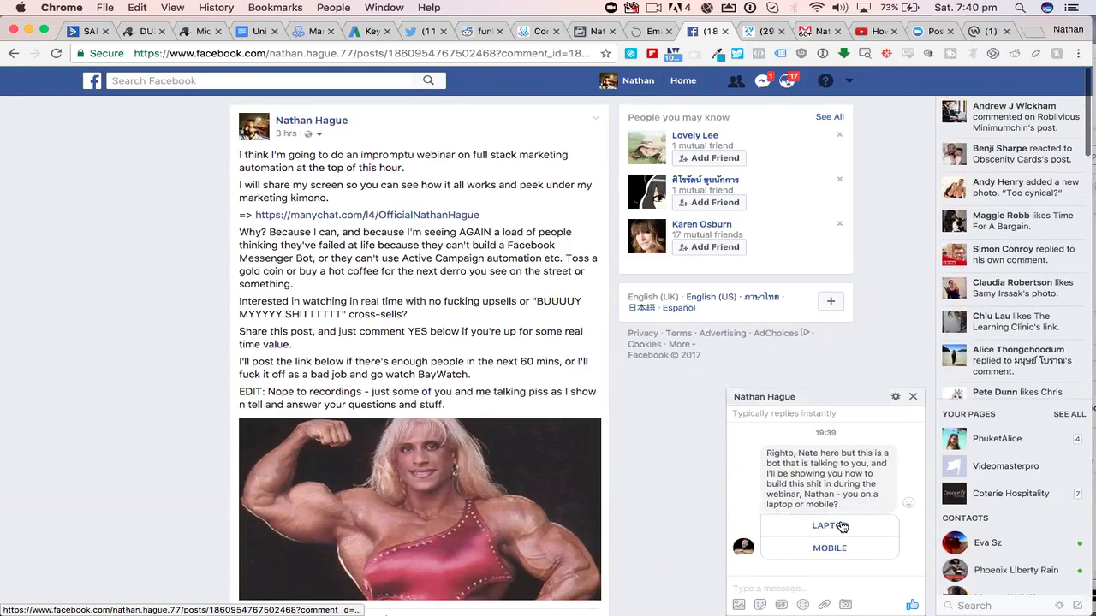
left_click(835, 527)
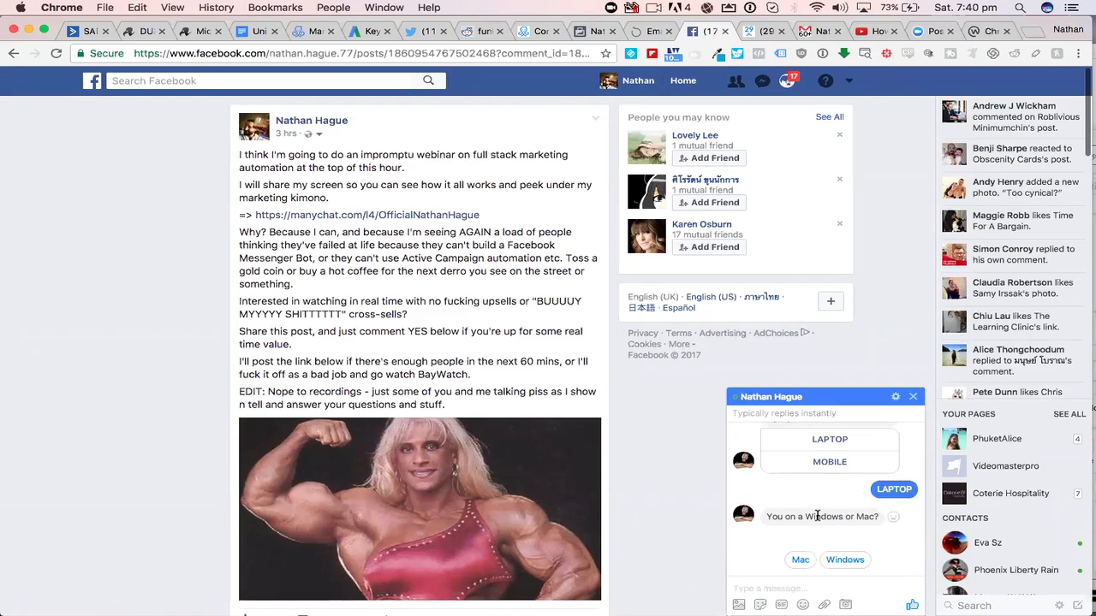
scroll(817, 516, "up", 3)
scroll(818, 518, "down", 4)
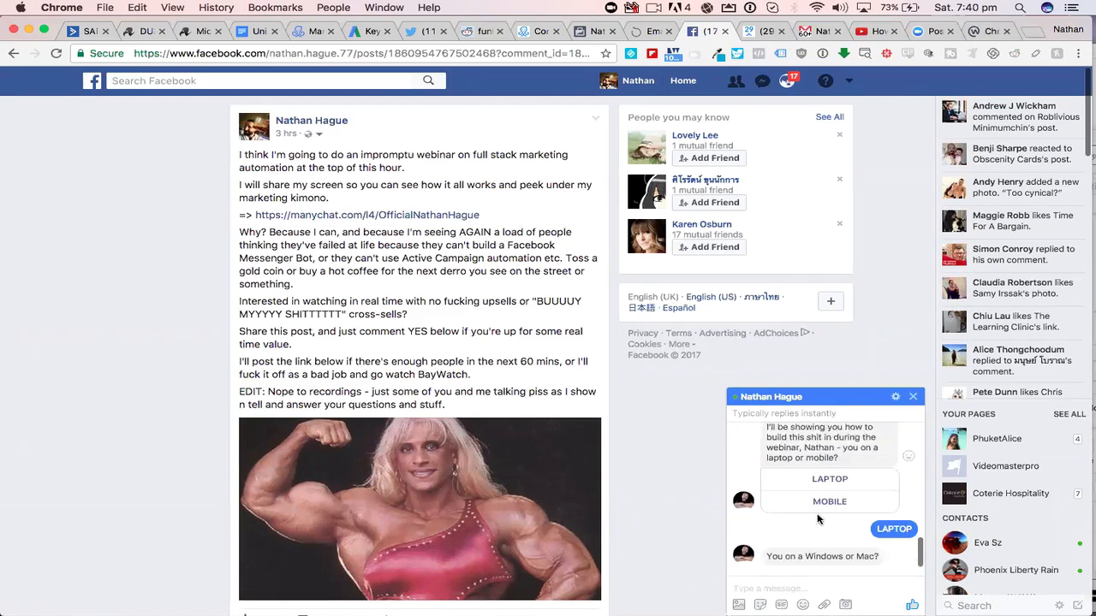
left_click(799, 560)
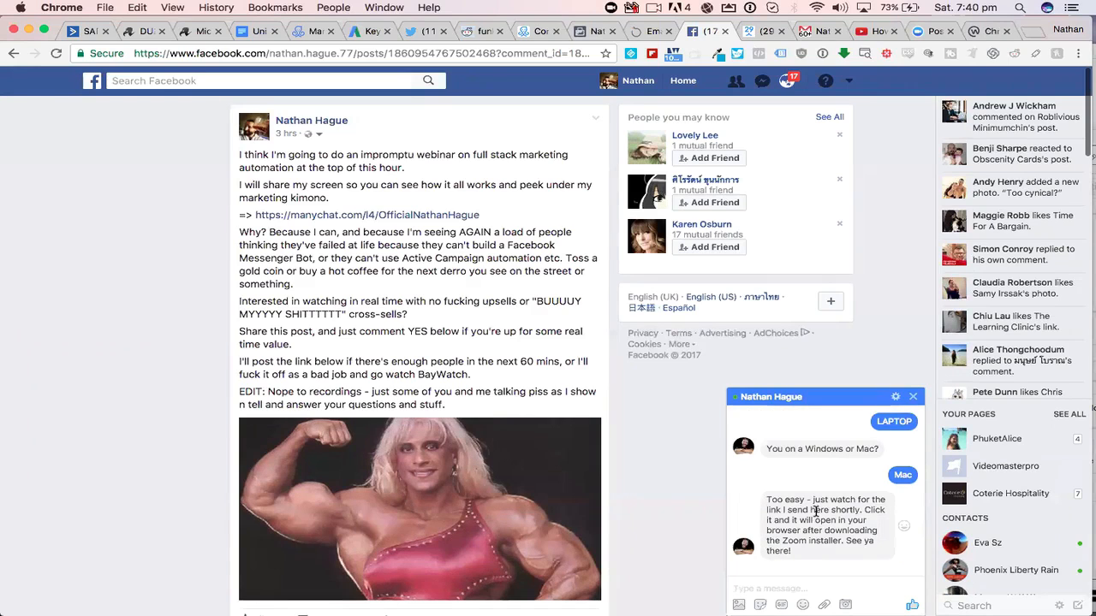
- Return to ManyChat and reload the Growth Tools list to check the current statistics
left_click(758, 32)
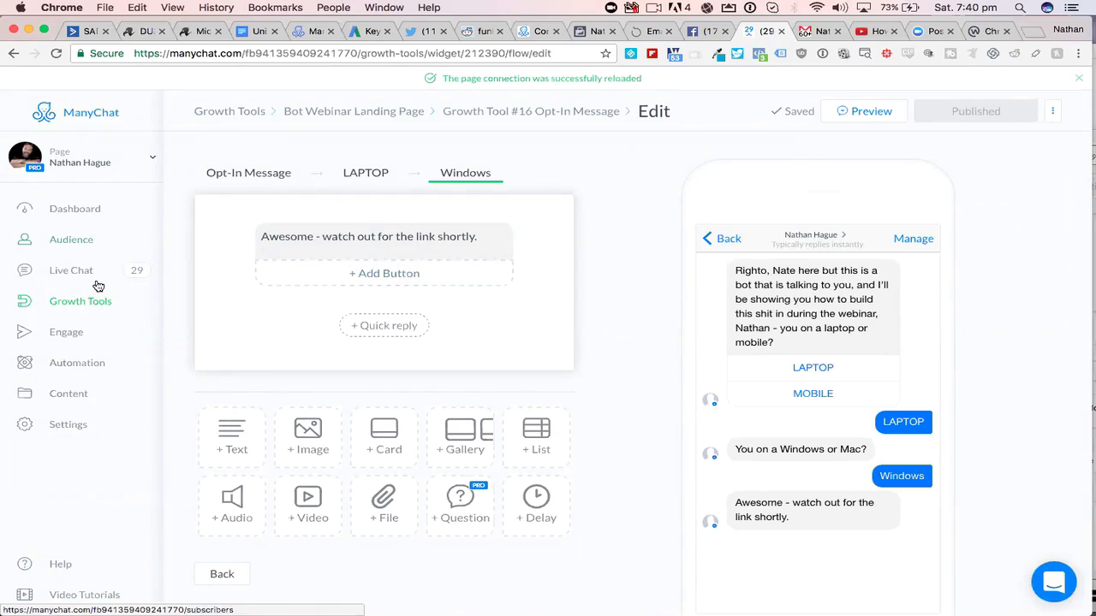
left_click(74, 304)
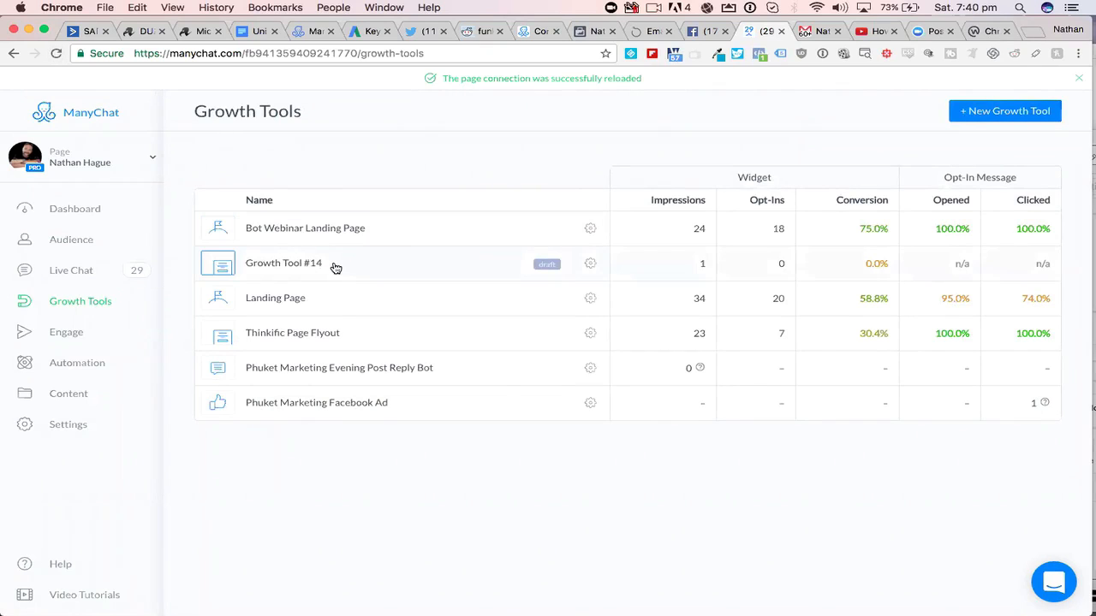
left_click(56, 53)
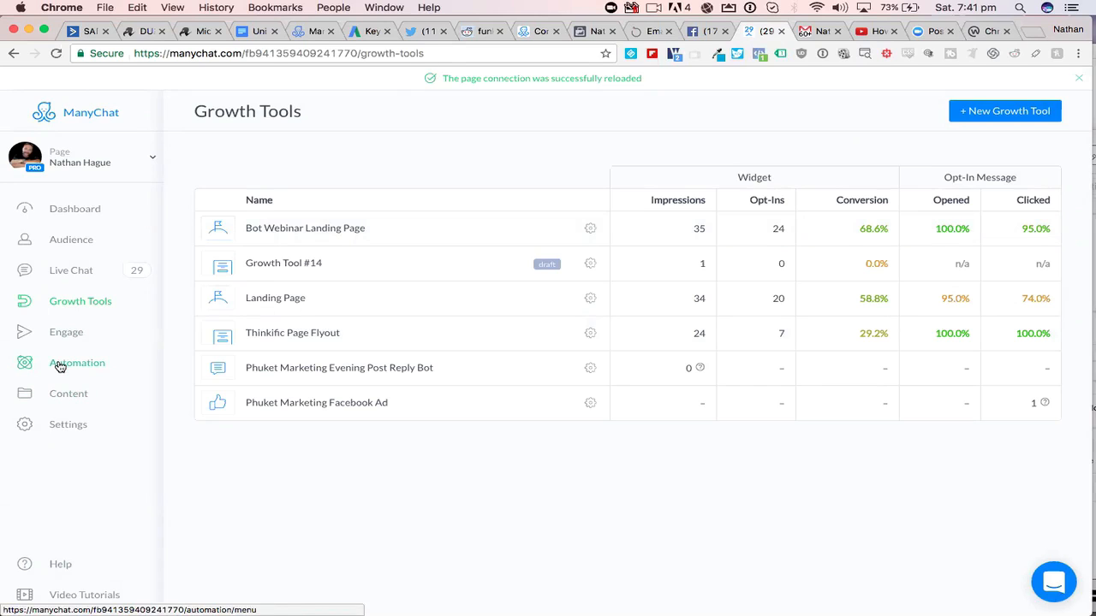
- Open the Bot Webinar Landing Page growth tool and view its Submitted State settings
left_click(320, 229)
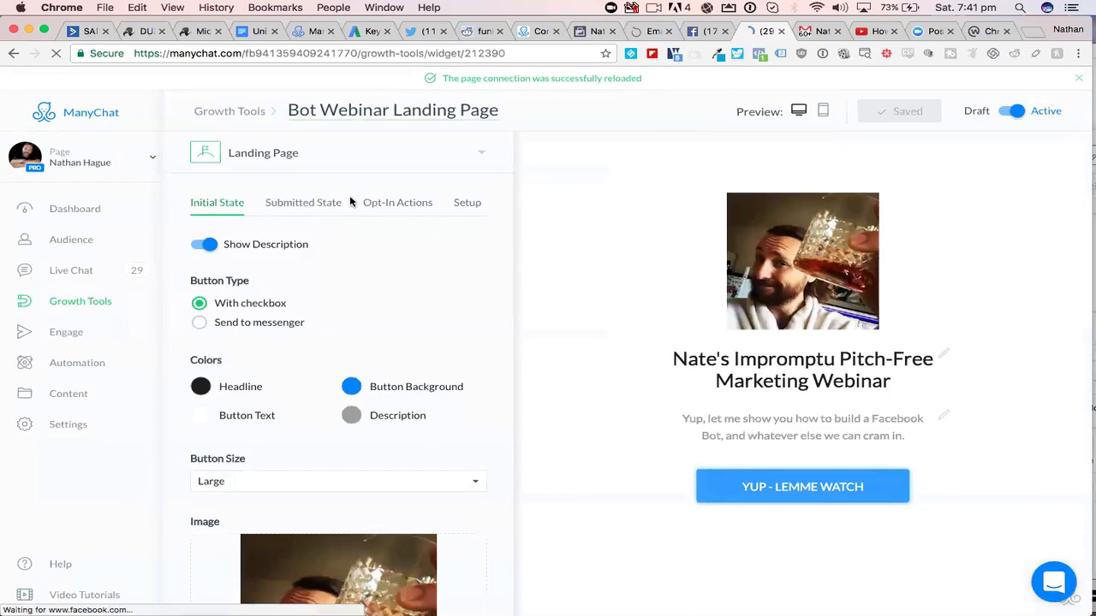
left_click(288, 202)
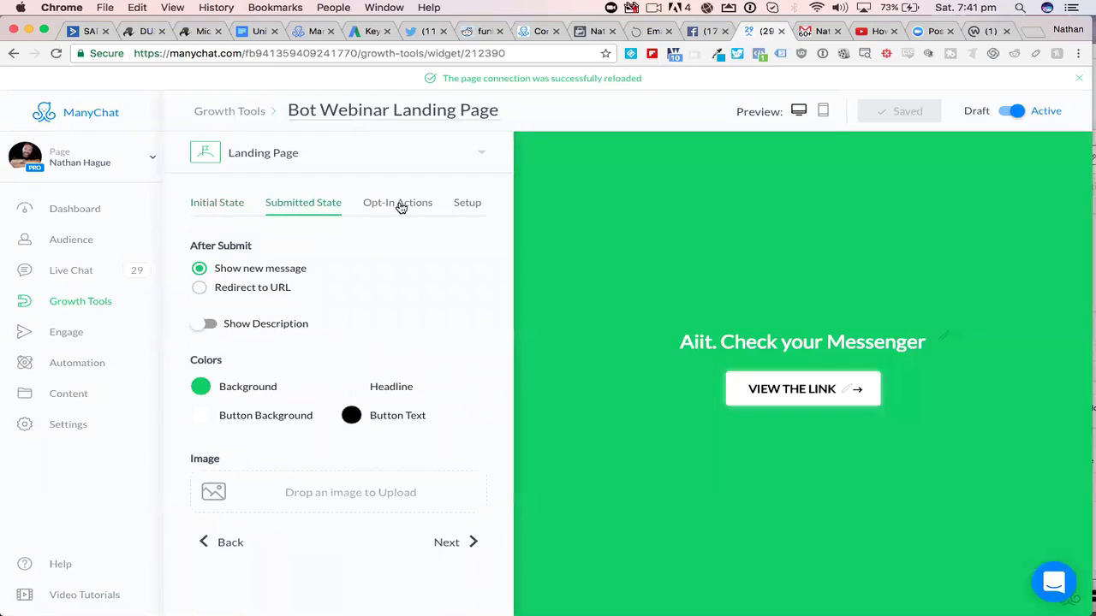
- Review the Bot Webinar Landing Page's Opt-In Actions and its Setup section with the landing page URL
left_click(400, 208)
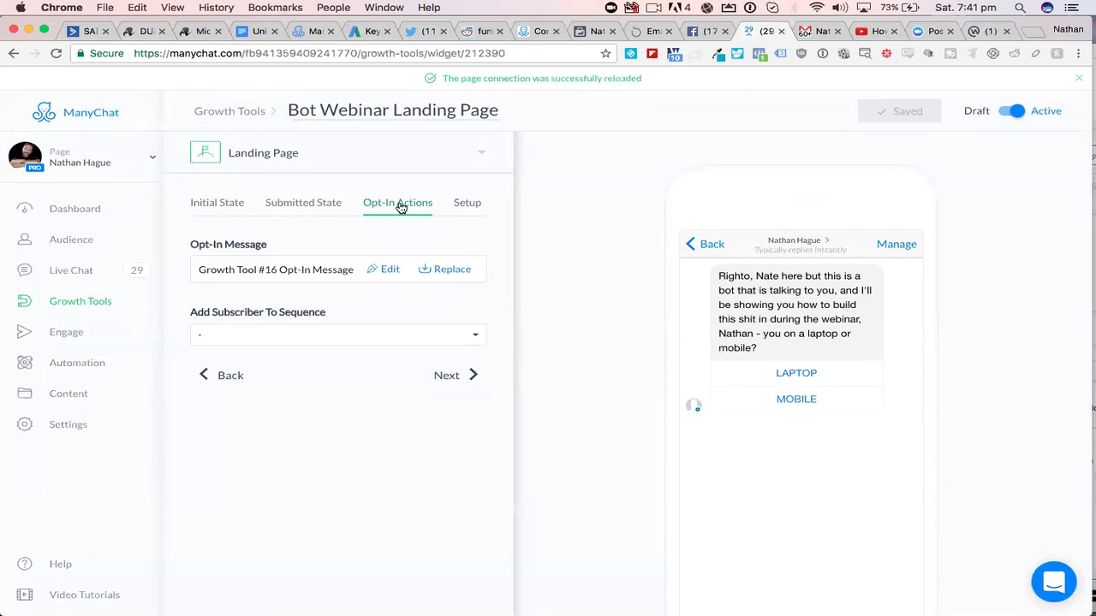
left_click(466, 205)
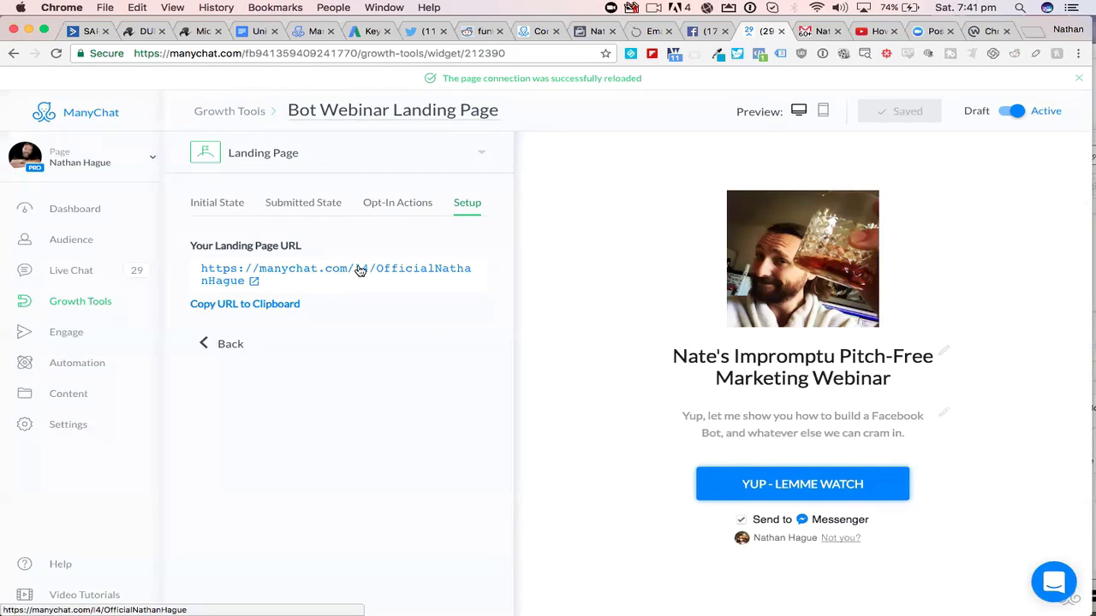
- Switch to the YouTube video "How To Hack a Website in 10 Seconds" and play its first few seconds
left_click(865, 32)
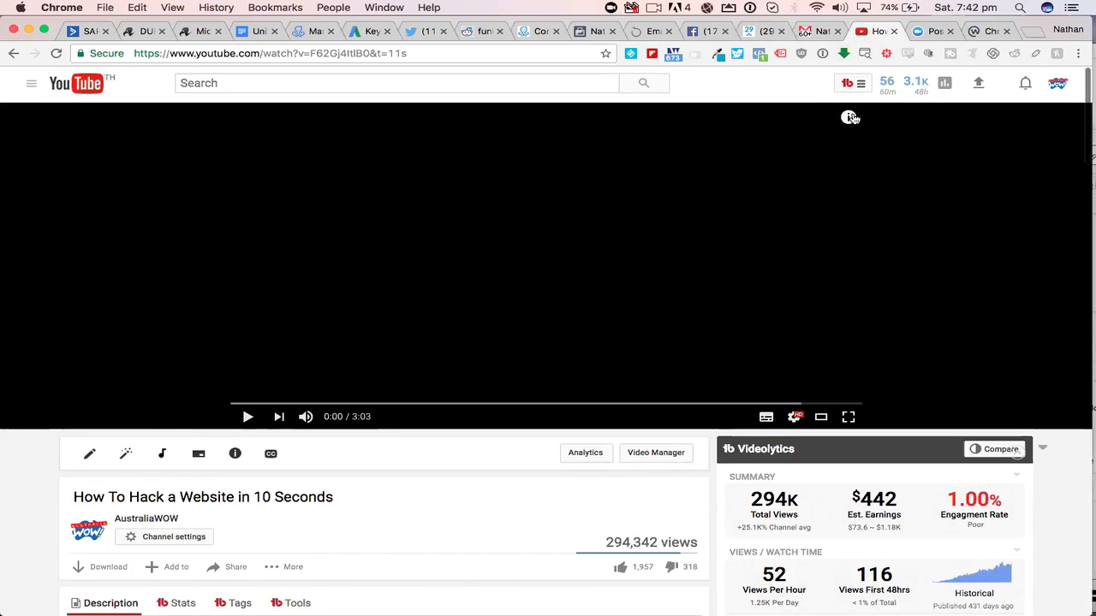
left_click(248, 417)
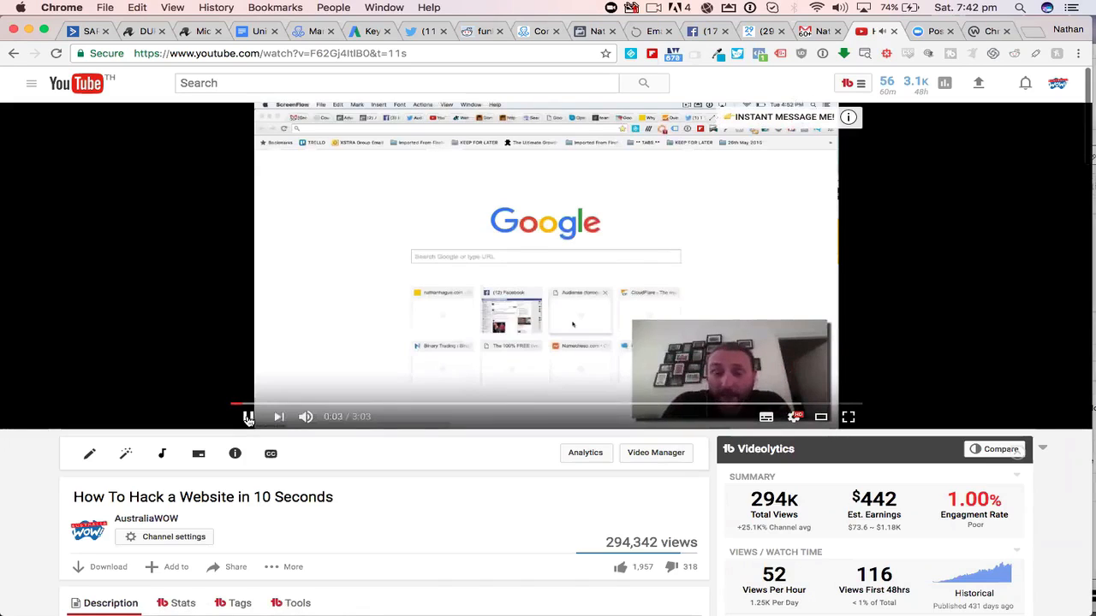
left_click(248, 417)
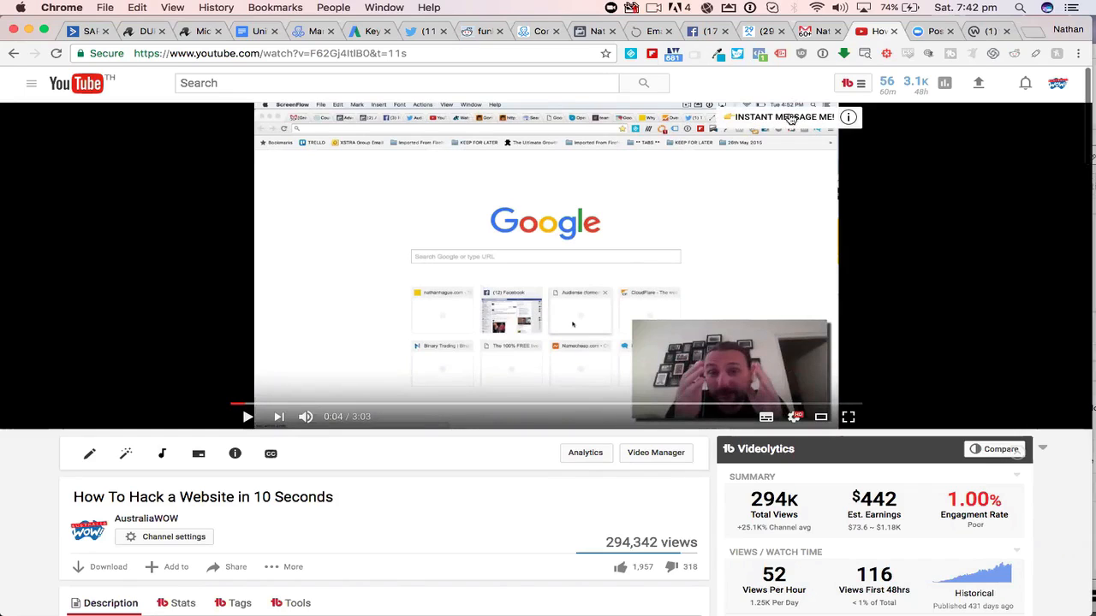
- Look through the video's info cards and follow the "Need a Hand?" card to its Messenger opt-in page
left_click(794, 118)
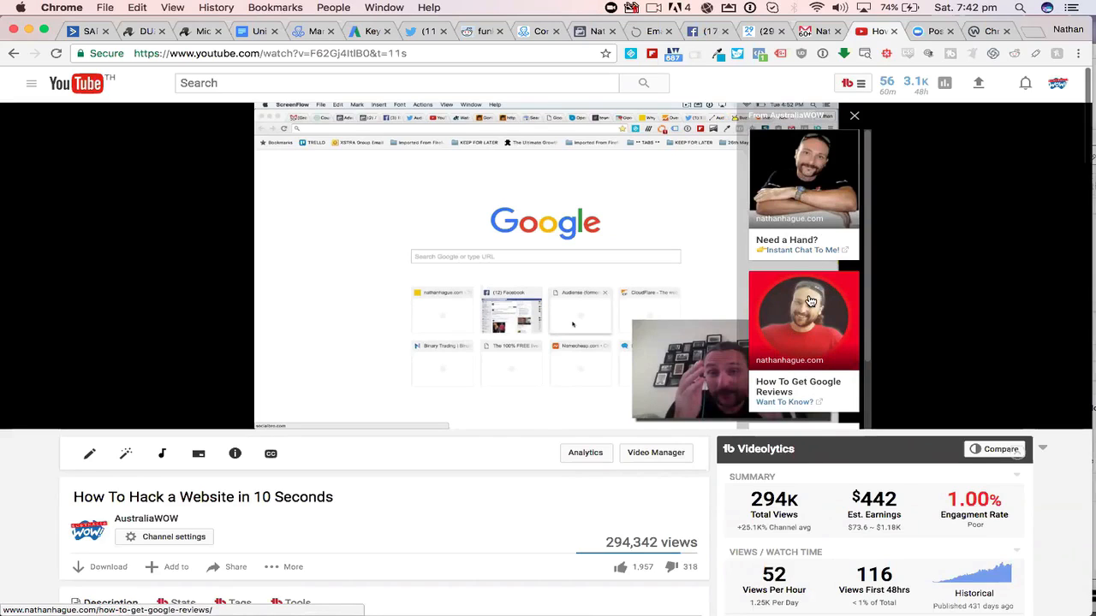
scroll(810, 301, "down", 3)
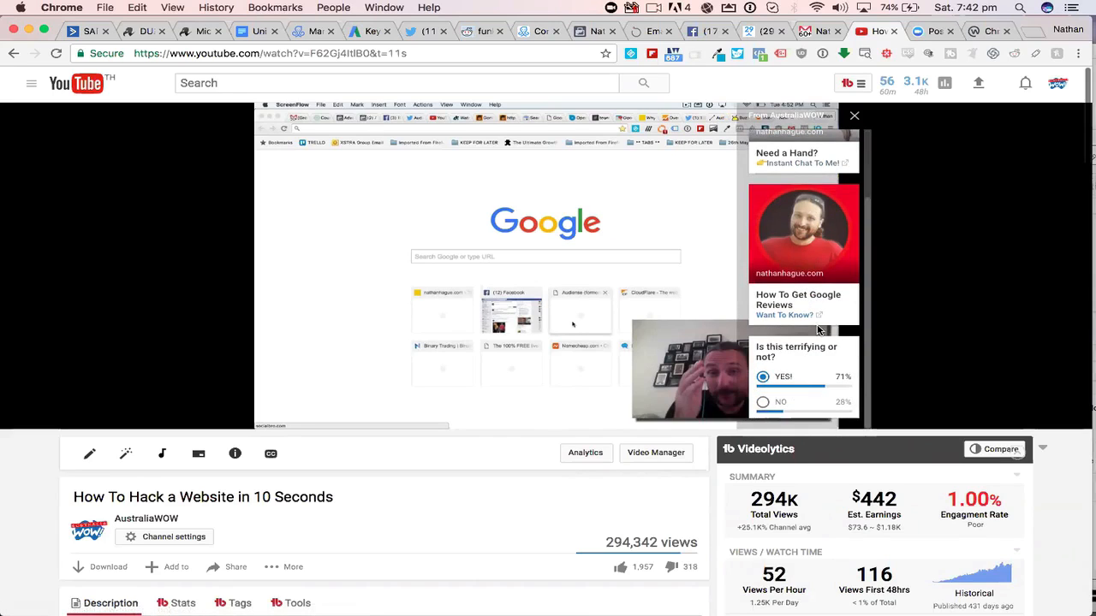
scroll(817, 330, "up", 3)
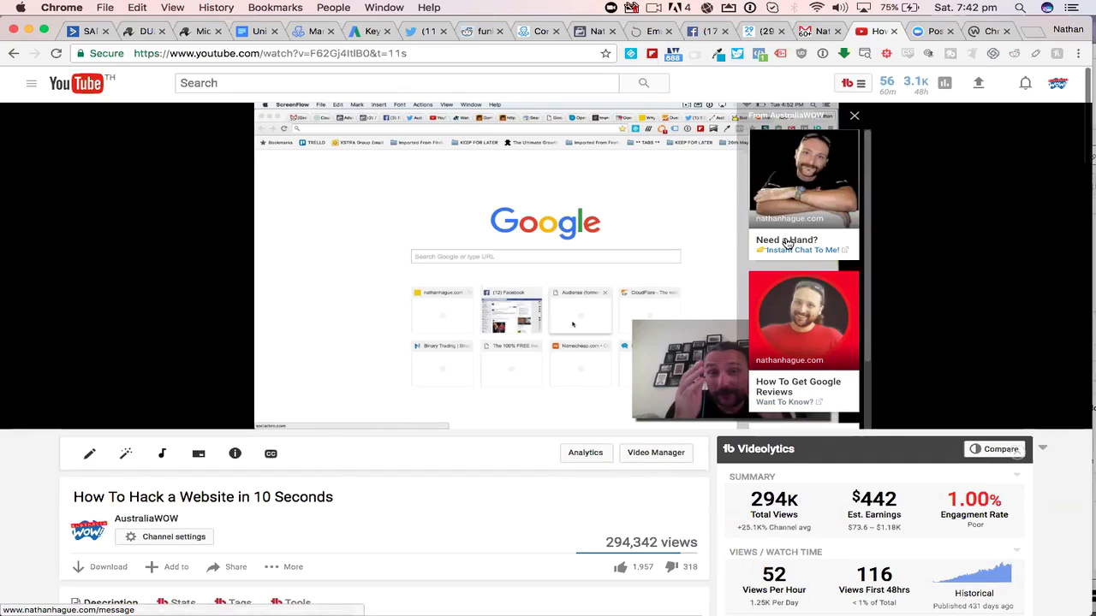
left_click(787, 243)
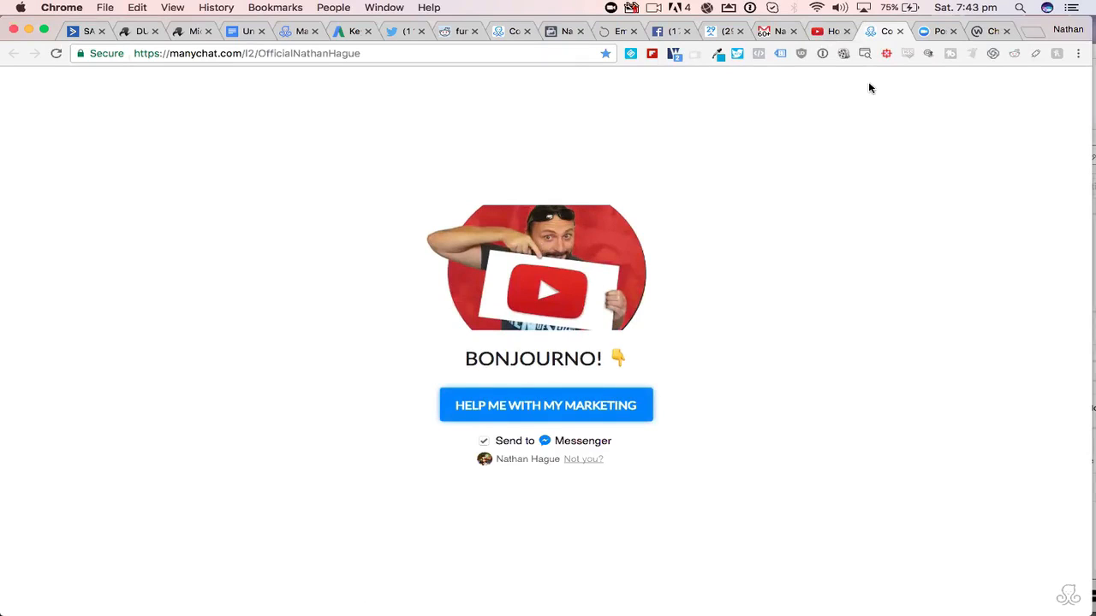
- Return to ManyChat and examine the sequences offered under Add Subscriber To Sequence in the landing page's Opt-In Actions
left_click(831, 32)
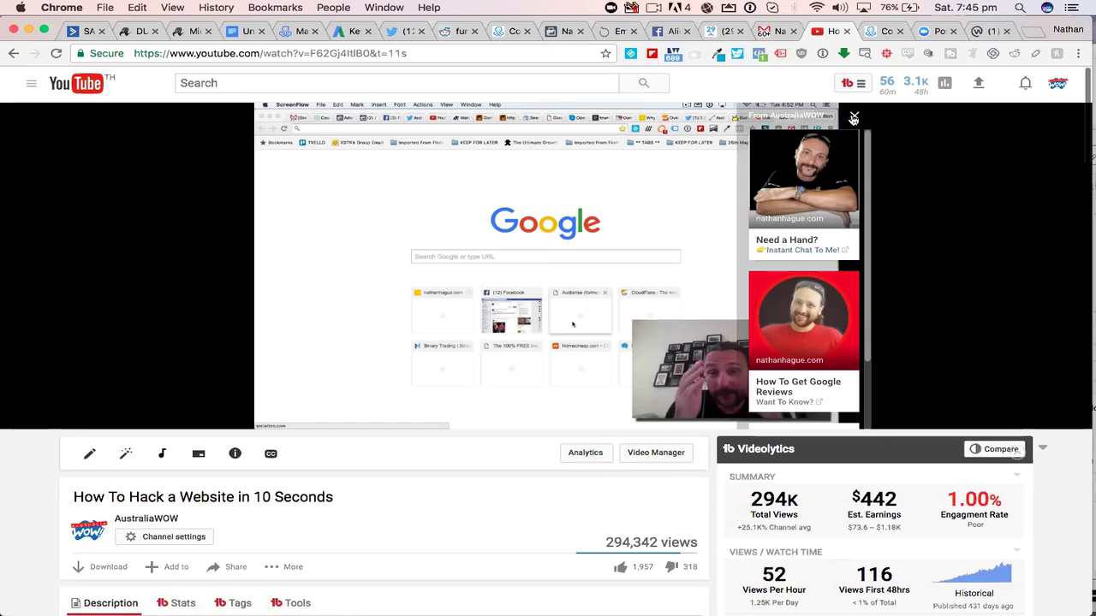
left_click(712, 34)
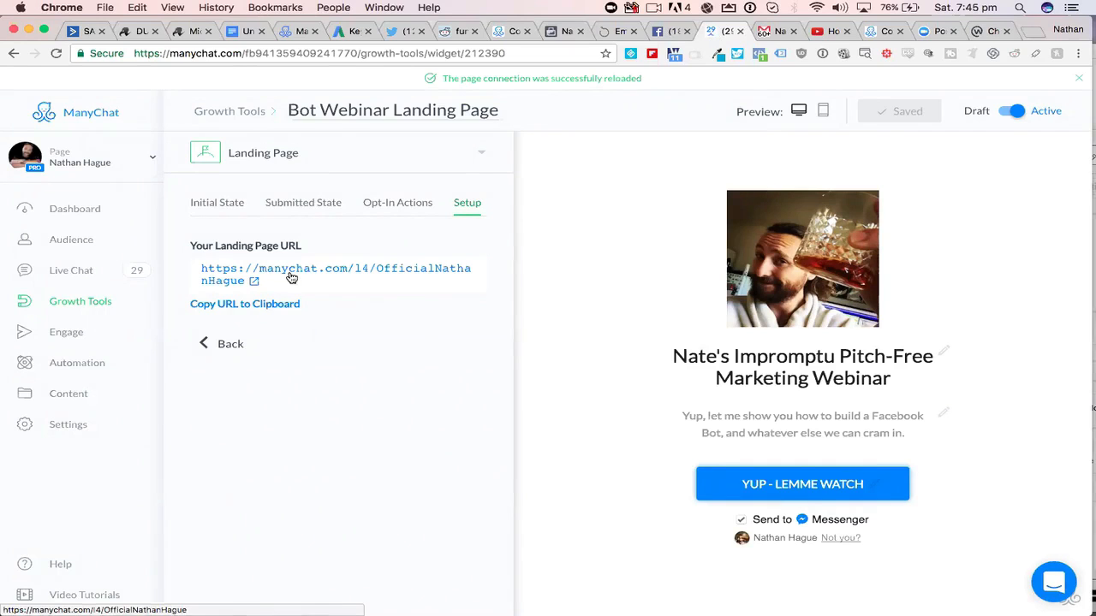
left_click(408, 211)
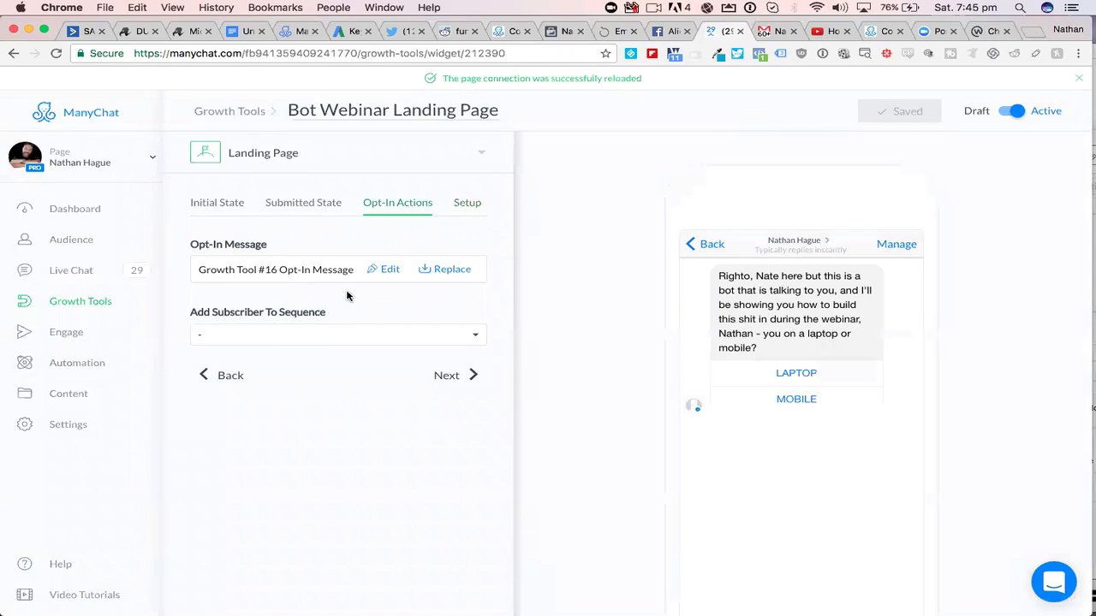
left_click(475, 337)
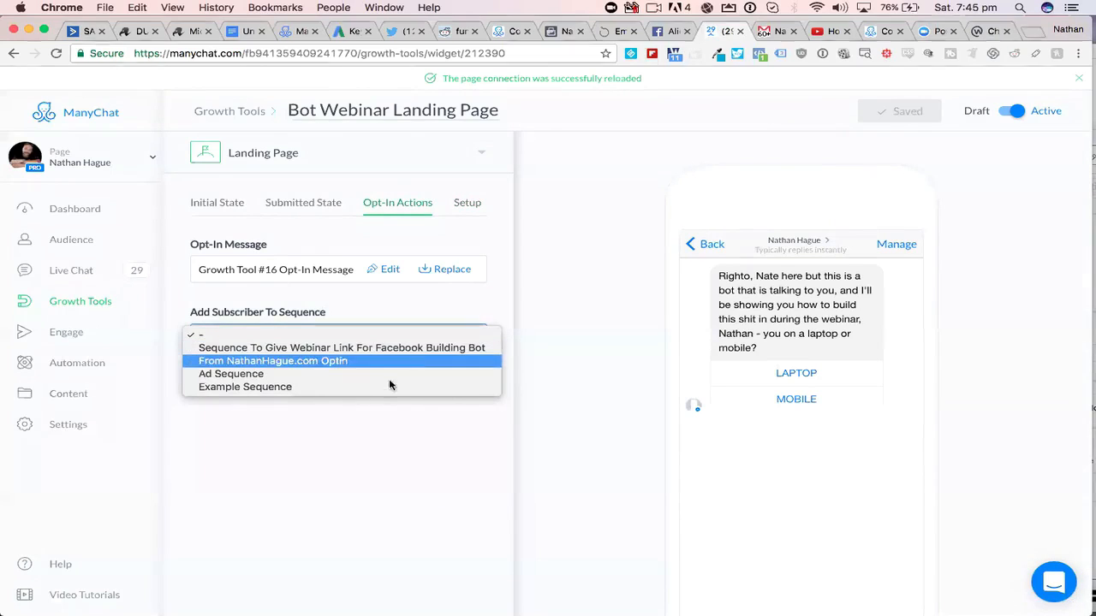
left_click(380, 304)
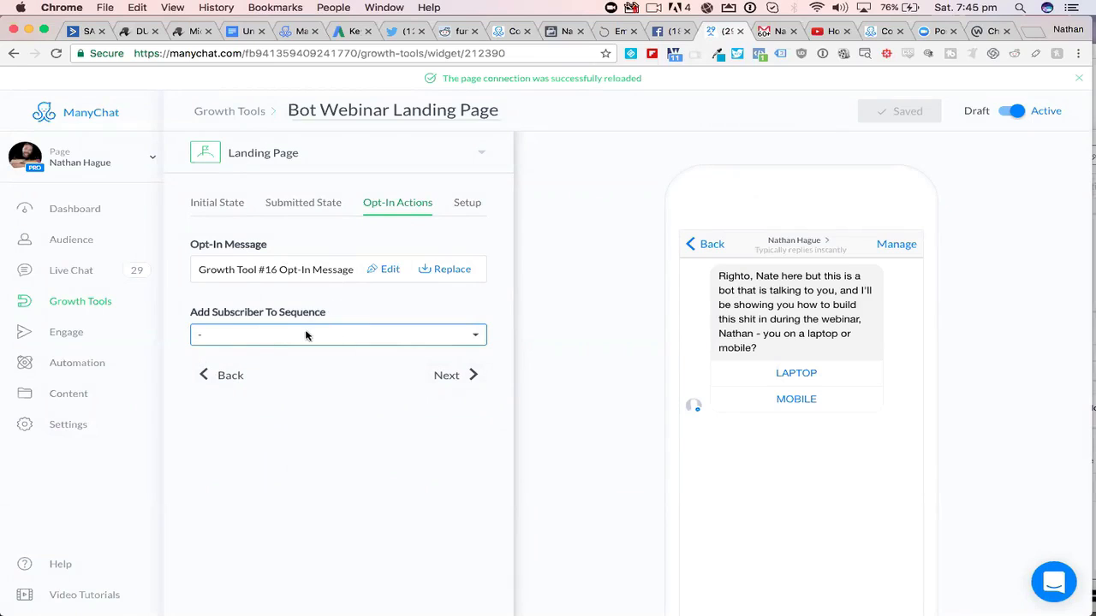
- Open "Sequence To Give Webinar Link For Facebook Building Bot" and view its "Introduction content + Unsubscribe instructions" message
left_click(75, 365)
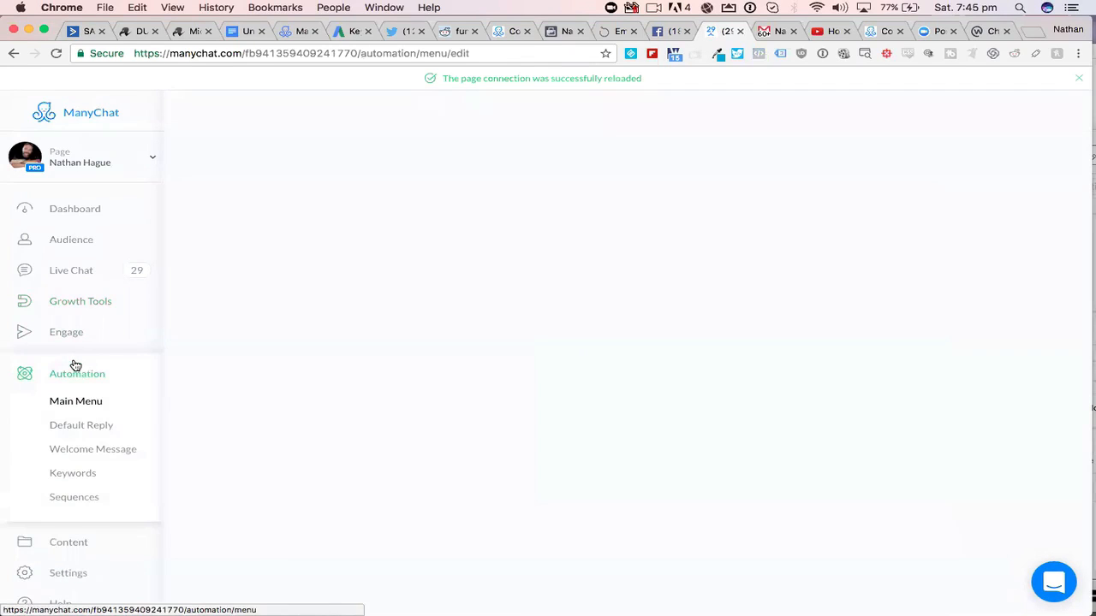
left_click(75, 500)
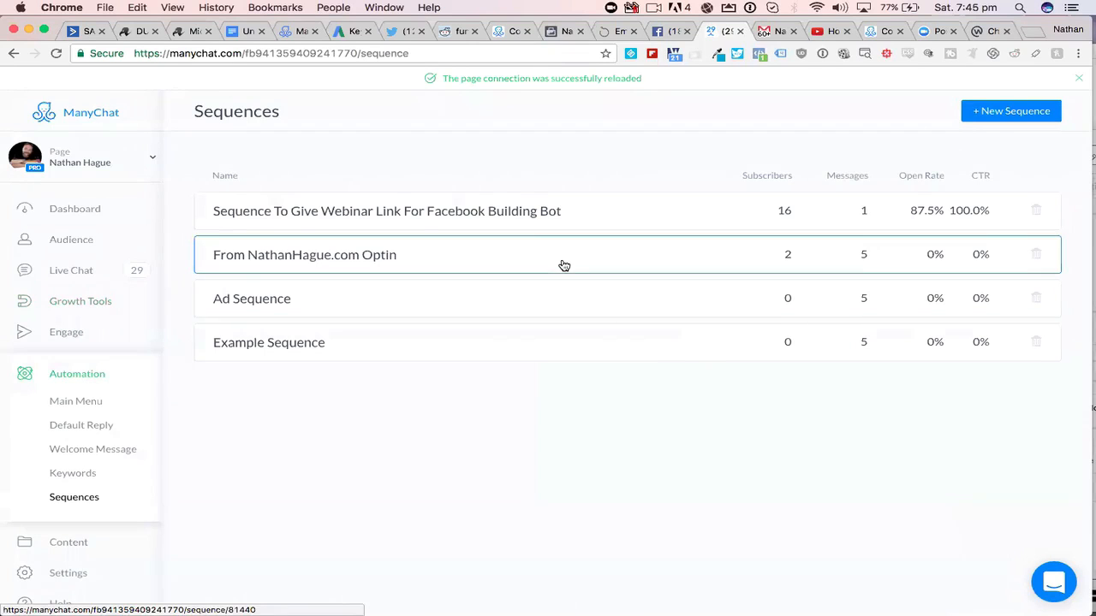
left_click(381, 215)
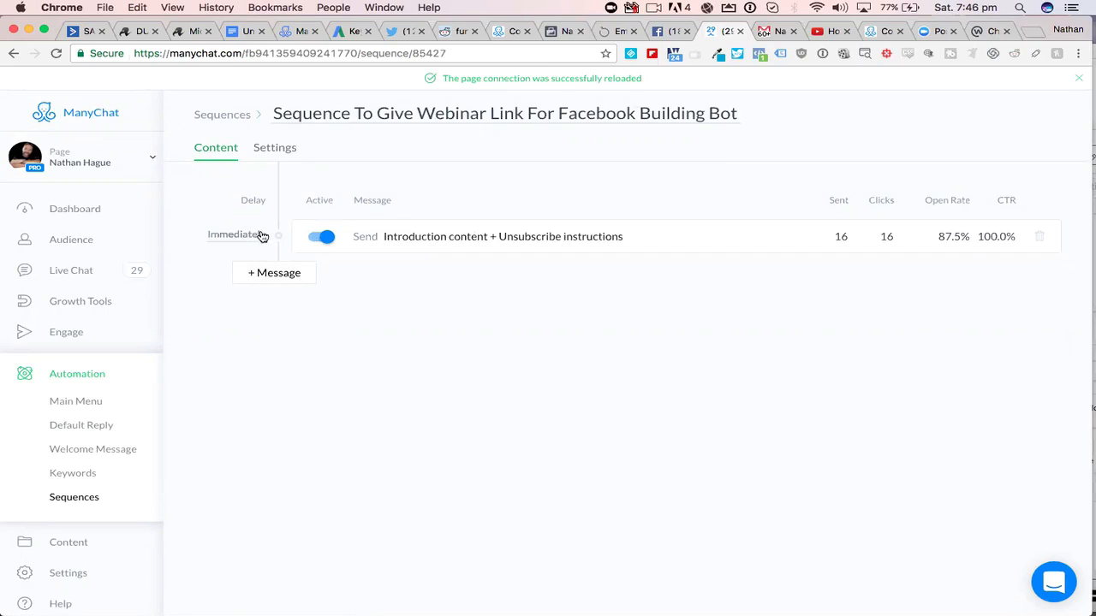
left_click(482, 240)
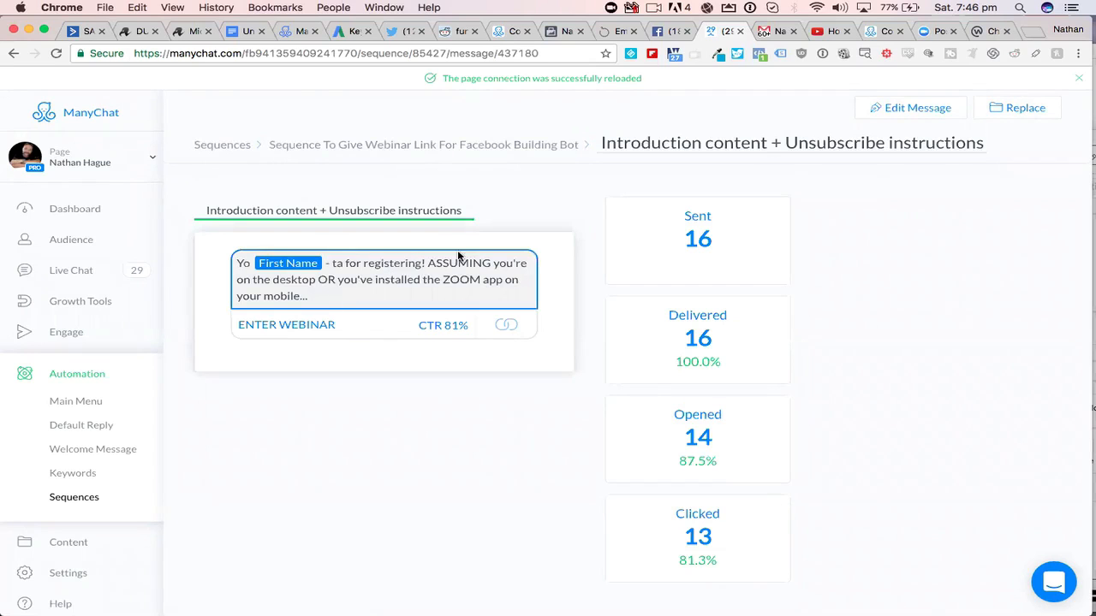
left_click(899, 111)
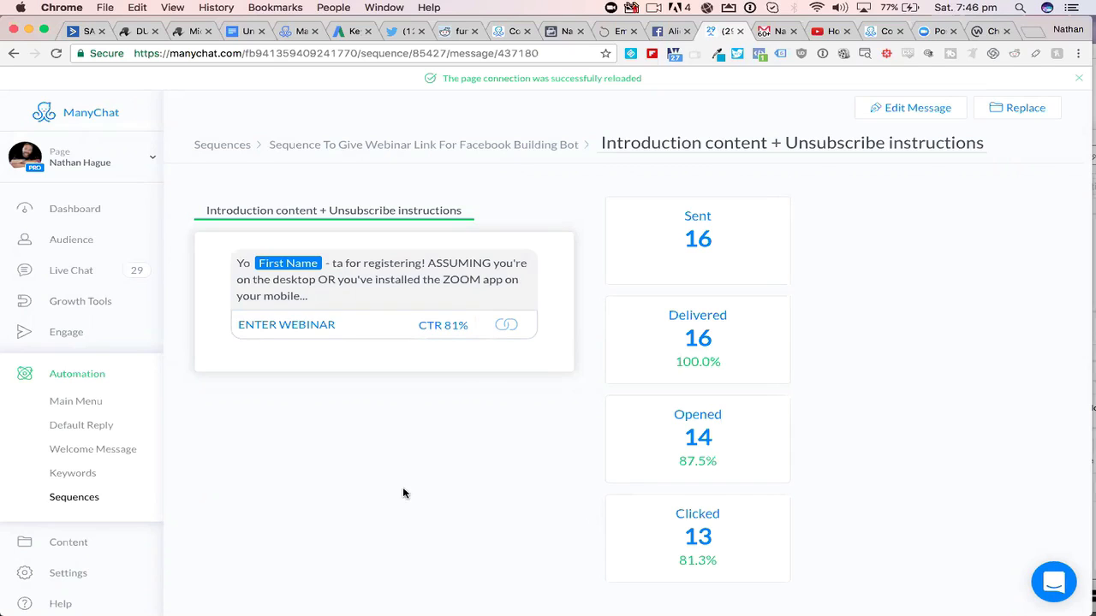
- Go back to the webinar link sequence, add a second message and check which delay units it offers
left_click(234, 149)
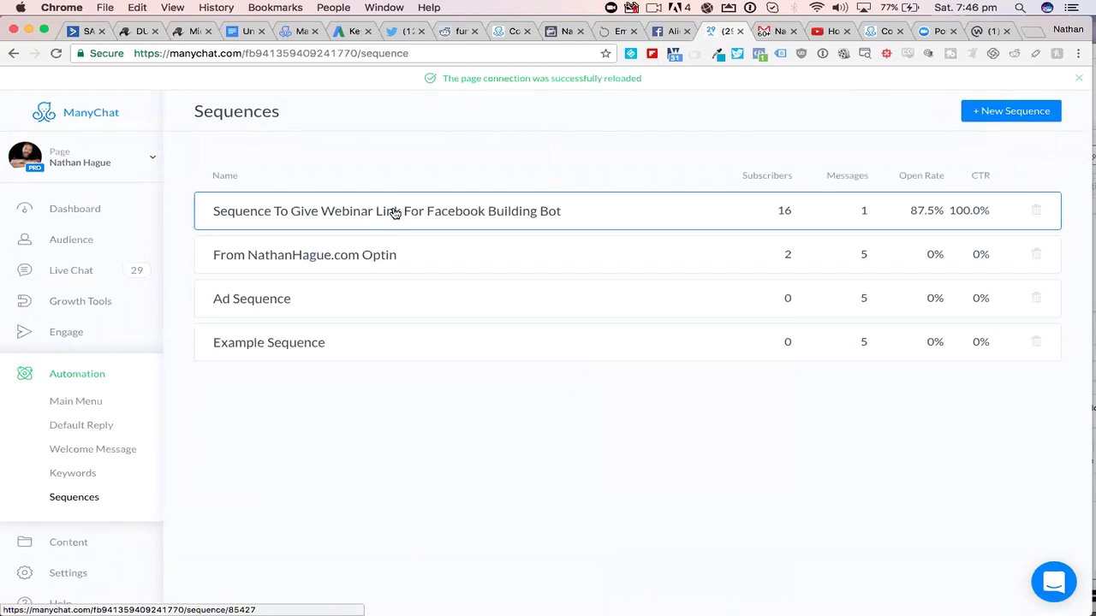
left_click(394, 213)
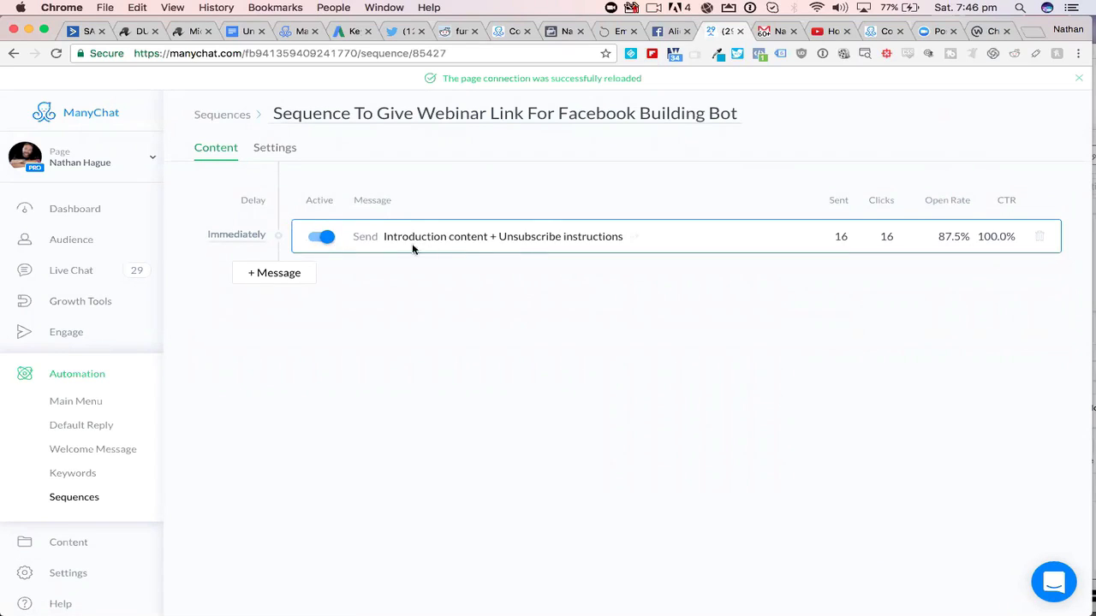
left_click(282, 274)
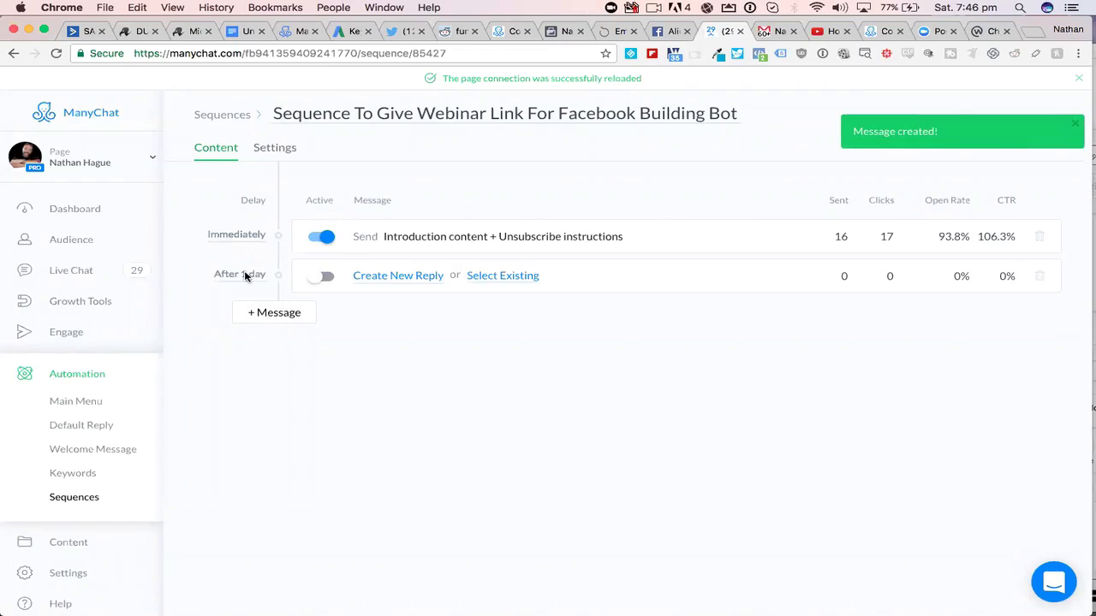
left_click(244, 275)
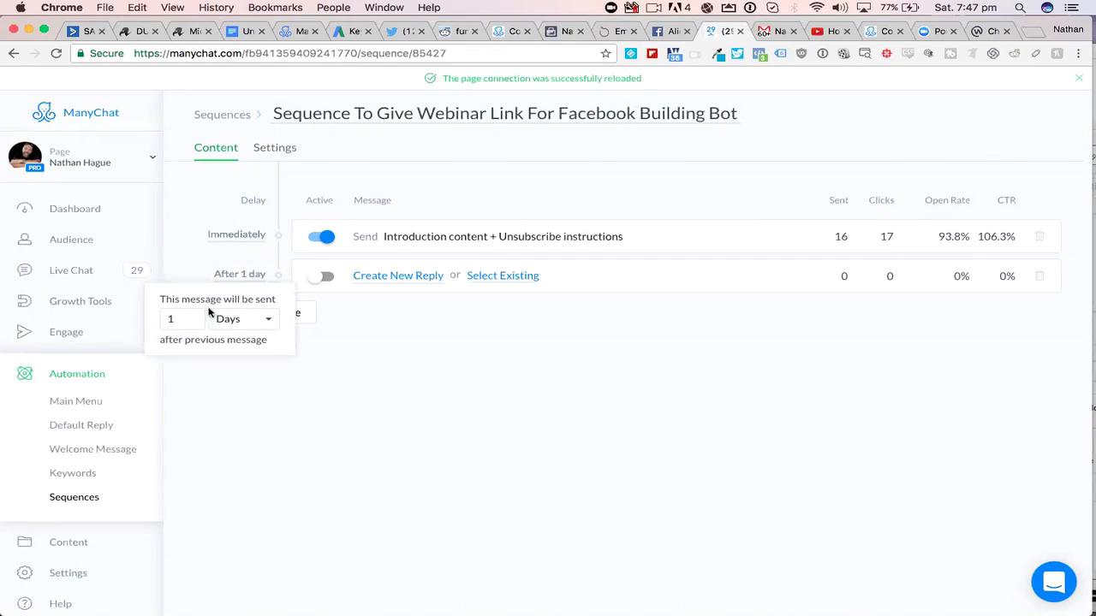
left_click(266, 321)
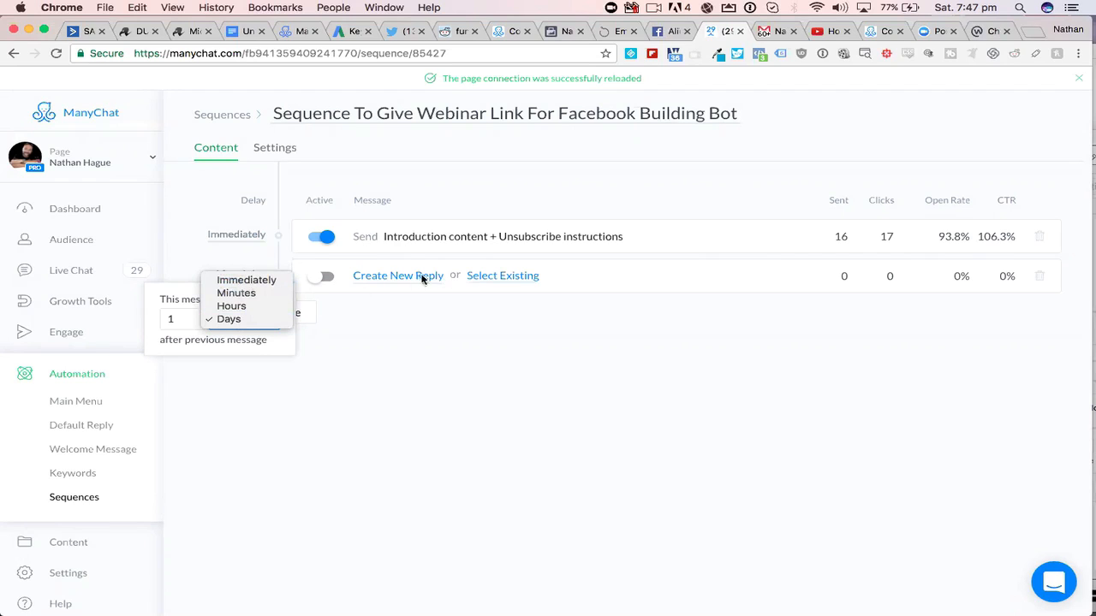
left_click(409, 323)
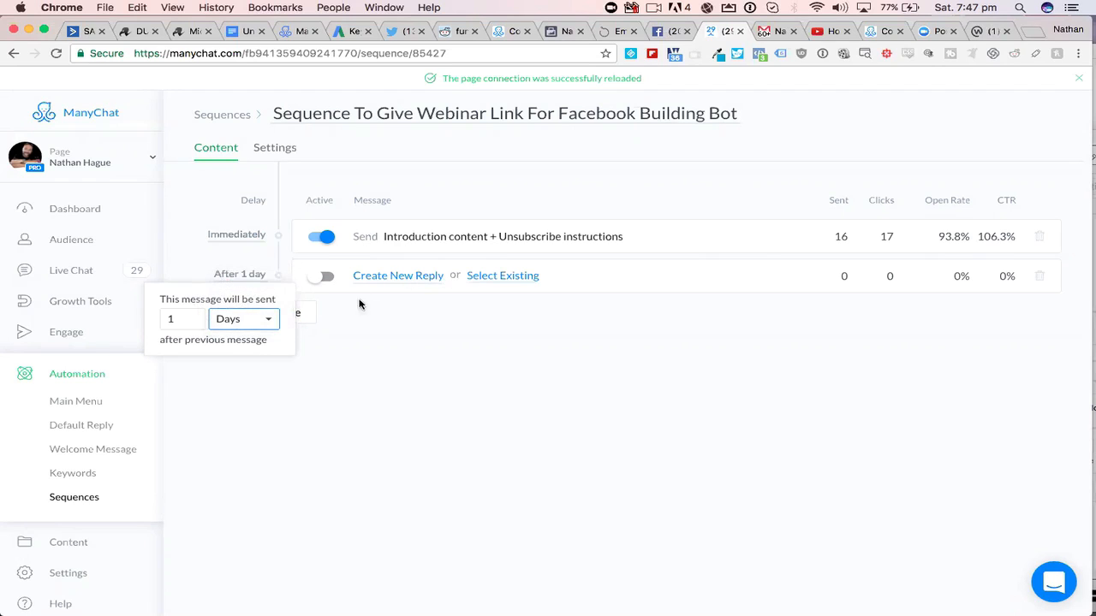
left_click(355, 322)
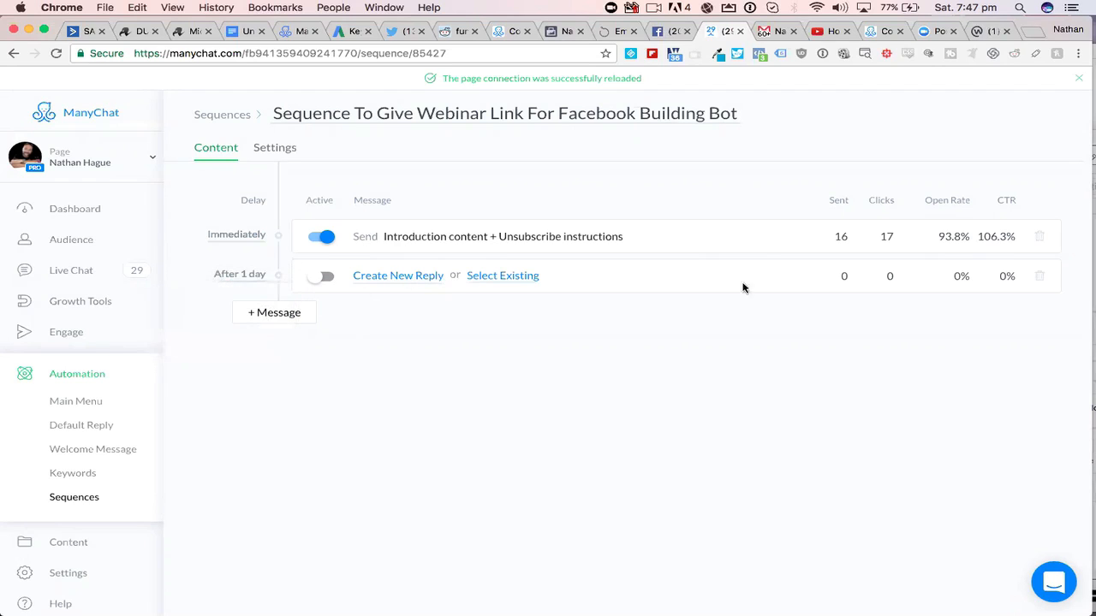
- Delete the empty second message from the webinar link sequence
left_click(1038, 278)
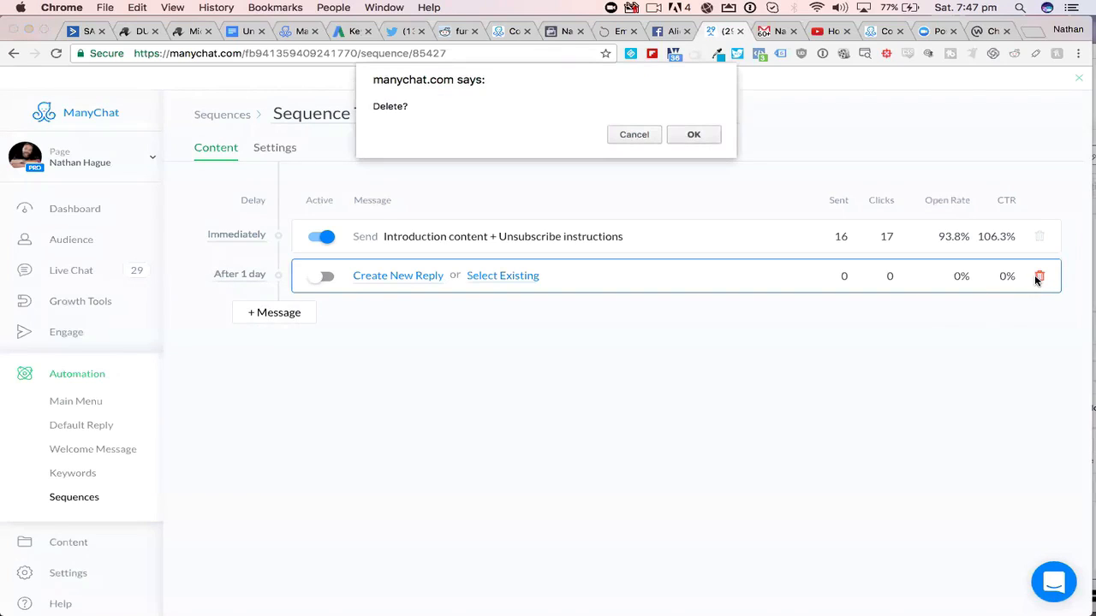
left_click(694, 136)
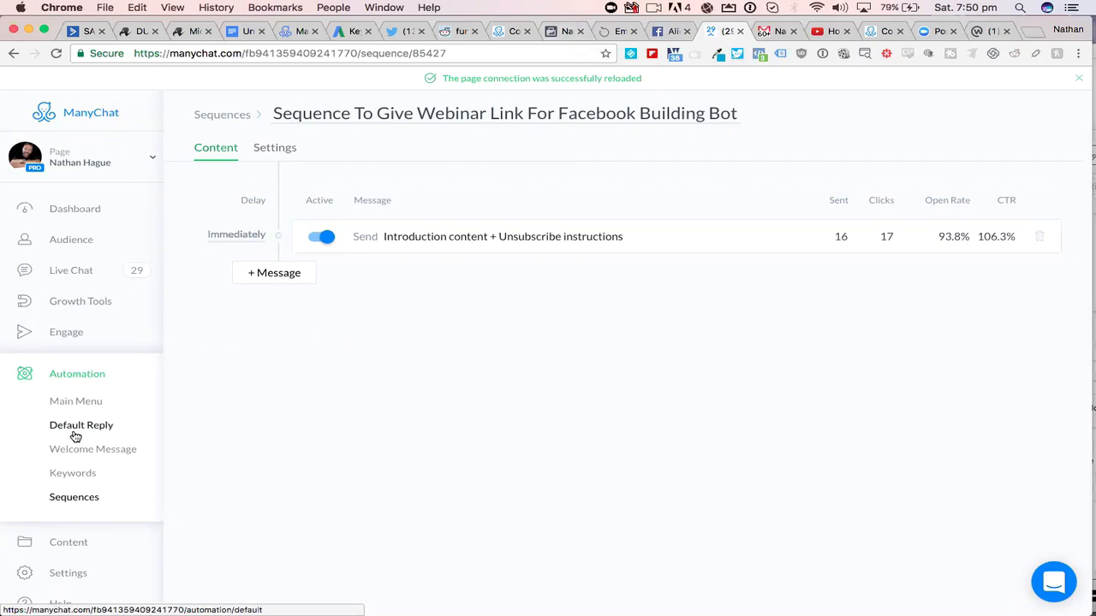
- Create a new growth tool of the Facebook Ads JSON type
left_click(69, 307)
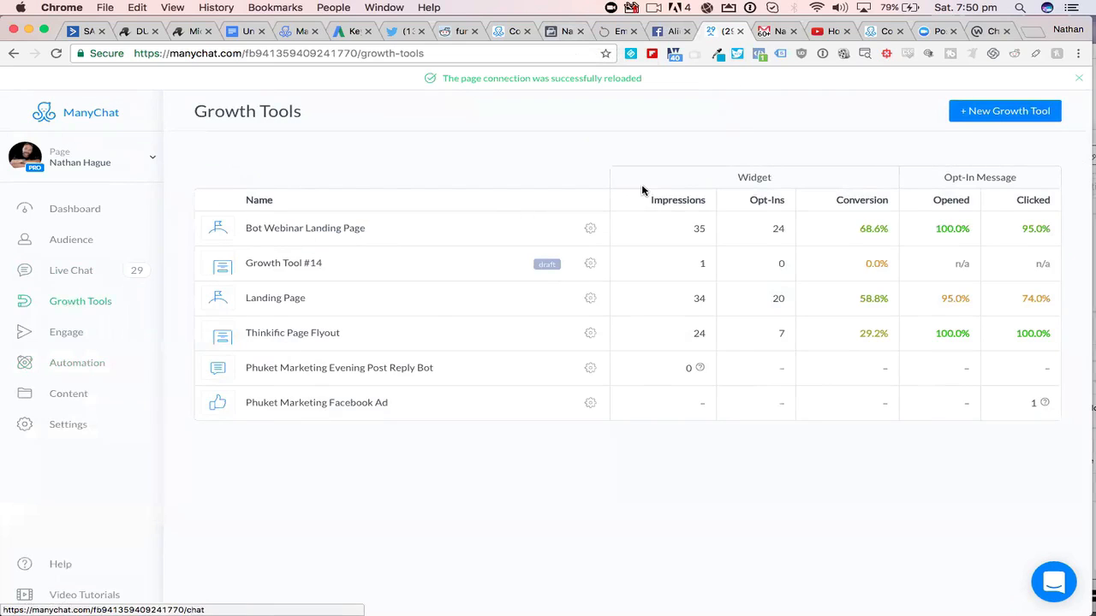
left_click(995, 112)
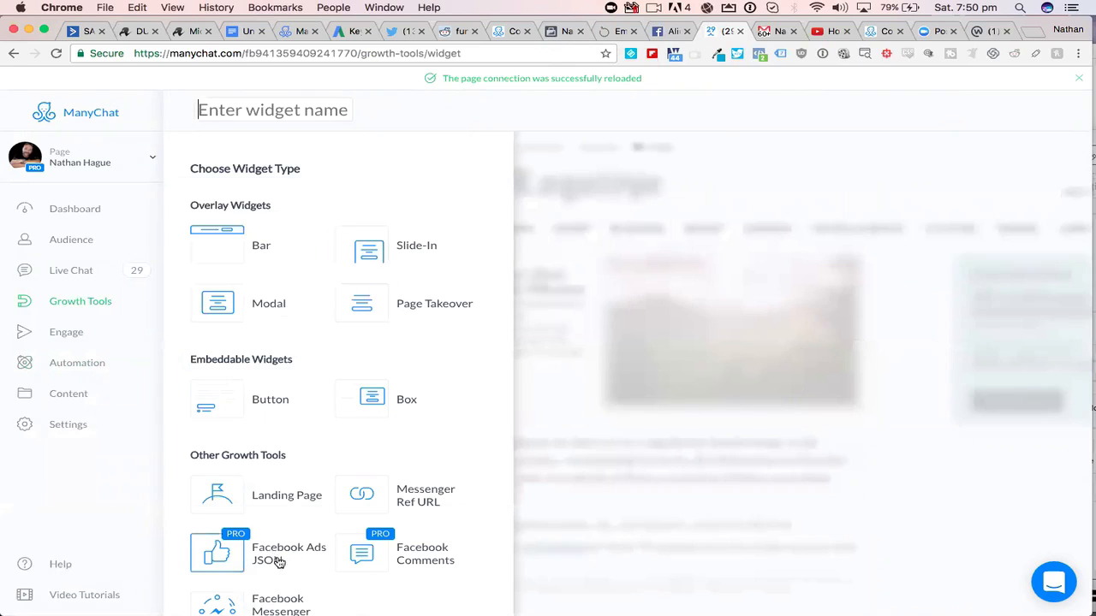
scroll(289, 553, "down", 1)
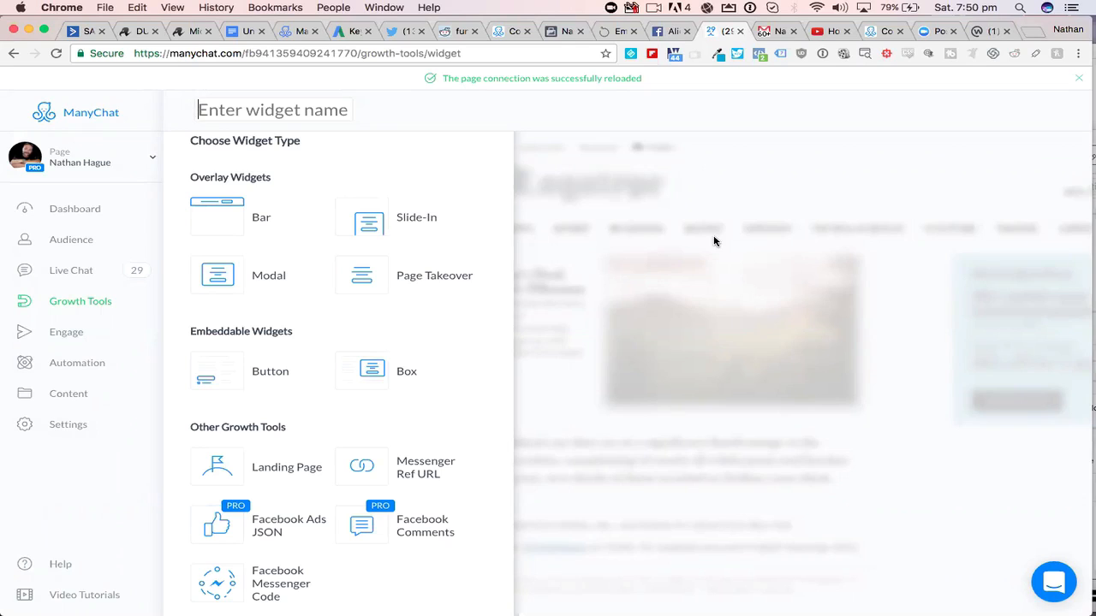
left_click(271, 530)
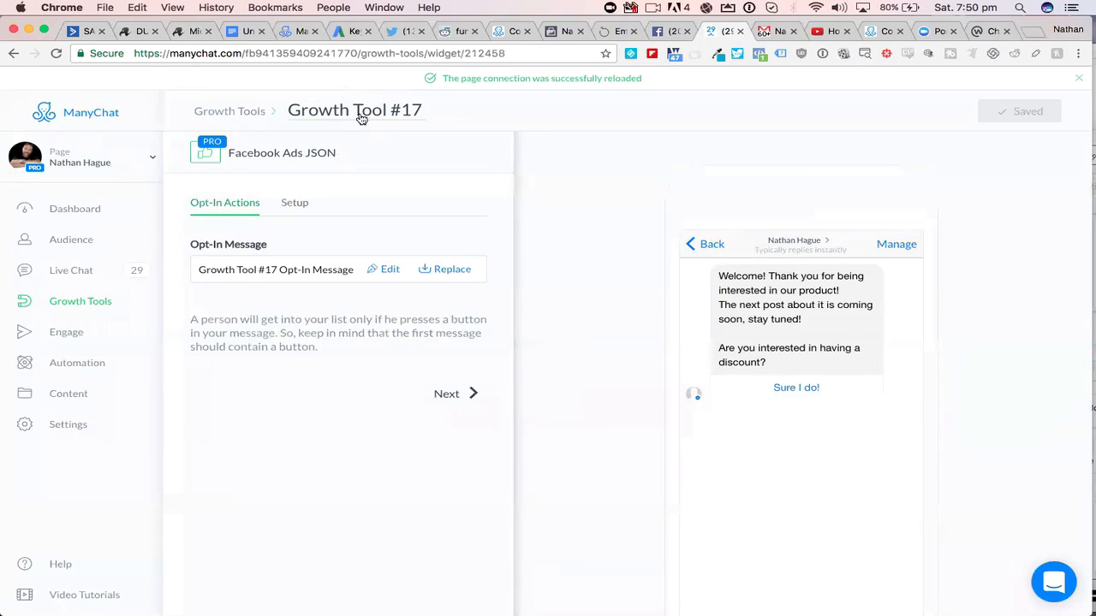
- Try to rename the new growth tool "Ads JSON DEMO"
left_click(357, 112)
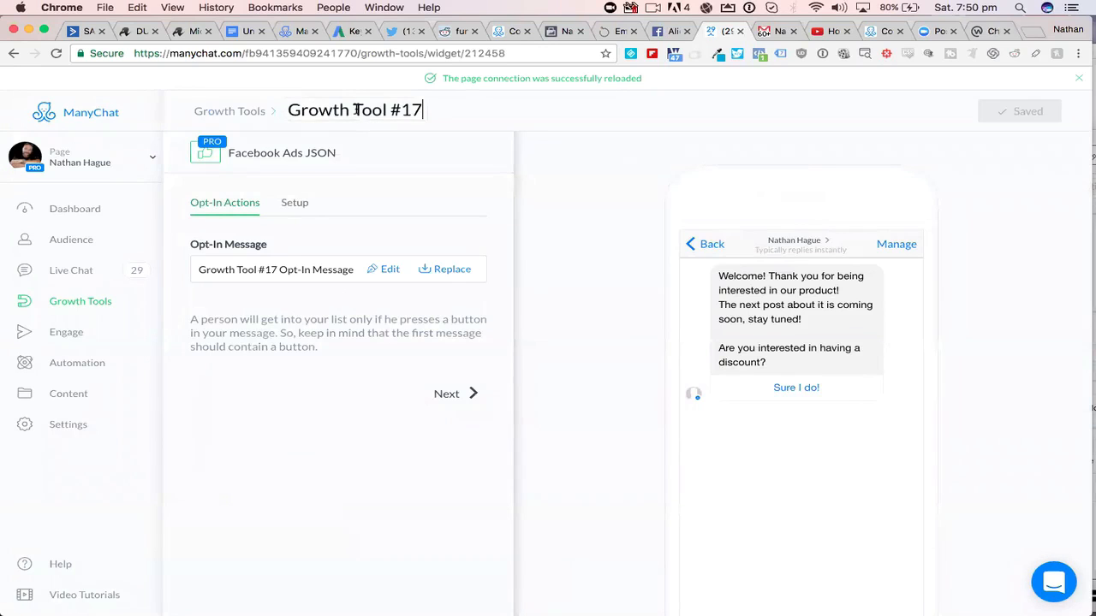
left_click_drag(419, 110, 280, 108)
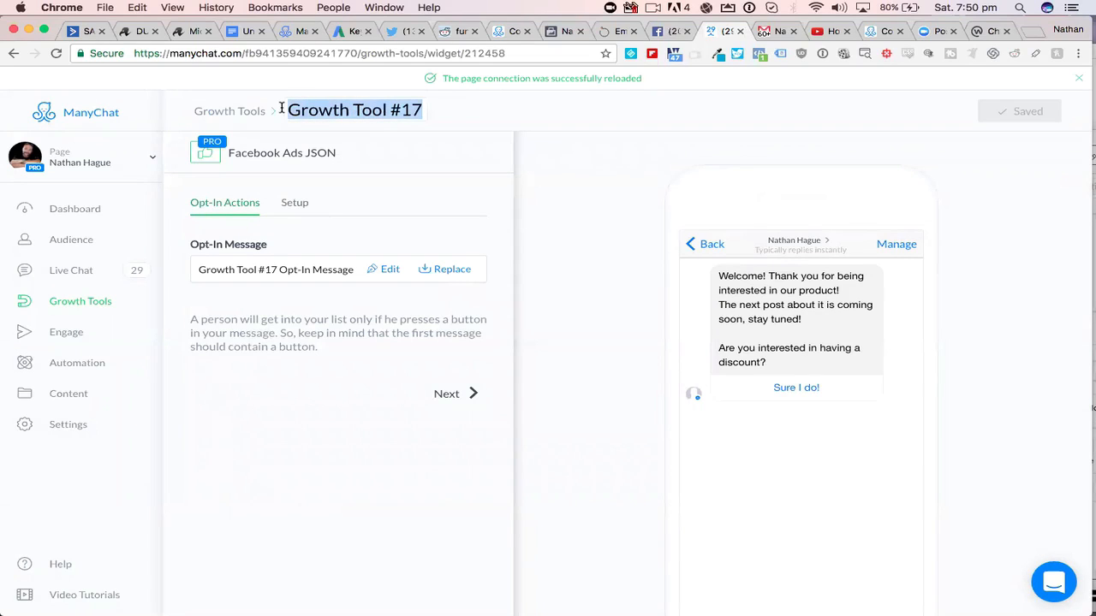
type("Ad ")
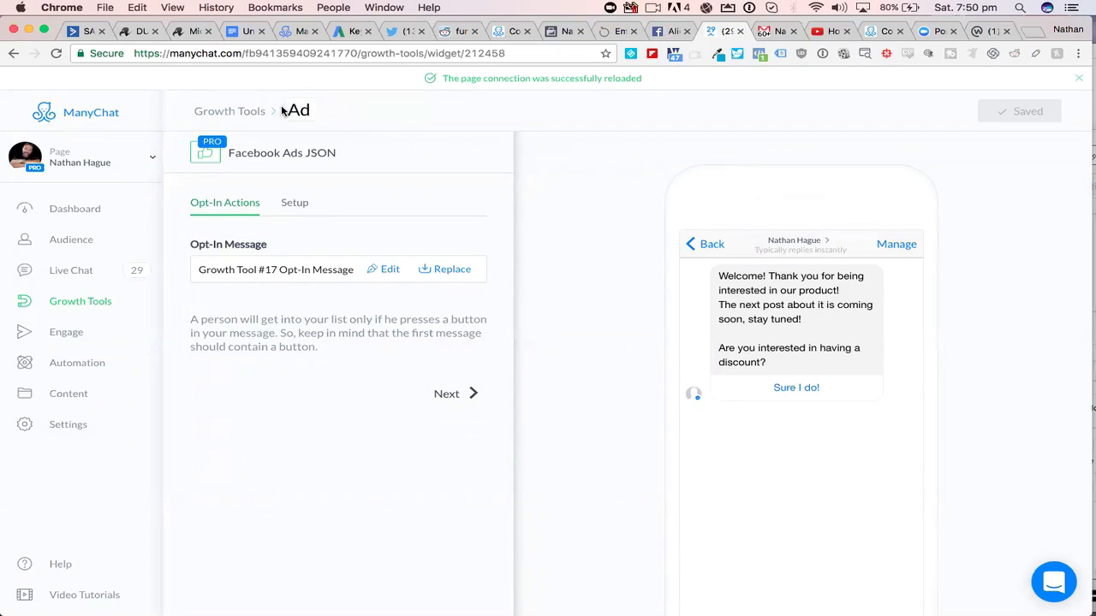
type("s JSON DEMO")
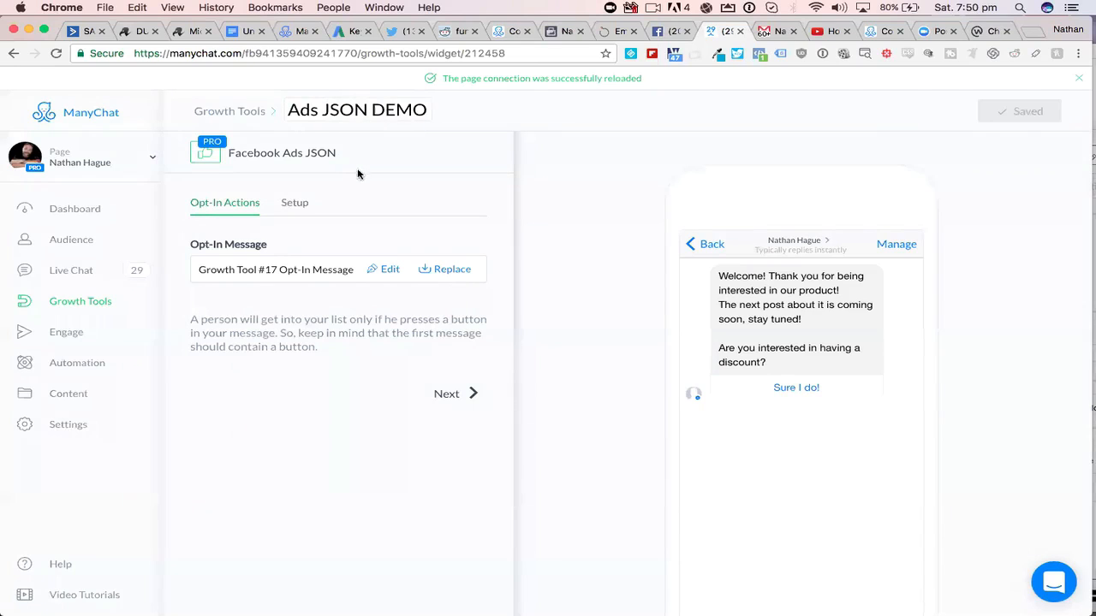
- Open the growth tool's opt-in message for editing and go to the reply message behind its "Sure I do!" button
left_click(387, 270)
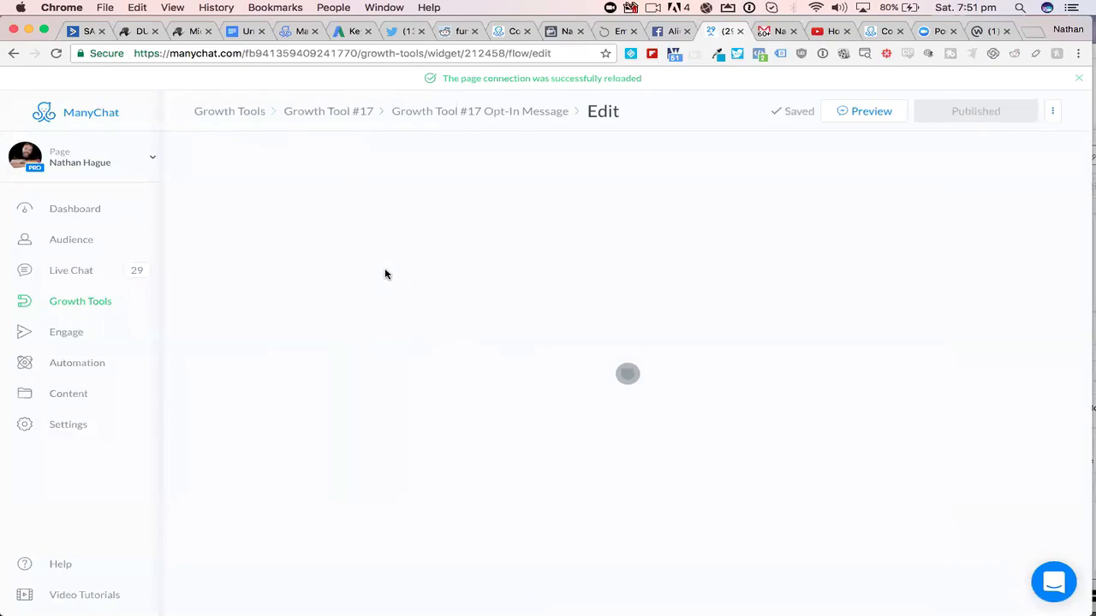
left_click(469, 317)
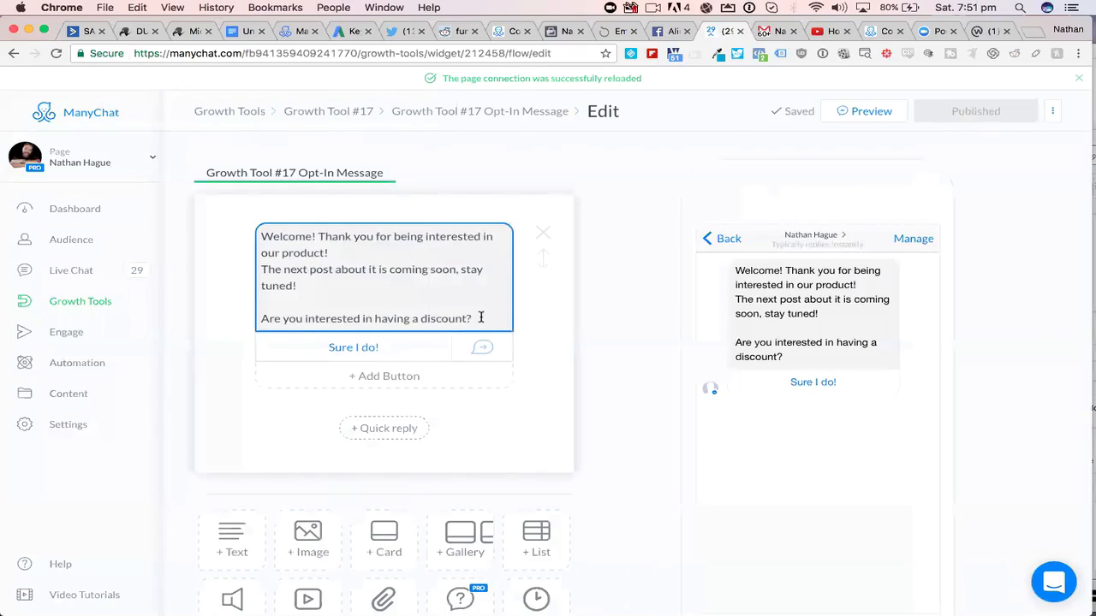
left_click(481, 317)
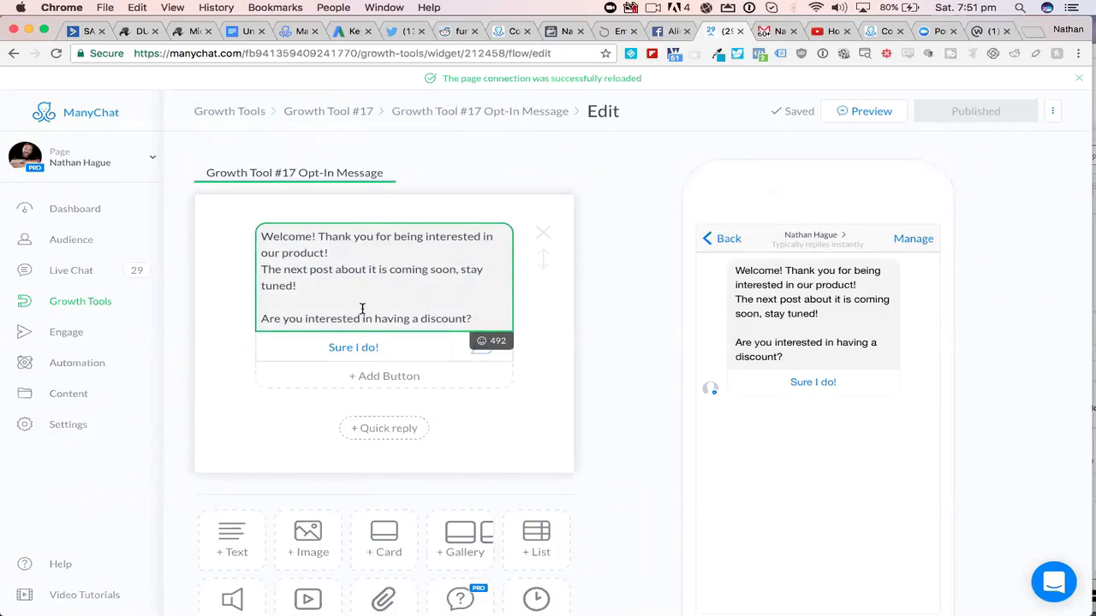
left_click(404, 354)
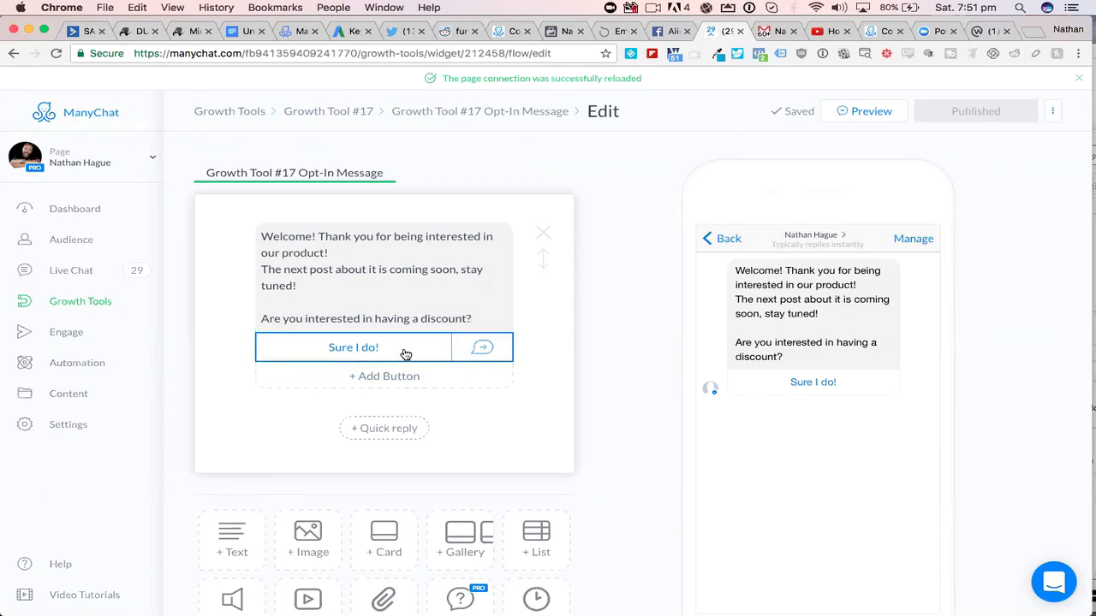
left_click(404, 354)
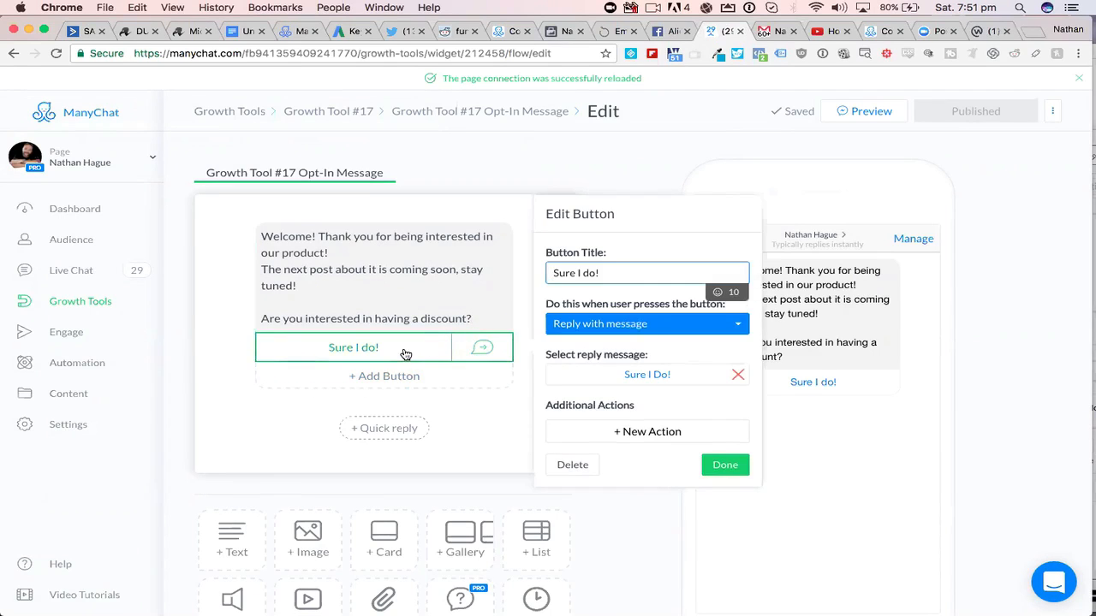
left_click(658, 378)
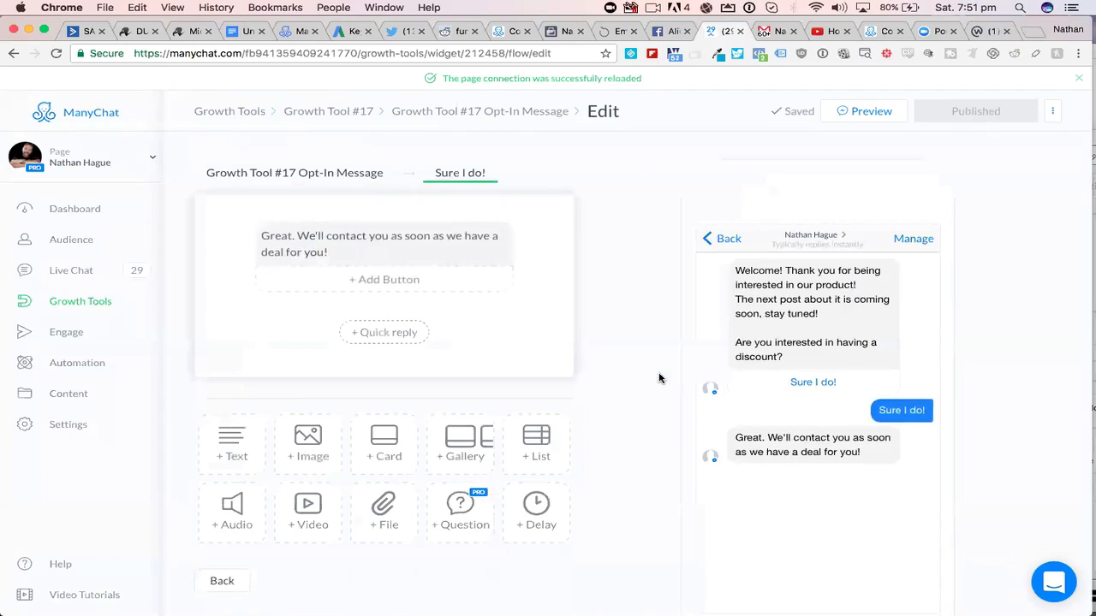
- Add a 9-second delay after the "Sure I do!" reply text and show the typing indicator during it
left_click(539, 515)
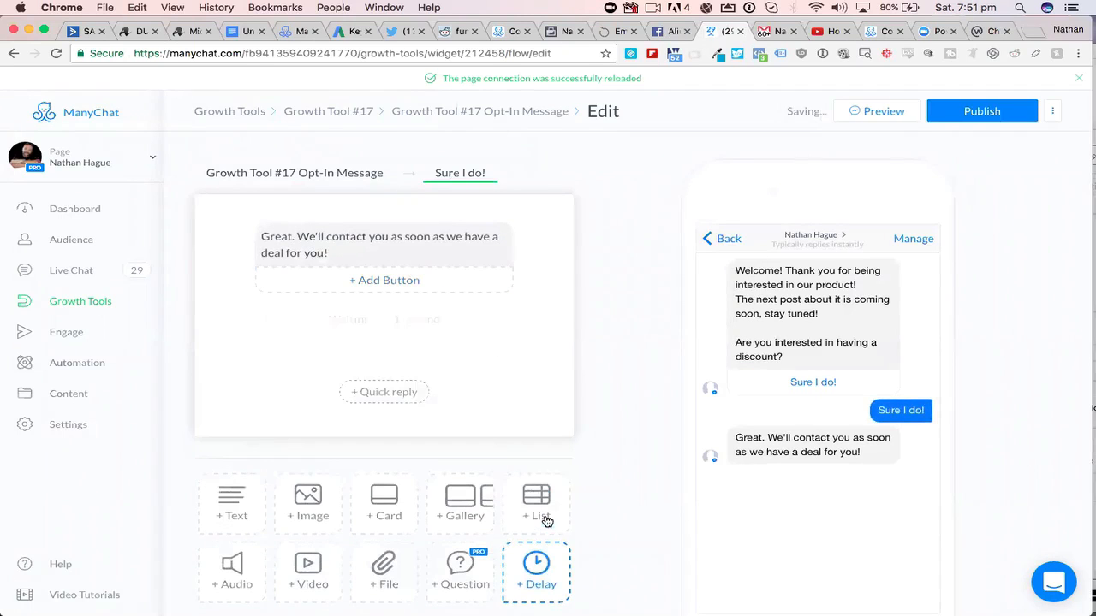
left_click(385, 338)
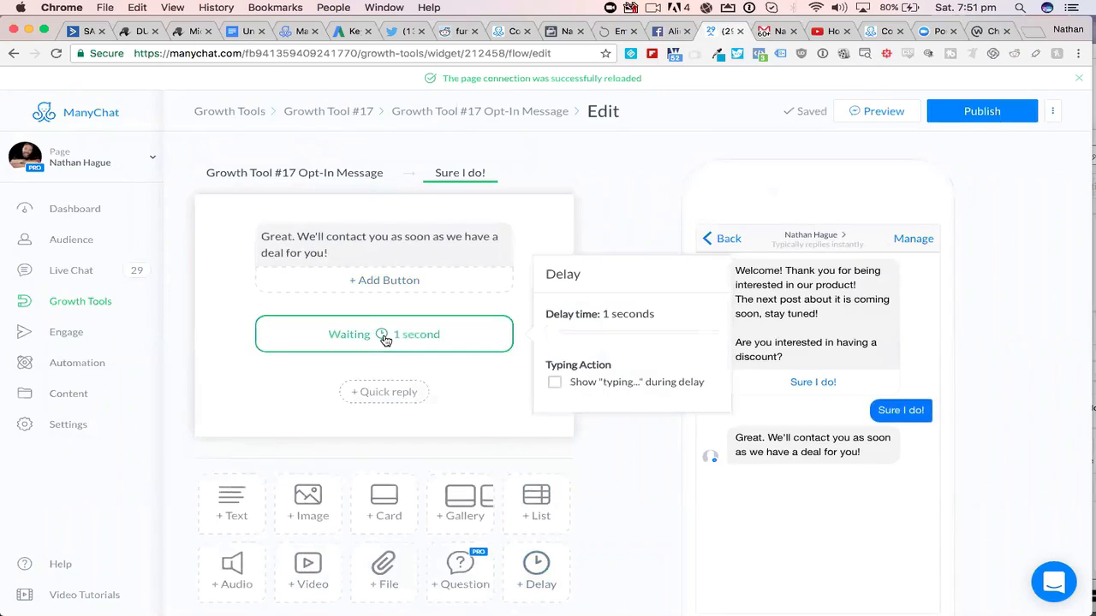
left_click(571, 334)
left_click(554, 383)
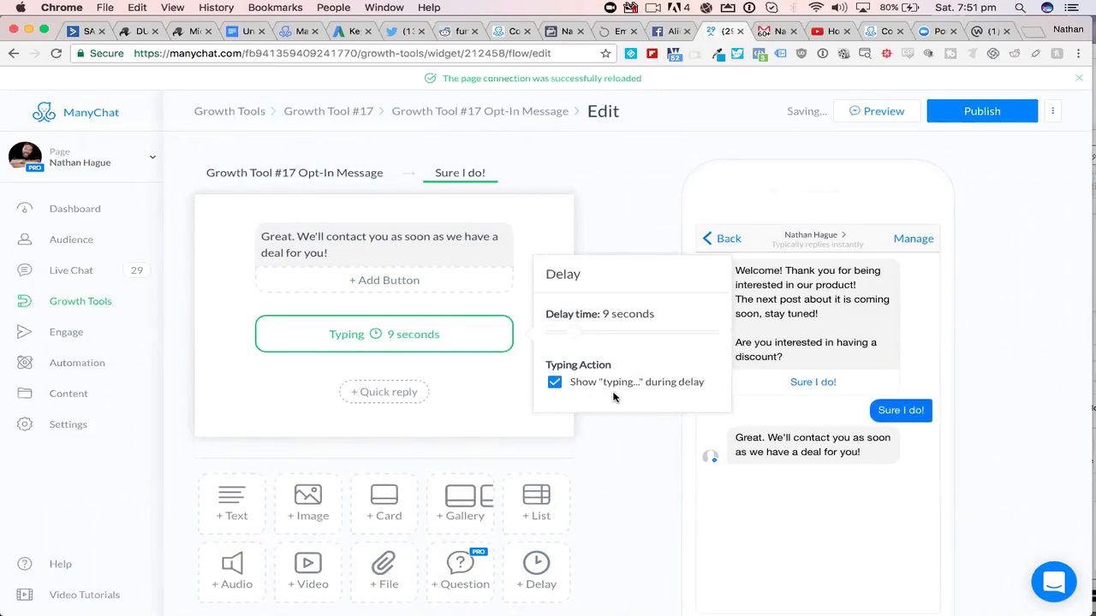
left_click(472, 403)
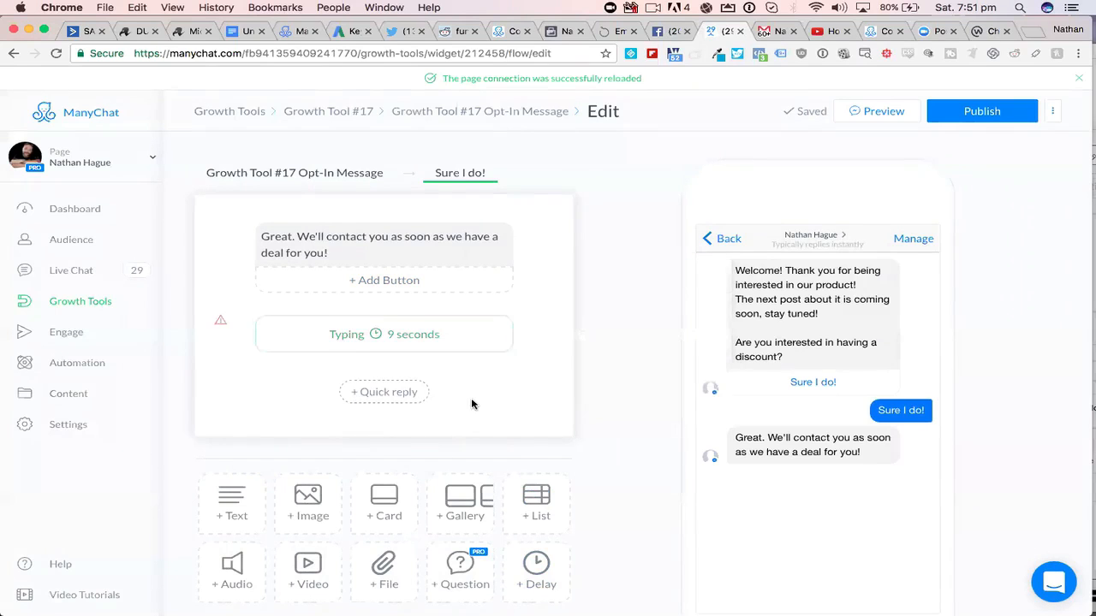
- Add an image block below the delay and upload Insta-Alice-with-txt3.png into it
scroll(472, 404, "down", 2)
scroll(472, 404, "down", 1)
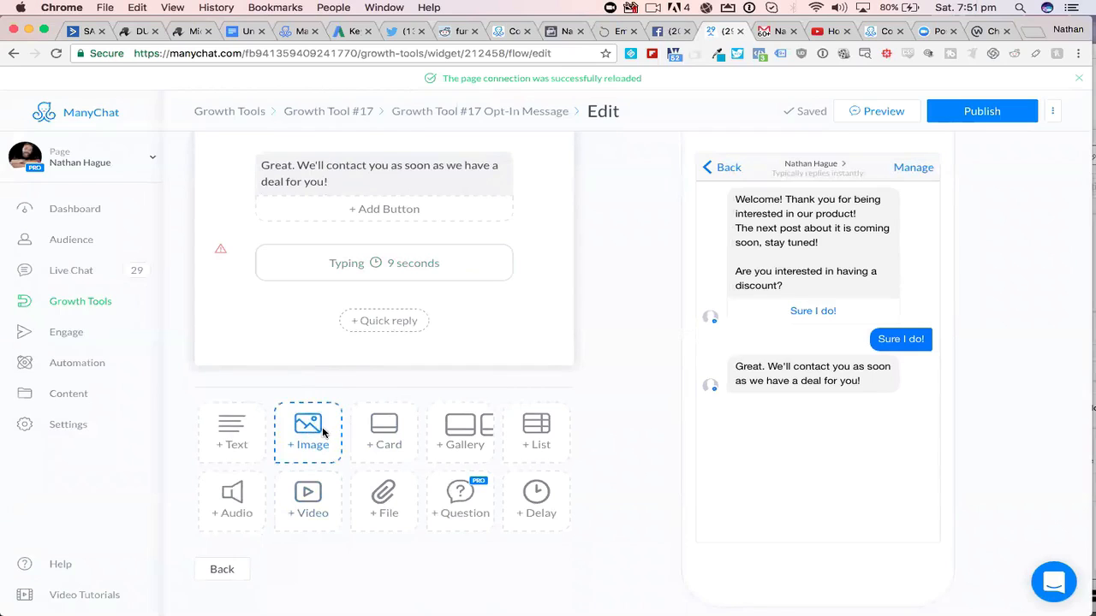
left_click(308, 433)
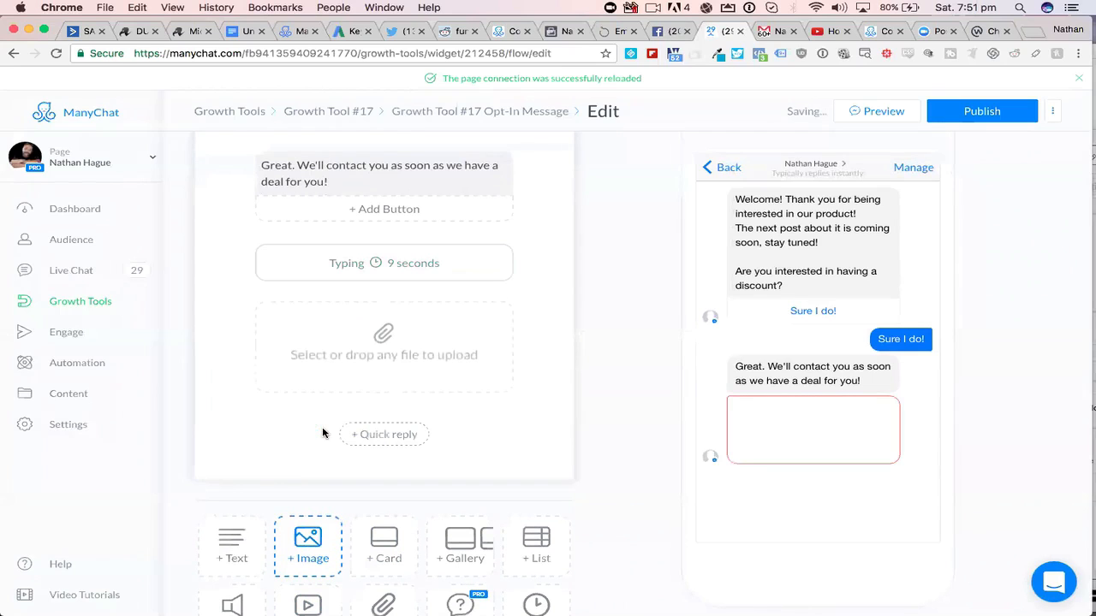
left_click(387, 346)
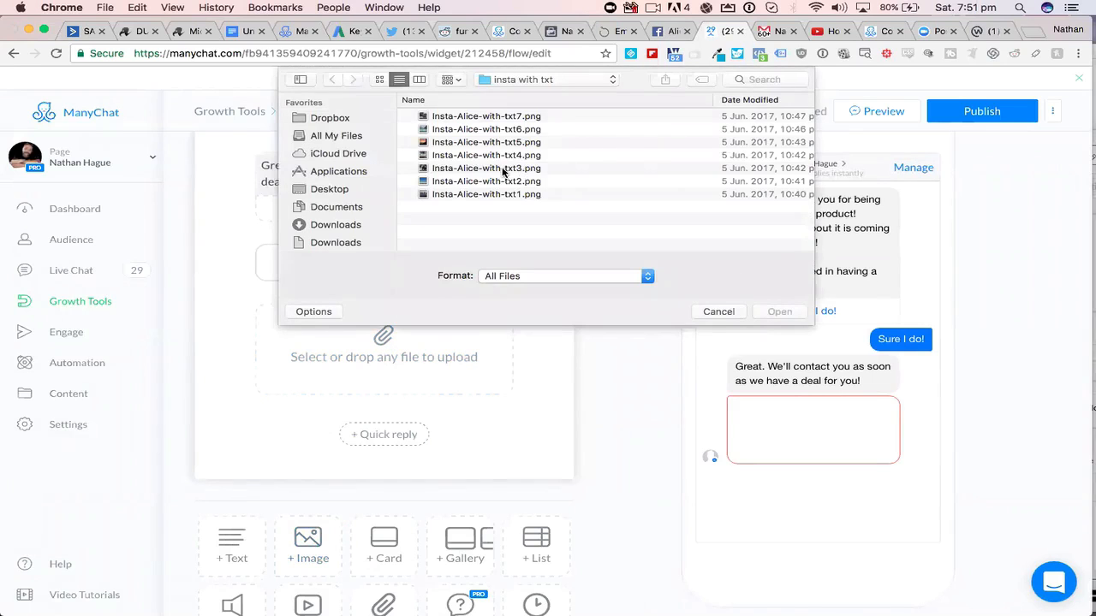
left_click(504, 171)
left_click(779, 312)
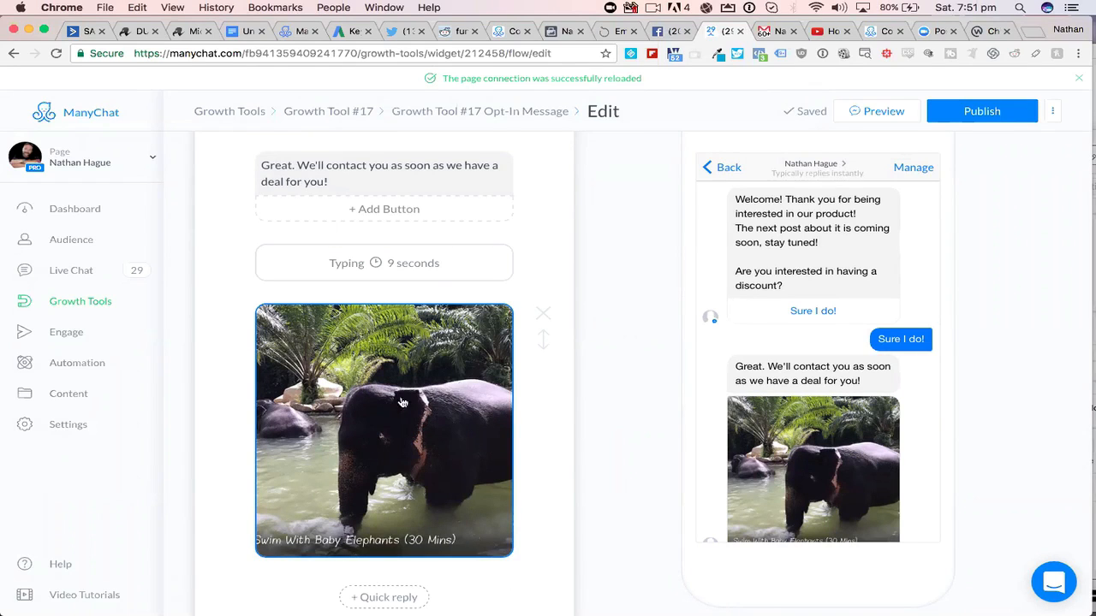
- Review the reply message with its delay and image, and publish the opt-in message content
scroll(453, 448, "down", 1)
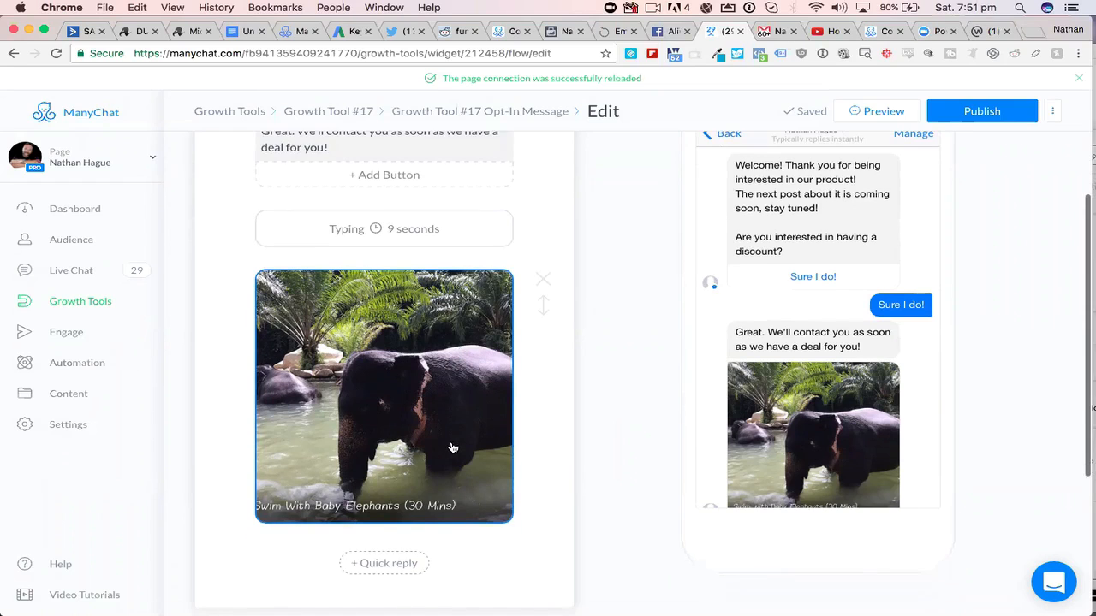
scroll(453, 447, "down", 2)
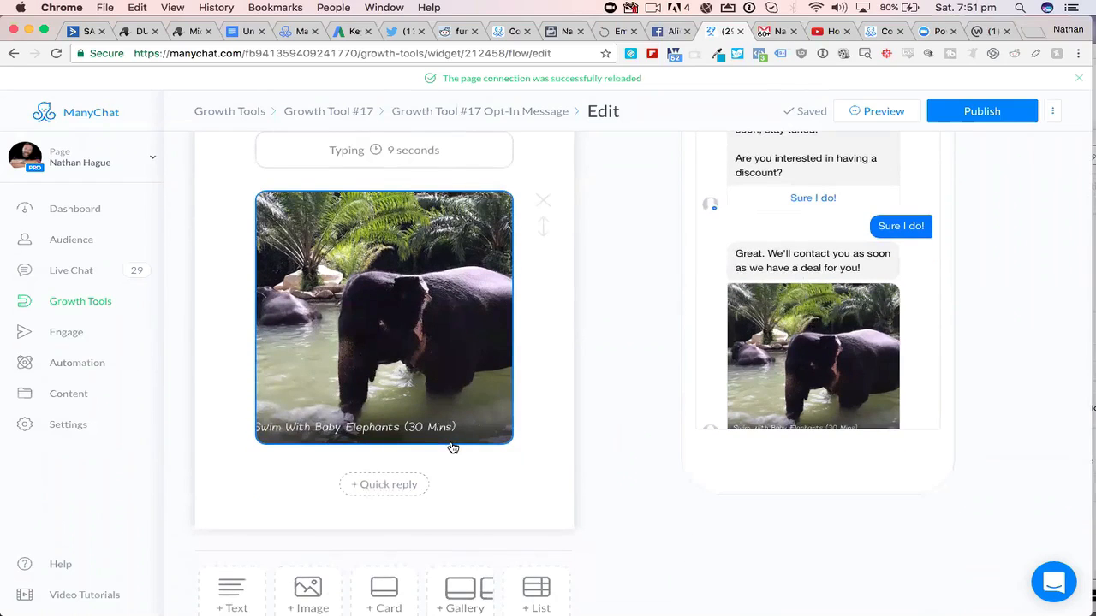
scroll(452, 445, "up", 5)
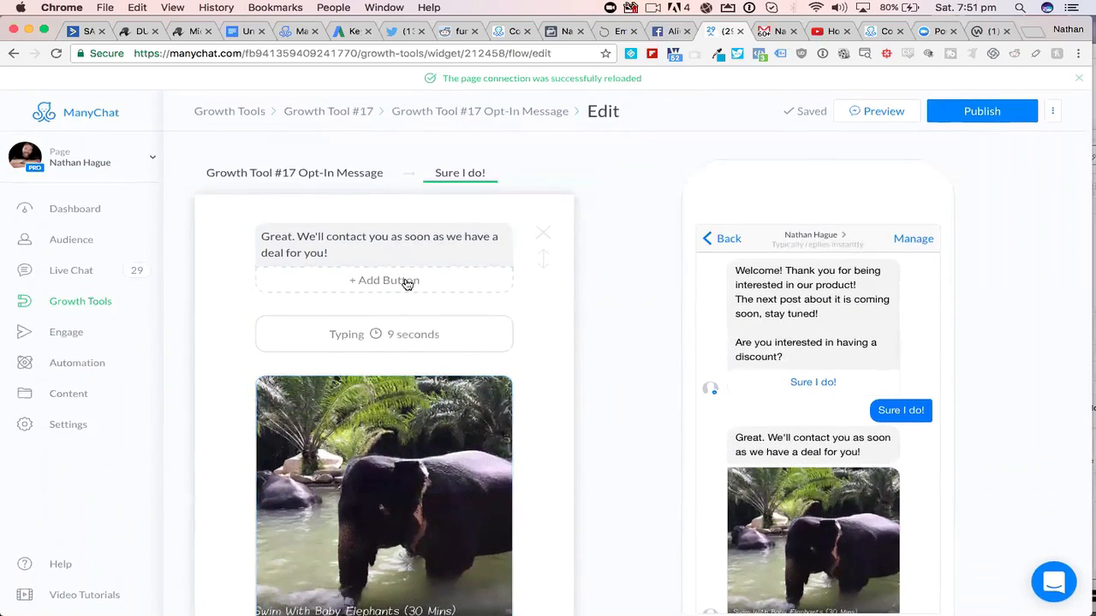
left_click(967, 115)
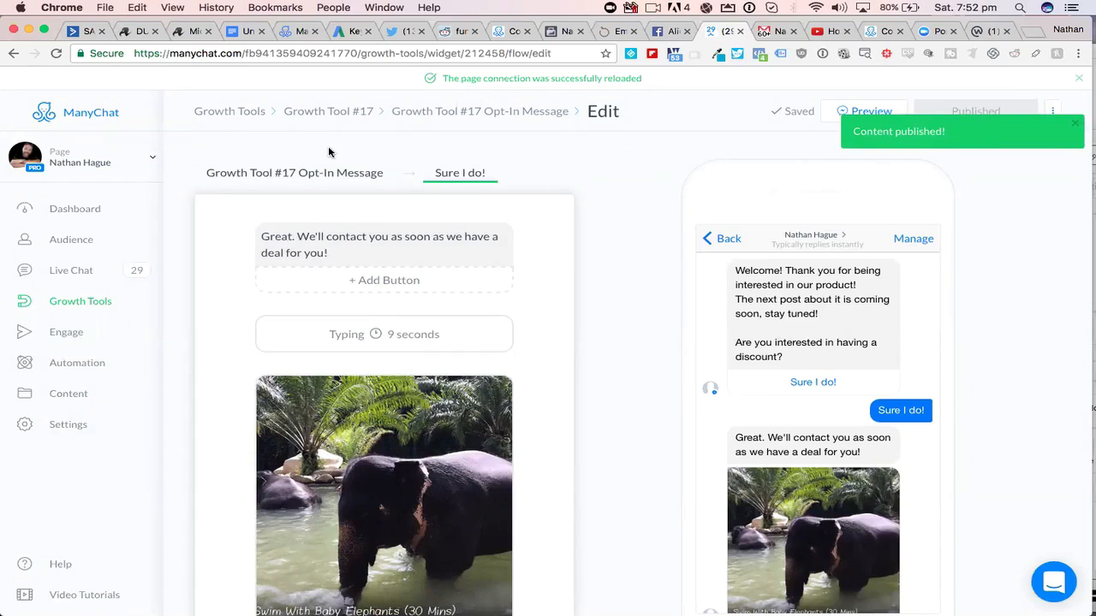
- Return to the growth tools list, reload it, reopen Growth Tool #17 and rename it "Facebook ADS JSON"
left_click(243, 115)
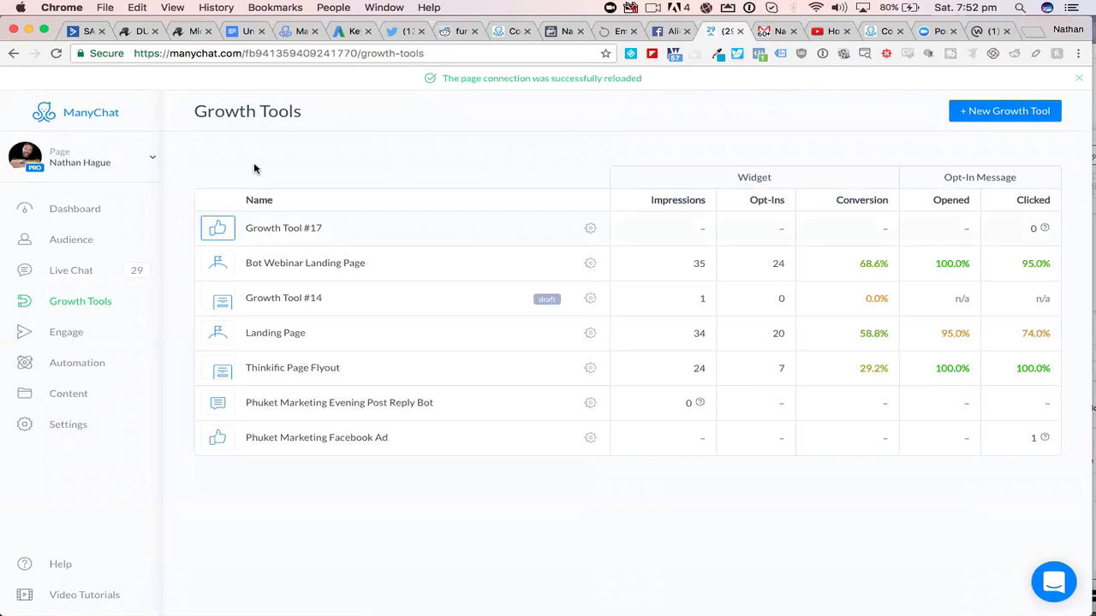
left_click(57, 53)
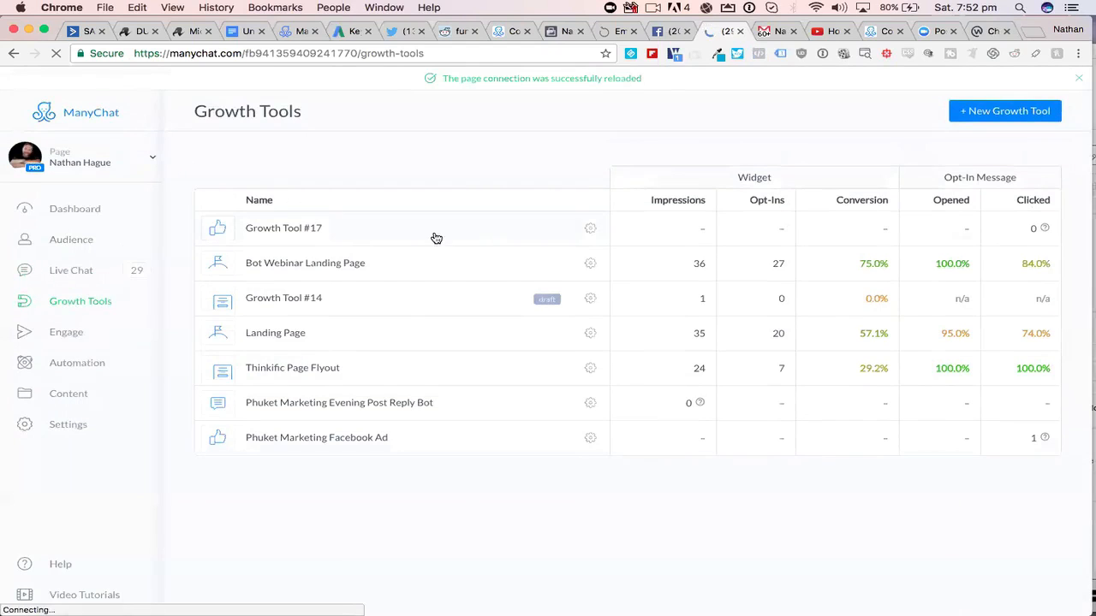
left_click(385, 232)
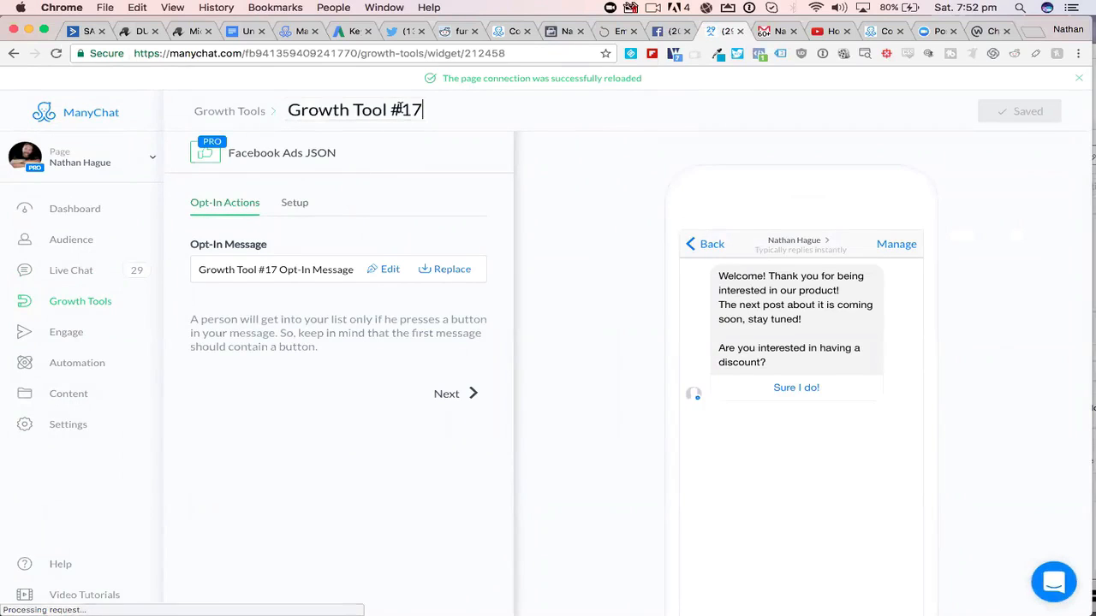
left_click_drag(419, 109, 264, 112)
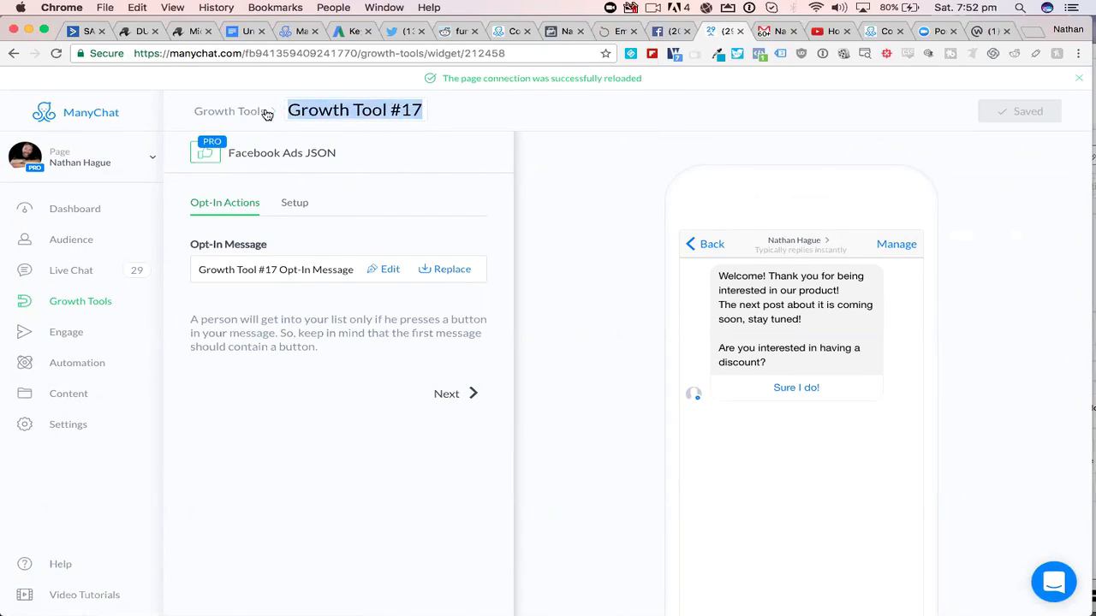
type("Facebook A")
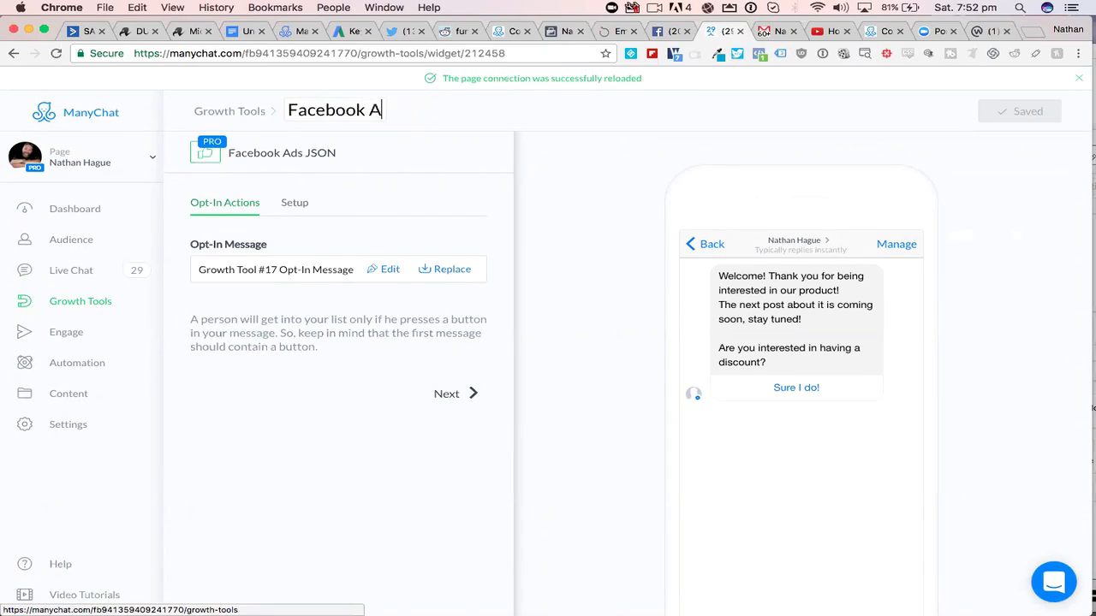
type("DS JSON")
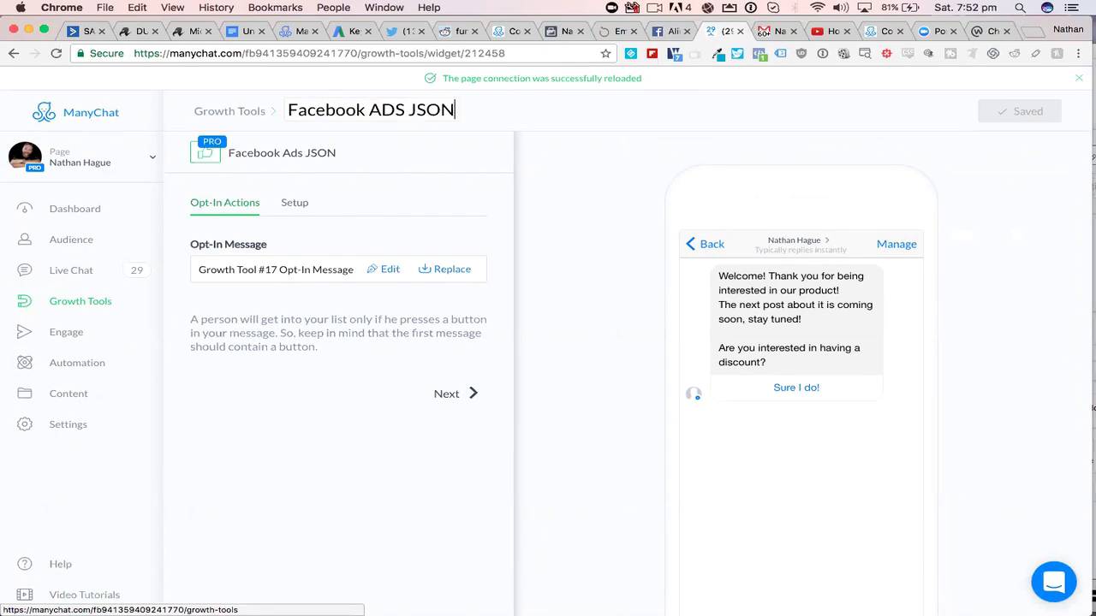
key("Return")
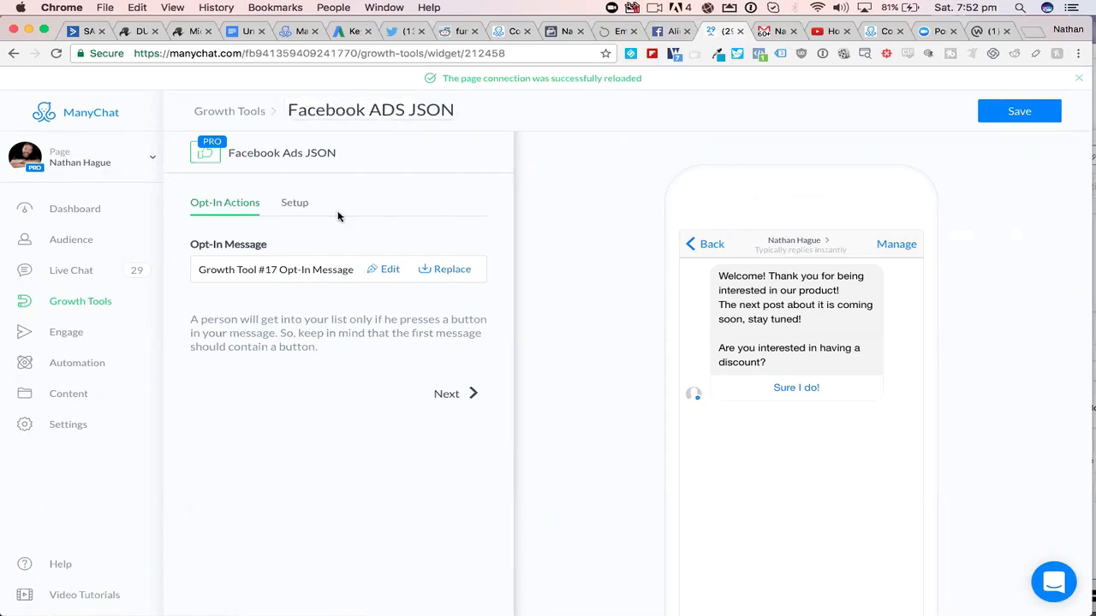
- Save the growth tool, generate its Facebook Ads JSON code and copy the code to the clipboard
left_click(294, 204)
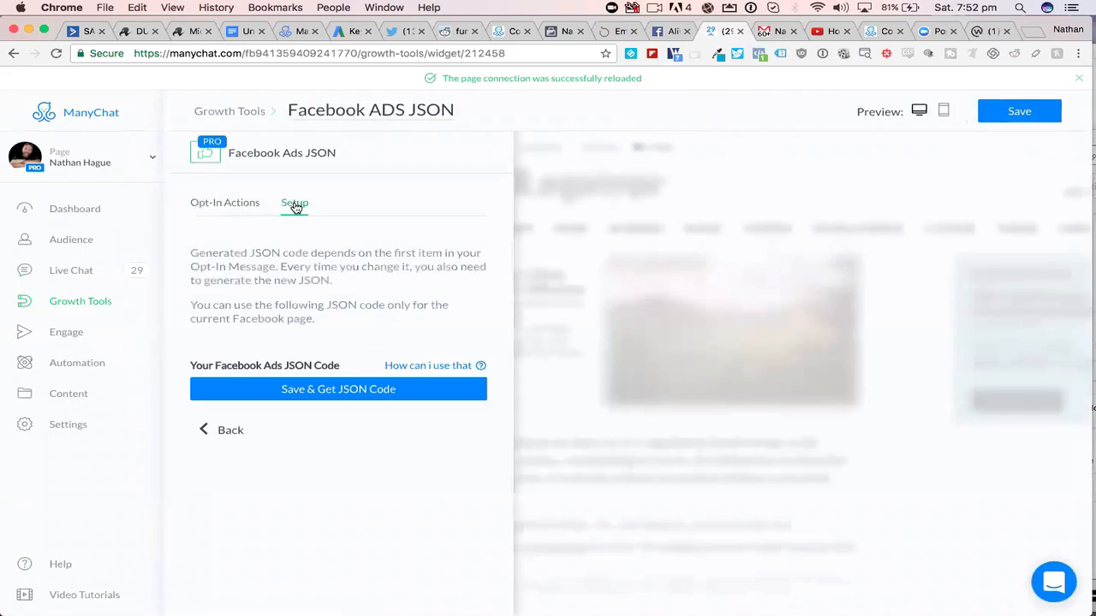
left_click(328, 392)
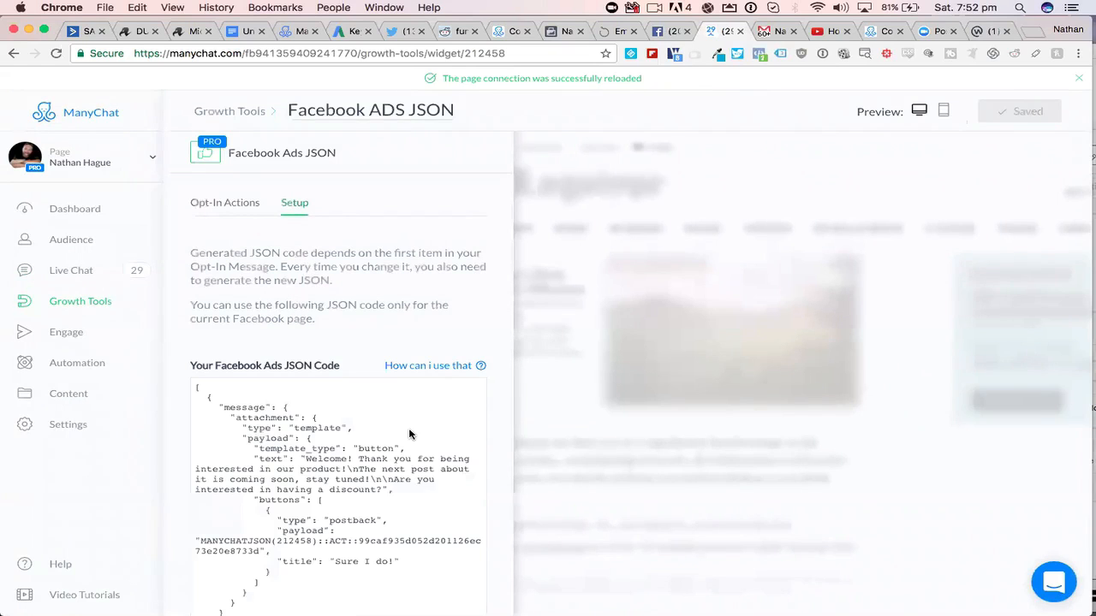
scroll(409, 435, "down", 1)
scroll(410, 435, "down", 2)
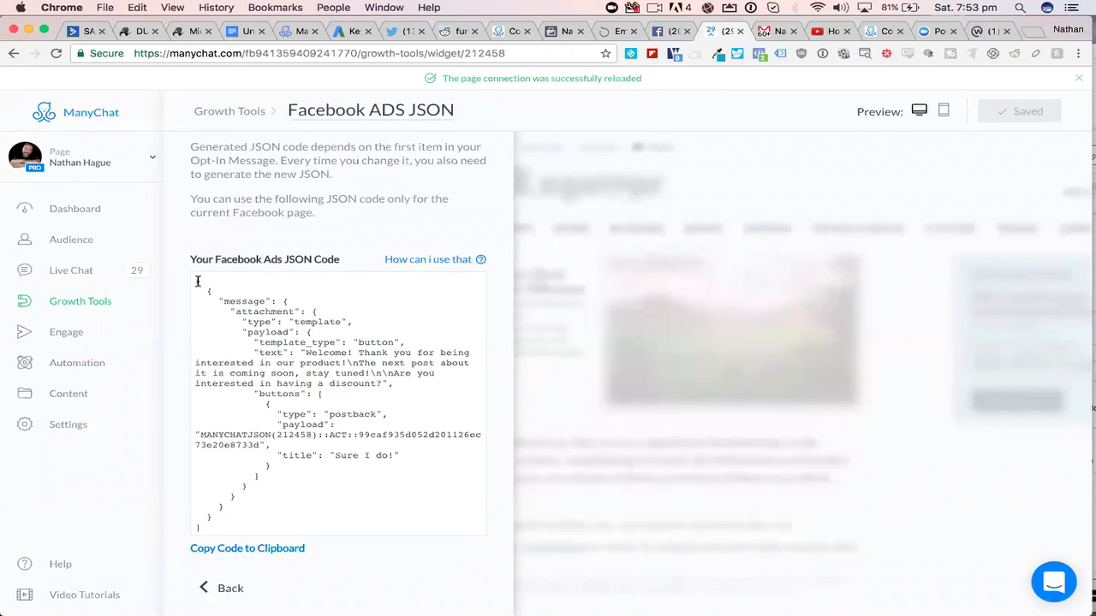
scroll(263, 310, "up", 1)
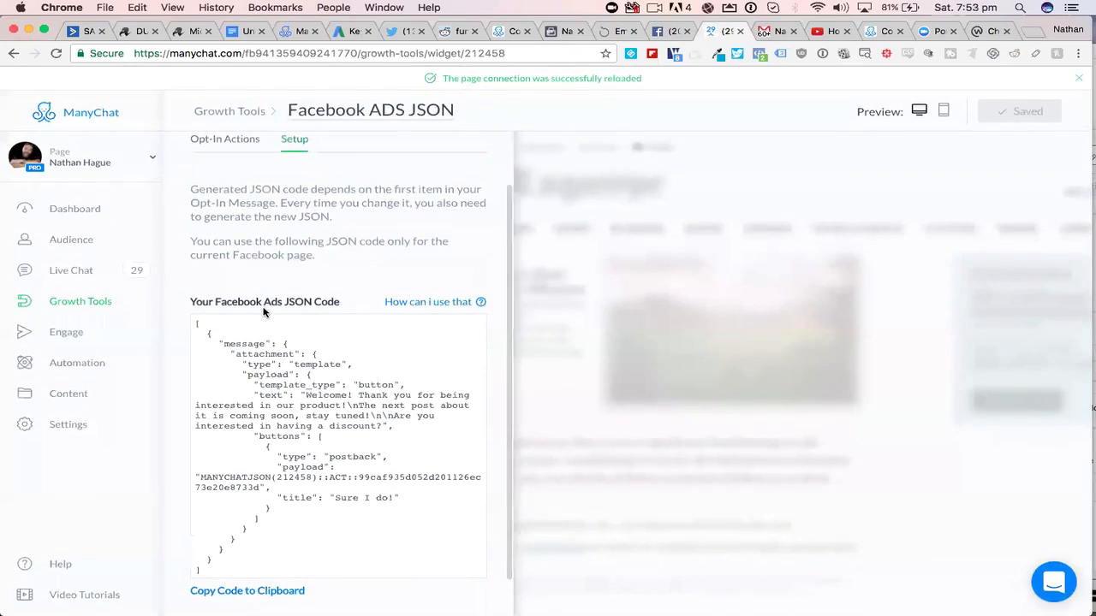
scroll(264, 313, "down", 1)
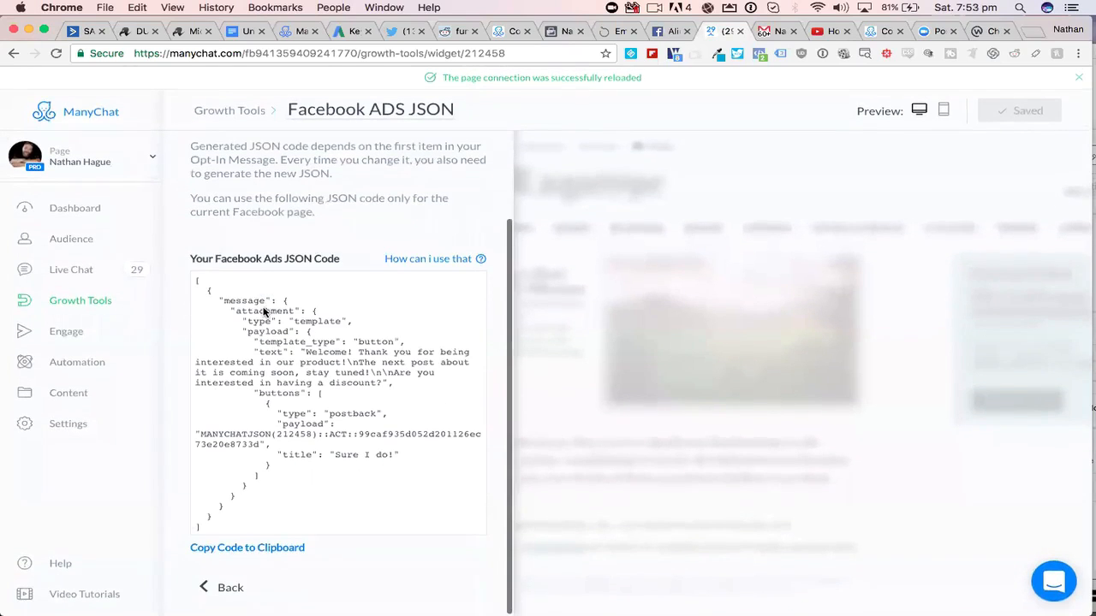
left_click(246, 549)
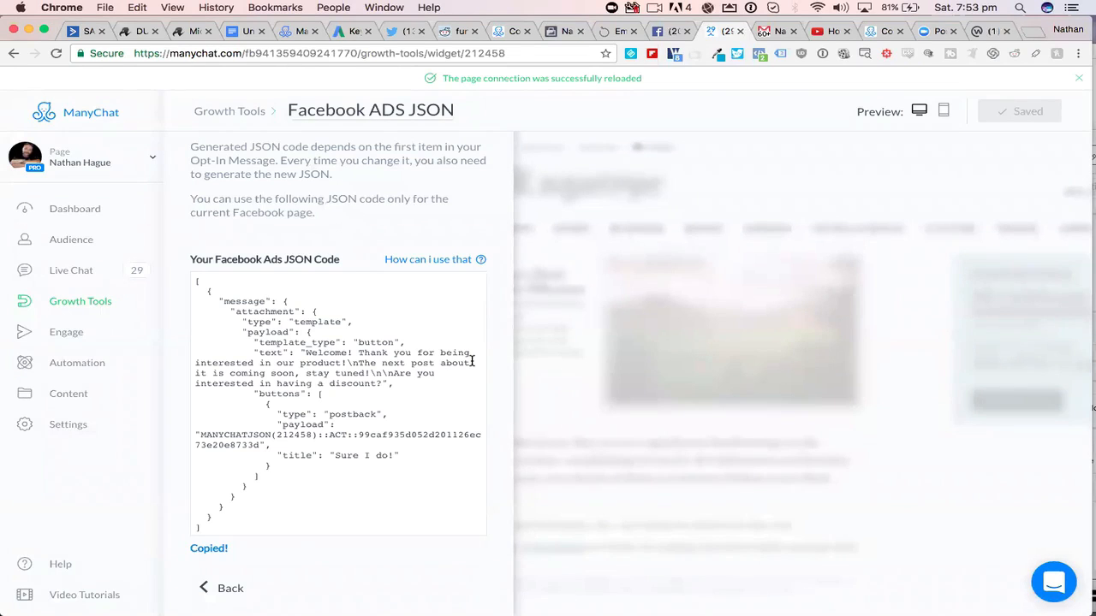
- Switch to the Facebook business page and open Power Editor
left_click(560, 32)
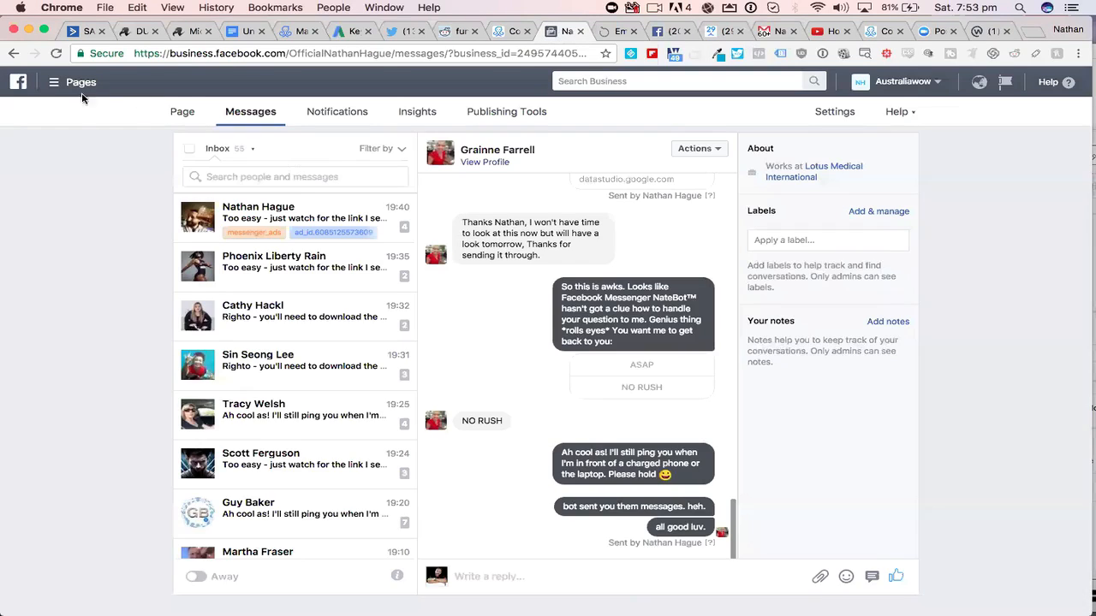
left_click(53, 86)
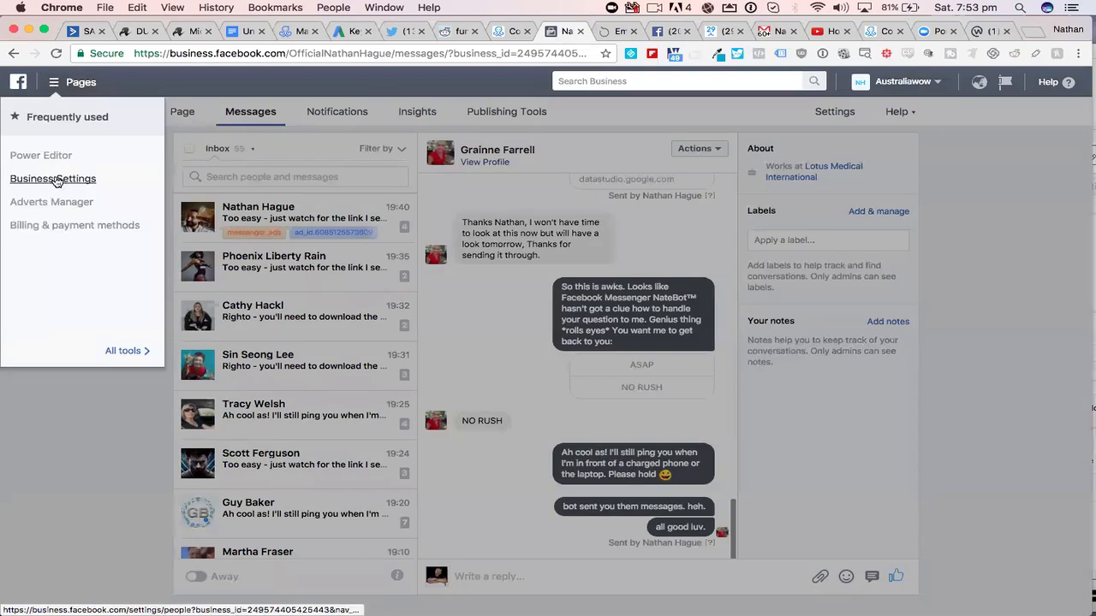
left_click(29, 155)
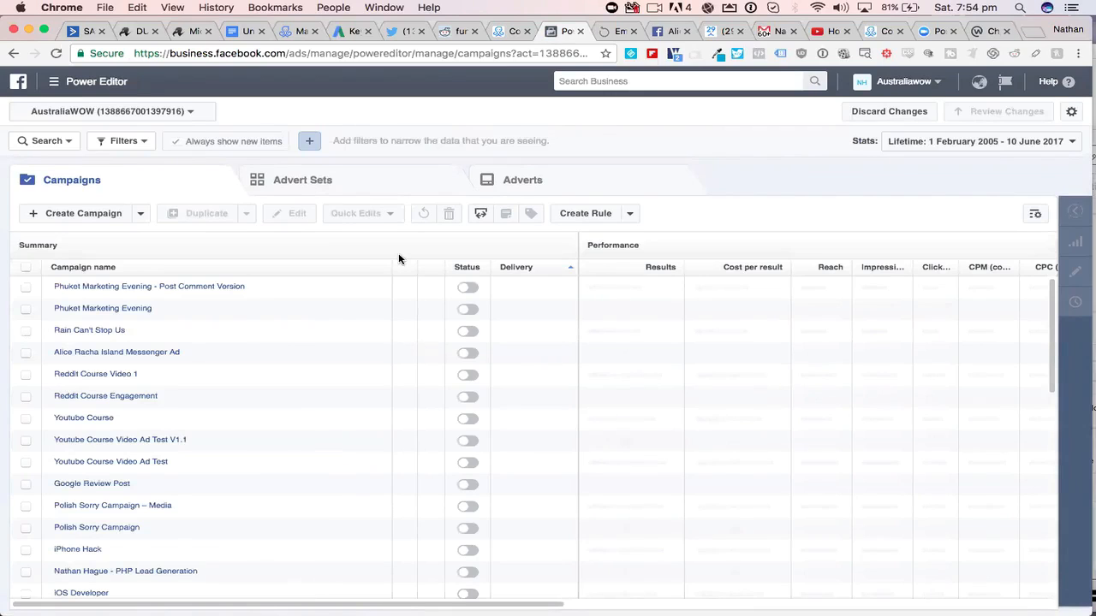
- Start creating a new campaign and name it "delete"
left_click(77, 216)
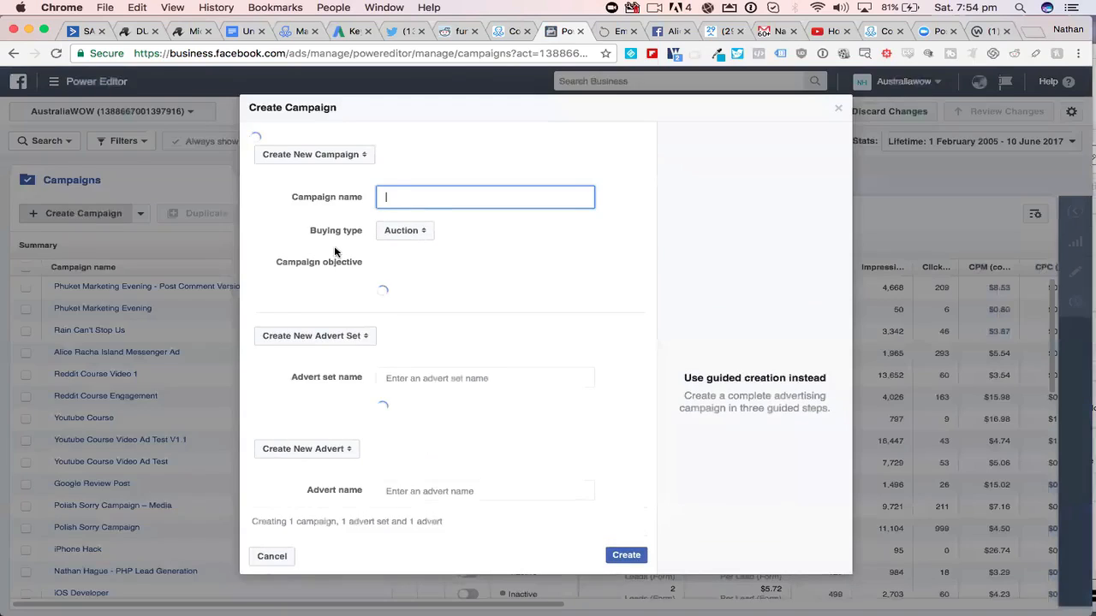
type("d")
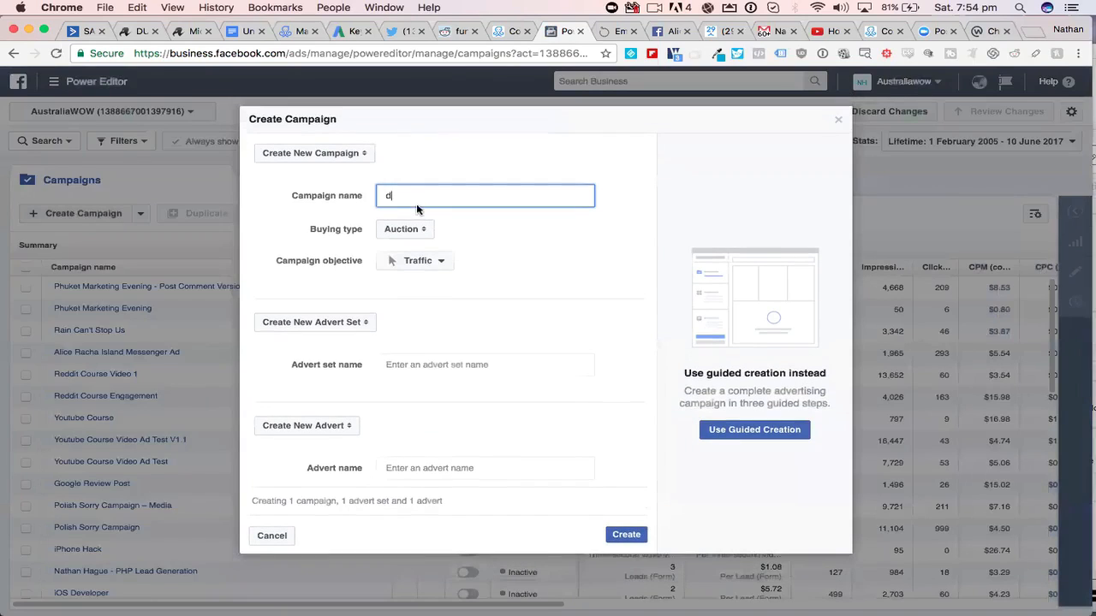
type("elete")
left_click(424, 370)
type("delete")
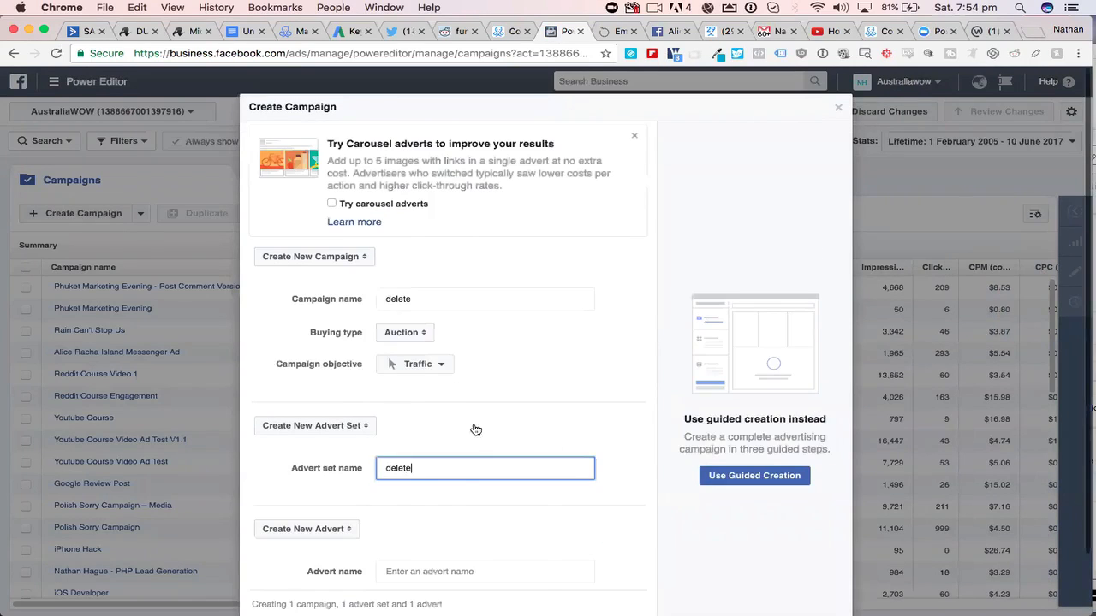
left_click(430, 365)
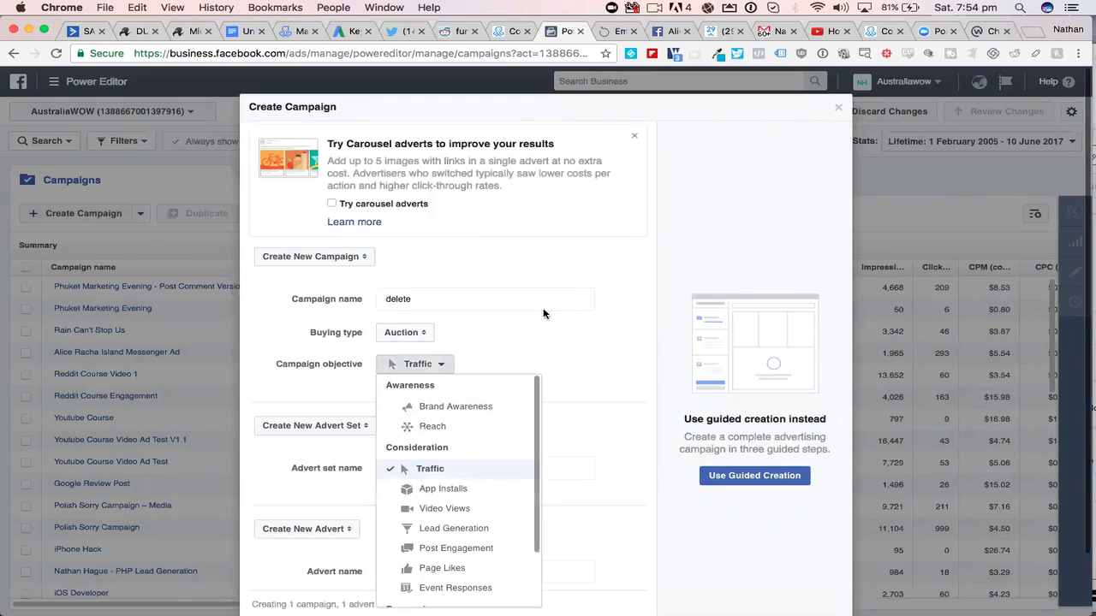
left_click(602, 313)
scroll(548, 398, "down", 2)
left_click(438, 503)
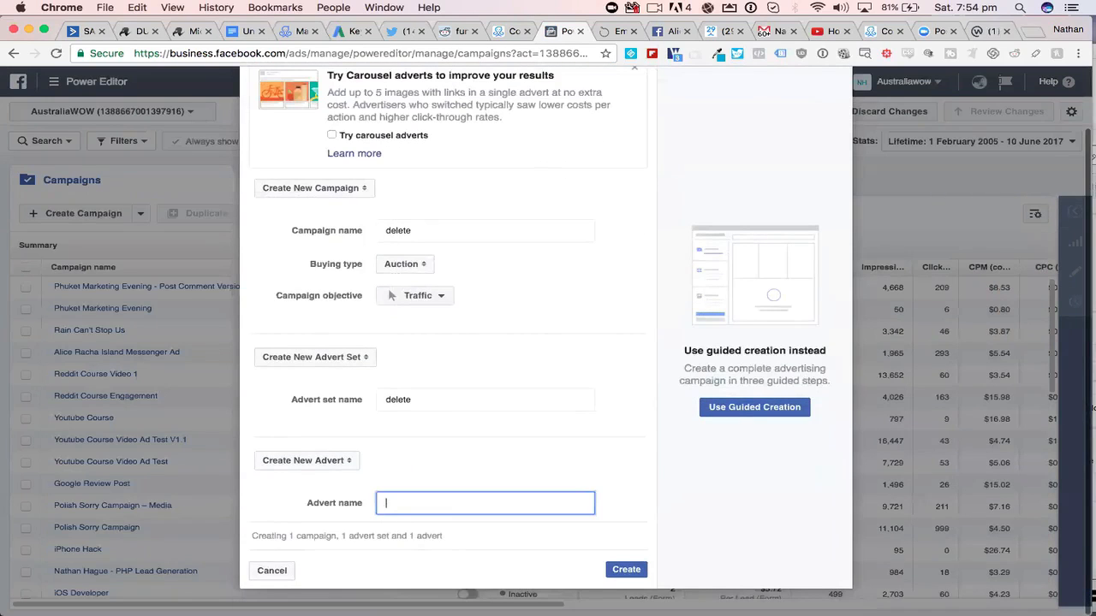
type("delete")
left_click(433, 299)
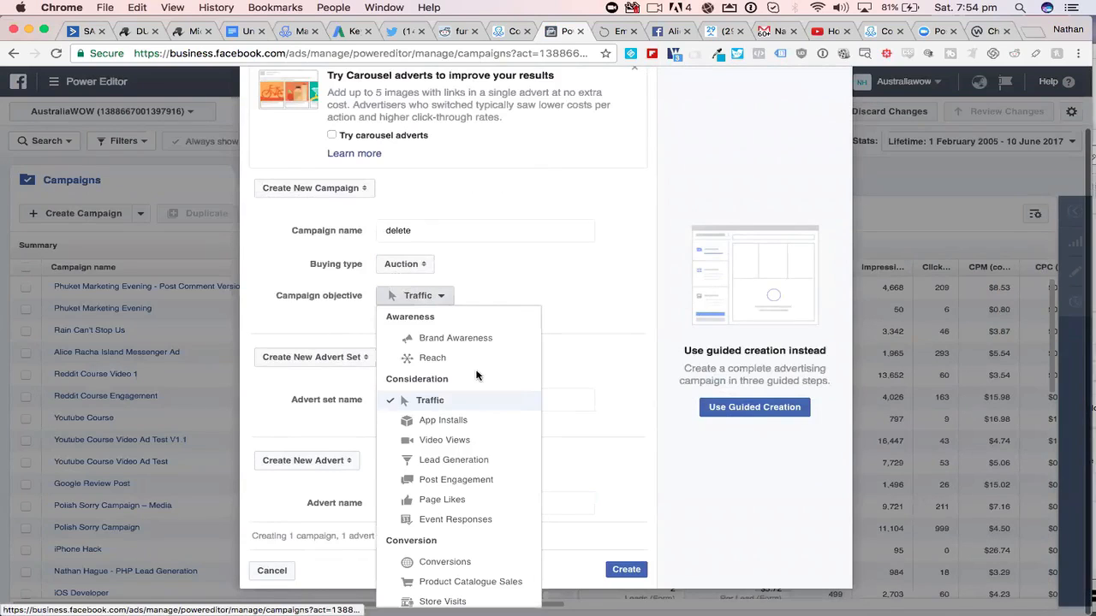
scroll(476, 375, "down", 1)
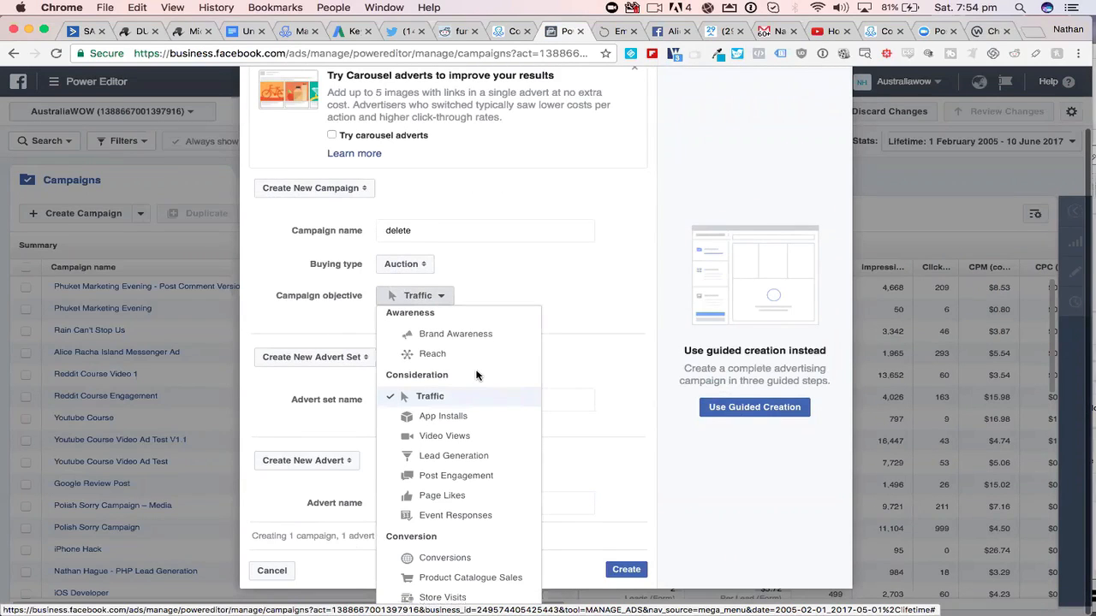
left_click(430, 397)
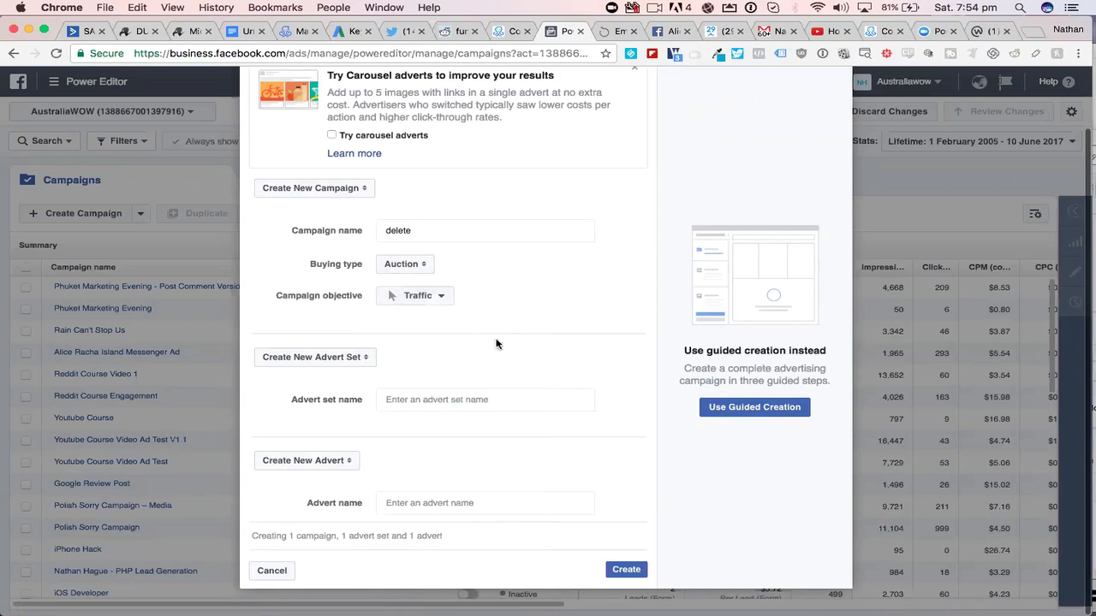
- Name both the advert set and the advert "delete" and create the campaign
left_click(414, 403)
type("dele")
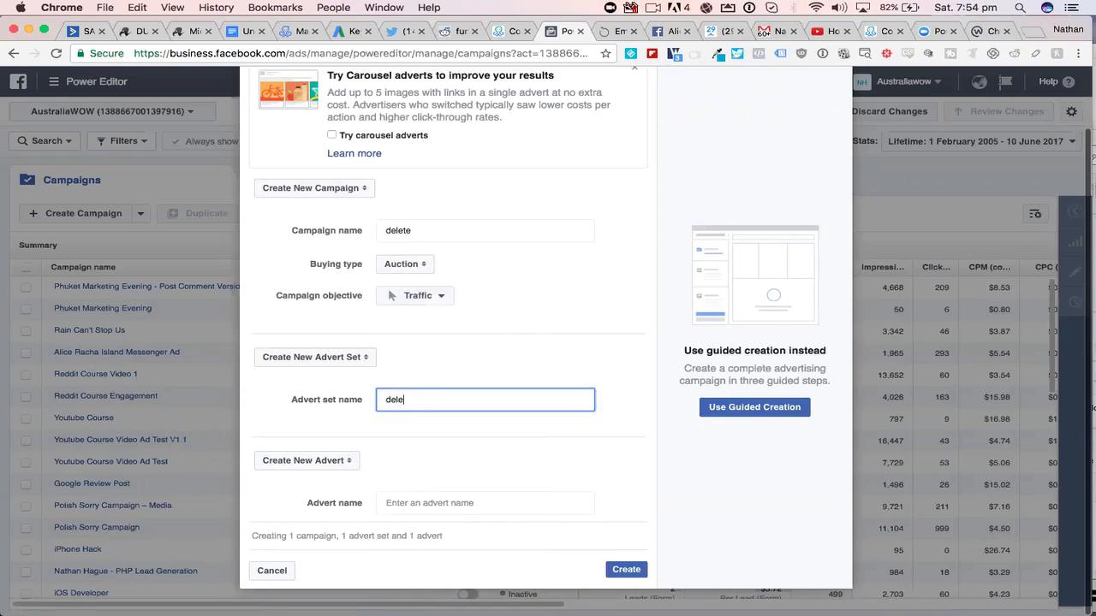
type("te")
left_click(400, 503)
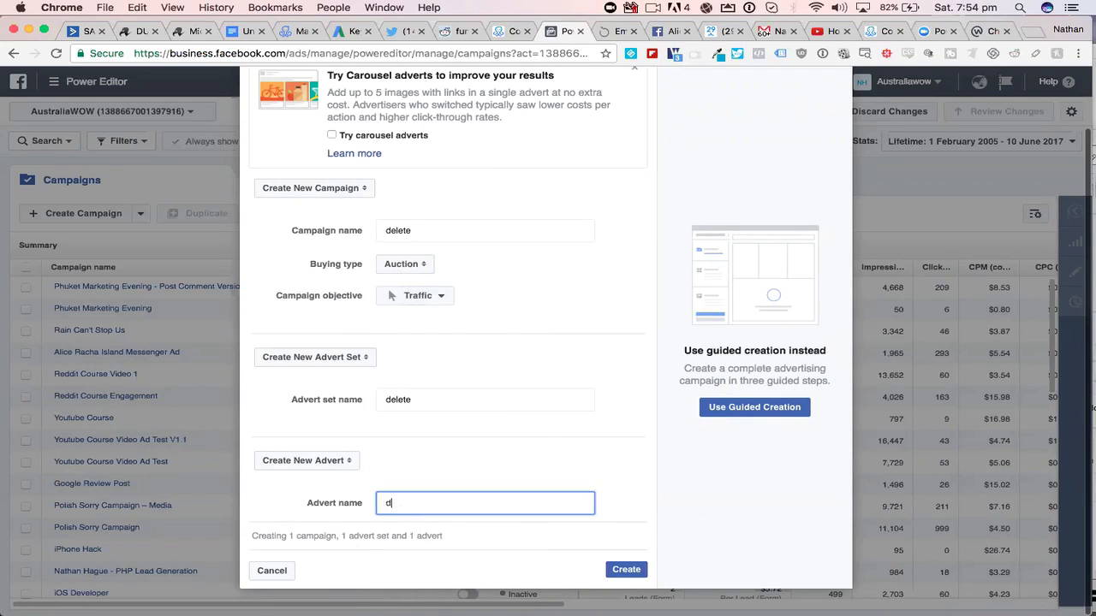
type("delete")
left_click(624, 569)
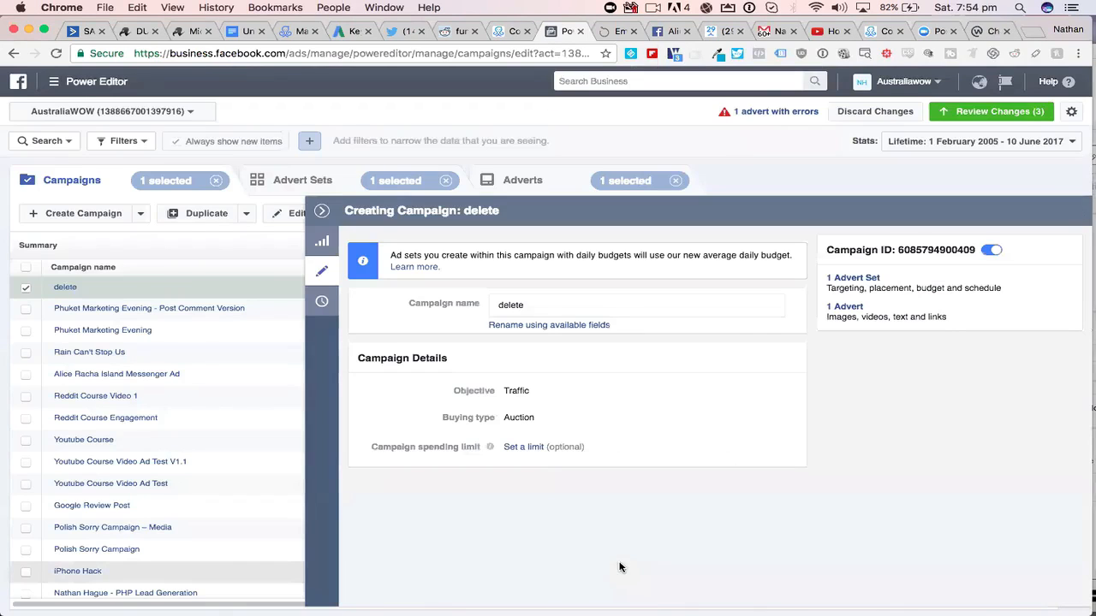
- Open the "delete" advert set for editing and change its placement option to Edit placements
left_click(322, 212)
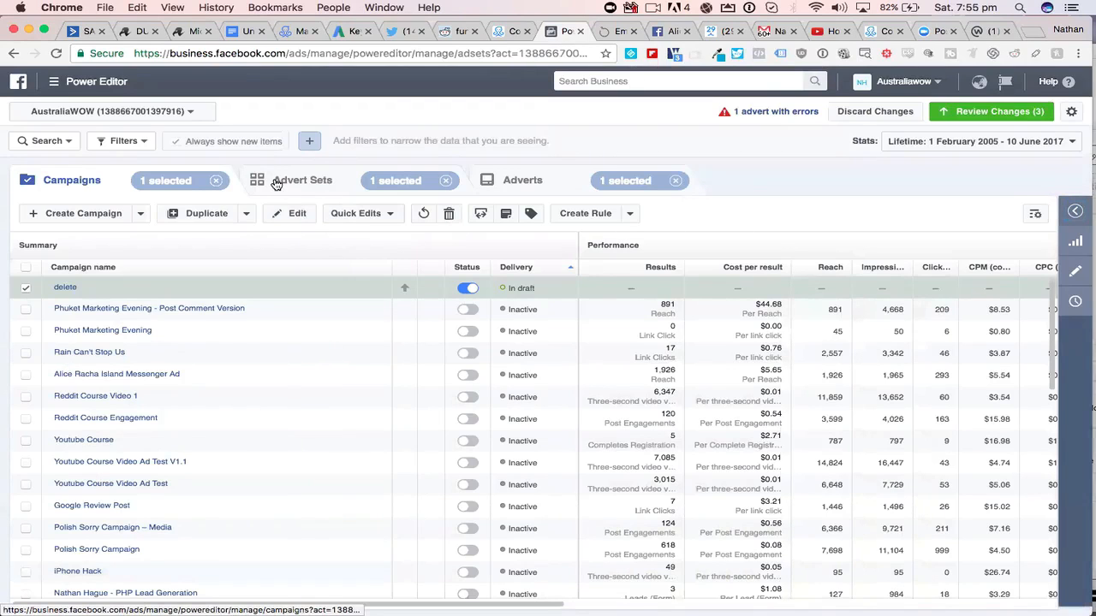
left_click(276, 184)
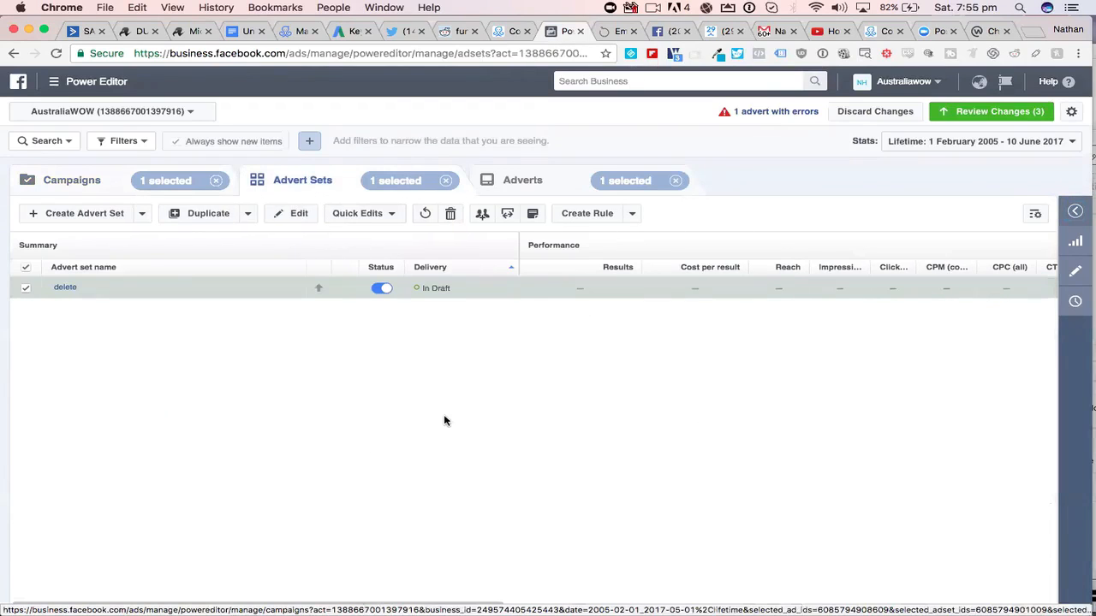
left_click(1076, 272)
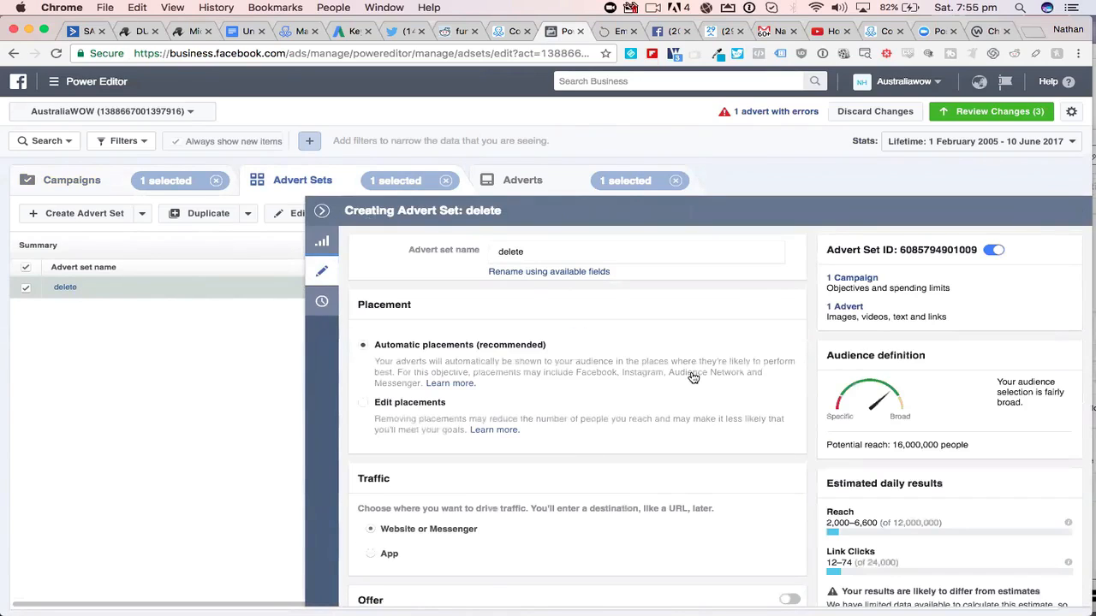
scroll(693, 377, "down", 1)
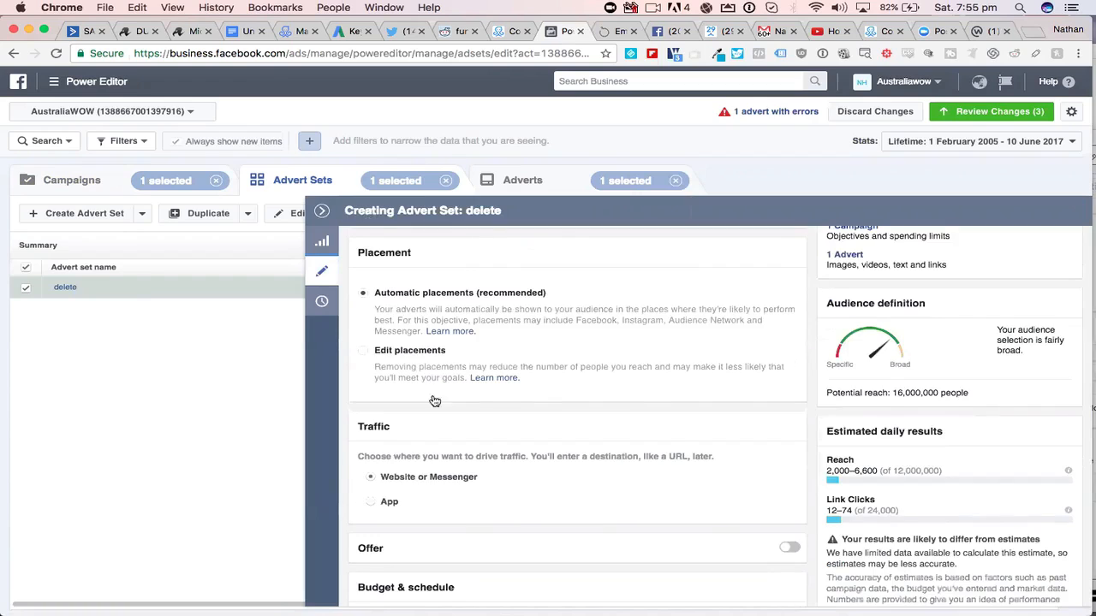
left_click(368, 351)
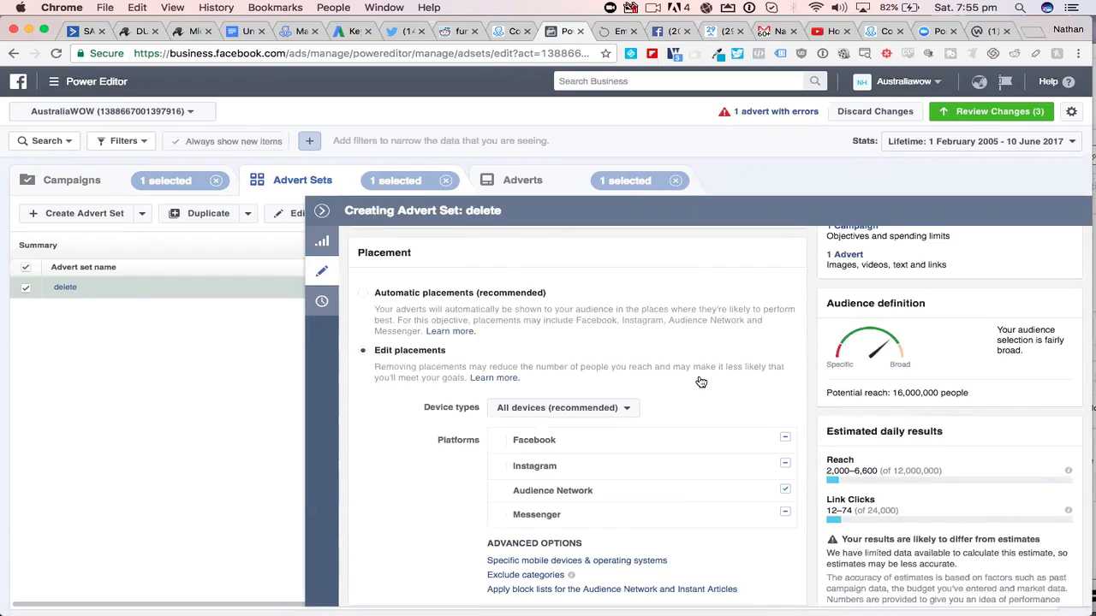
- Exclude Instagram and Audience Network from the platforms and expand the Messenger and Instagram placements
scroll(737, 383, "down", 1)
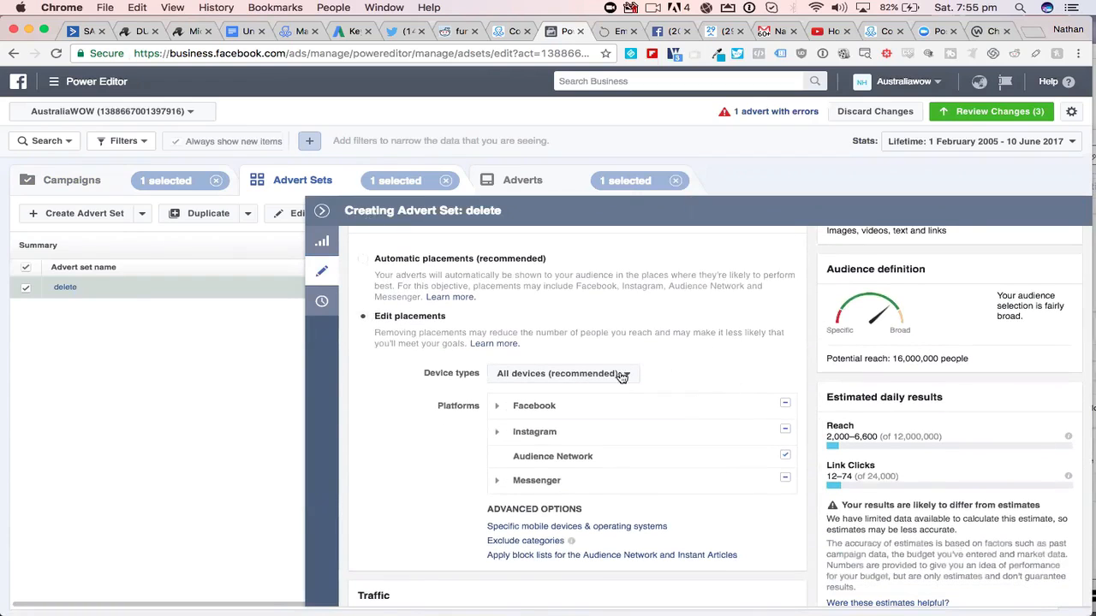
left_click(785, 431)
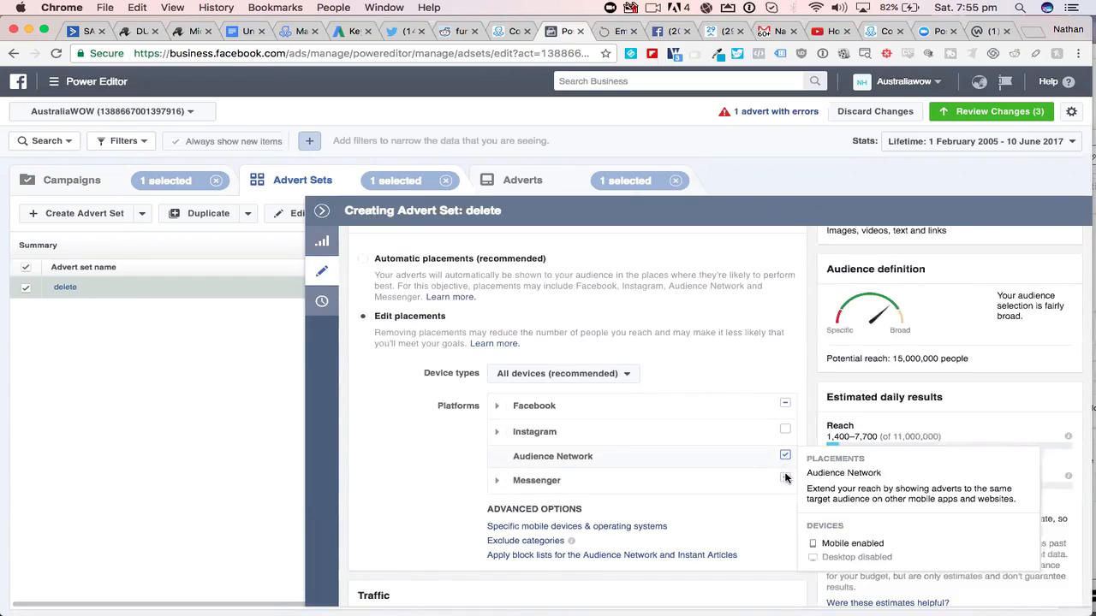
left_click(495, 481)
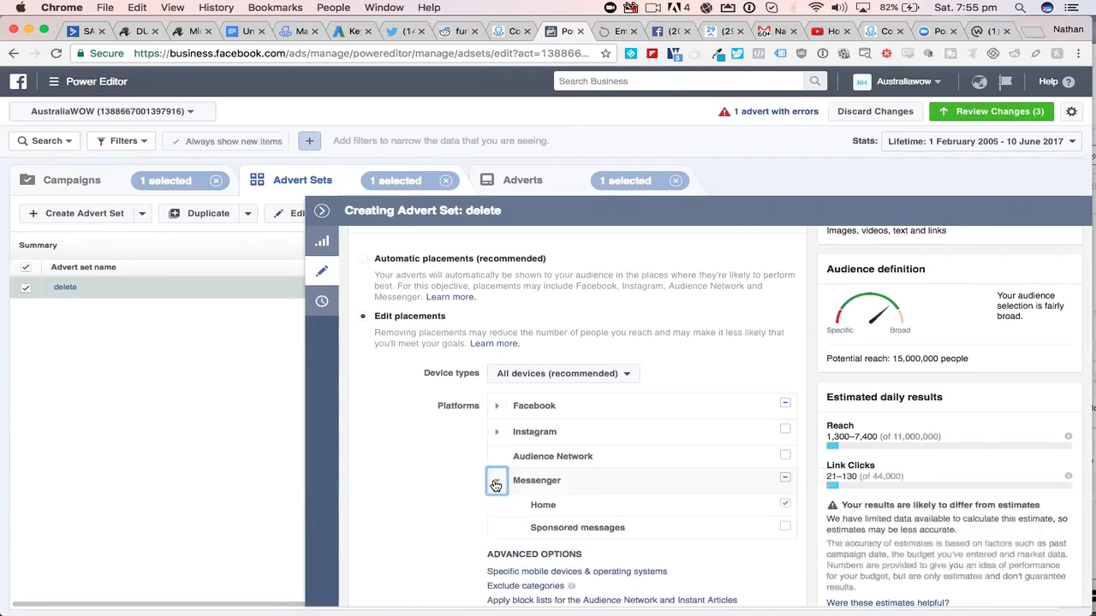
left_click(499, 432)
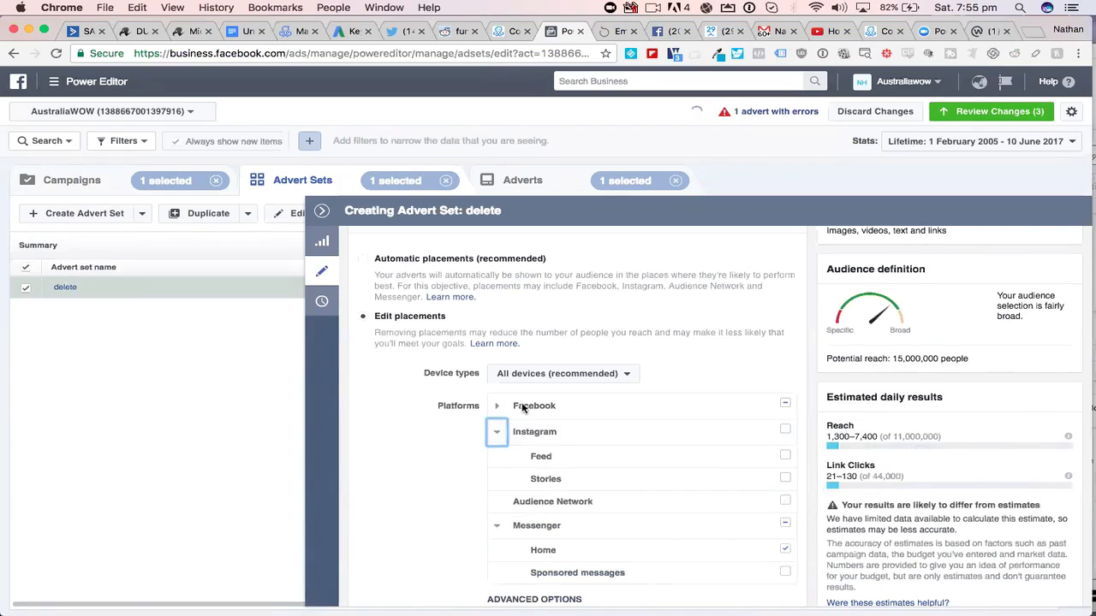
- Exclude Instant Articles and Right column from the Facebook placements
left_click(497, 408)
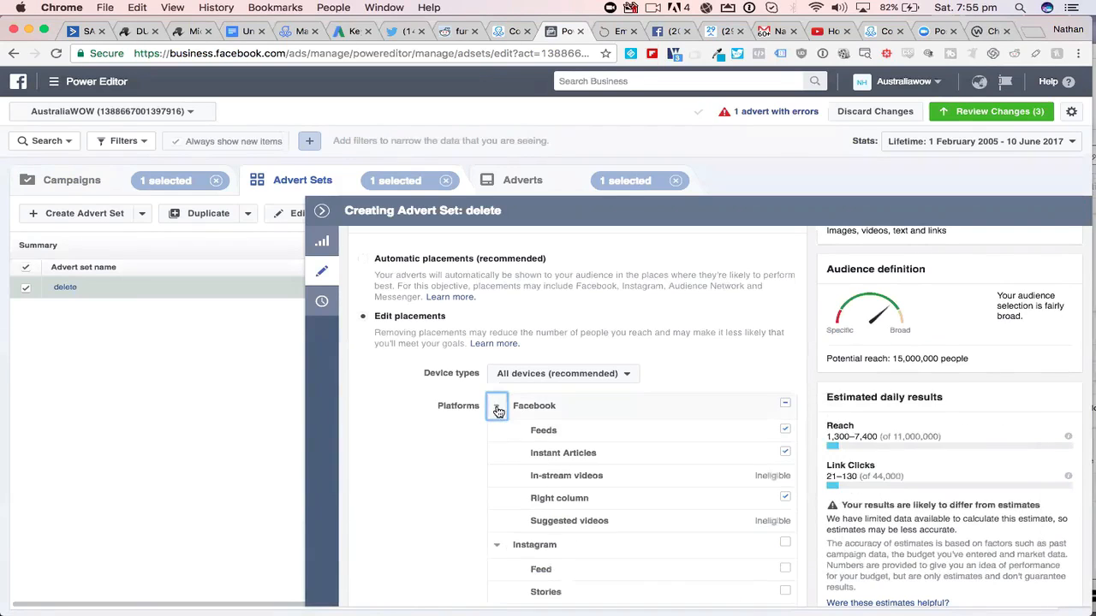
left_click(784, 453)
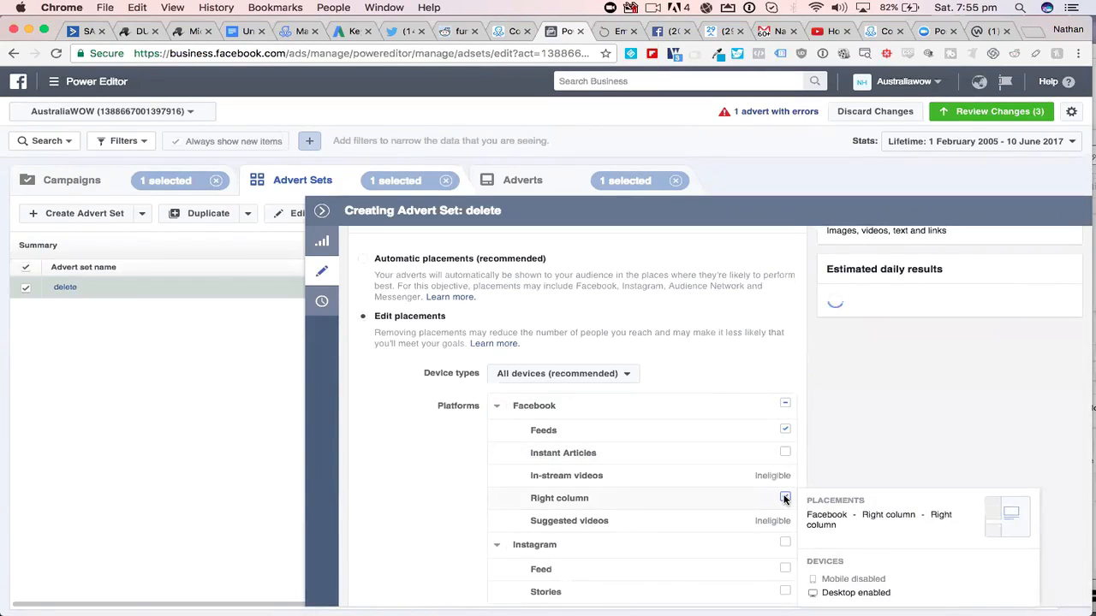
left_click(784, 498)
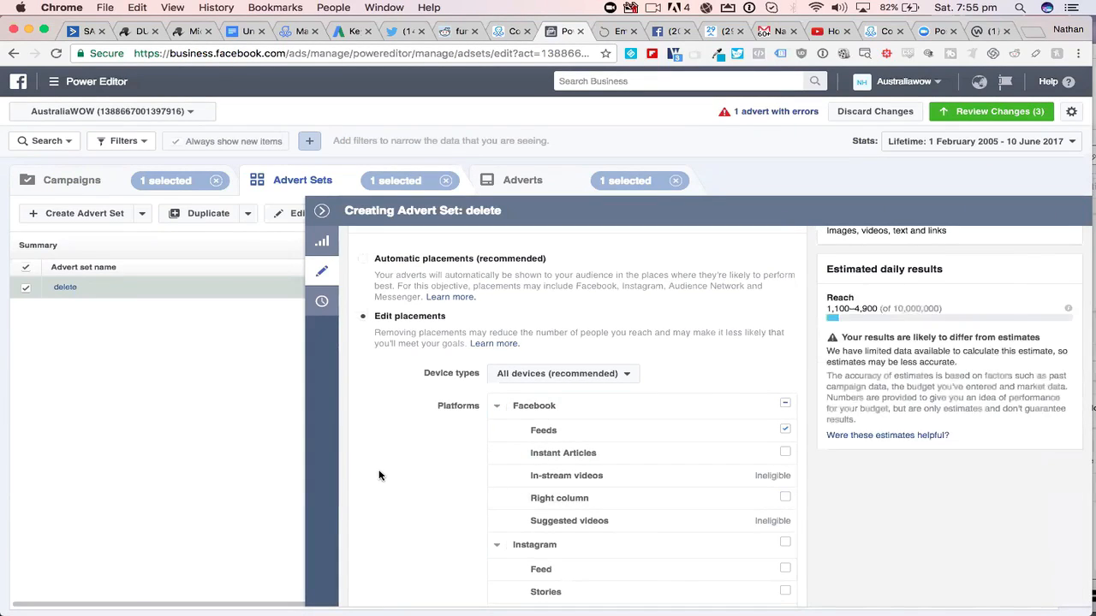
- Exclude all Messenger placements from the advert set and close its editor
scroll(419, 421, "down", 1)
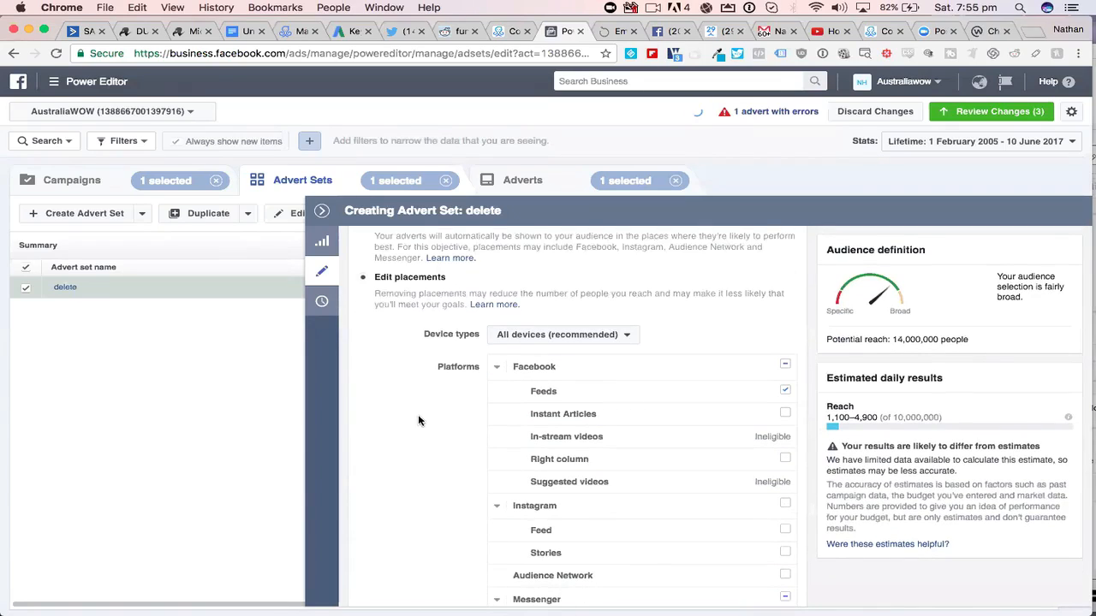
scroll(419, 421, "down", 1)
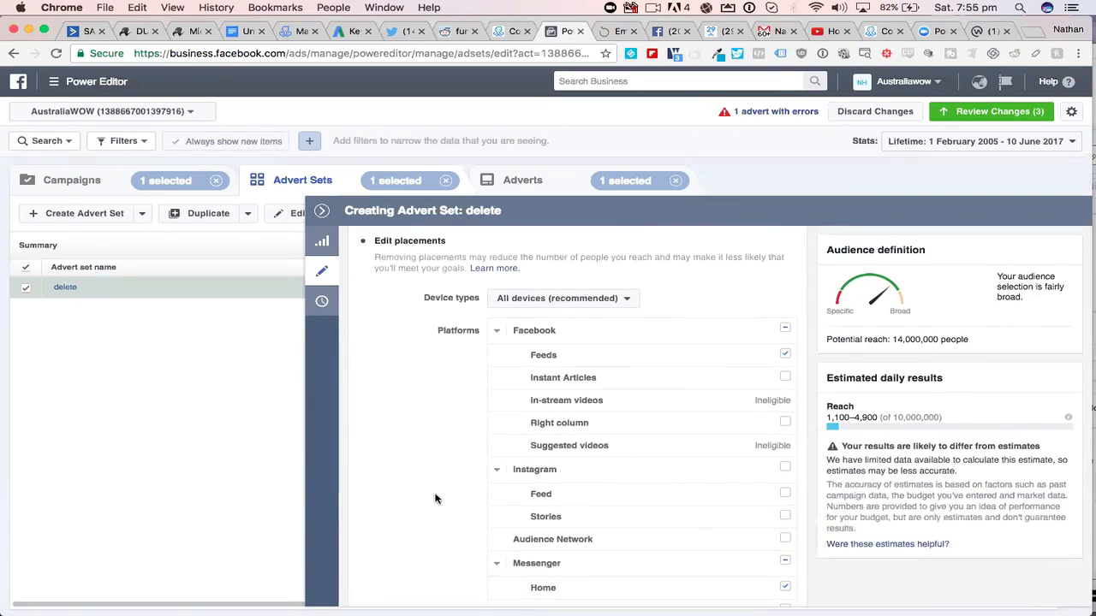
left_click(785, 561)
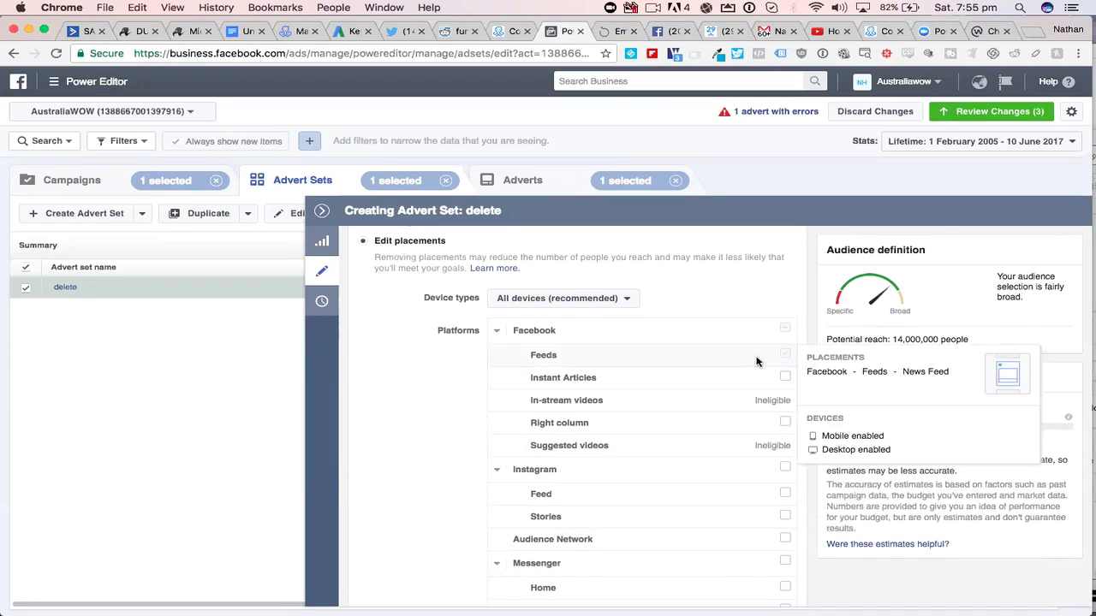
mouse_move(787, 359)
scroll(435, 435, "down", 3)
scroll(435, 436, "down", 10)
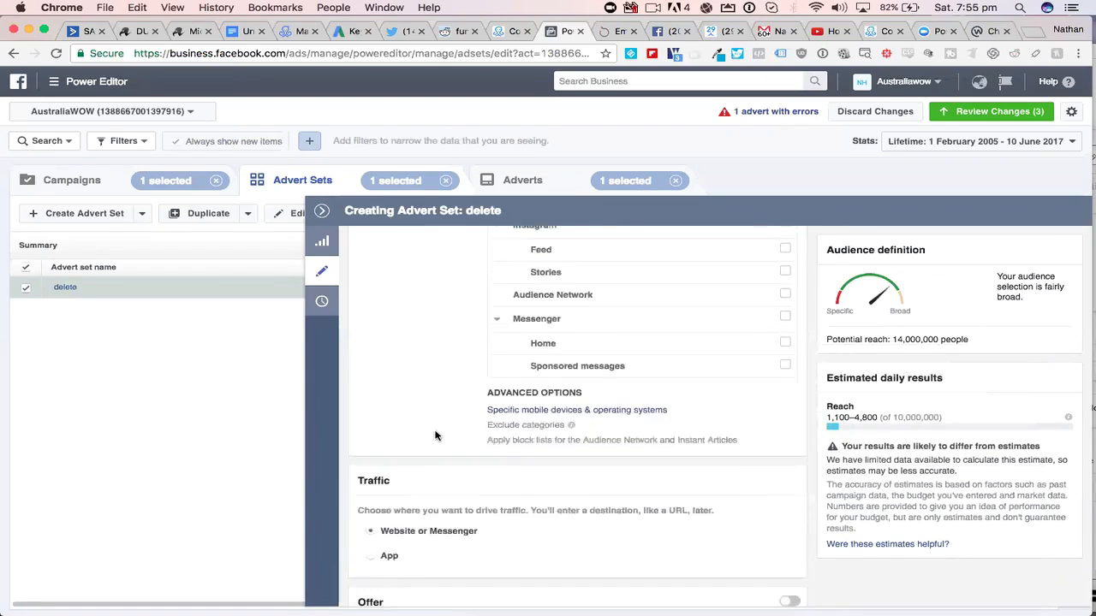
scroll(435, 435, "down", 10)
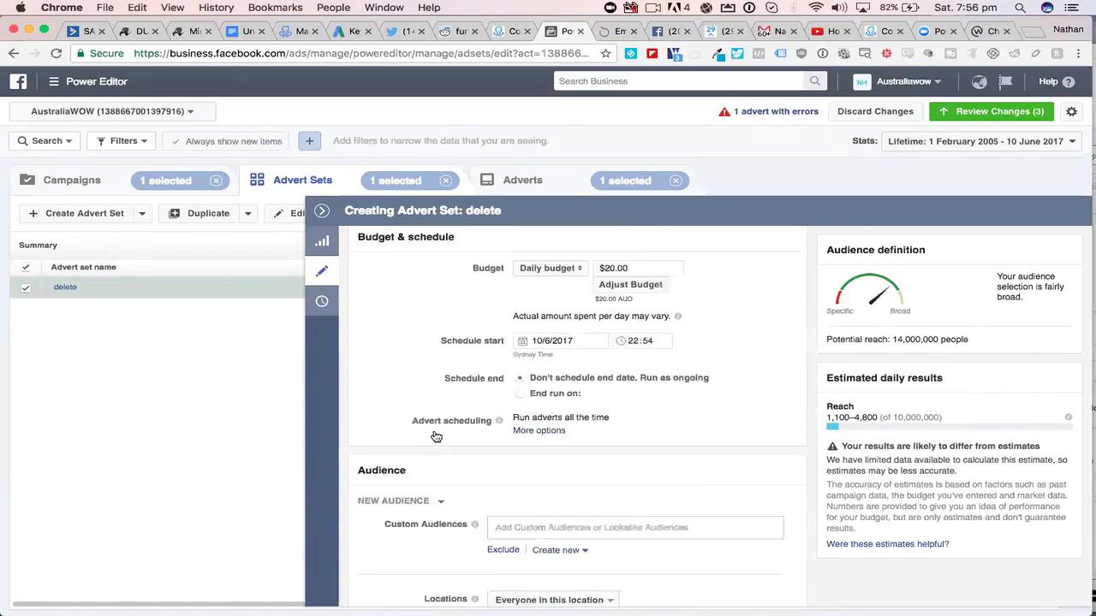
scroll(436, 436, "down", 2)
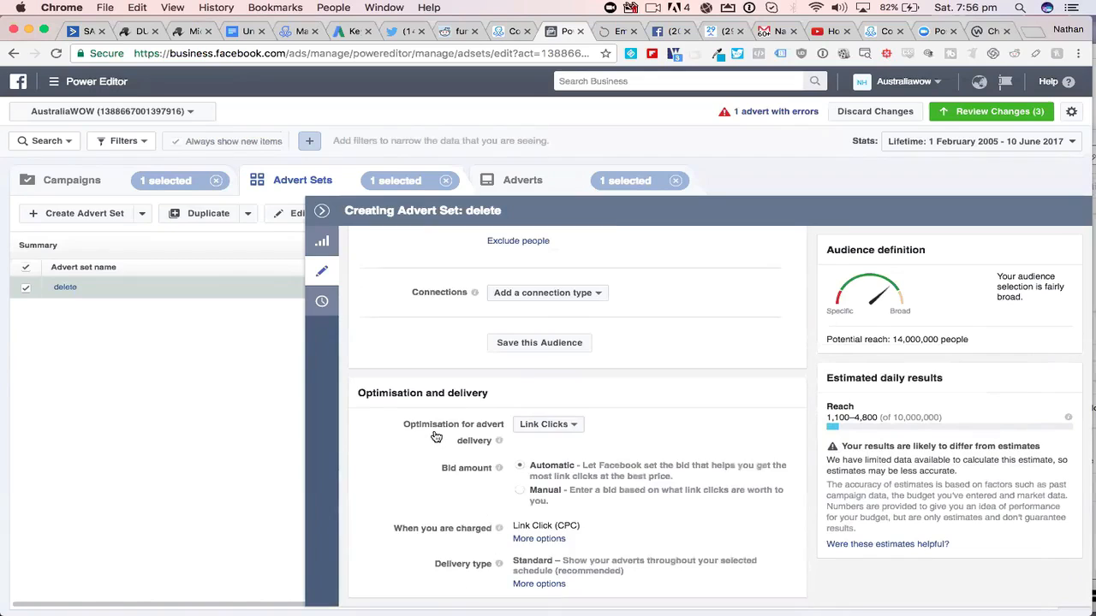
left_click(321, 212)
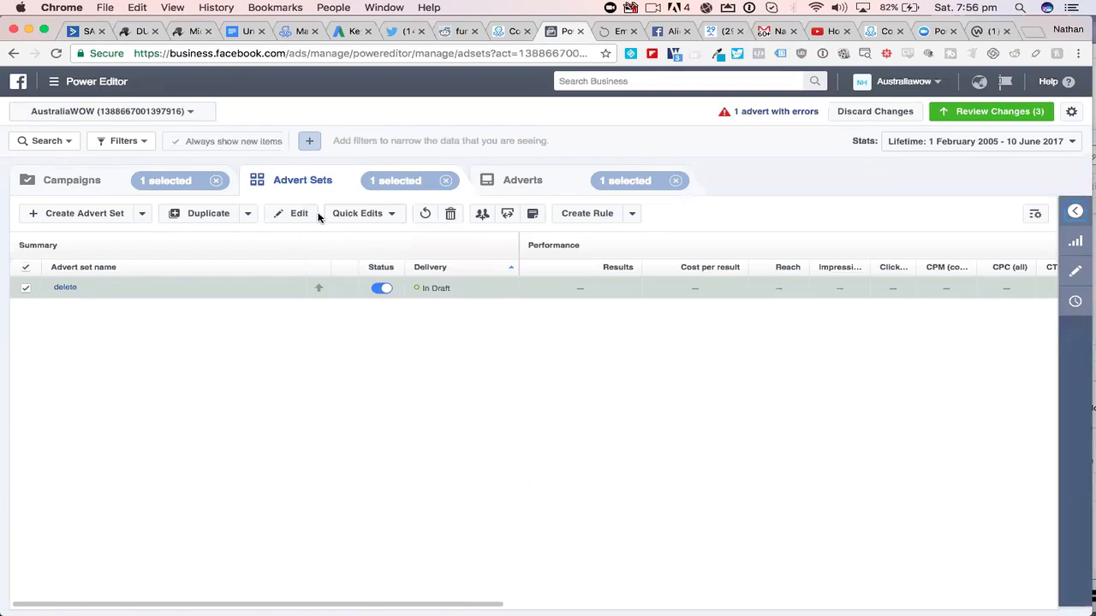
- Open the "delete" advert for editing
left_click(524, 181)
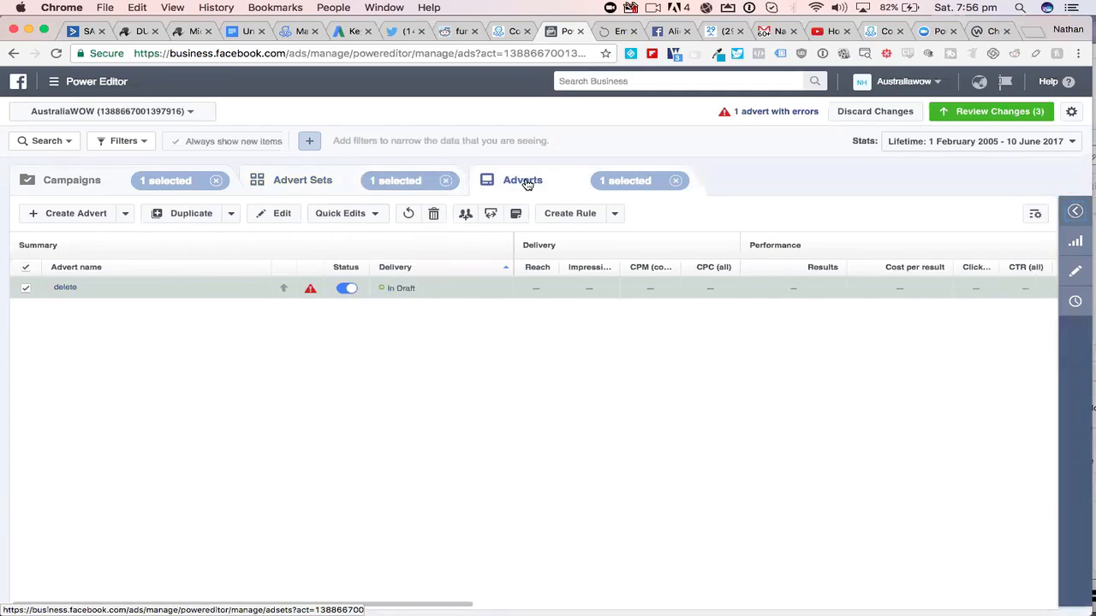
left_click(1071, 273)
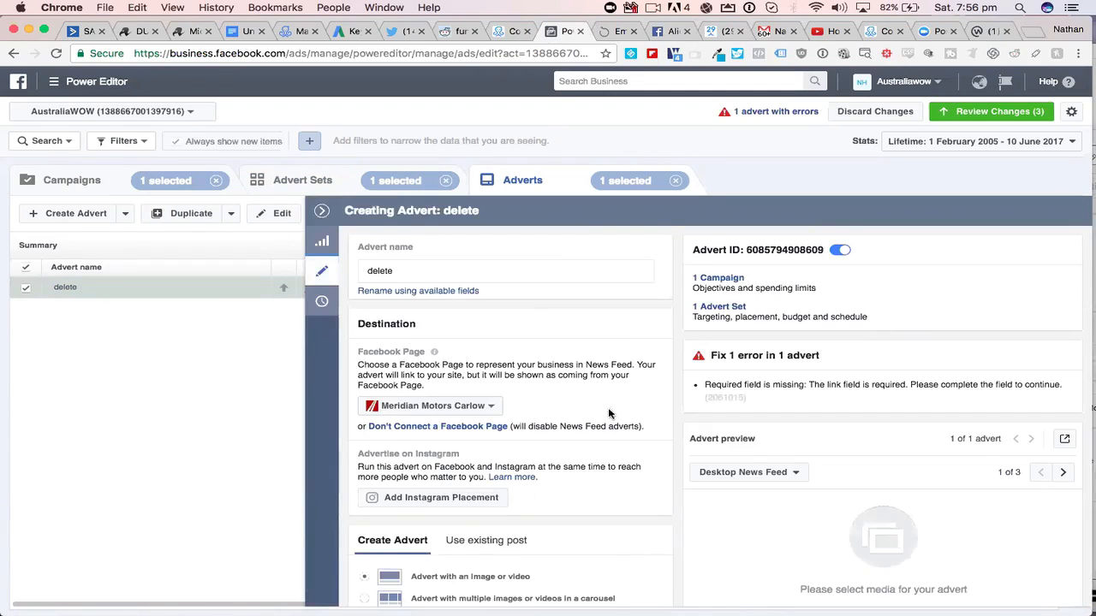
- Change the advert's Facebook Page to the presenter's own named page, listed directly after Meridian Motors Carlow
scroll(548, 325, "down", 3)
left_click(482, 322)
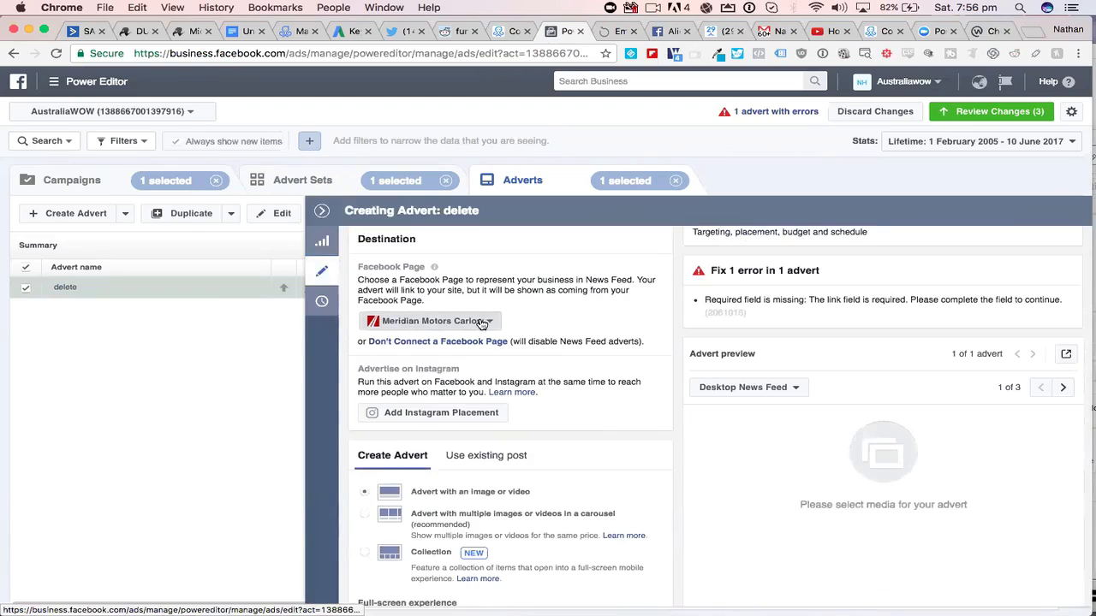
scroll(510, 440, "down", 2)
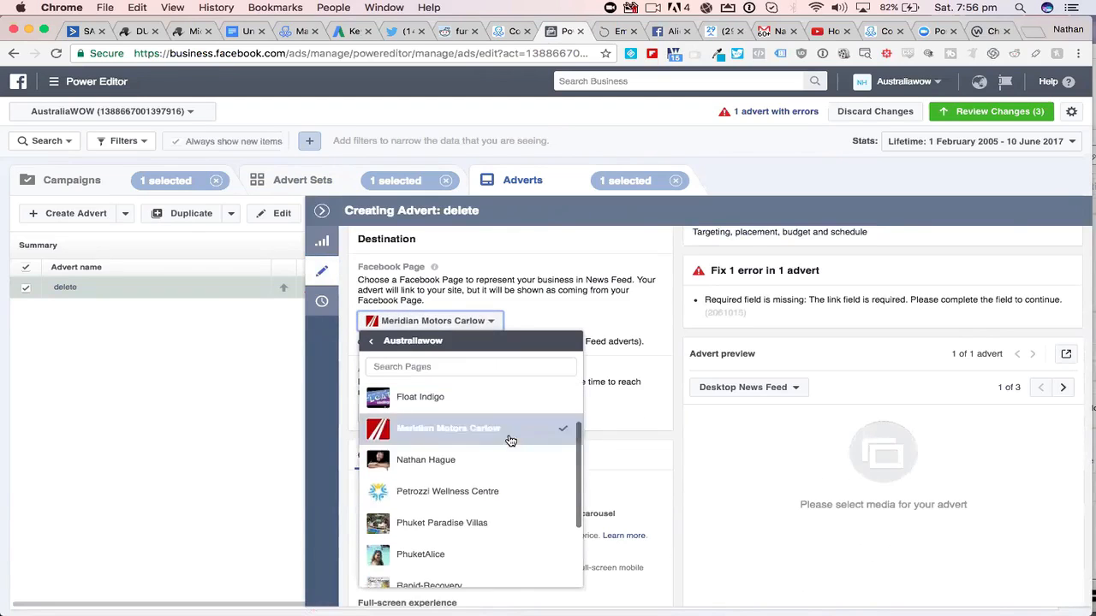
left_click(447, 463)
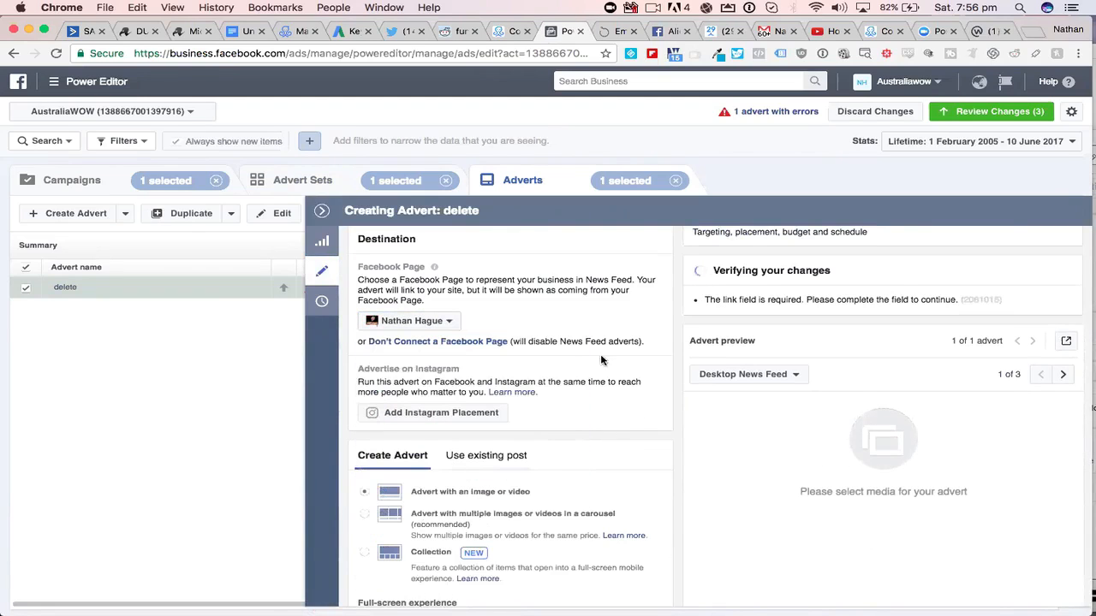
- Set the advert's destination to a Messenger structured message (JSON) instead of a website URL
scroll(619, 365, "down", 3)
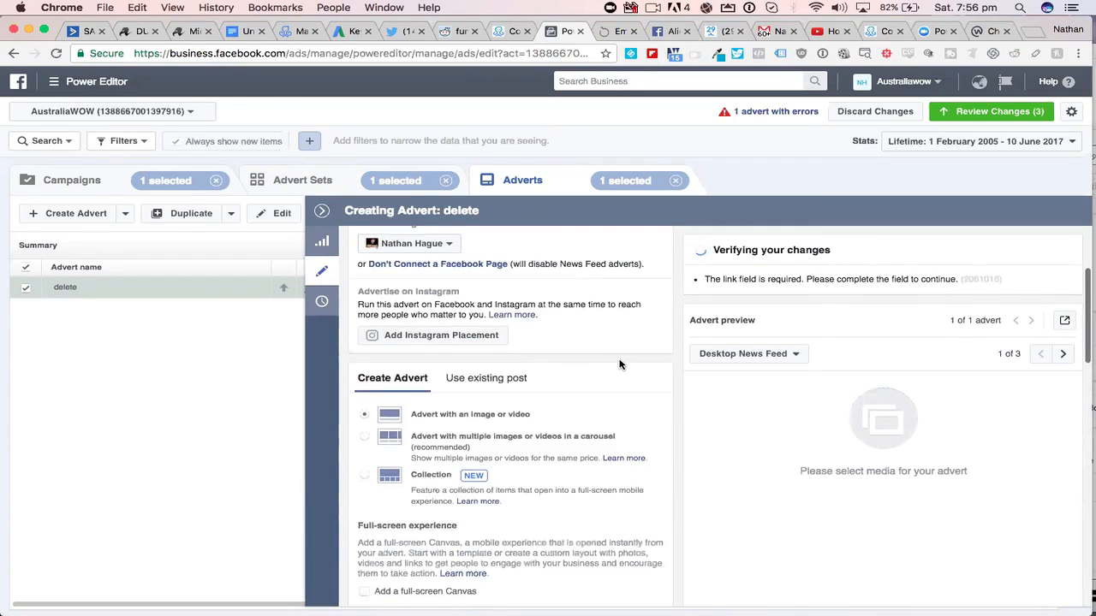
scroll(622, 365, "down", 1)
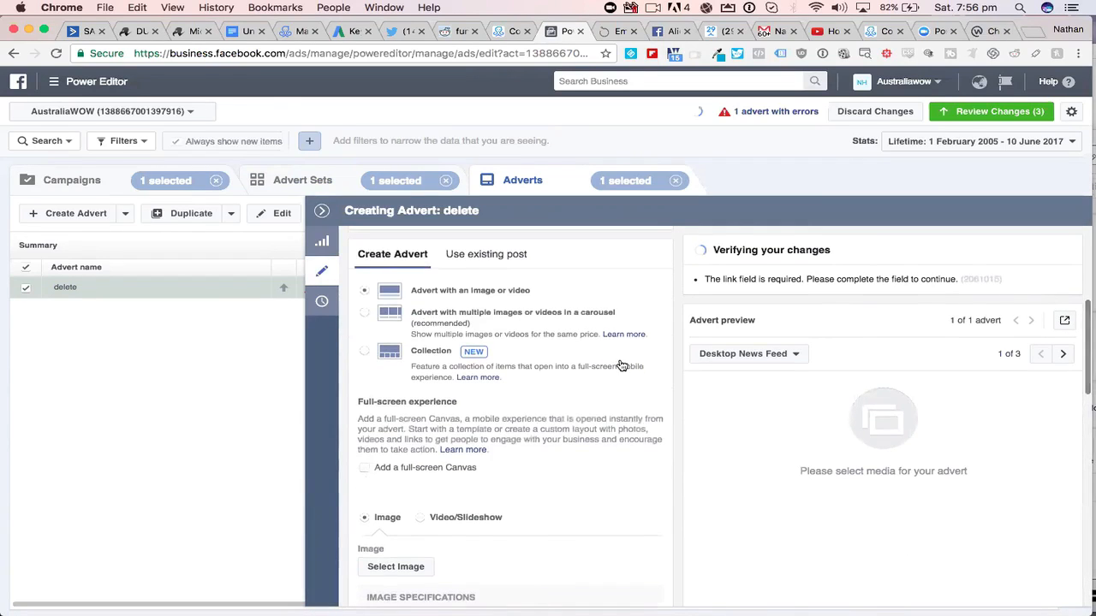
scroll(620, 365, "down", 1)
scroll(620, 365, "down", 1)
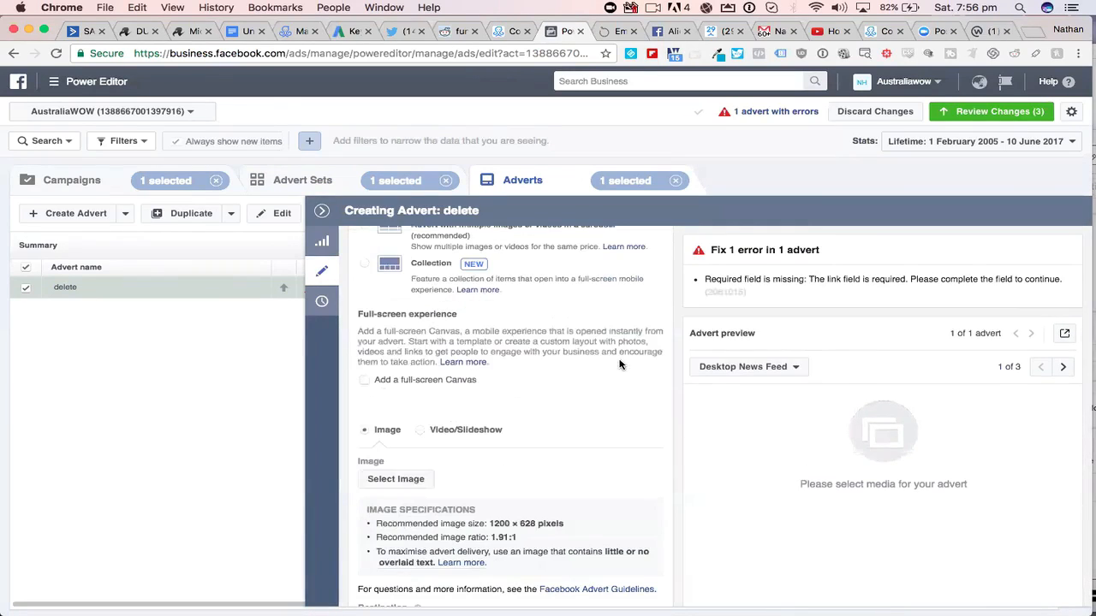
scroll(620, 363, "down", 4)
scroll(620, 363, "down", 1)
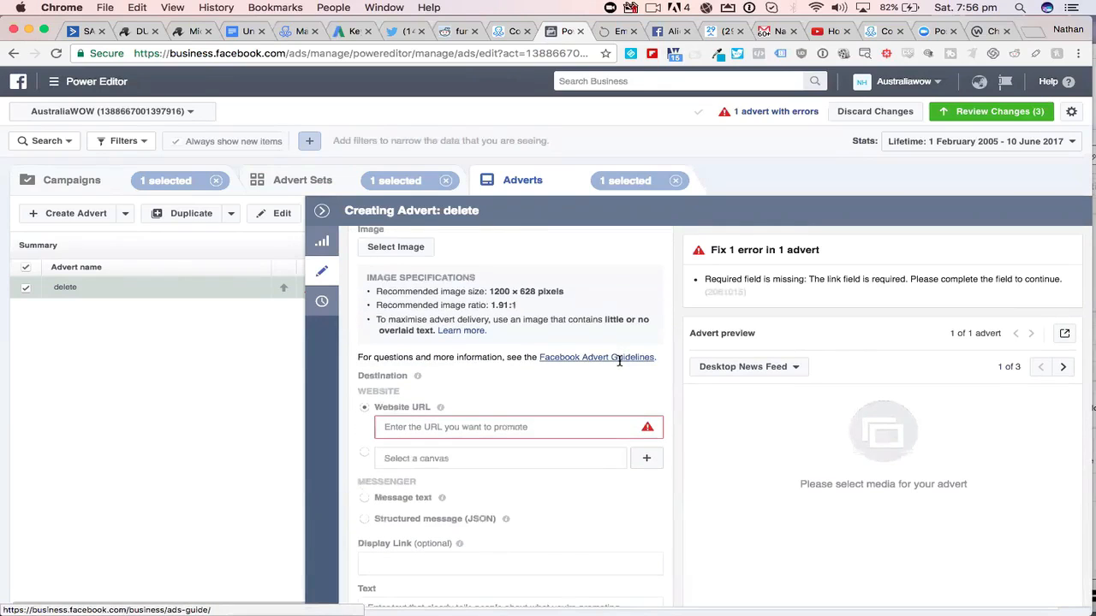
scroll(620, 361, "up", 8)
scroll(514, 368, "down", 1)
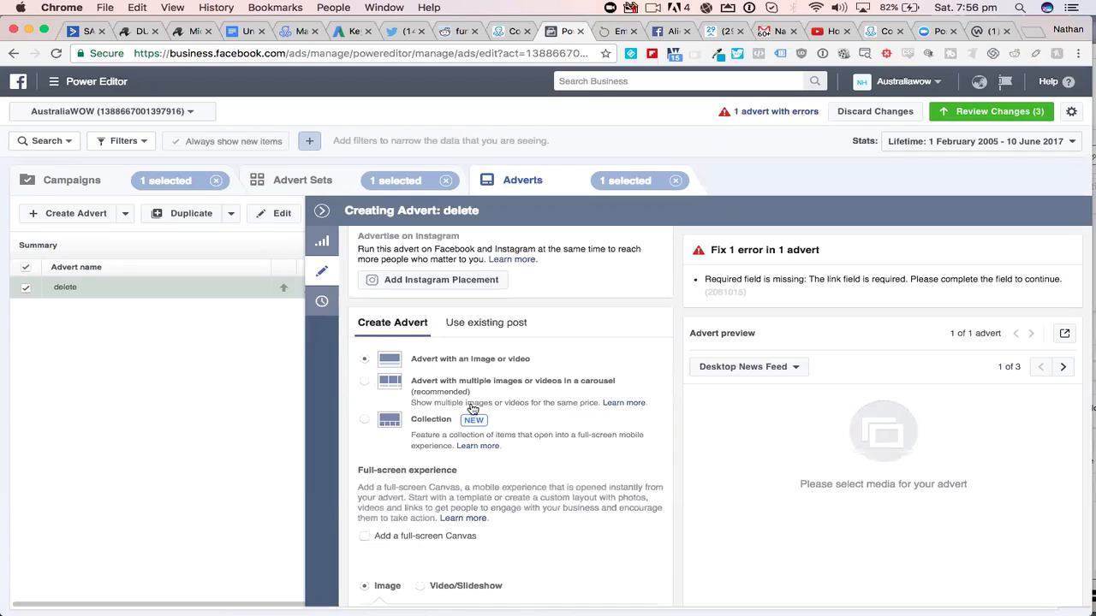
scroll(565, 408, "down", 4)
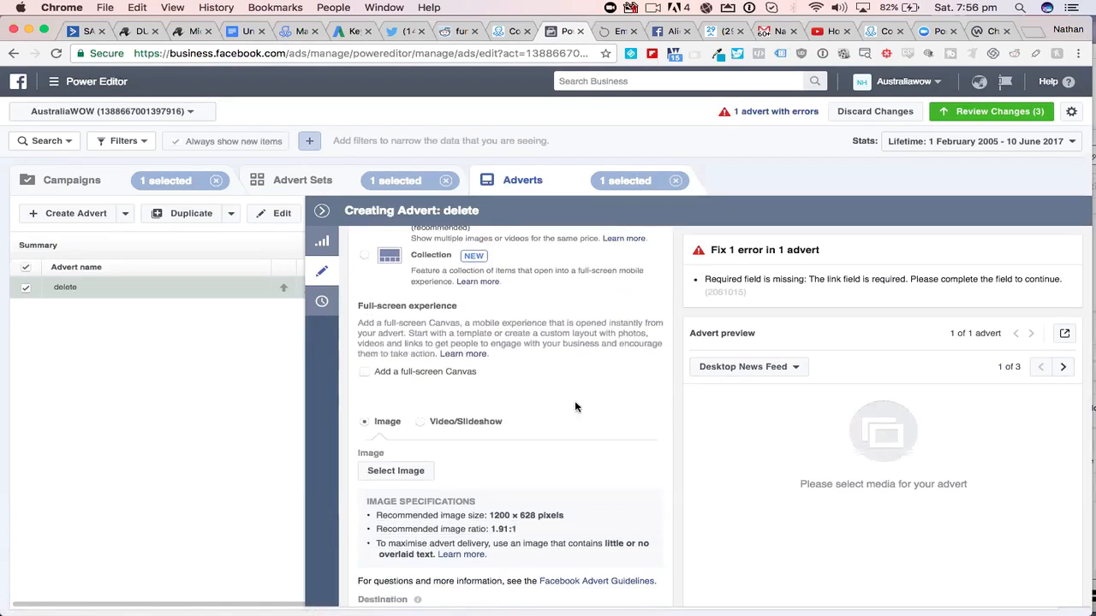
scroll(590, 420, "down", 1)
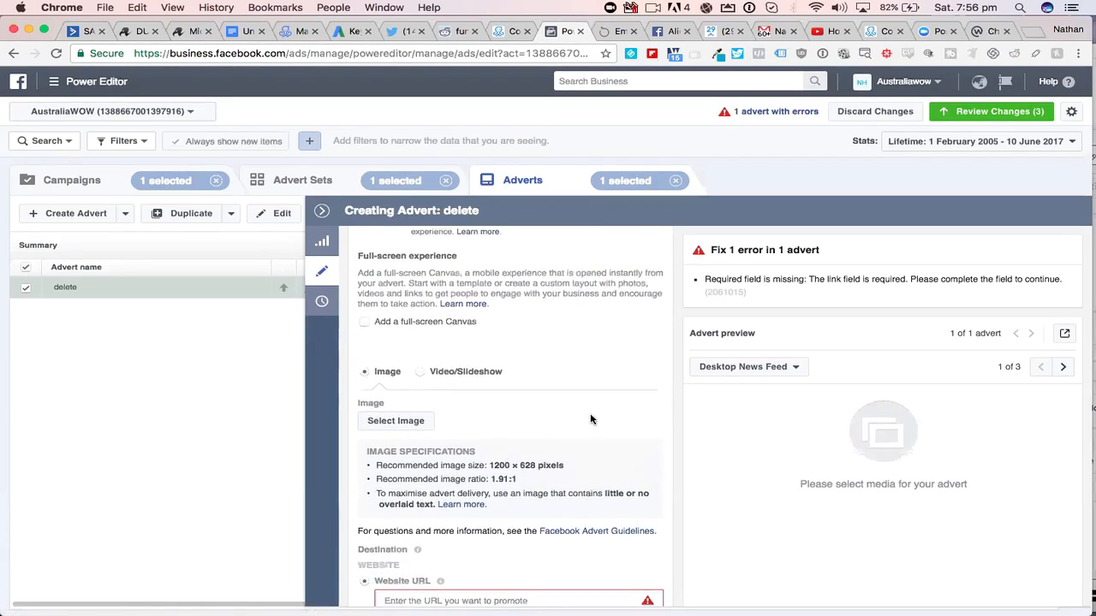
scroll(590, 419, "down", 4)
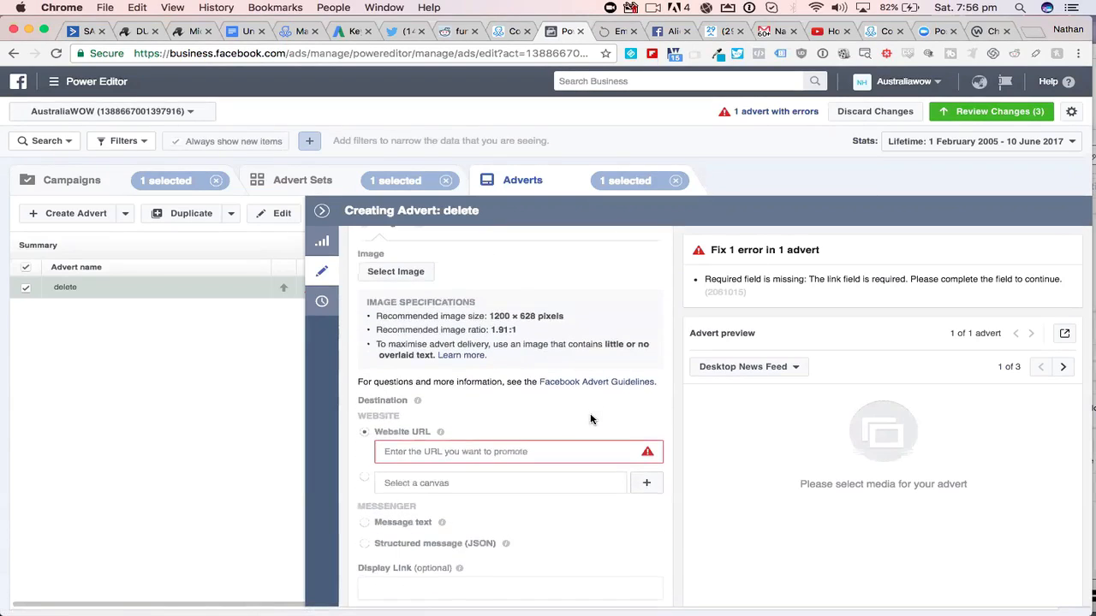
scroll(589, 420, "down", 2)
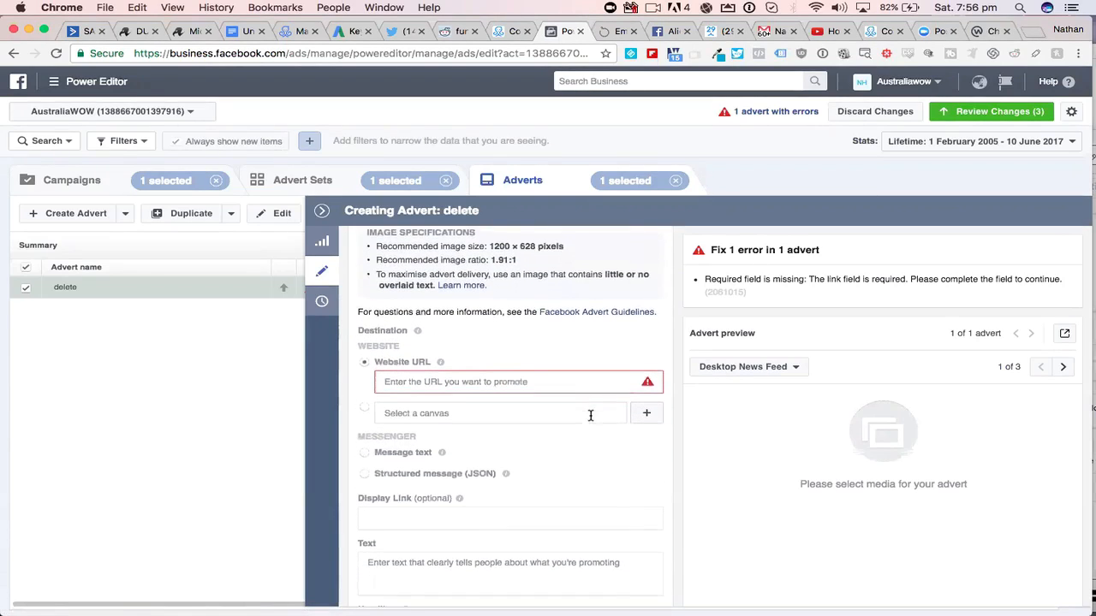
scroll(590, 415, "down", 2)
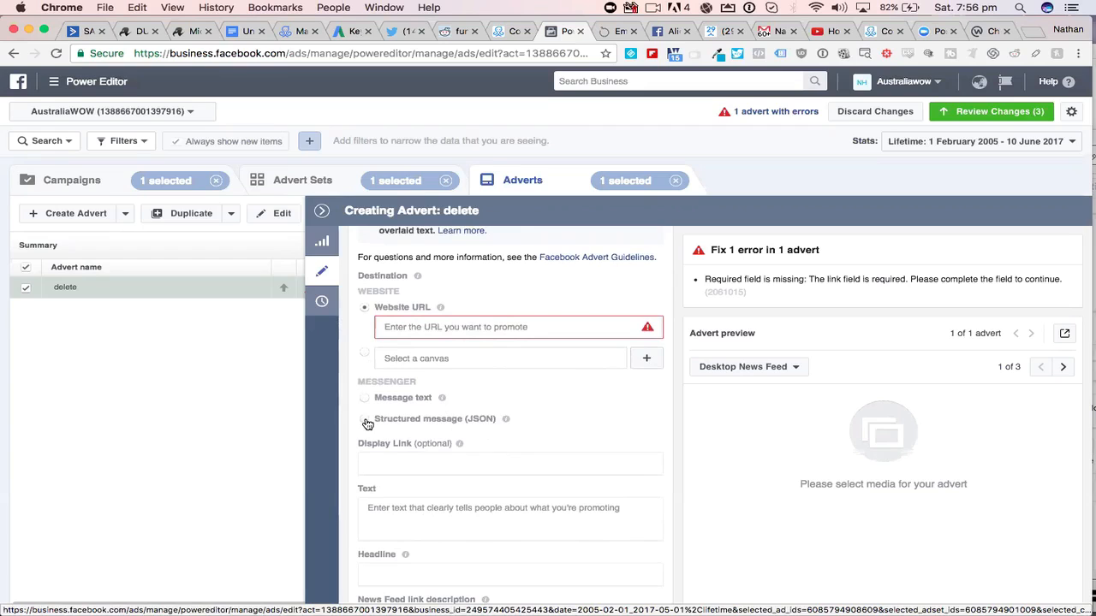
left_click(399, 420)
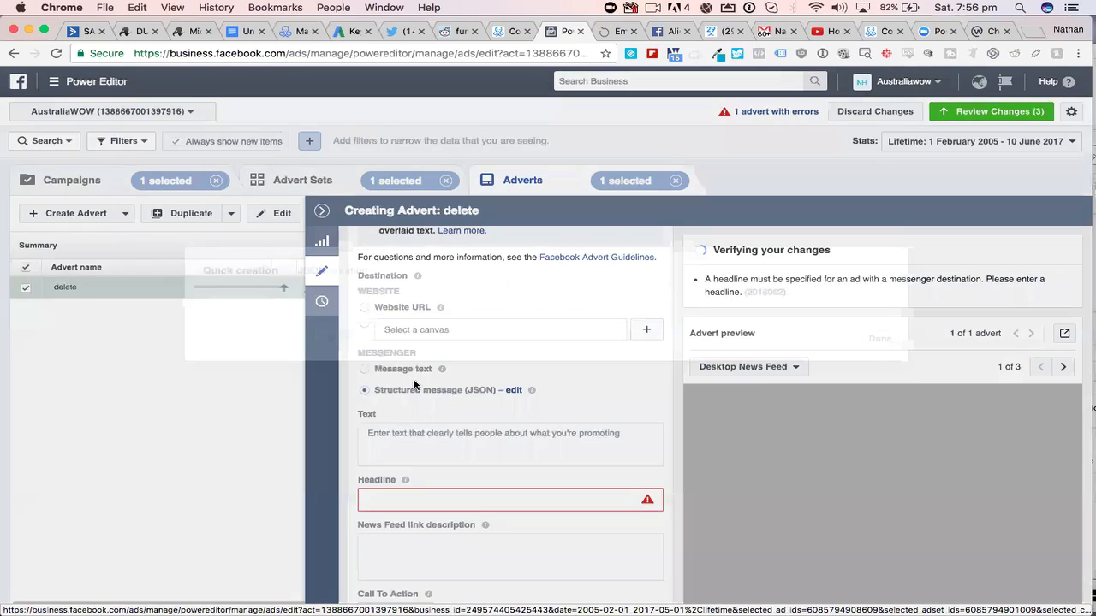
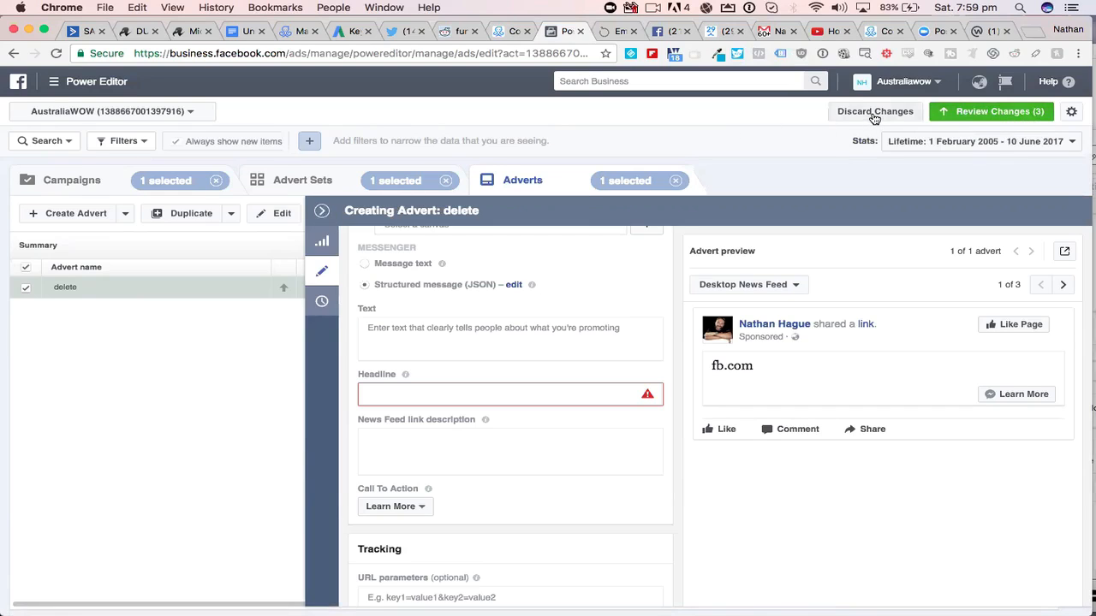
- Discard all unpublished changes in the AustraliaWOW ad account and confirm their deletion
left_click(845, 112)
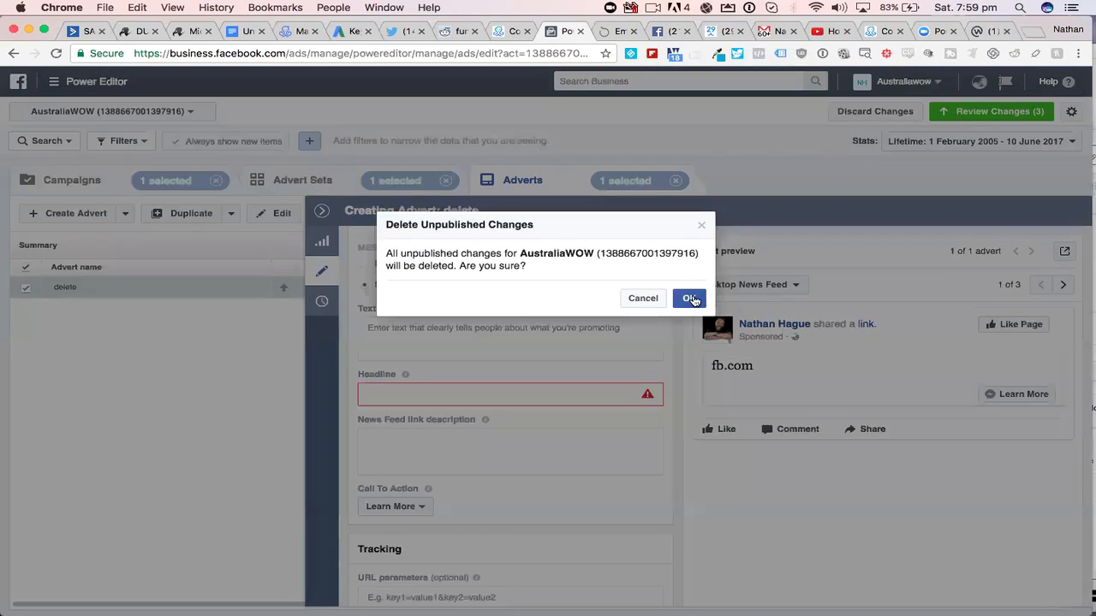
left_click(689, 298)
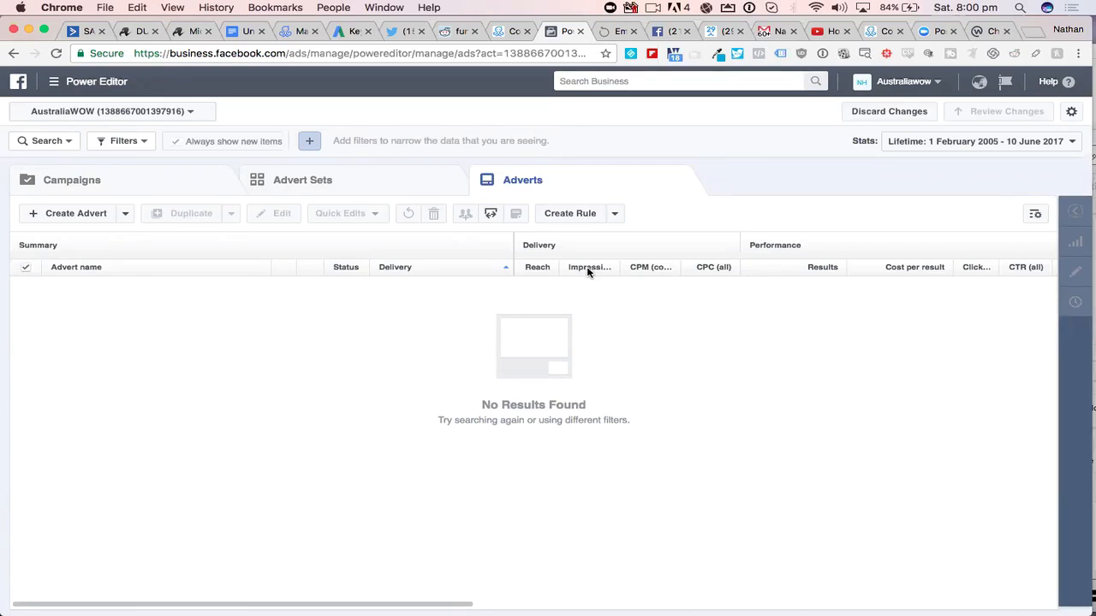
- Switch to BombBomb, preview the Skillion welcome video email, and look through it from the video to the footer
left_click(613, 32)
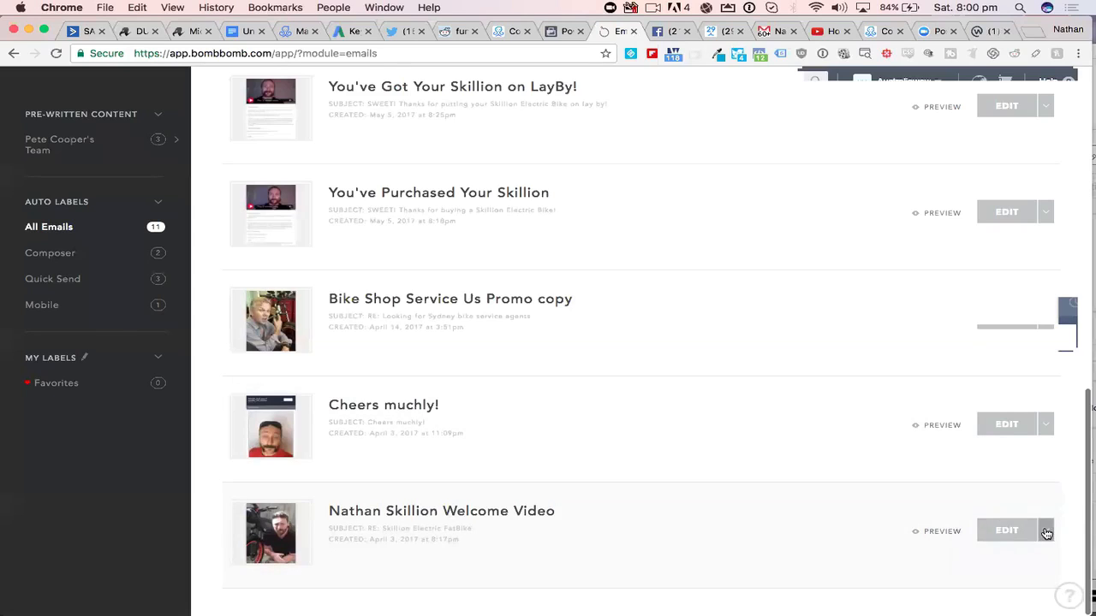
left_click(942, 532)
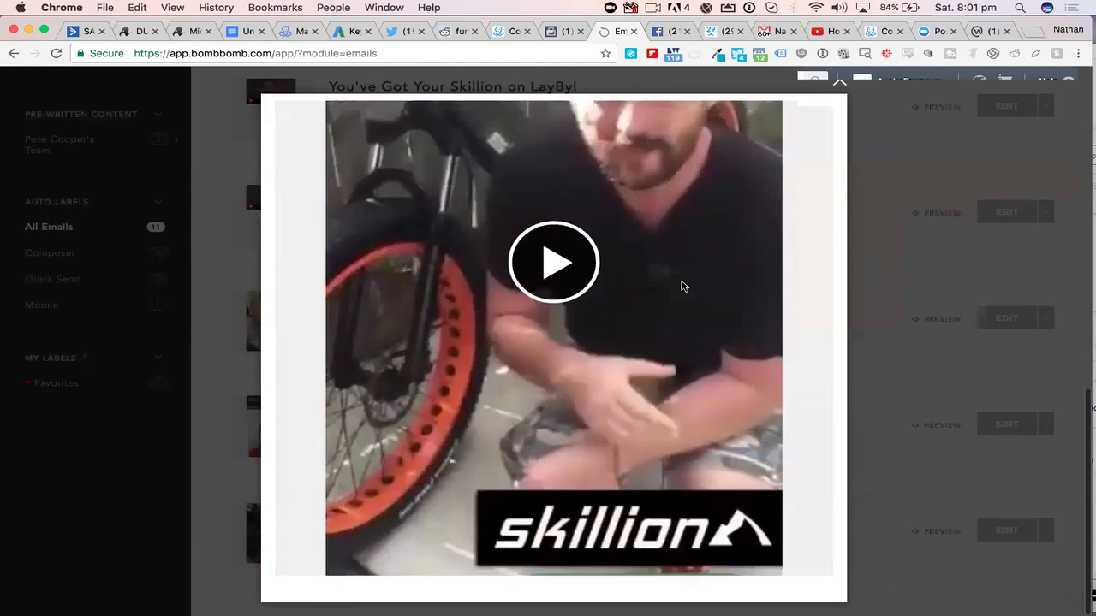
scroll(682, 286, "down", 5)
scroll(682, 286, "down", 9)
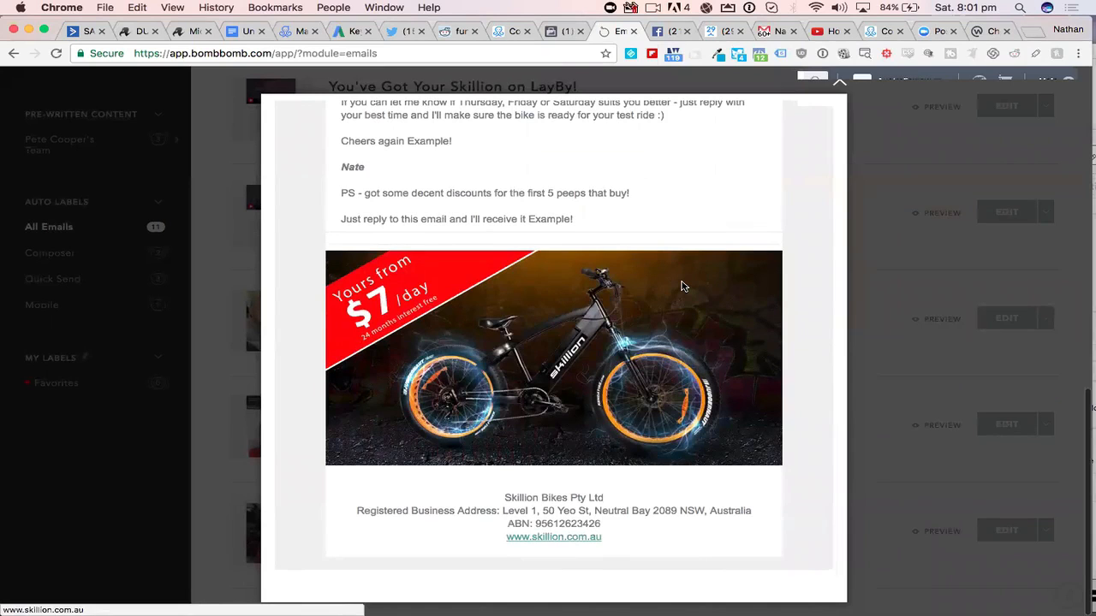
scroll(682, 286, "up", 14)
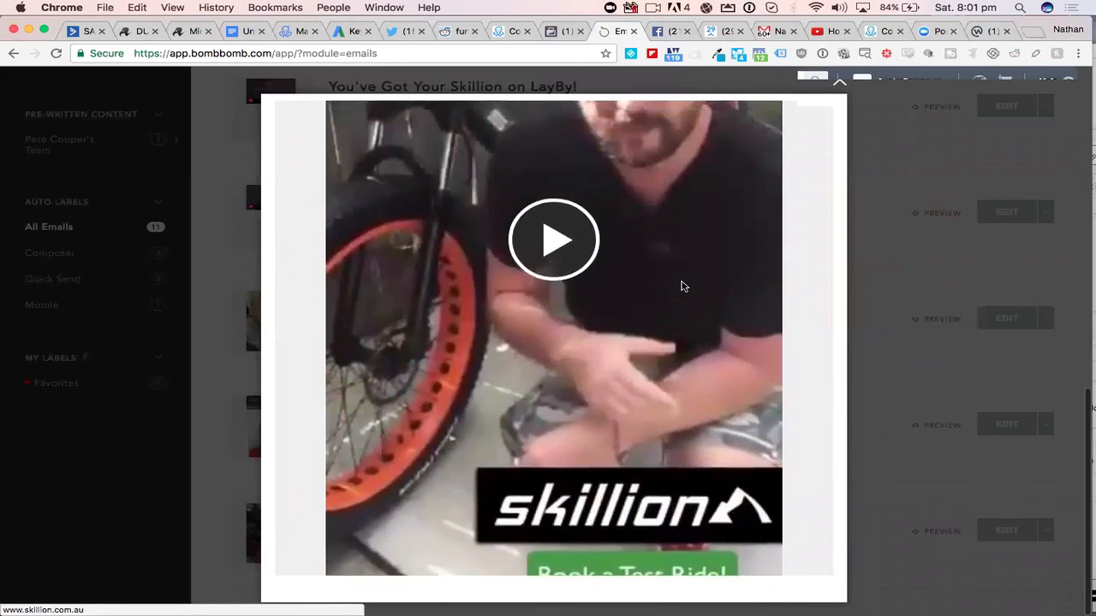
scroll(683, 286, "up", 3)
scroll(682, 286, "up", 1)
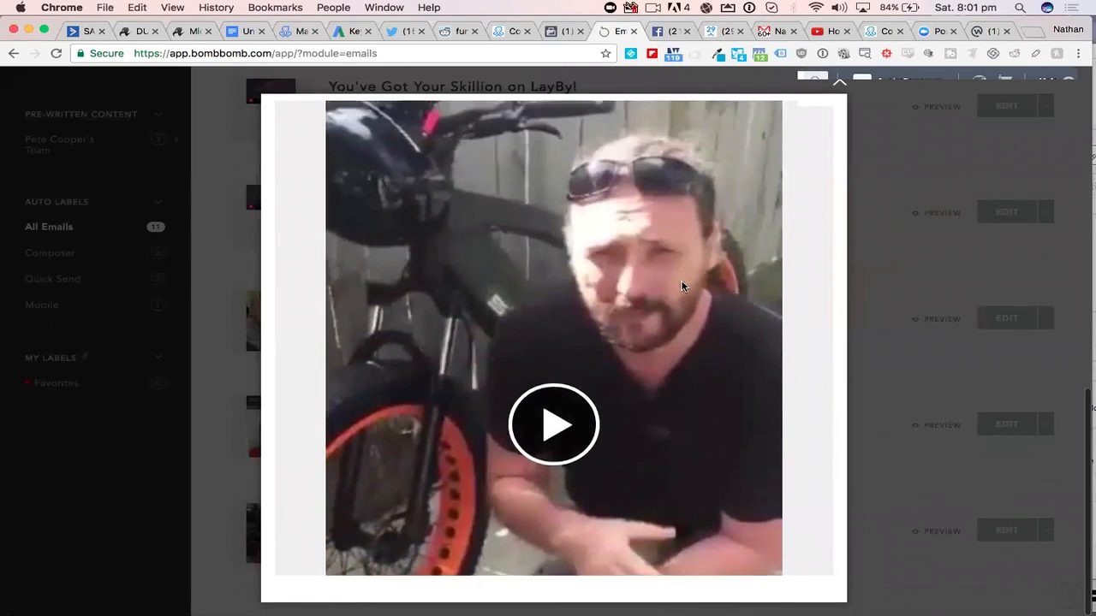
scroll(682, 286, "up", 1)
- Read the previewed email's message about the 2017 Skillion Electric Fat Bikes, including its PDF link and bike offer banner
scroll(682, 286, "down", 4)
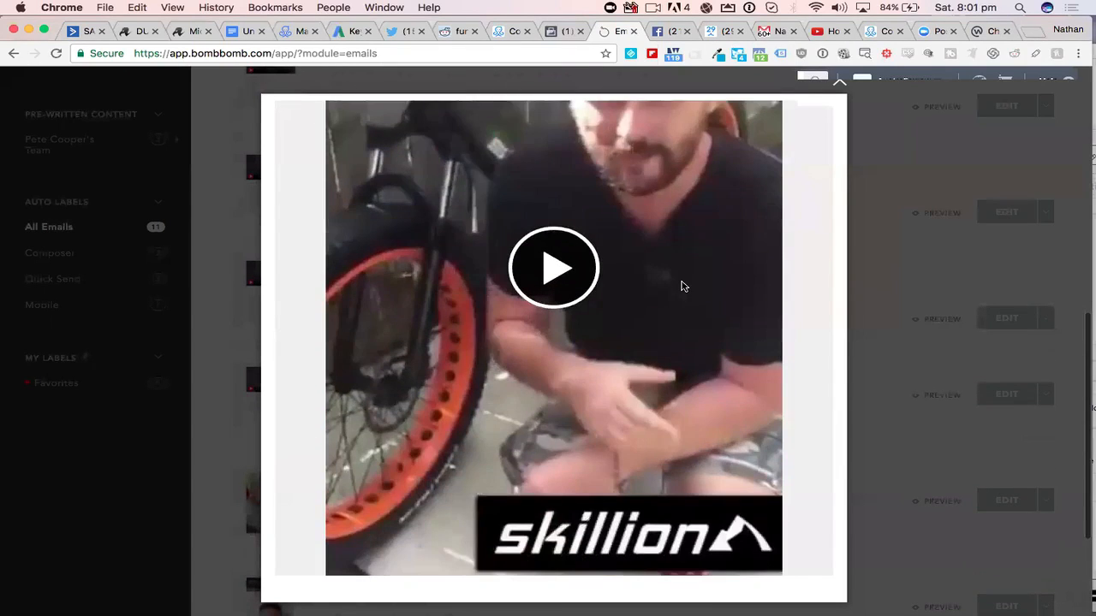
scroll(682, 286, "down", 2)
scroll(682, 286, "down", 1)
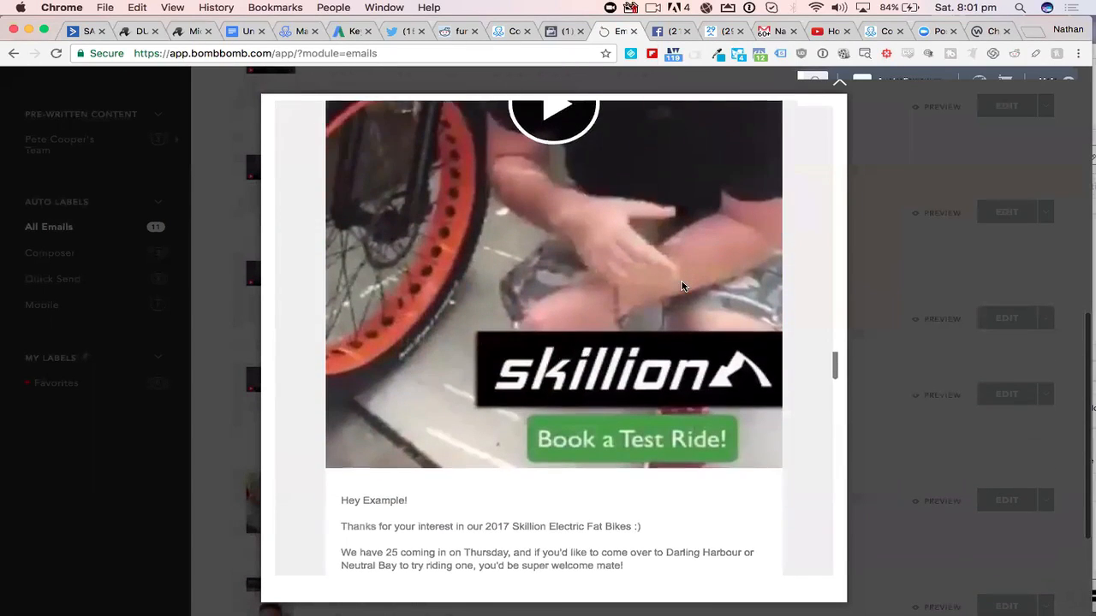
scroll(683, 286, "down", 7)
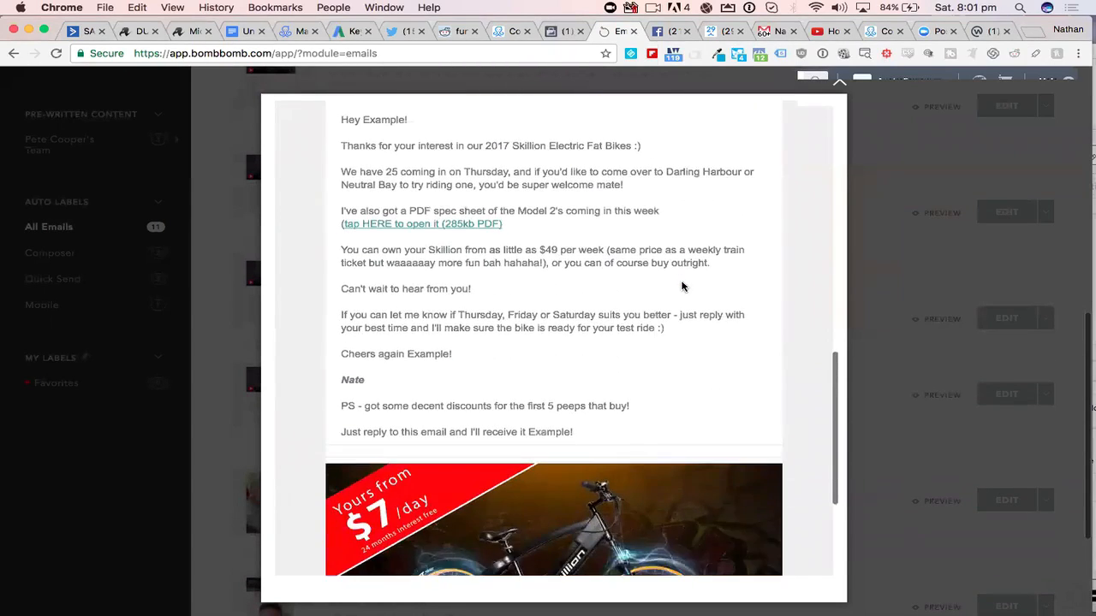
scroll(682, 286, "down", 3)
scroll(682, 285, "up", 2)
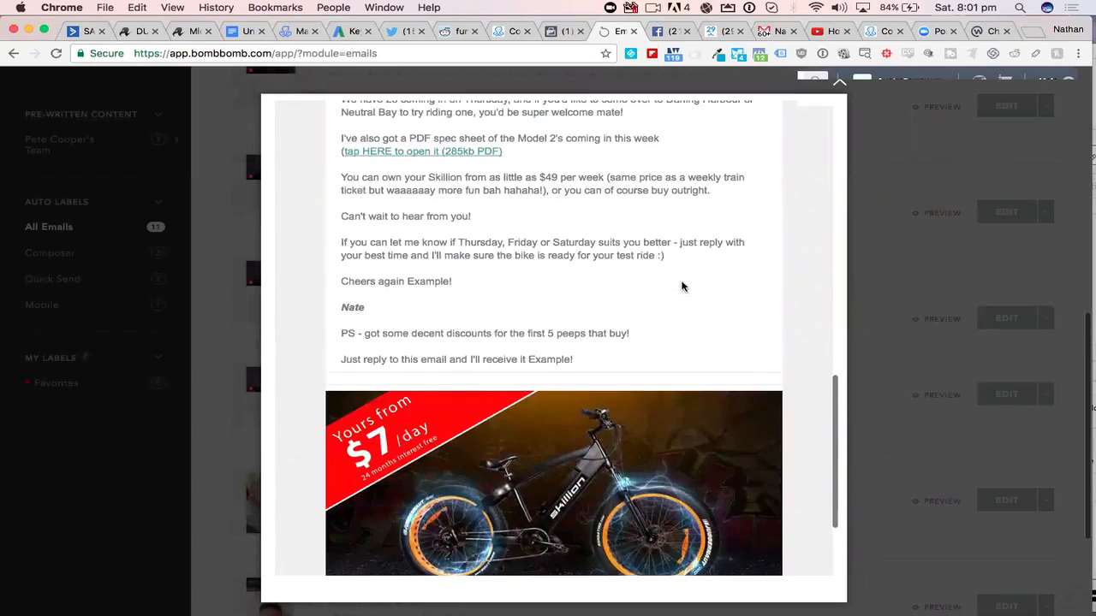
scroll(682, 285, "up", 8)
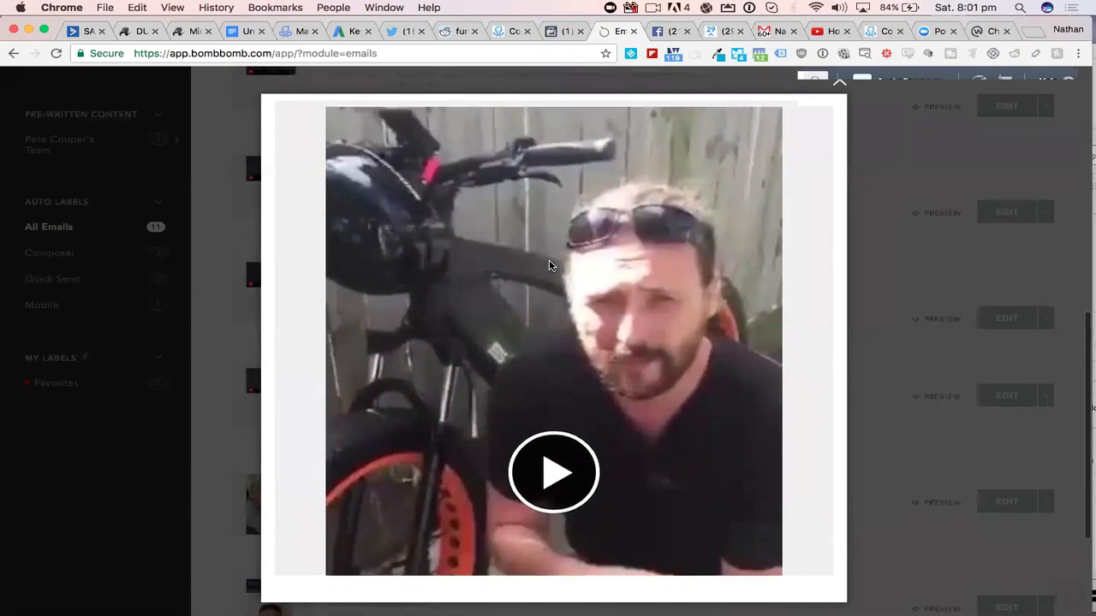
scroll(550, 265, "down", 5)
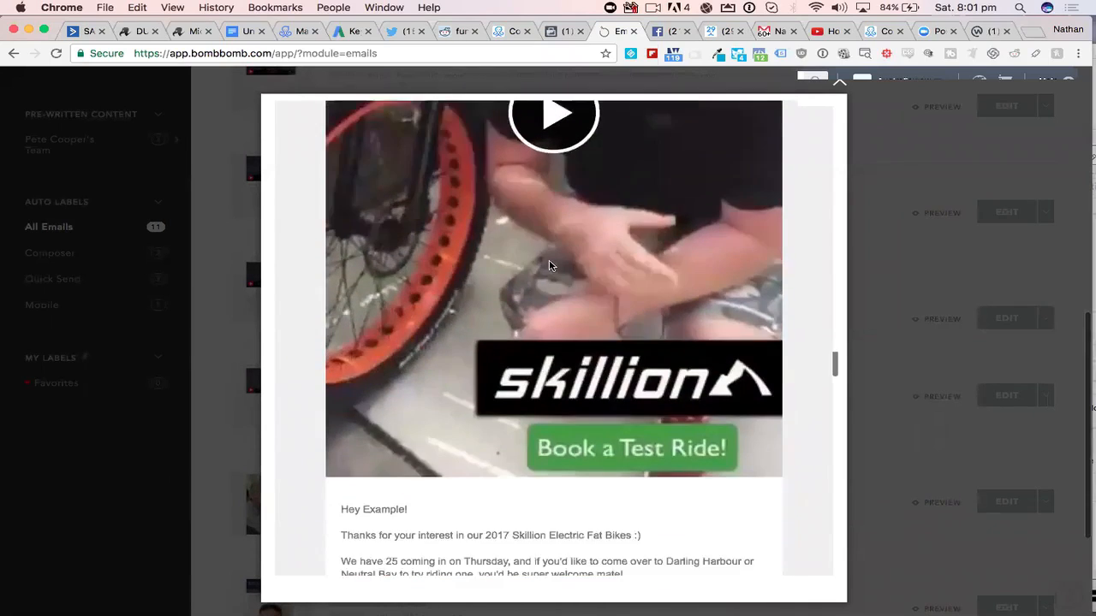
scroll(550, 265, "down", 10)
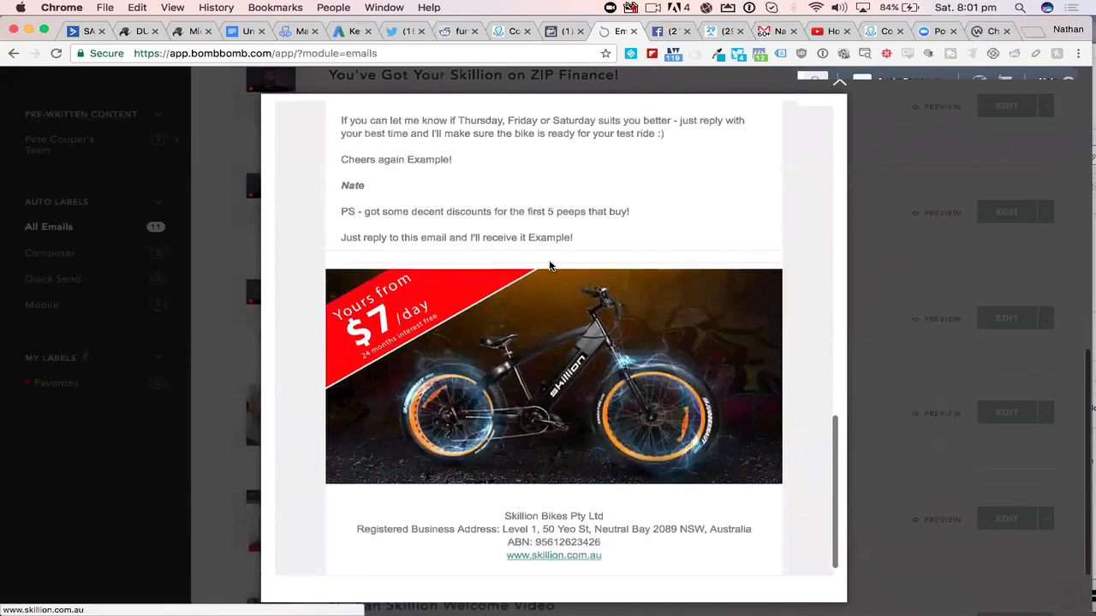
scroll(550, 265, "up", 15)
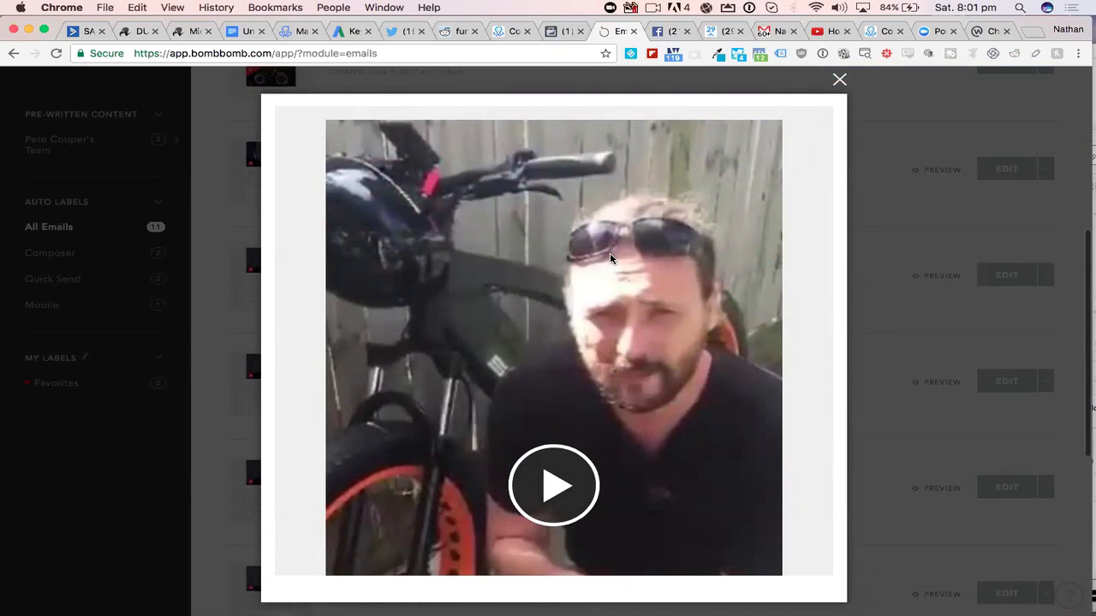
- Examine the email's video image and its Book a Test Ride call to action, and close the preview
scroll(610, 258, "down", 2)
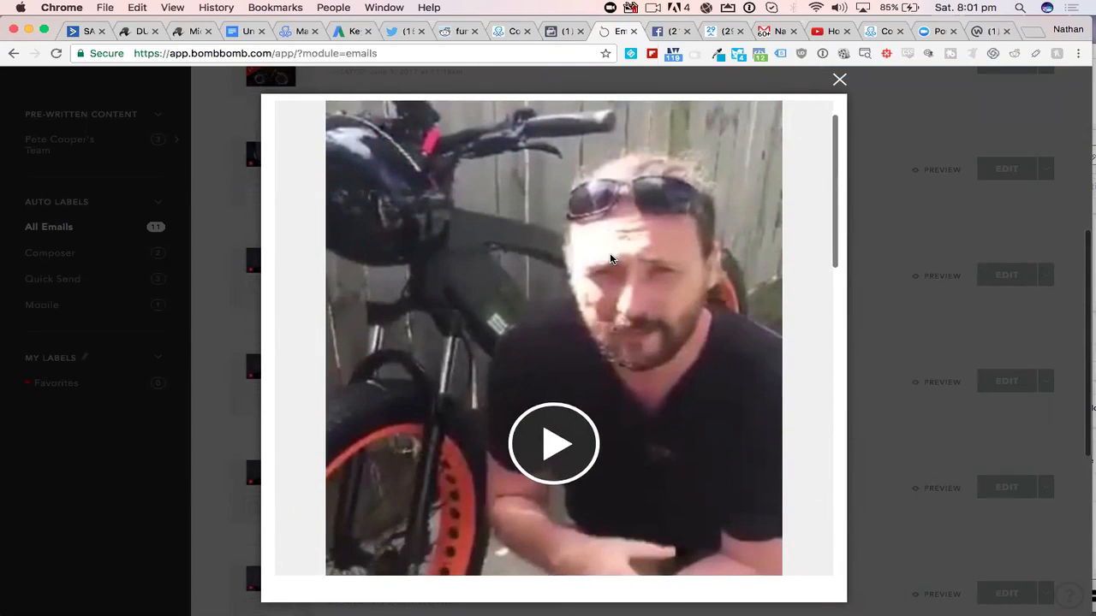
scroll(610, 258, "down", 1)
scroll(610, 258, "down", 3)
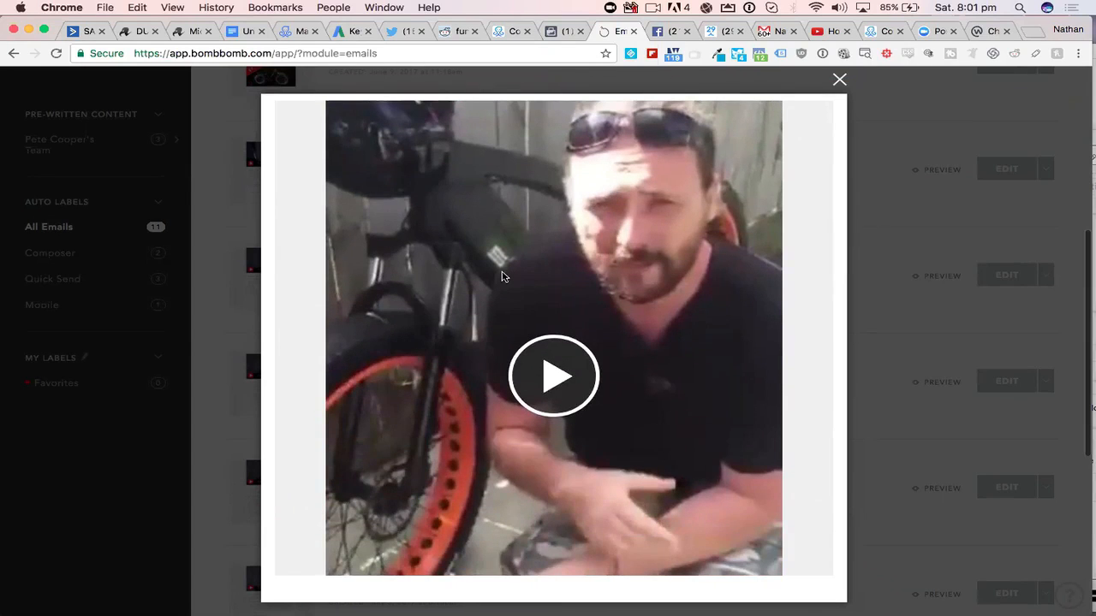
scroll(503, 276, "down", 4)
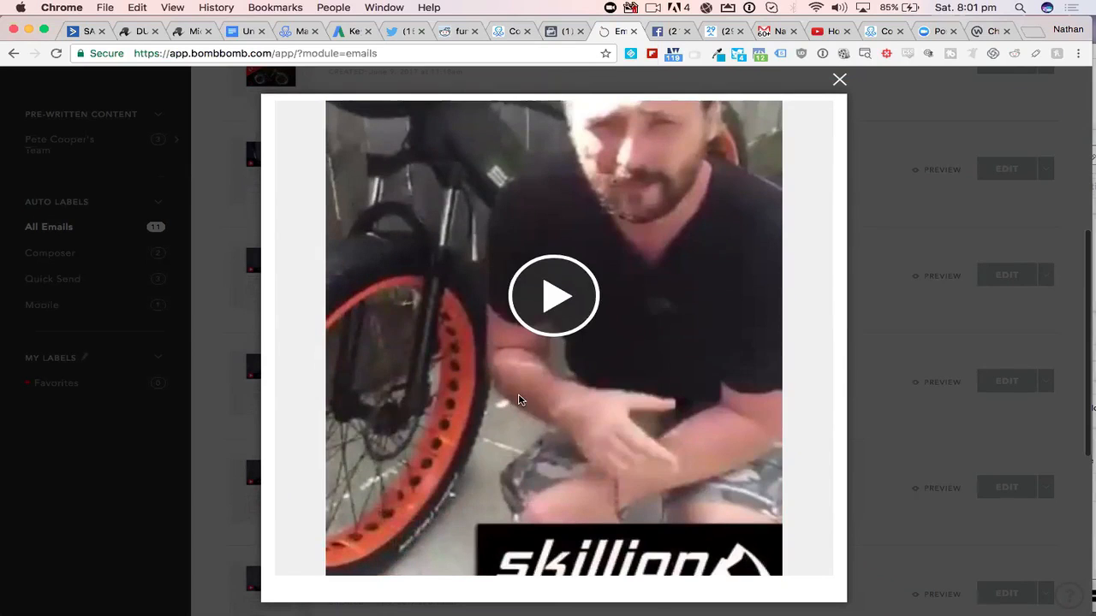
scroll(519, 399, "down", 8)
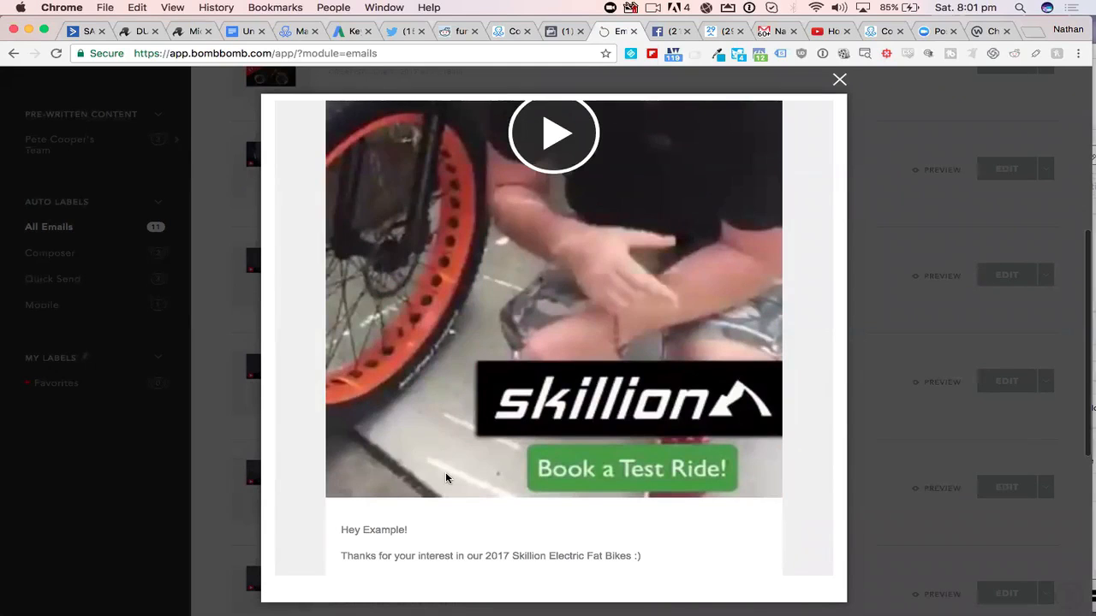
left_click(840, 79)
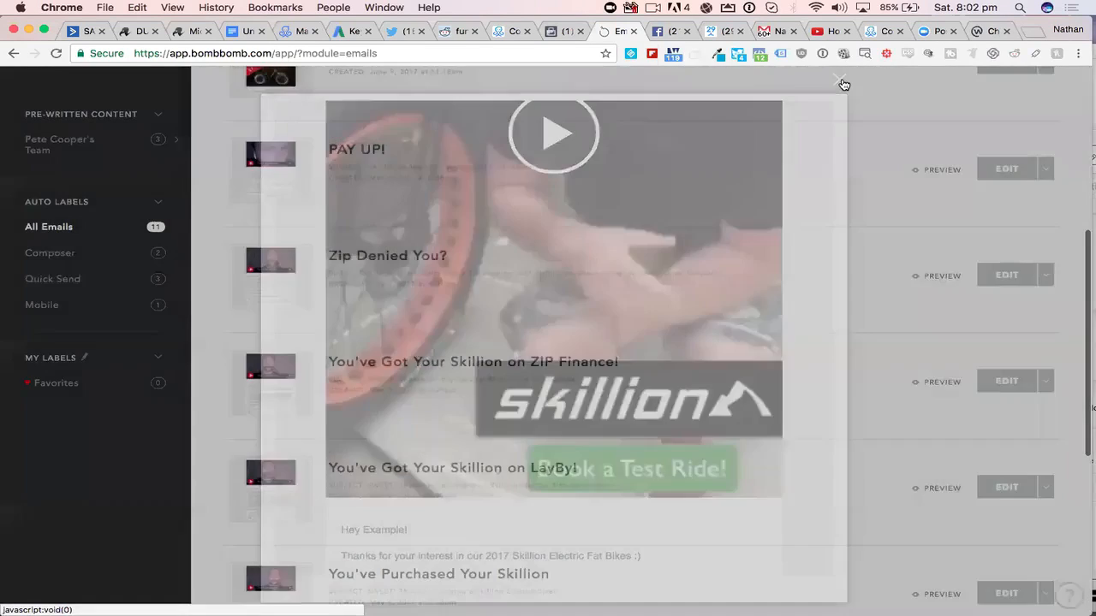
- Open the Skillion welcome video email's tracking report, view its opens over time, and return to the email list
scroll(844, 84, "down", 5)
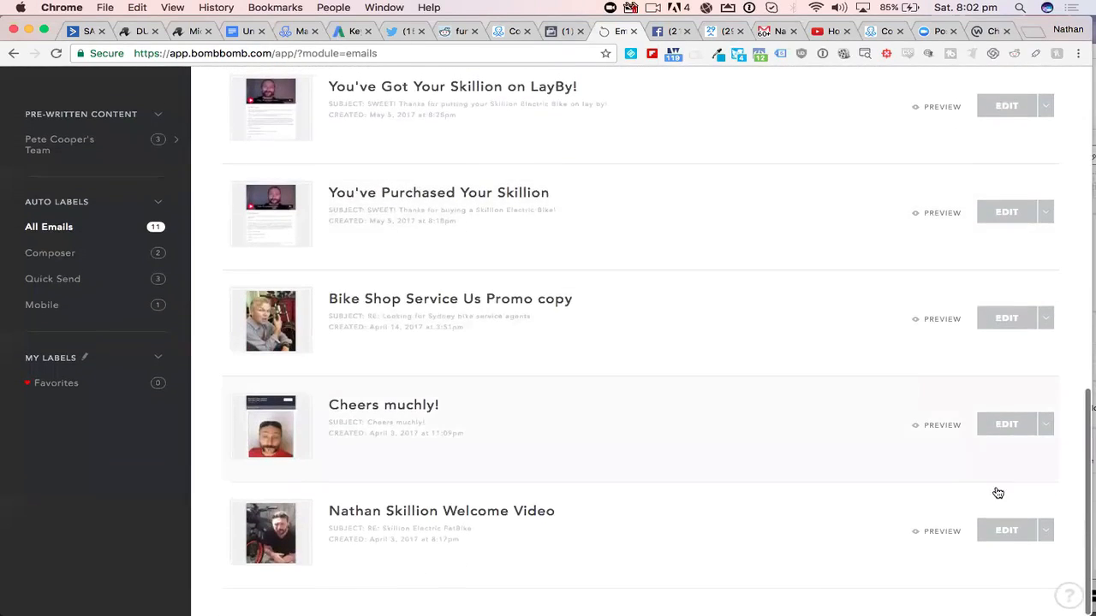
left_click(1046, 535)
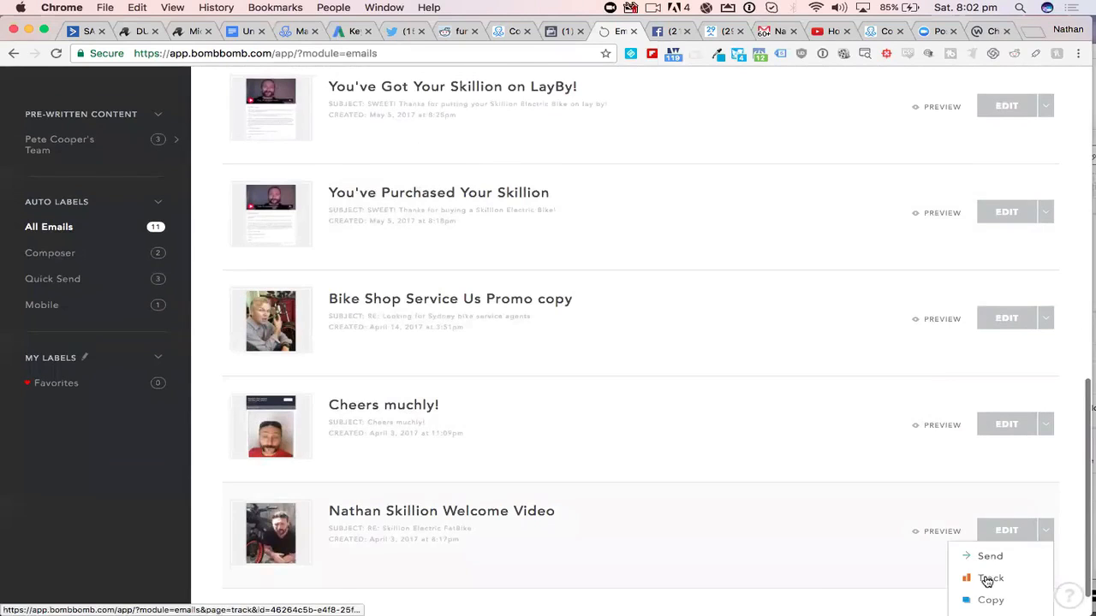
left_click(990, 579)
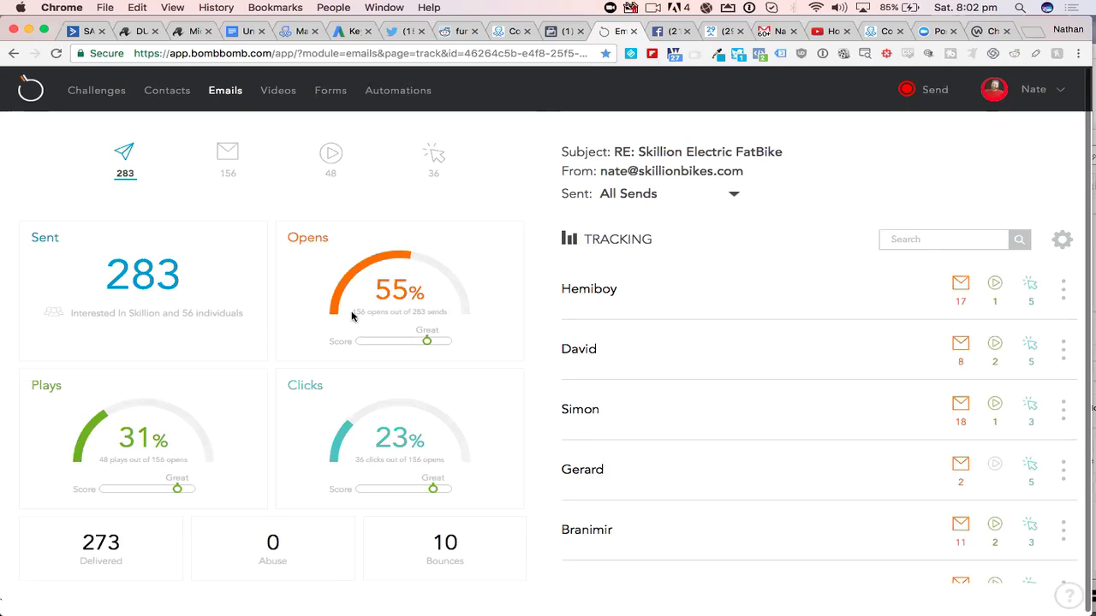
left_click(437, 319)
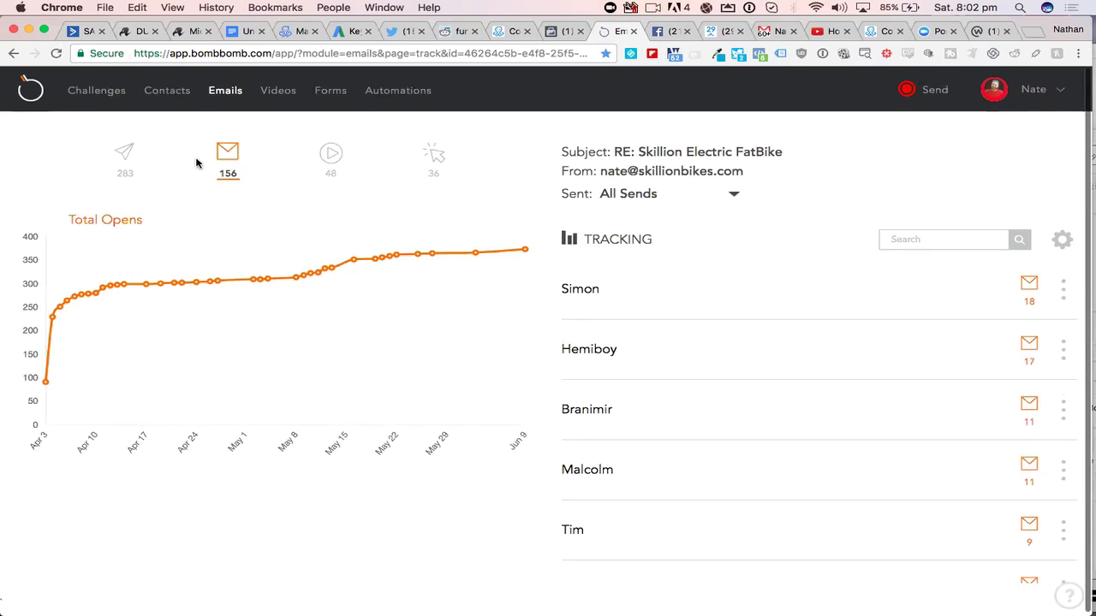
left_click(227, 92)
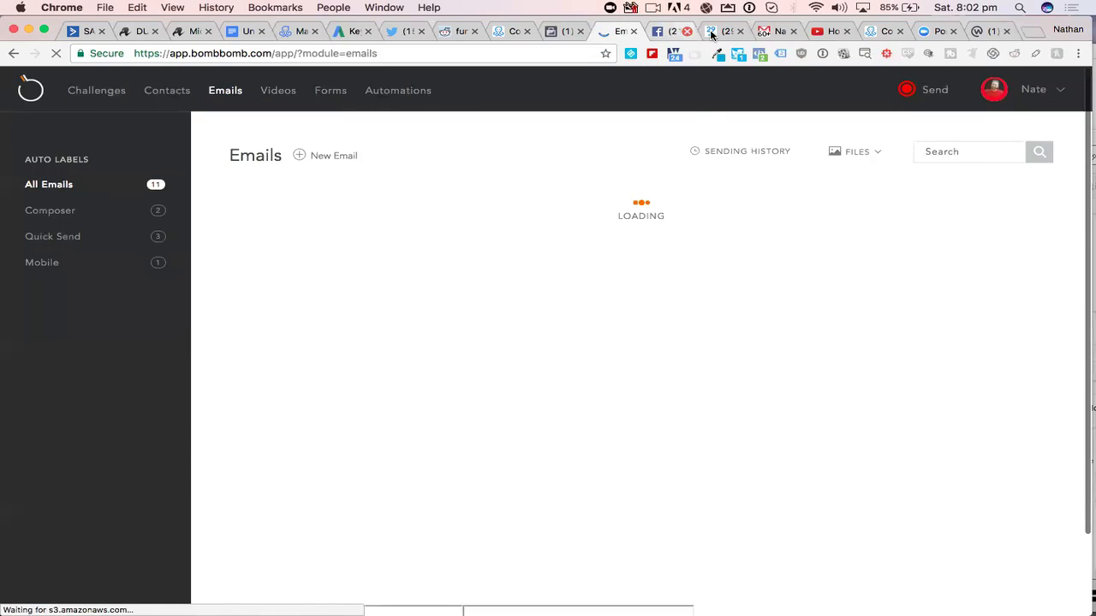
scroll(907, 457, "down", 10)
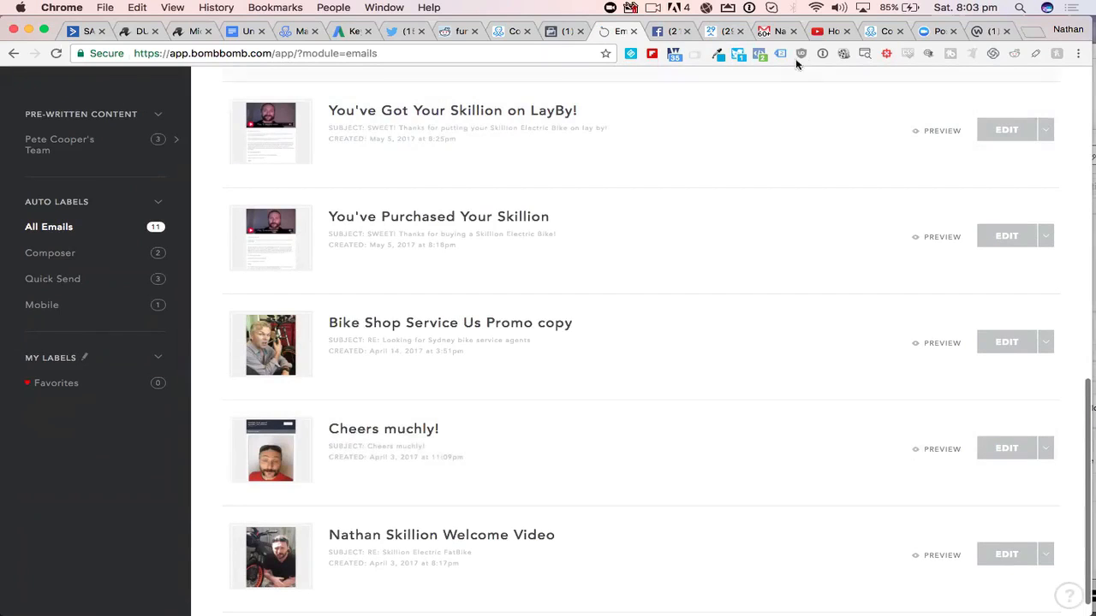
- View the YouTube video "How To Hack a Website in 10 Seconds" and switch to the Reddit user profile
left_click(819, 32)
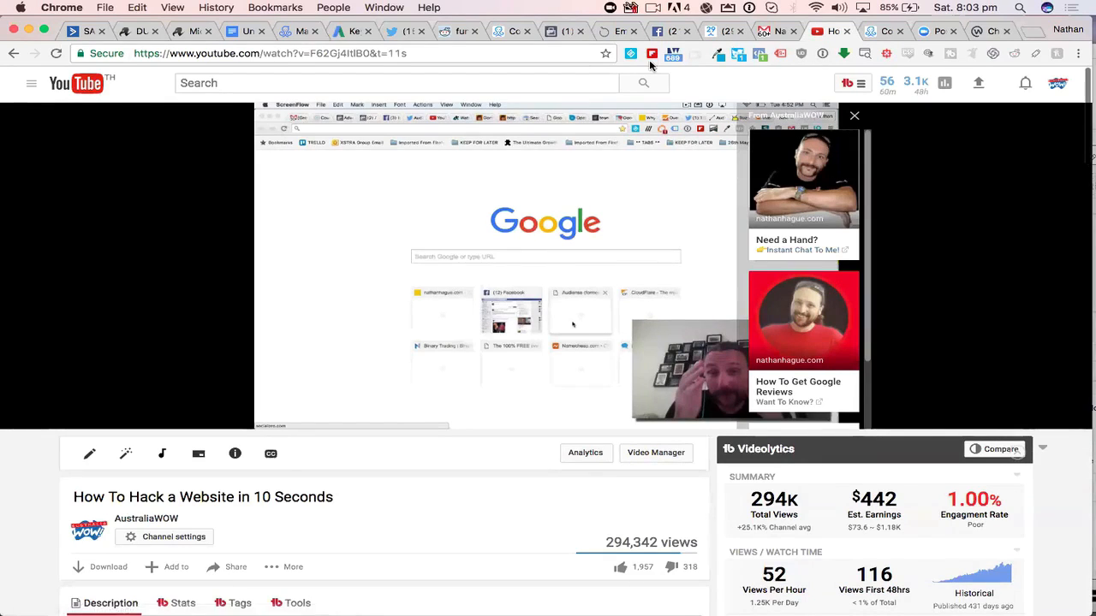
left_click(447, 32)
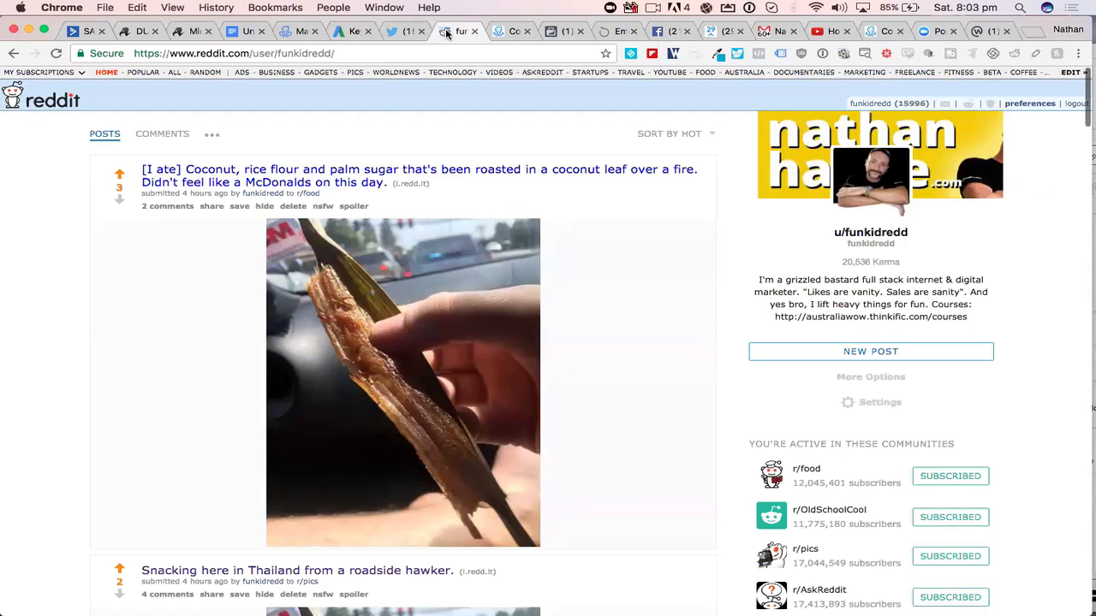